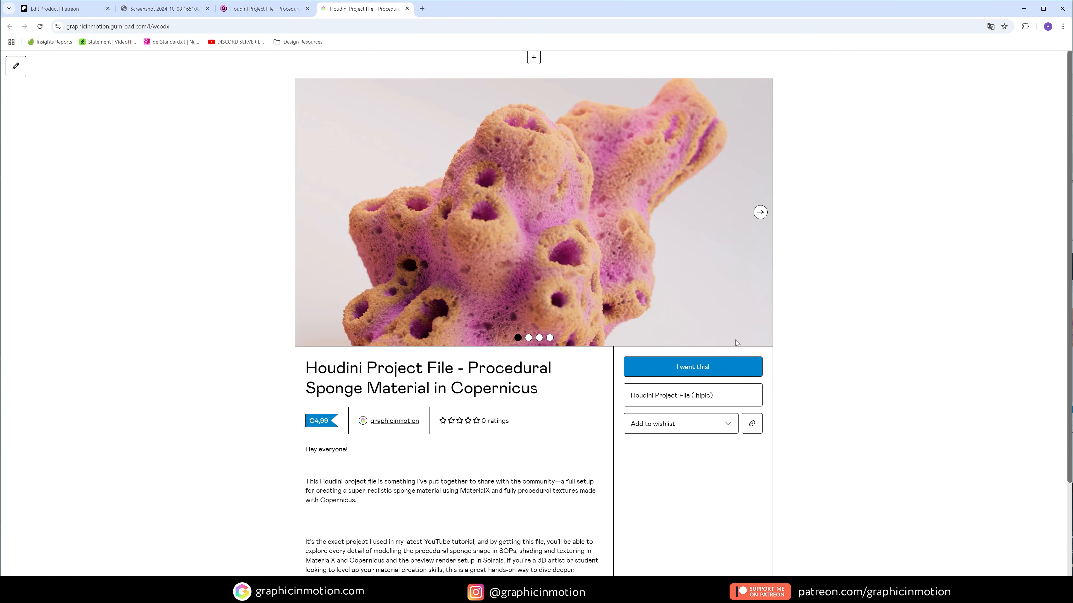
scroll(807, 289, down, 3)
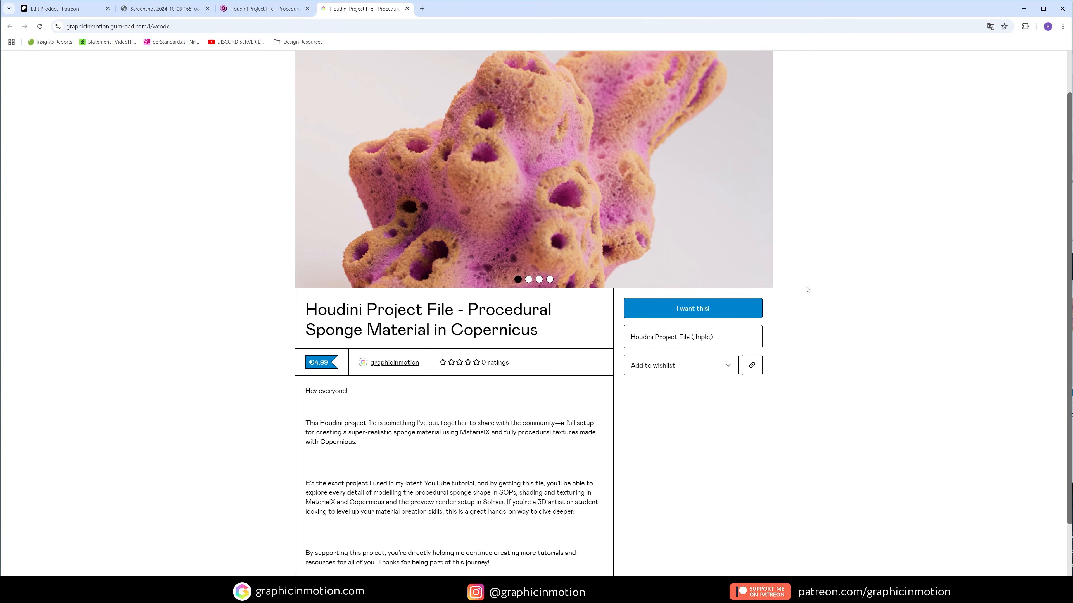
scroll(807, 290, up, 3)
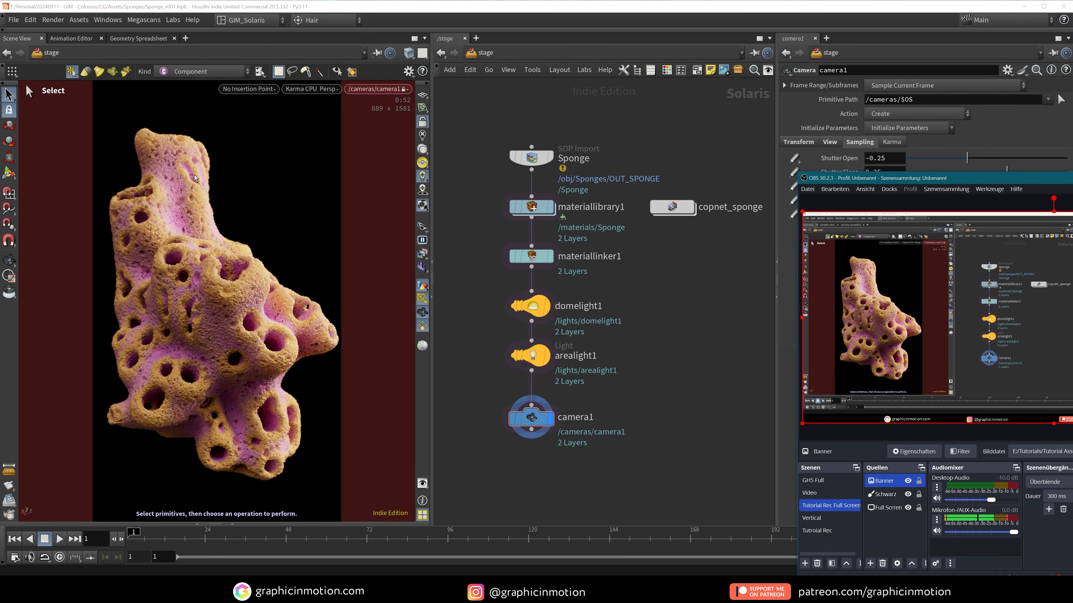
- Set the viewport renderer to Houdini VK and display the Sponge import node to view the bare model
click(325, 89)
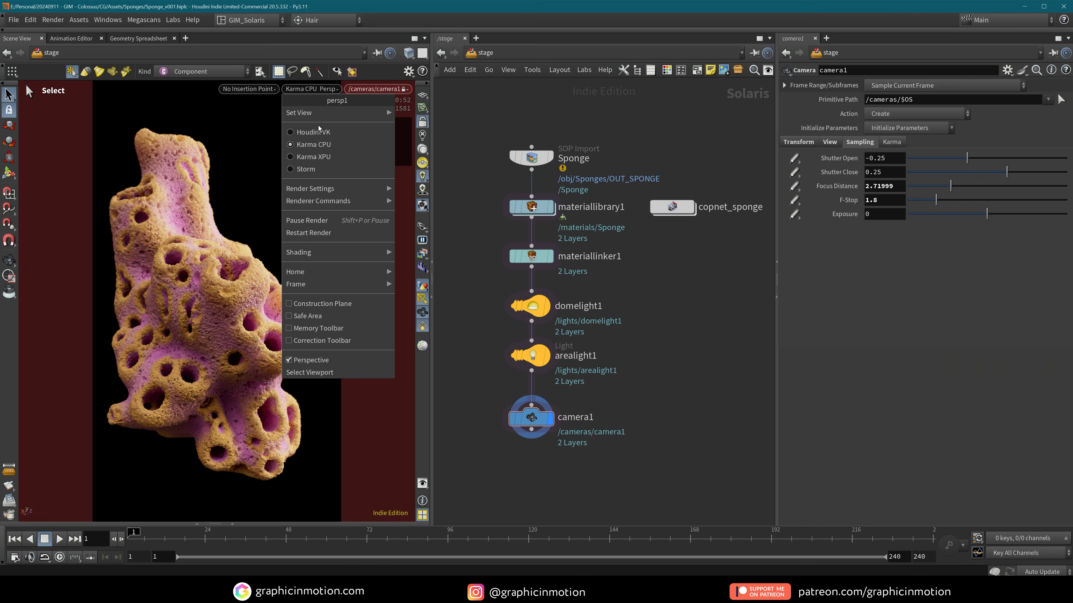
click(317, 132)
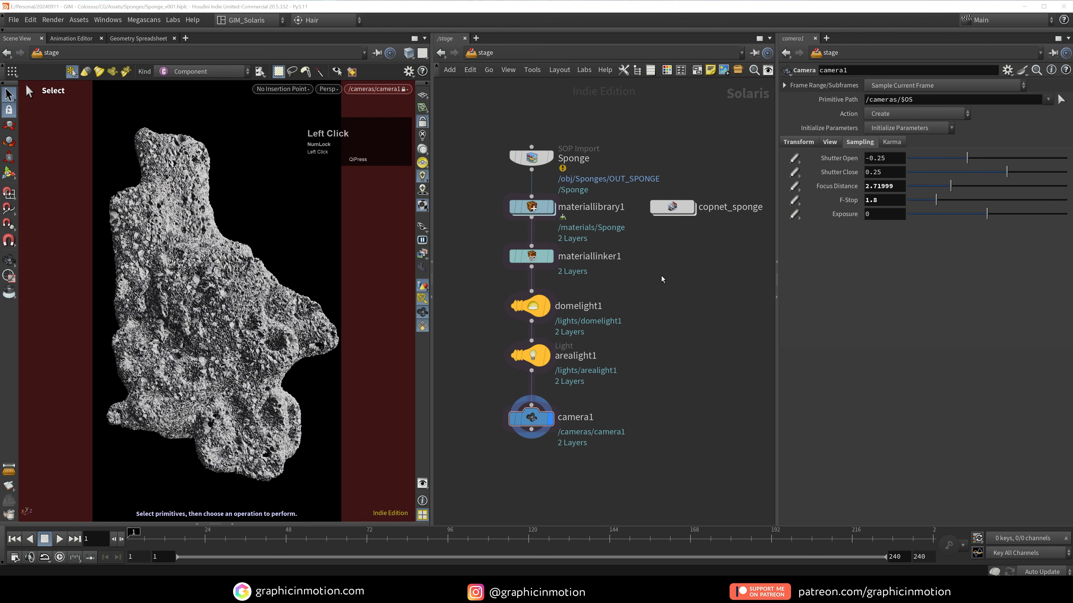
click(550, 159)
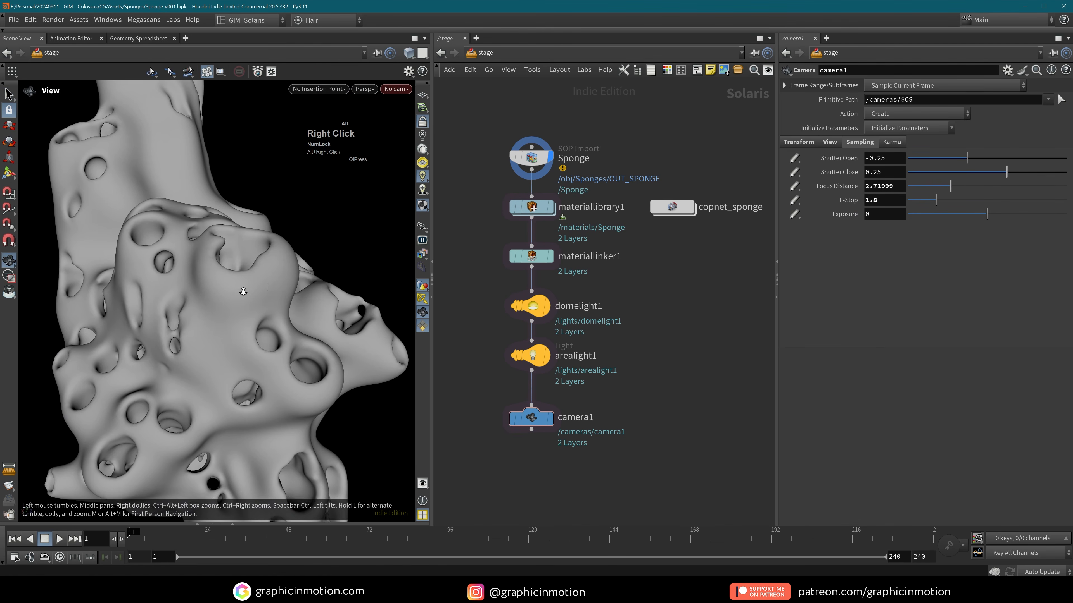
alt+right_drag(265, 289, 202, 307)
mouse_move(202, 307)
alt+mouse_down()
mouse_move(160, 307)
mouse_move(207, 297)
mouse_move(205, 287)
alt+mouse_up()
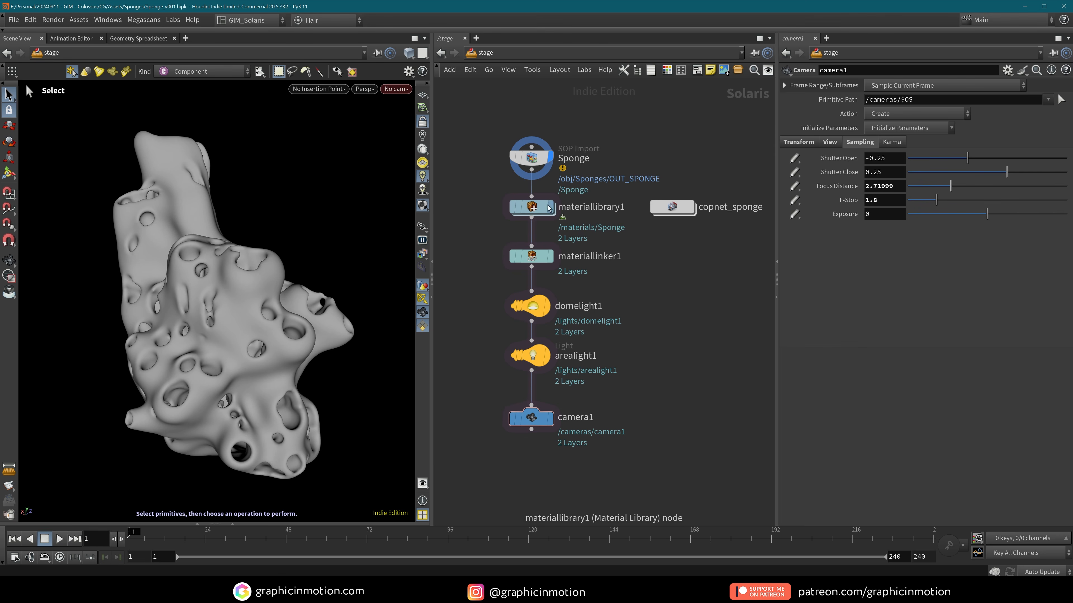
- Examine the node chain inside the Sponges geometry object, including the mountain1 noise settings and the resulting sponge shape
click(493, 57)
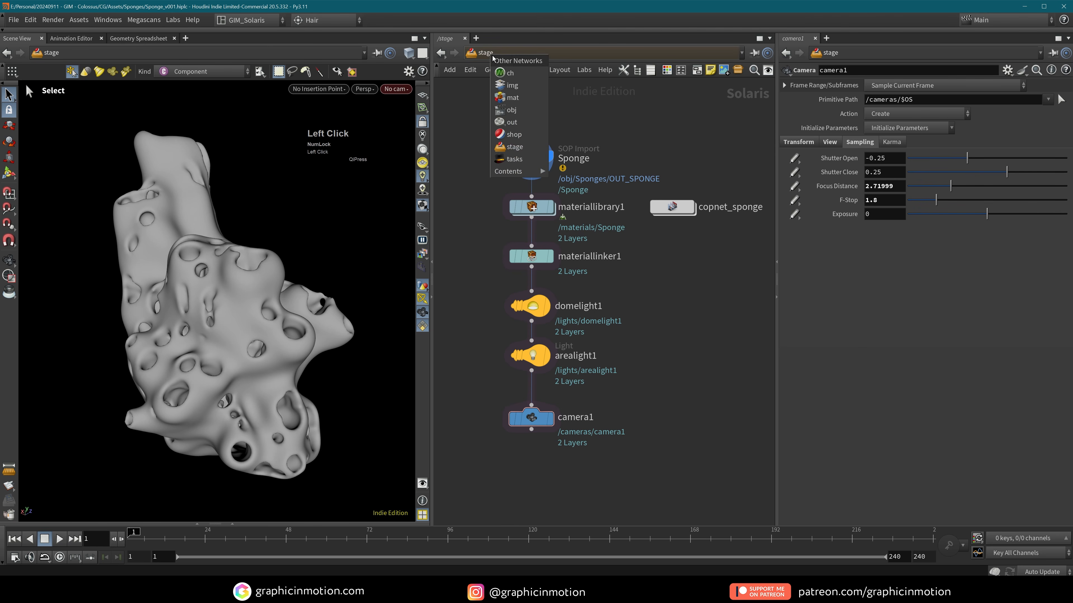
click(513, 110)
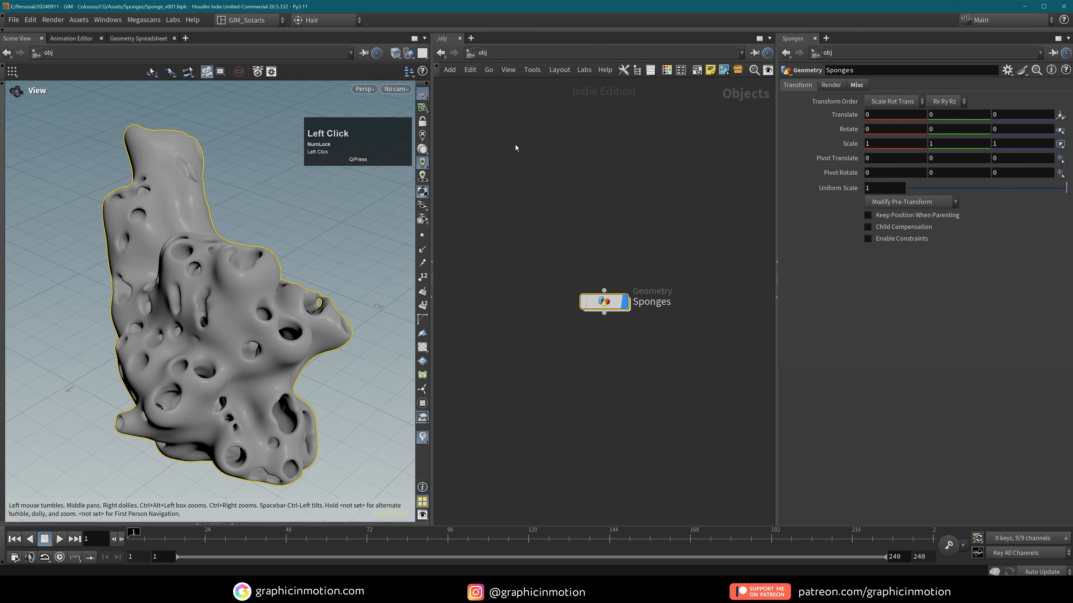
double_click(610, 303)
middle_drag(622, 108, 619, 128)
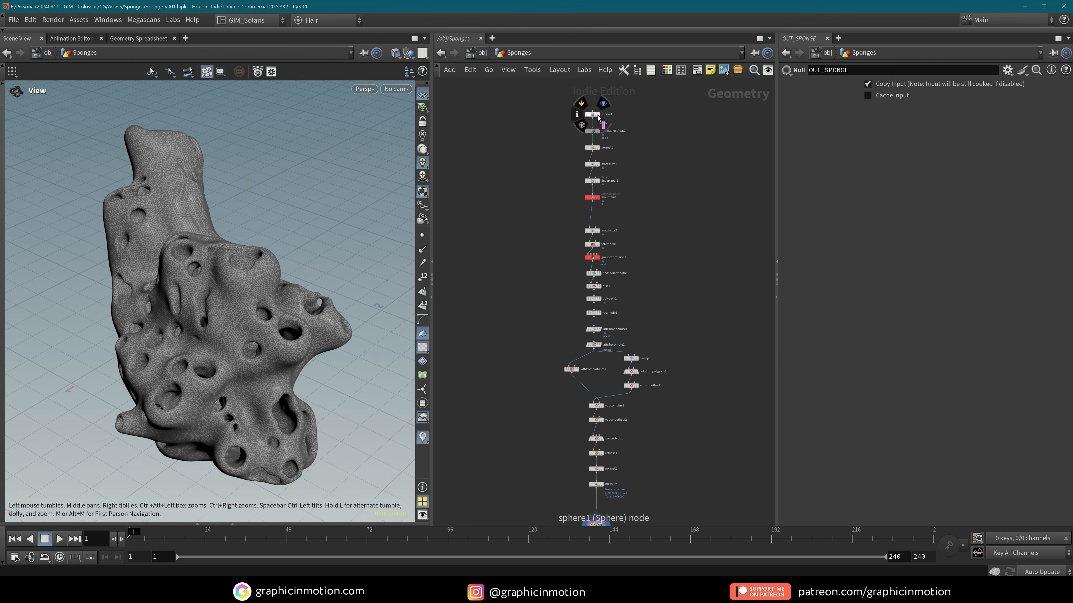
middle_drag(615, 314, 603, 262)
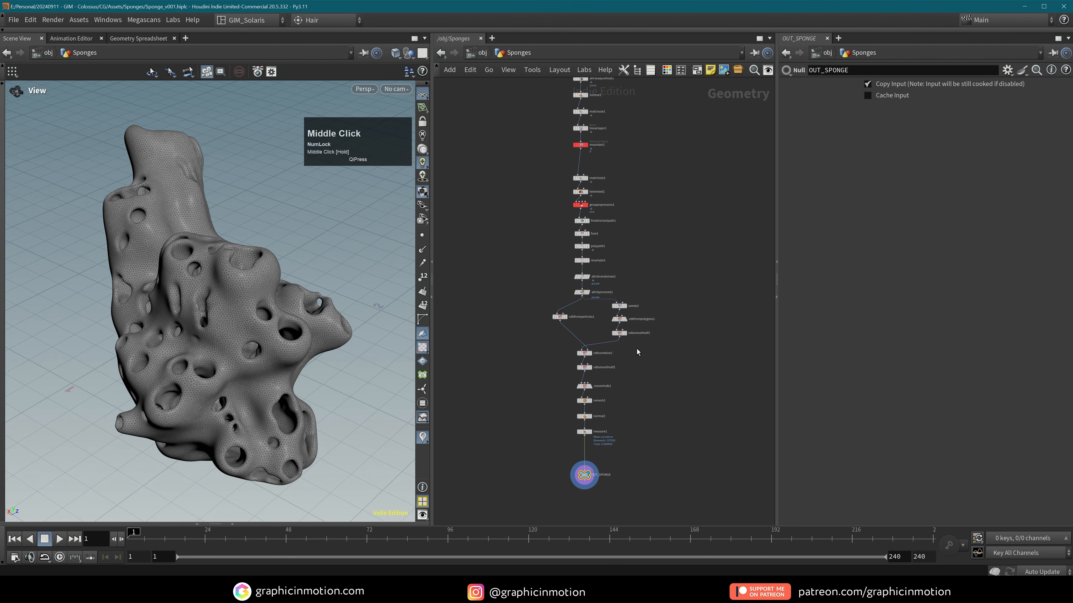
mouse_move(214, 273)
alt+mouse_down()
mouse_move(116, 270)
mouse_move(207, 271)
alt+mouse_up()
click(585, 146)
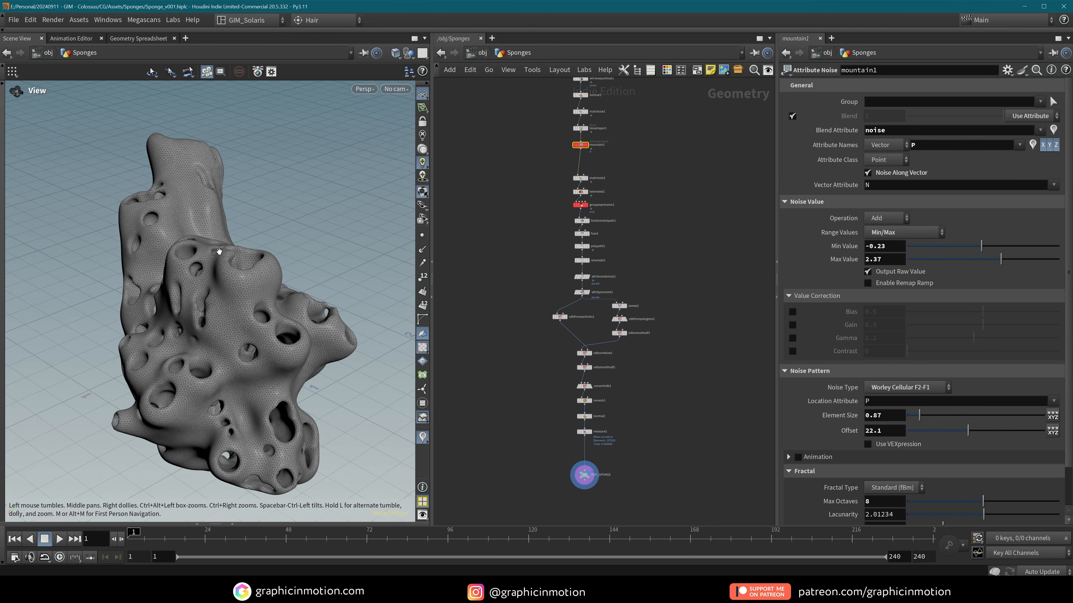
drag(204, 324, 335, 269)
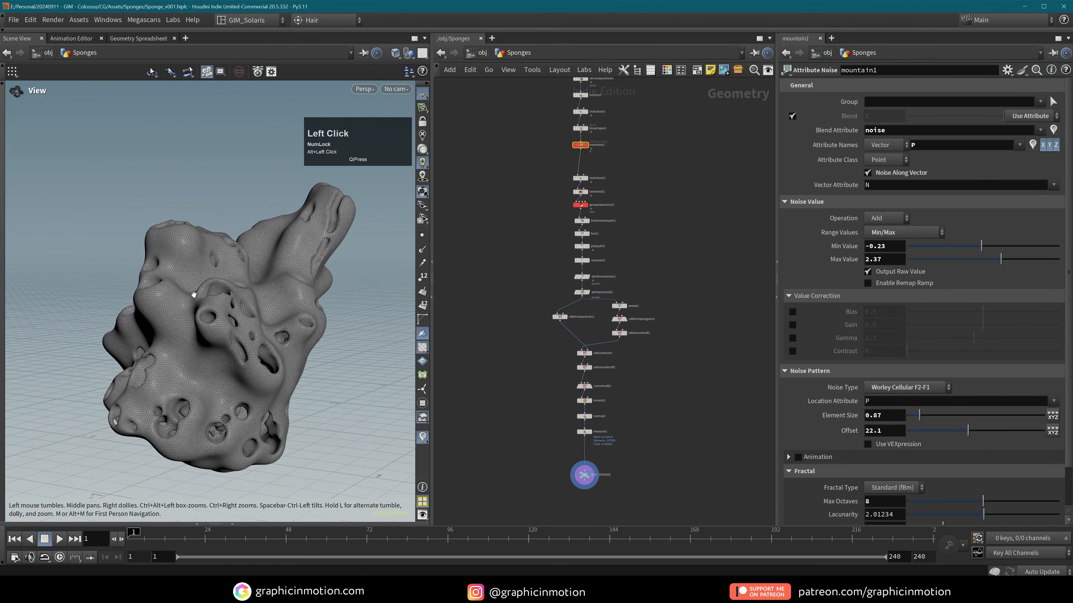
click(567, 267)
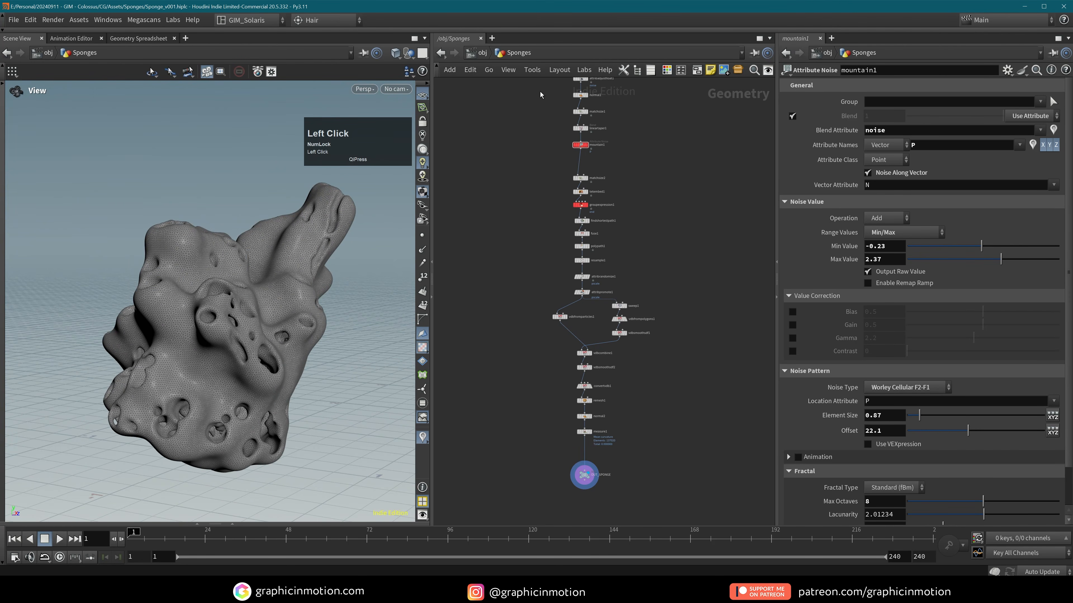
- Return to the stage network, open materiallibrary1 and move the existing Sponge material up to free space below it
click(479, 52)
click(479, 52)
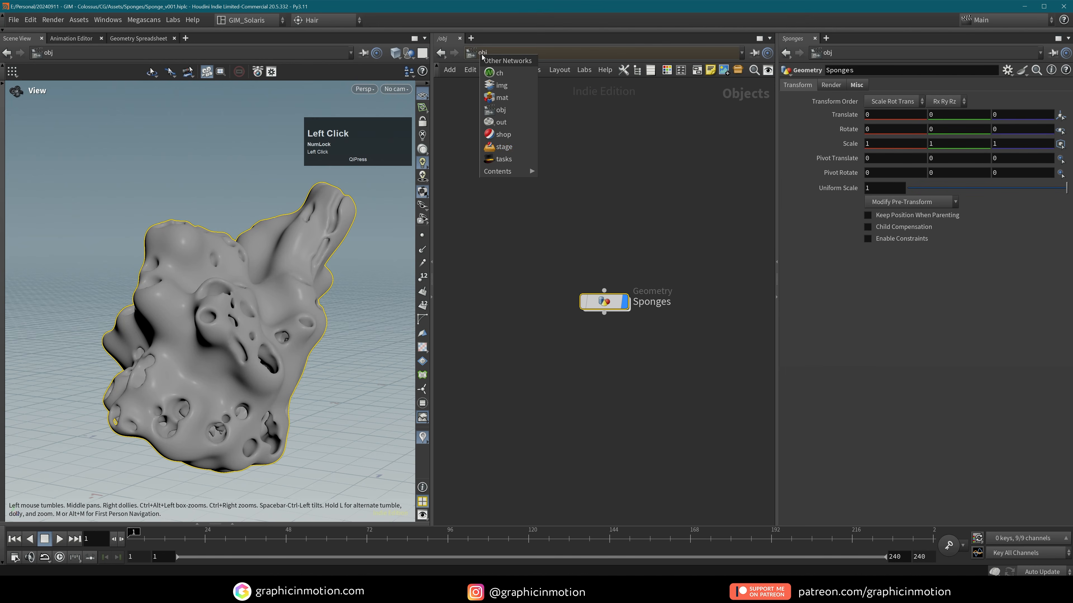
click(508, 146)
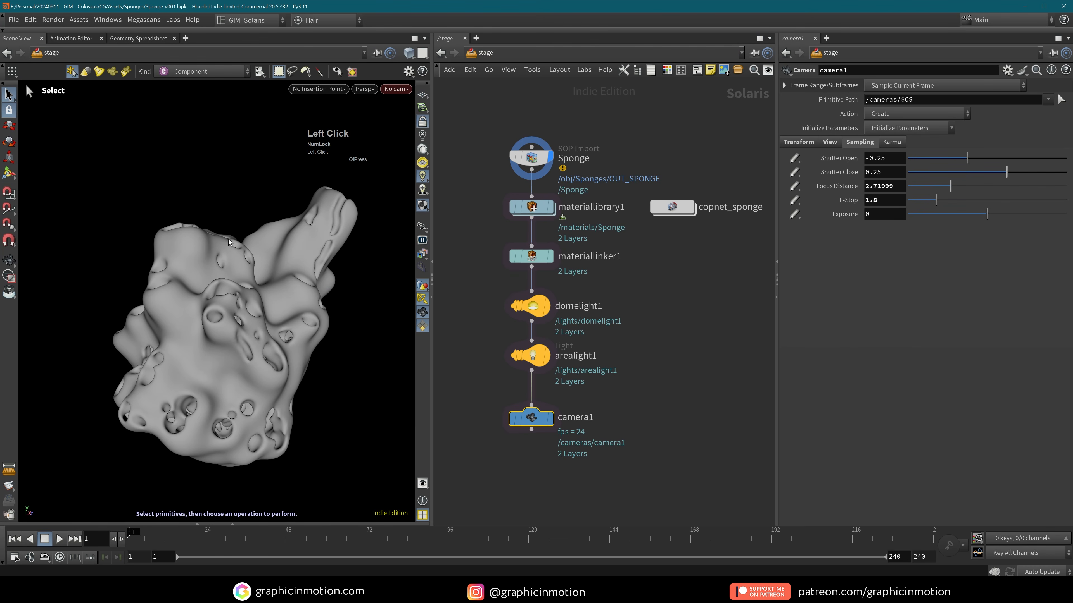
double_click(531, 207)
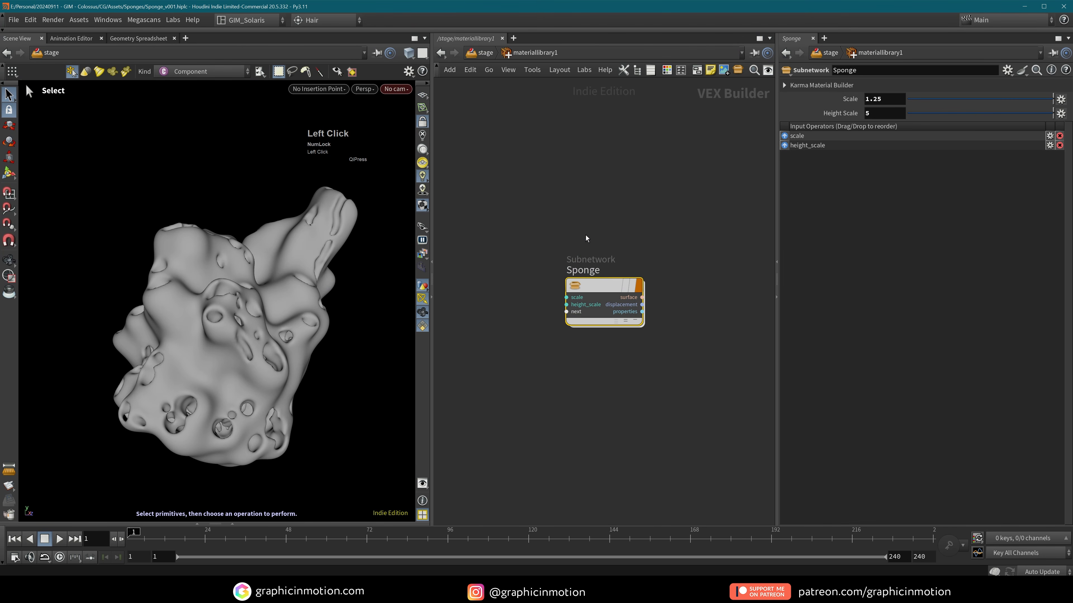
drag(612, 289, 570, 204)
click(587, 318)
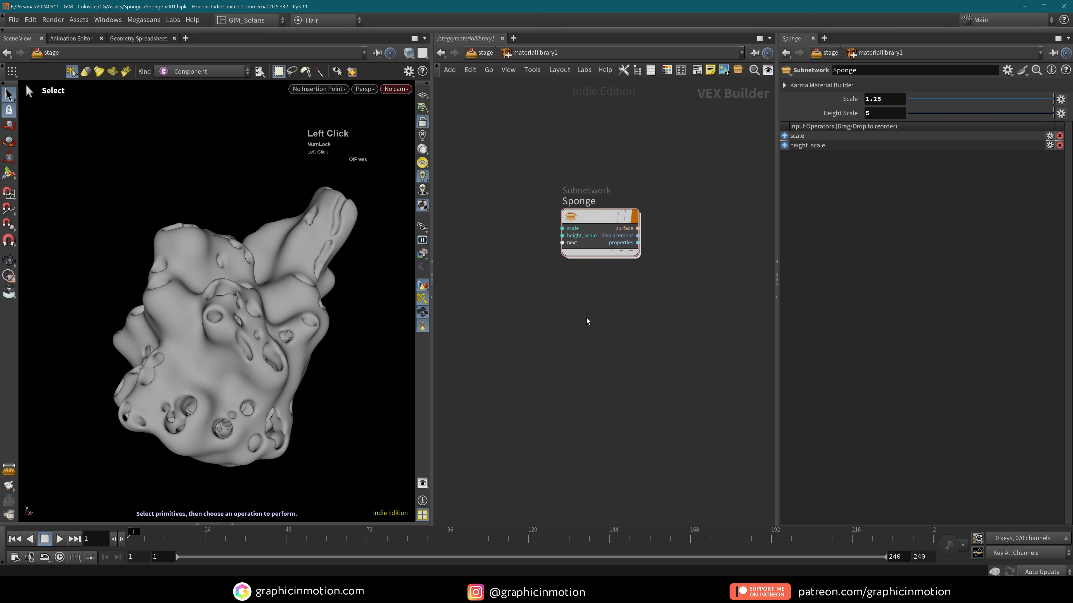
- Add a Karma Material Builder below the Sponge material and name it Sponge_TUT
key(Tab)
text(karm)
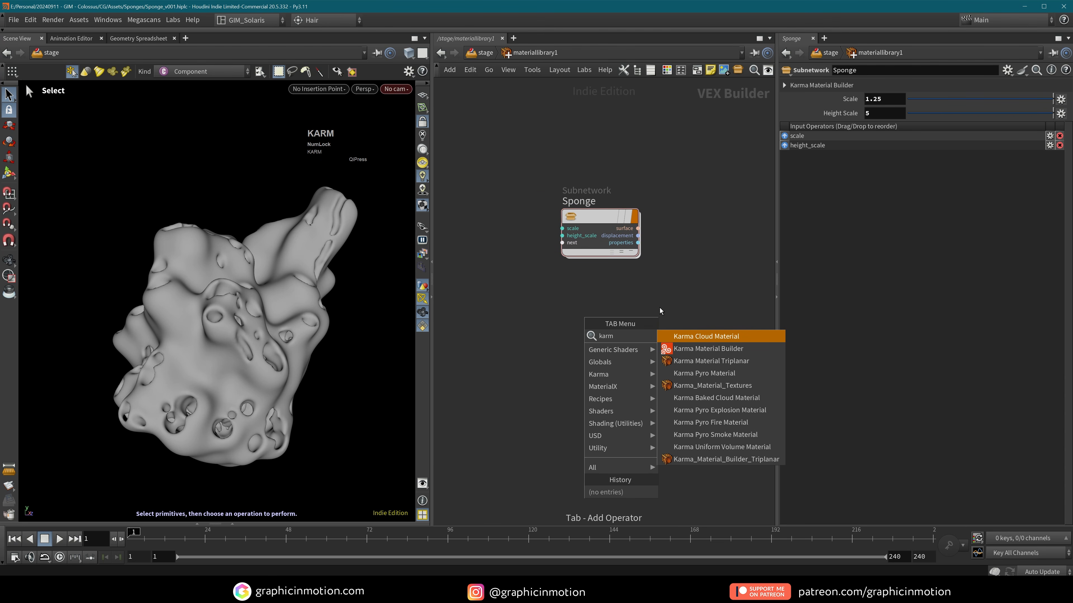
click(708, 348)
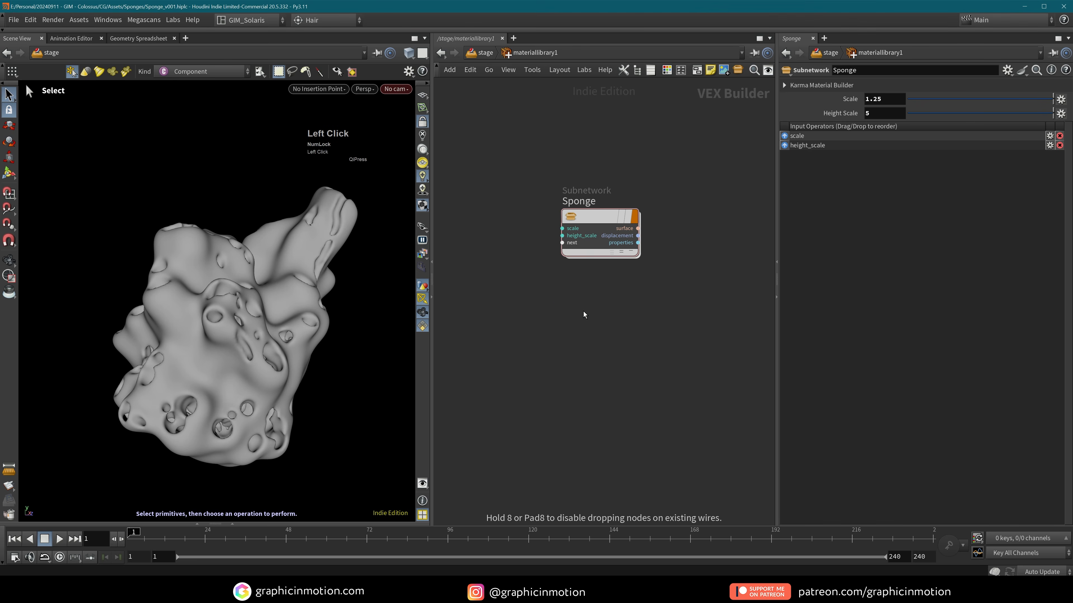
click(583, 311)
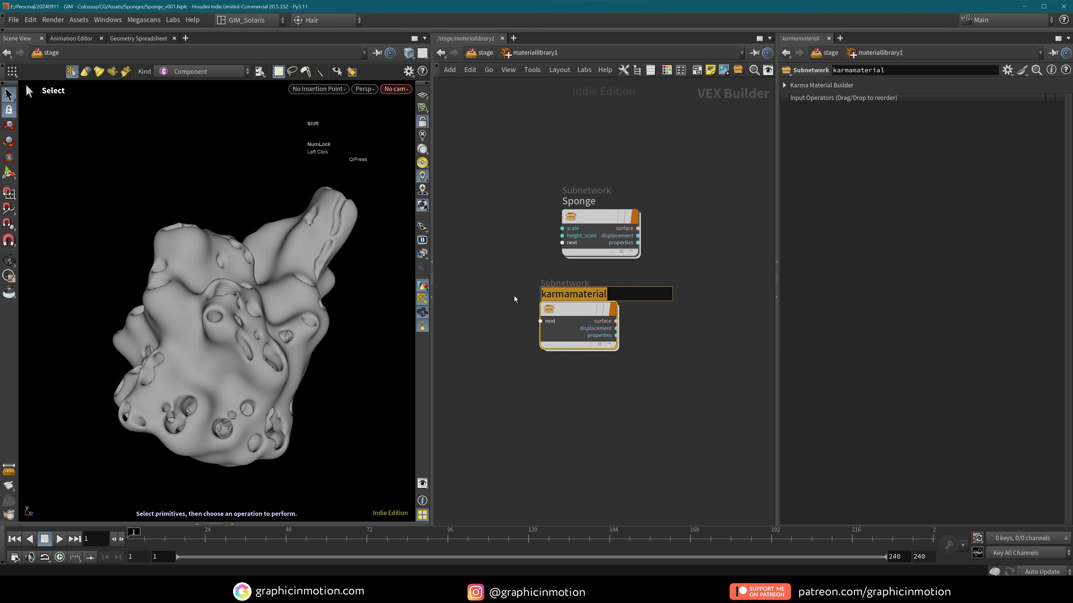
text(Sponge_TUT)
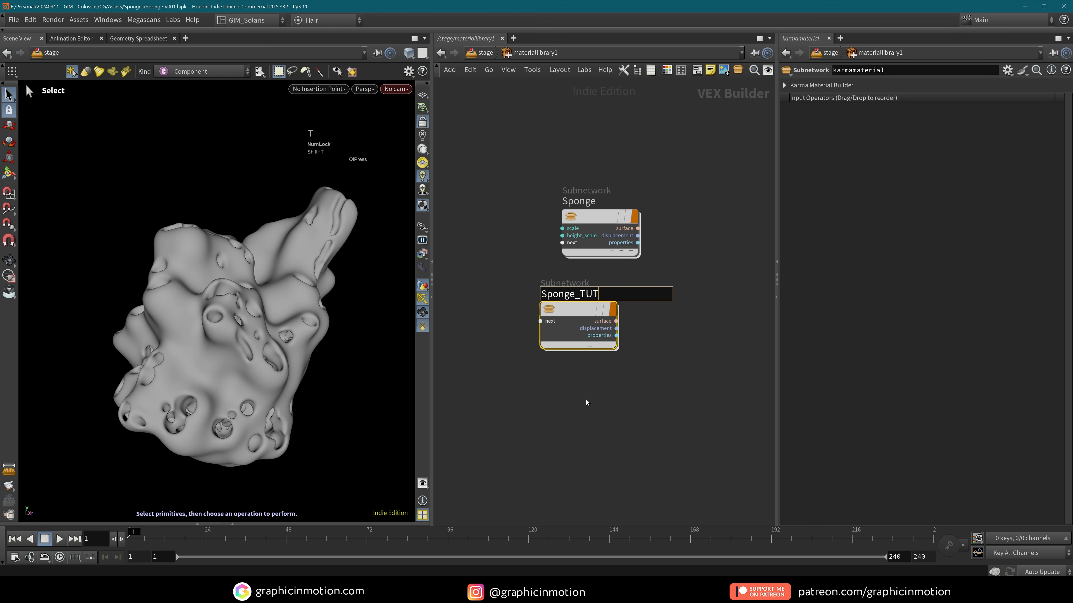
click(562, 385)
drag(590, 306, 613, 316)
- In materiallinker1, replace the Sponge primitive's existing material rule with an assignment of Sponge_TUT
key(u)
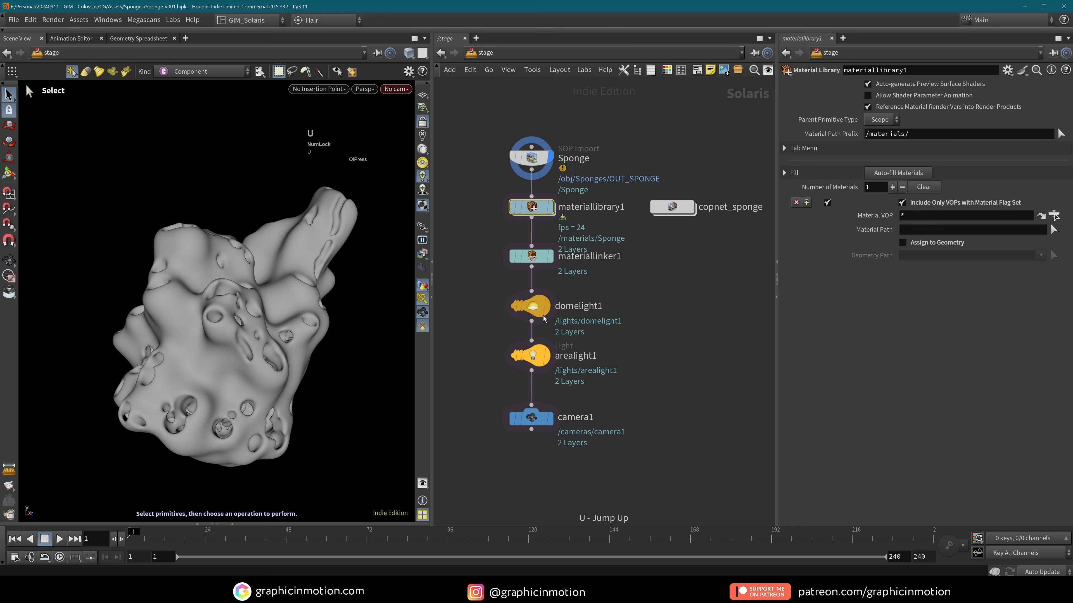
click(533, 259)
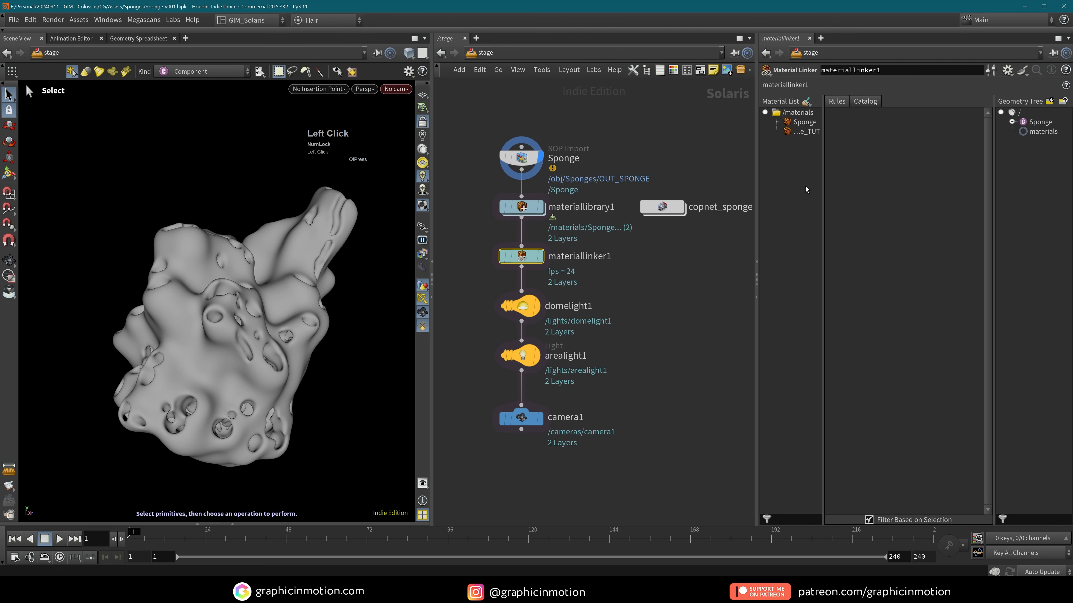
drag(758, 150, 617, 160)
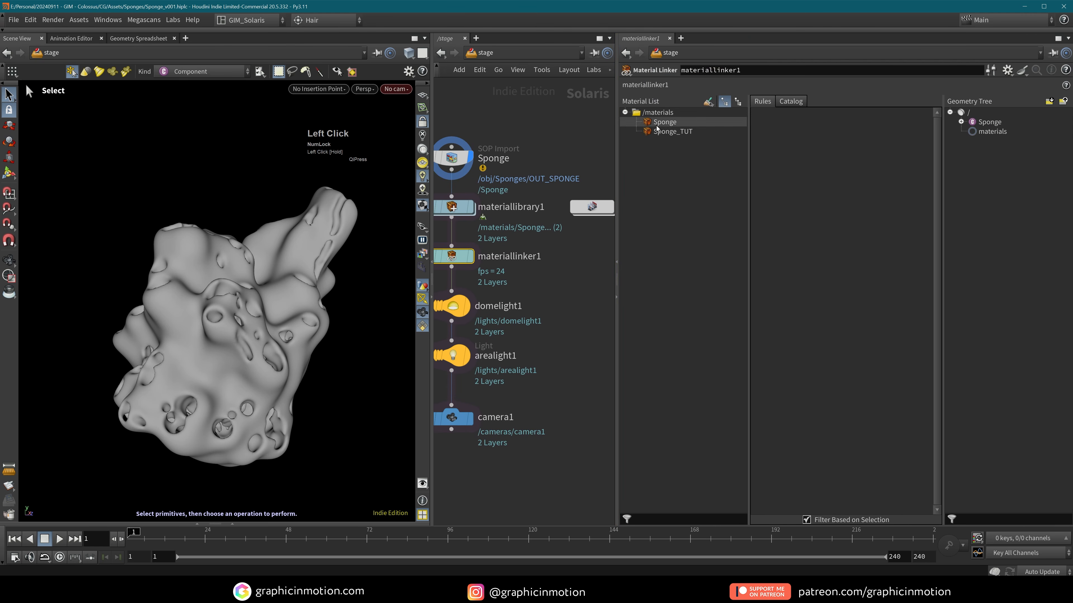
click(961, 123)
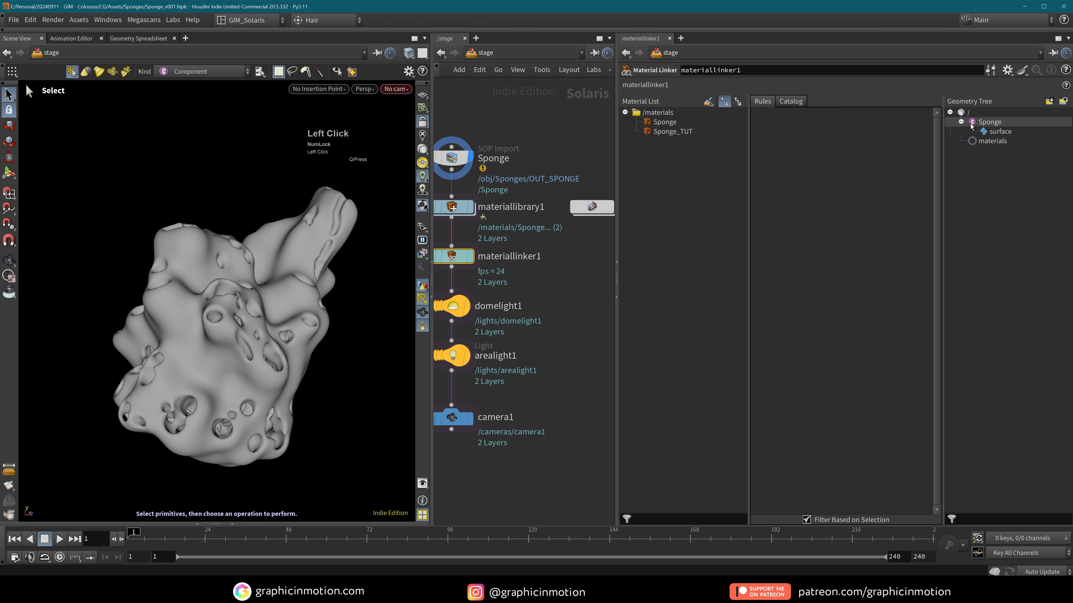
click(981, 122)
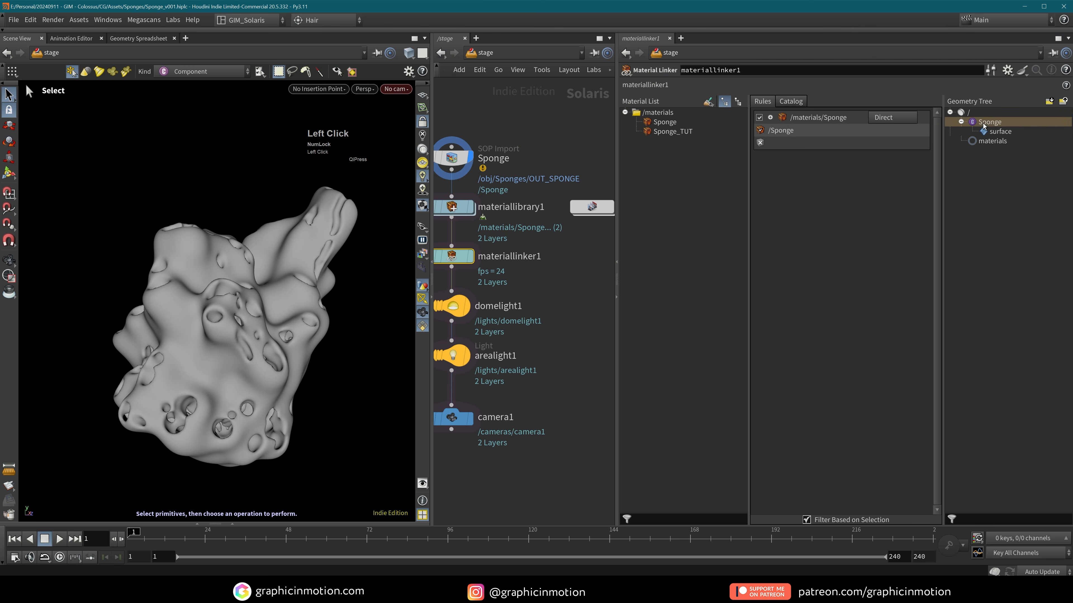
click(923, 118)
drag(672, 131, 983, 126)
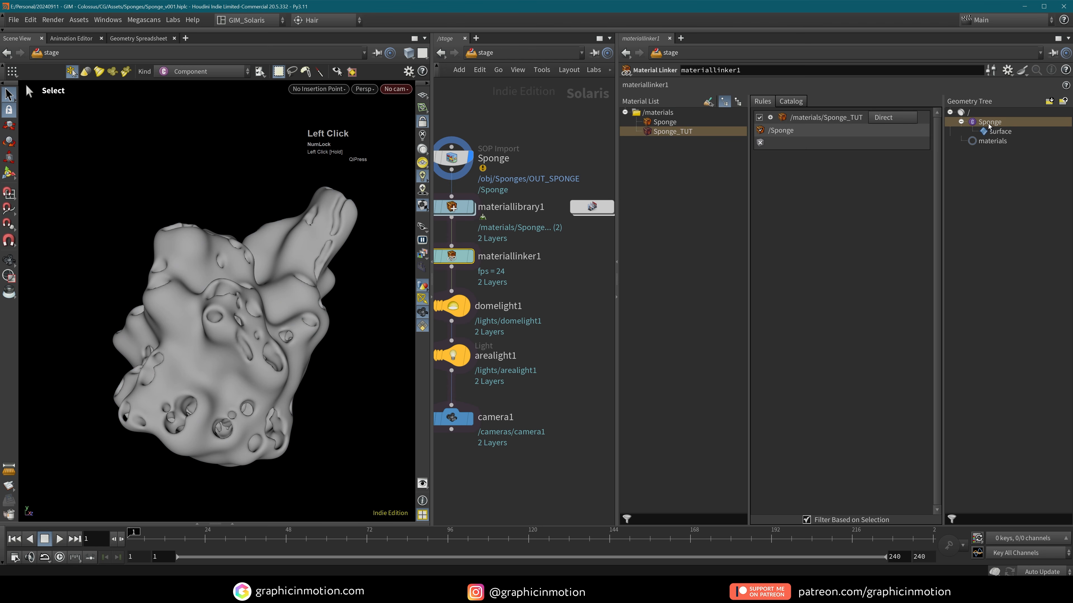
click(557, 298)
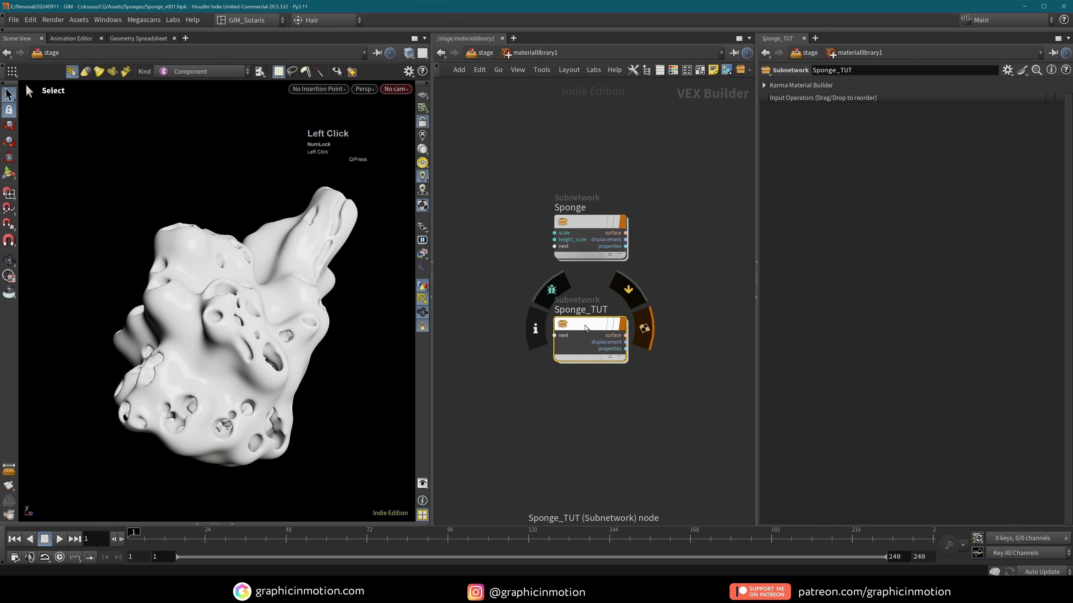
- Open the Sponge_TUT material network and move its inputs node up, clear of the shader nodes
double_click(585, 325)
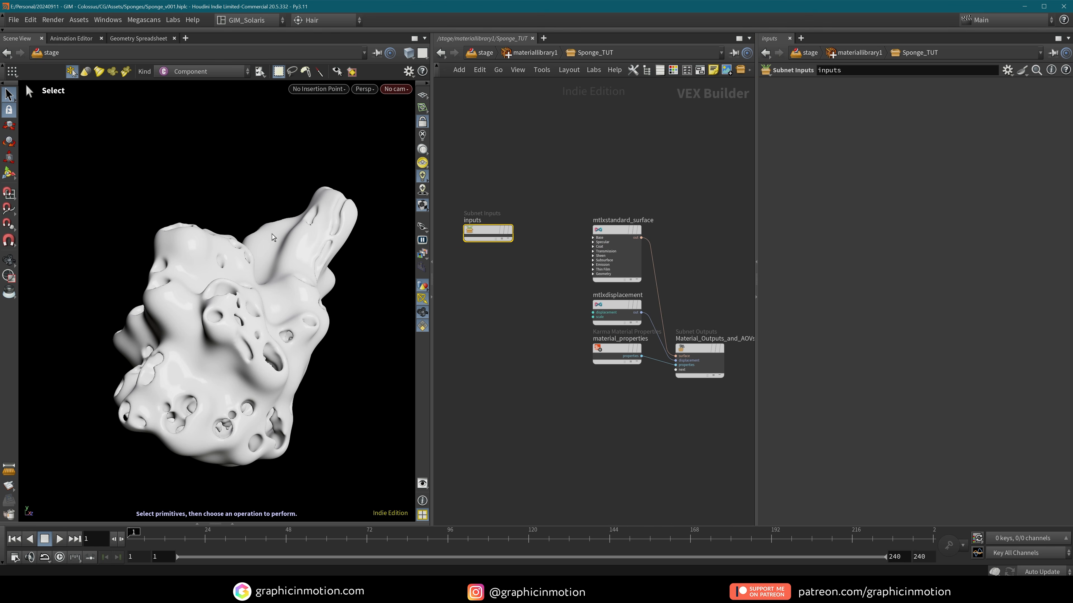
mouse_move(489, 232)
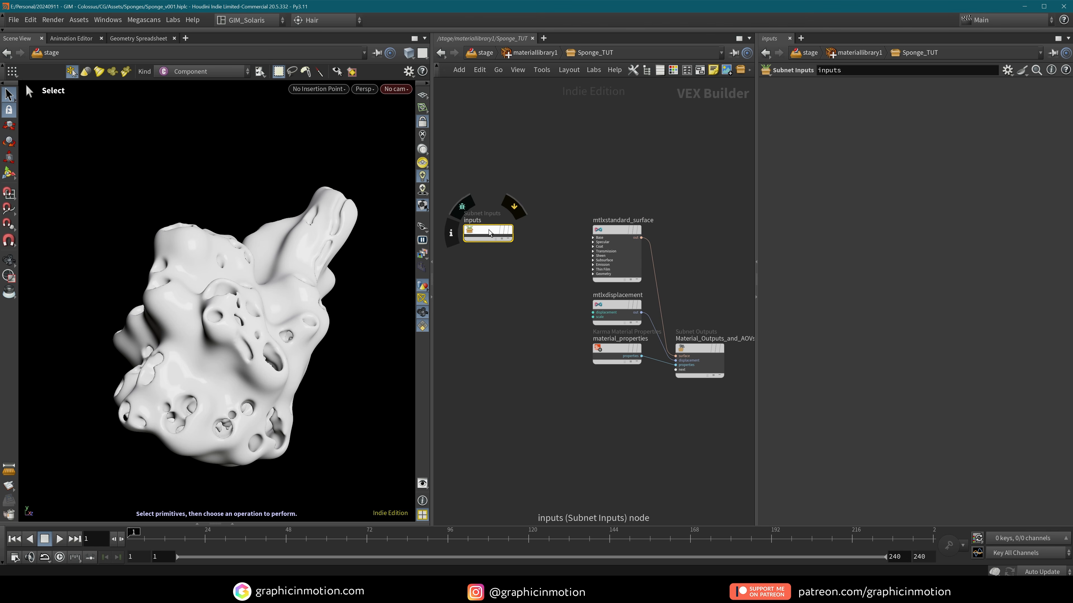
drag(489, 232, 493, 167)
middle_drag(532, 308, 584, 317)
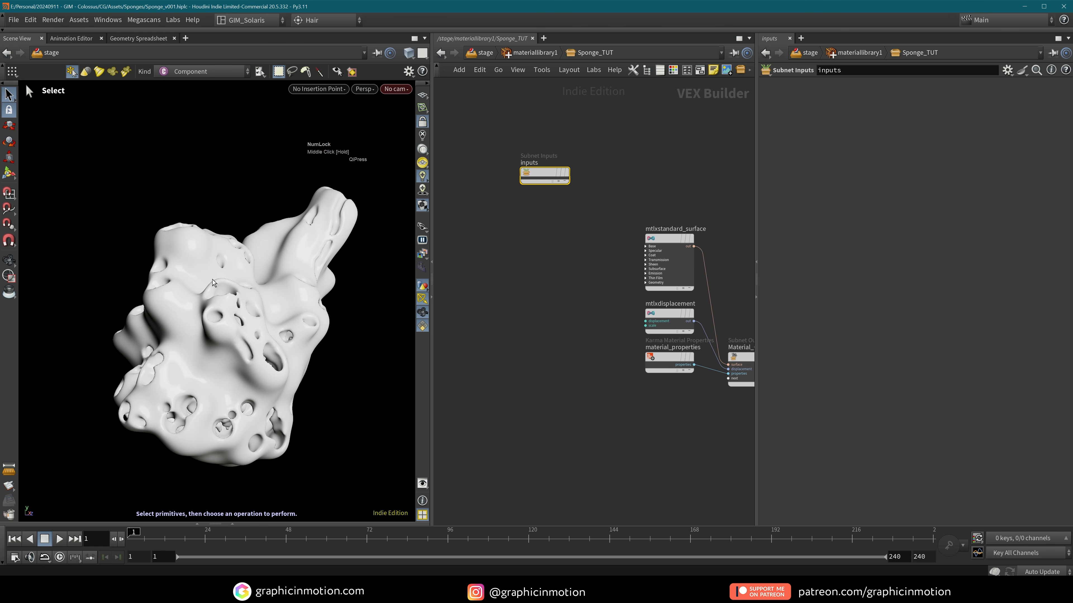
- Add an MtlX Triplanar Projection node and place it to the left of the mtlxstandard_surface node
click(522, 310)
key(Tab)
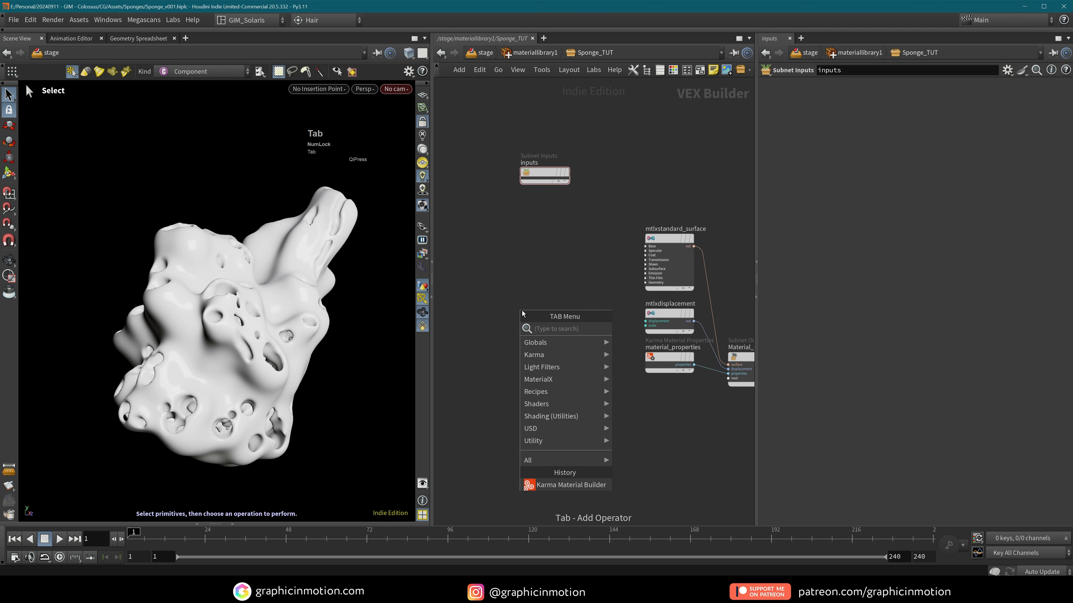
text(tripl)
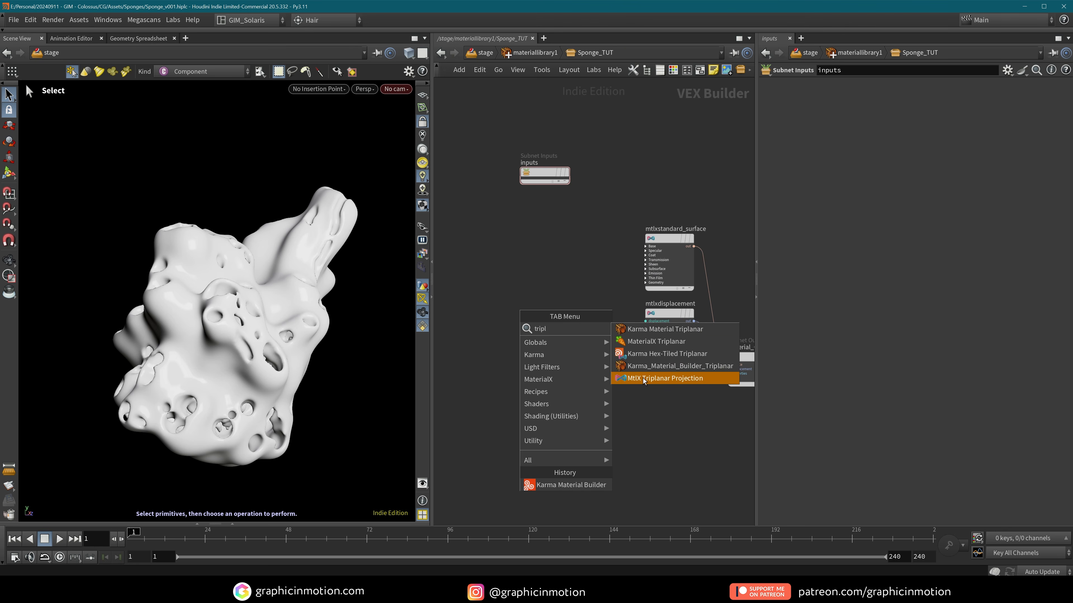
click(642, 378)
click(540, 283)
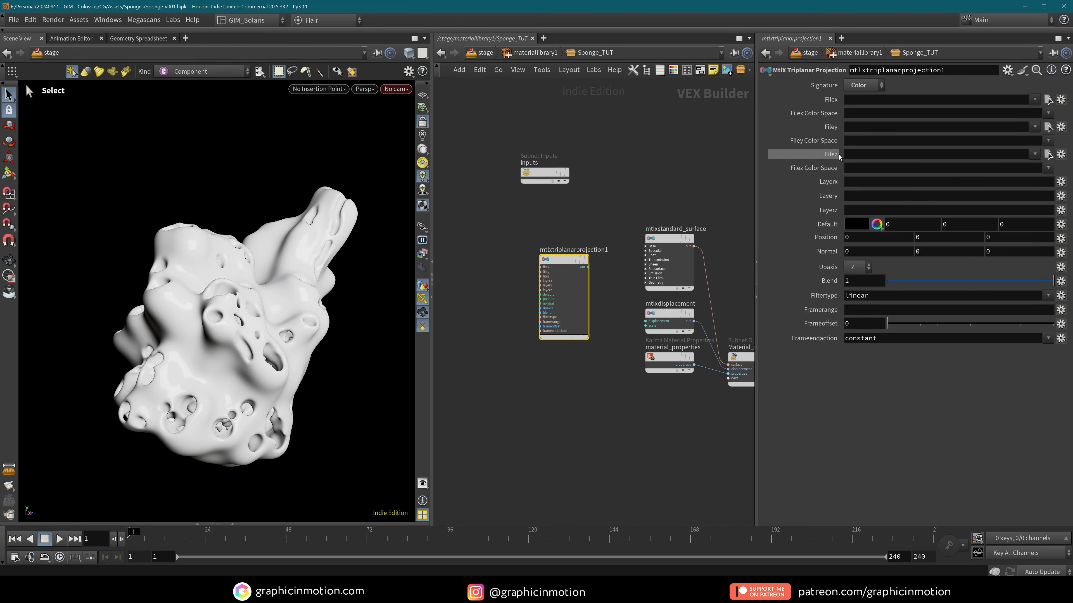
scroll(557, 304, up, 2)
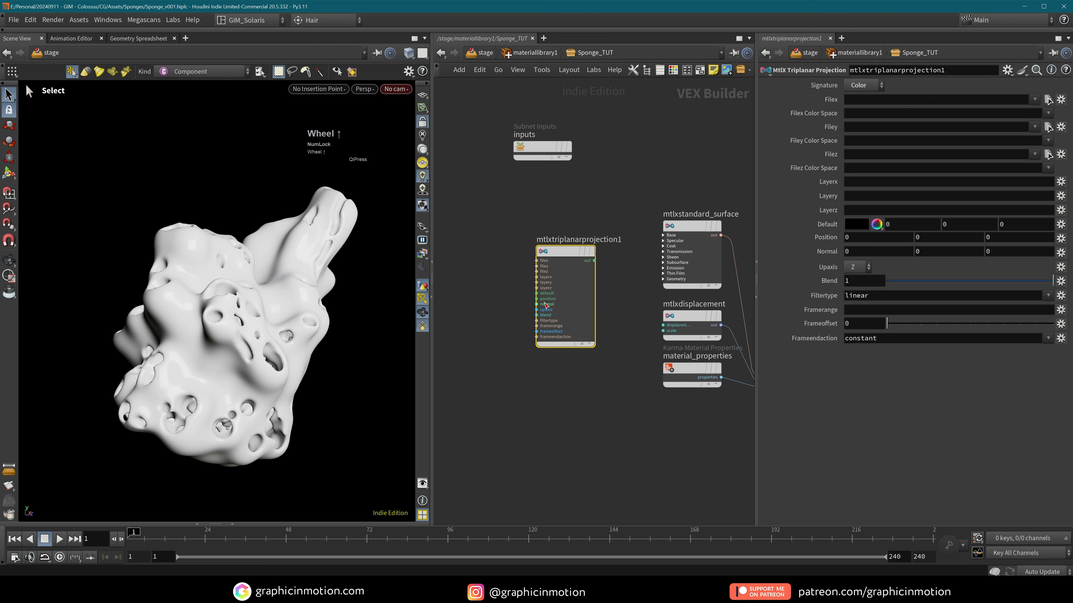
- Add an MtlX Position node and place it to the left of mtlxtriplanarprojection1, leaving room between the two nodes
drag(467, 280, 534, 266)
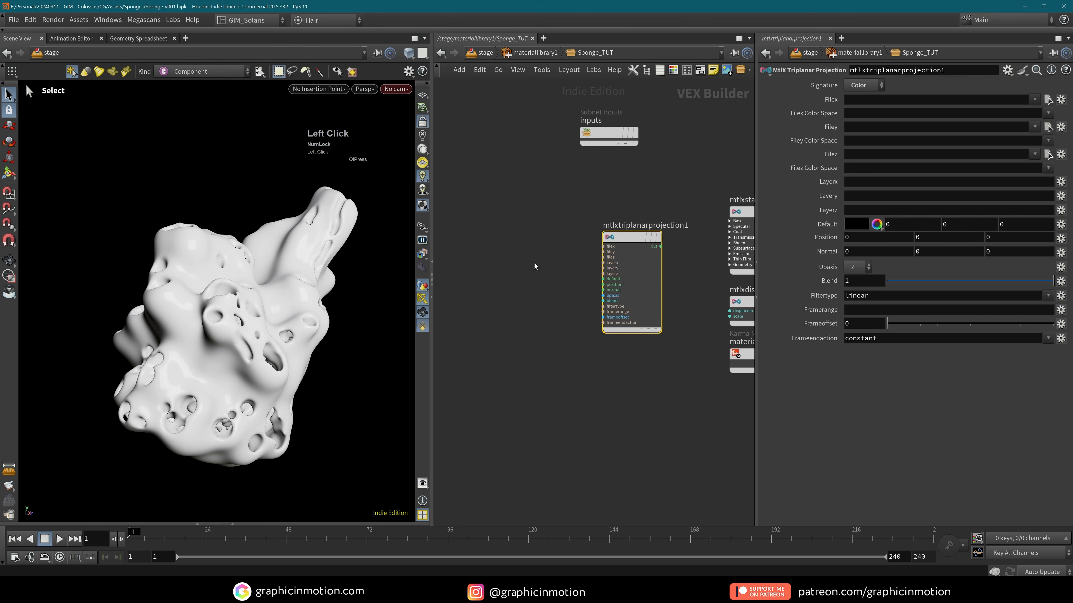
key(Tab)
text(pos)
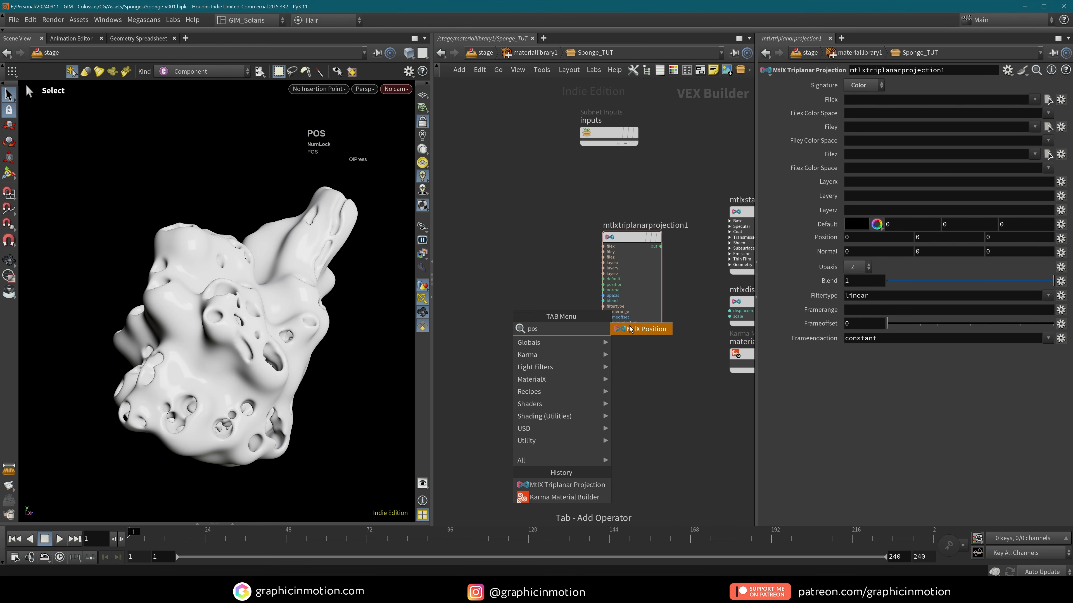
click(644, 330)
click(497, 243)
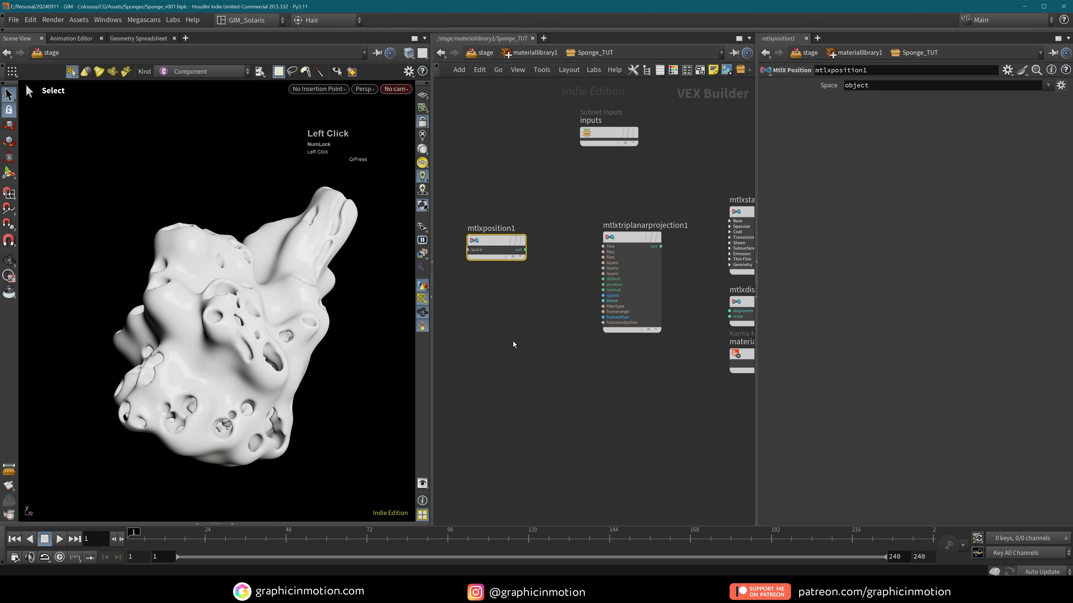
middle_drag(513, 342, 593, 367)
drag(576, 267, 521, 254)
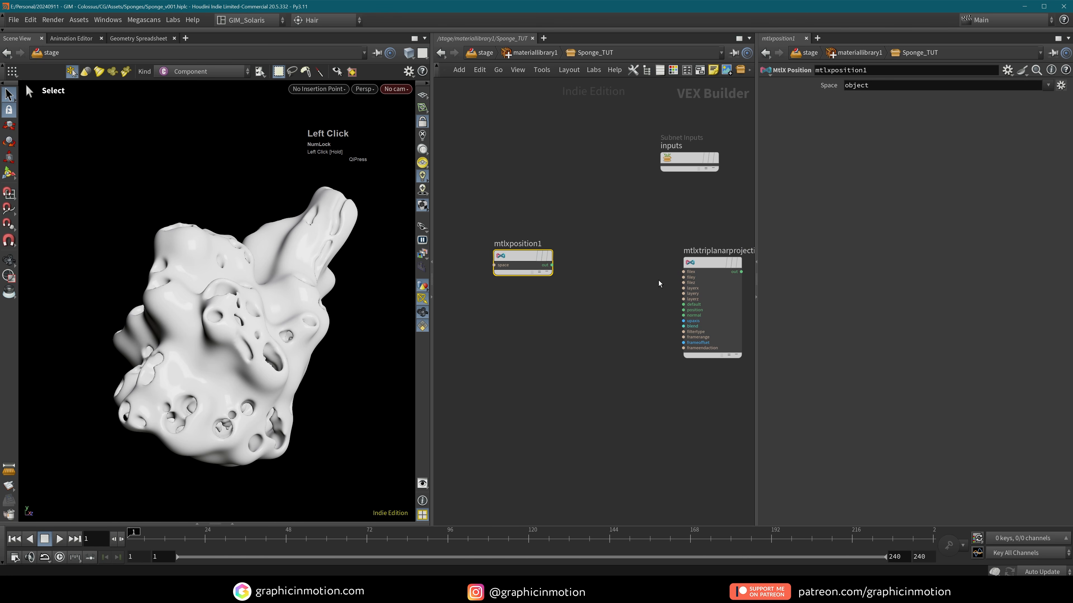
- Add an MtlX Multiply node between the position and triplanar nodes and connect the position output to its first input
click(562, 340)
key(Tab)
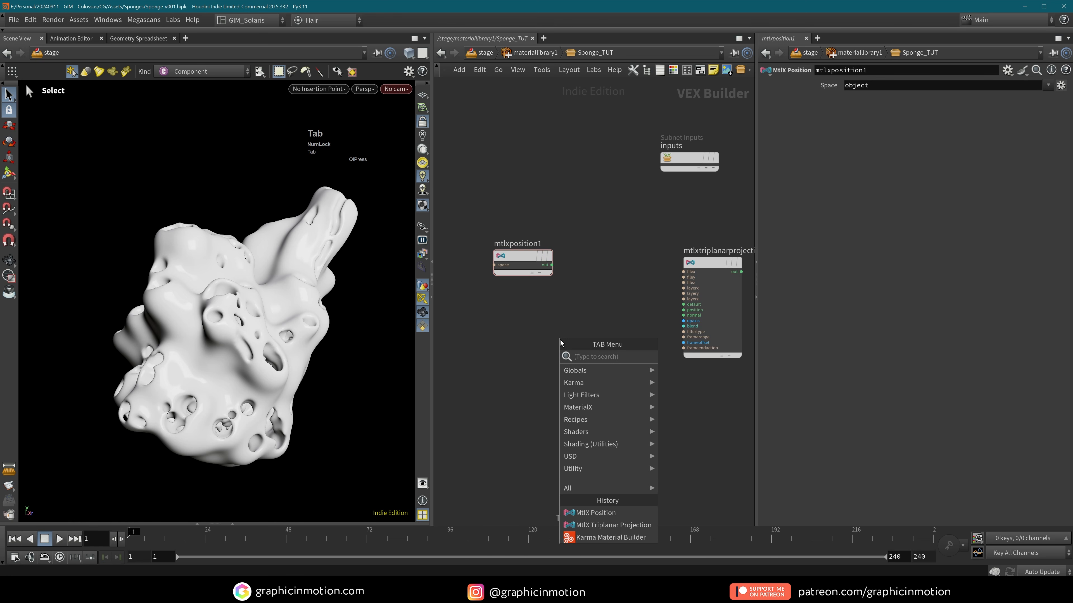
text(multi)
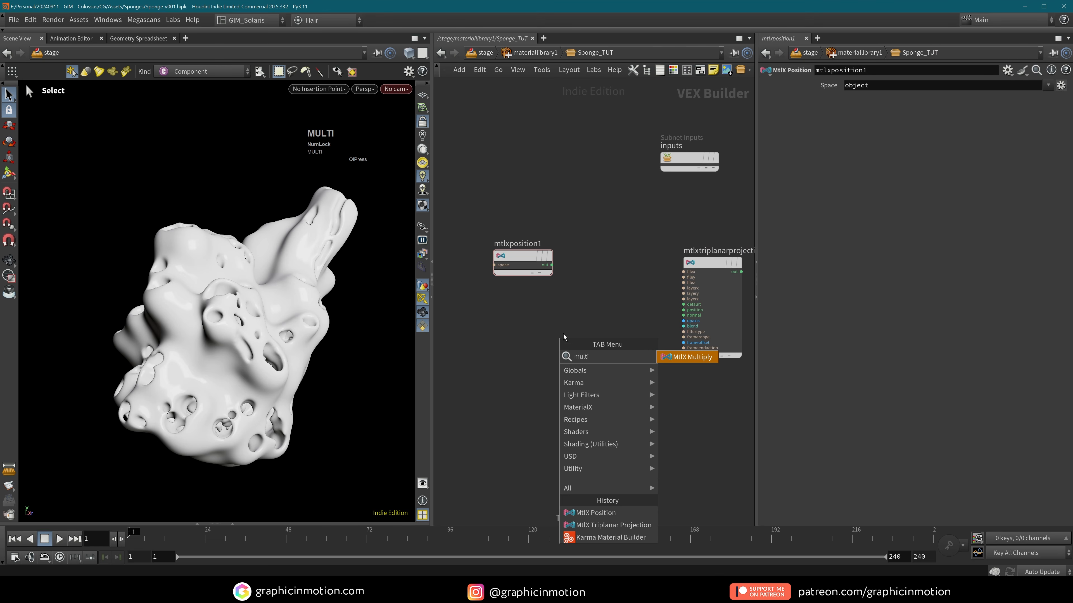
click(687, 358)
click(609, 258)
drag(551, 265, 603, 270)
click(591, 261)
- Add a Parameter node below mtlxposition1 and set its parameter name to Scale
key(Tab)
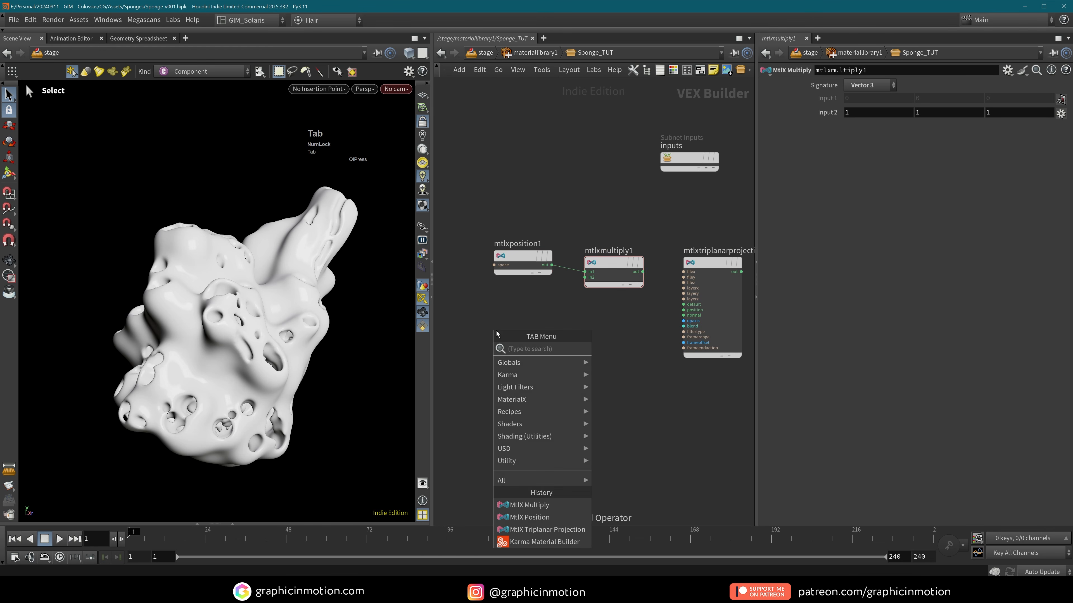
text(para)
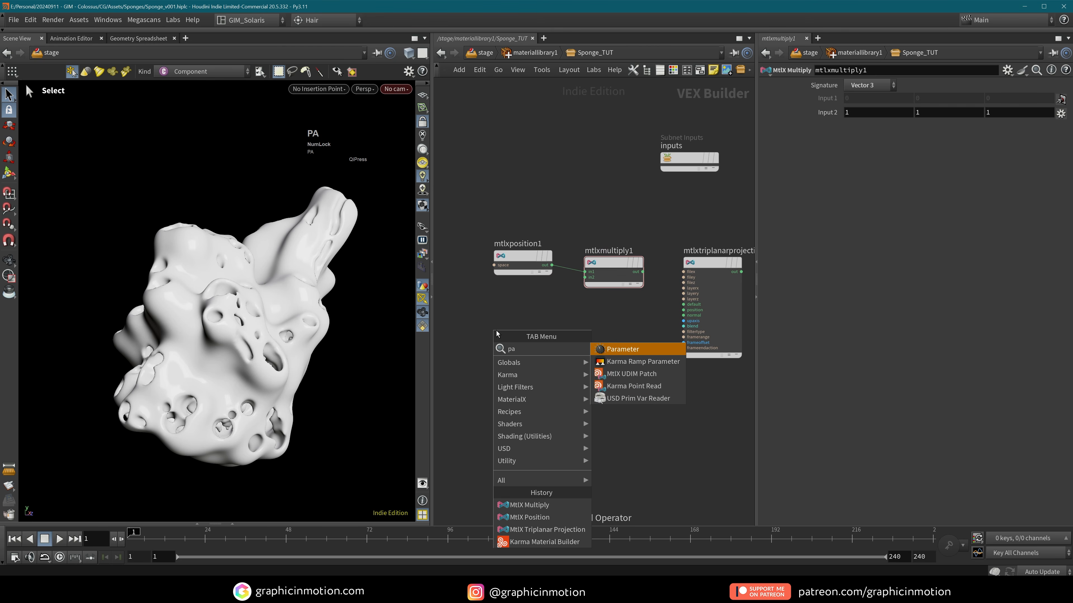
click(619, 349)
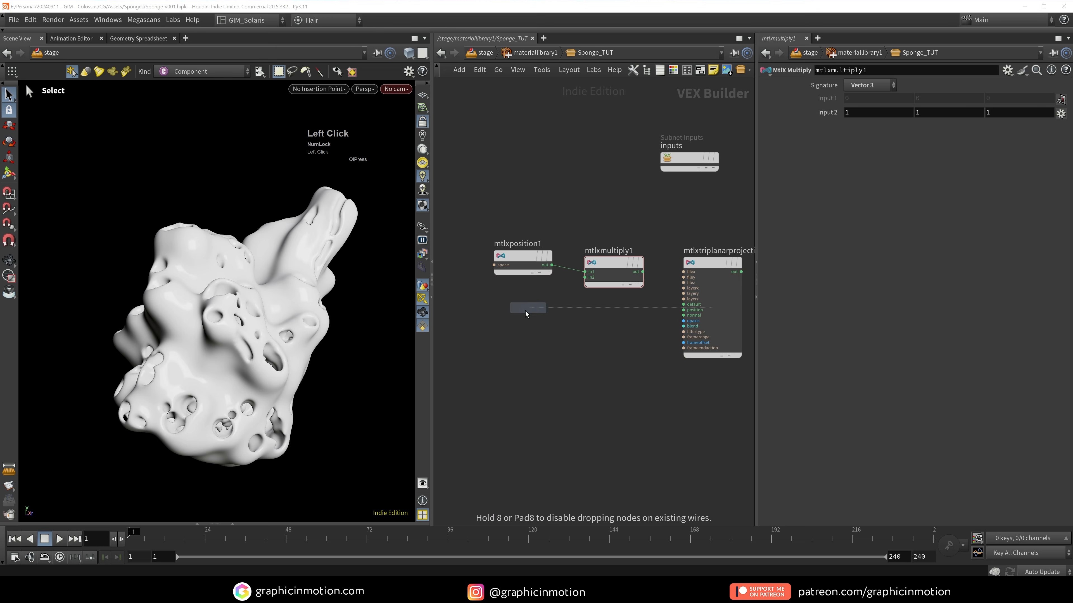
click(522, 310)
drag(866, 102, 778, 112)
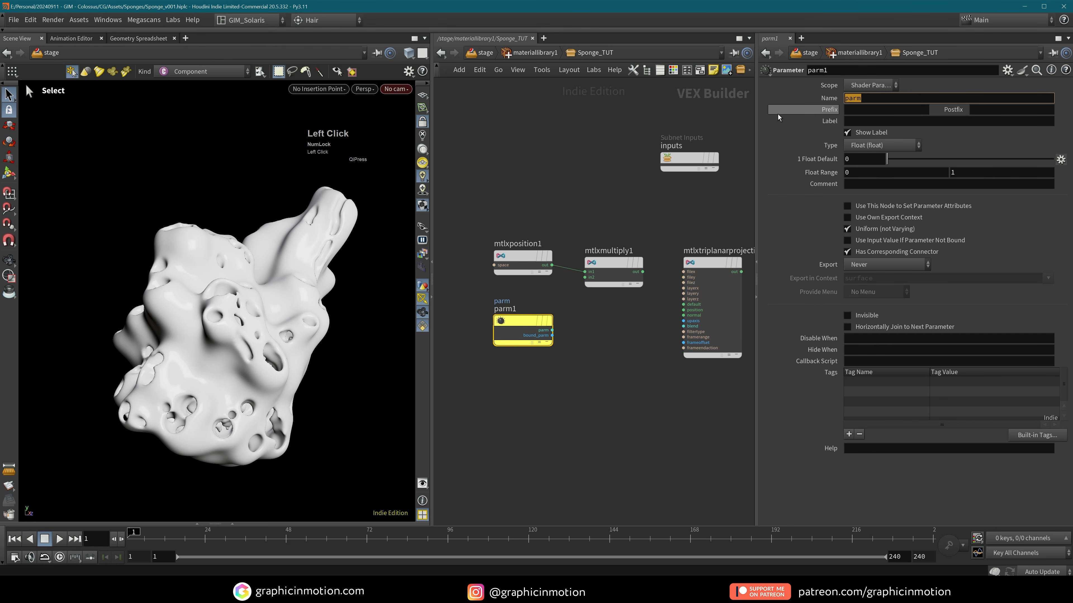
text(Sca)
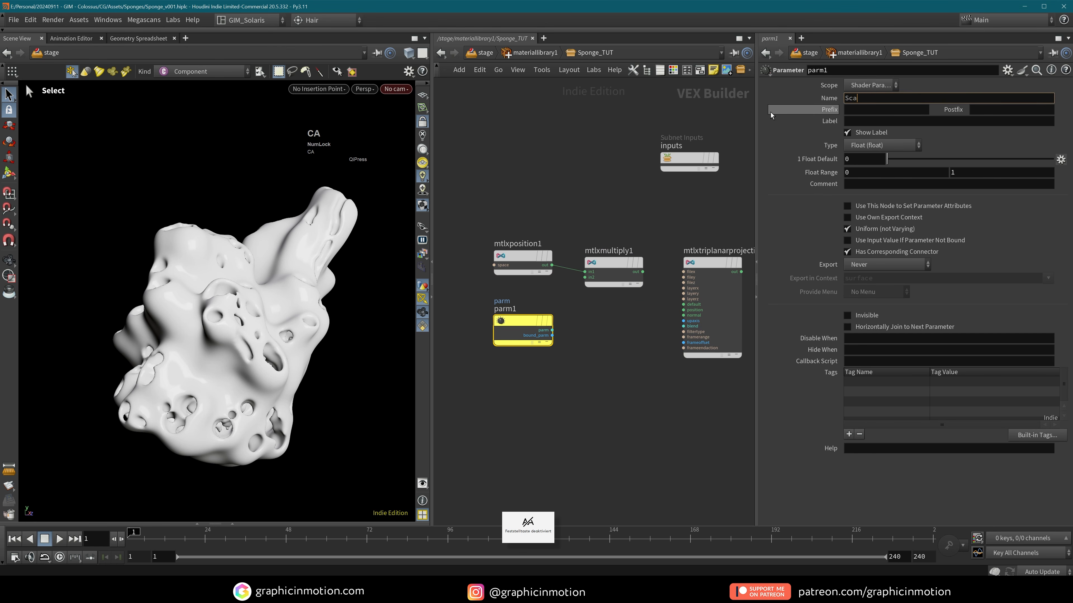
text(le)
click(634, 160)
- Set the parameter's label to Scale and change its name to lowercase scale
drag(868, 100, 814, 104)
key(ctrl+c)
click(877, 122)
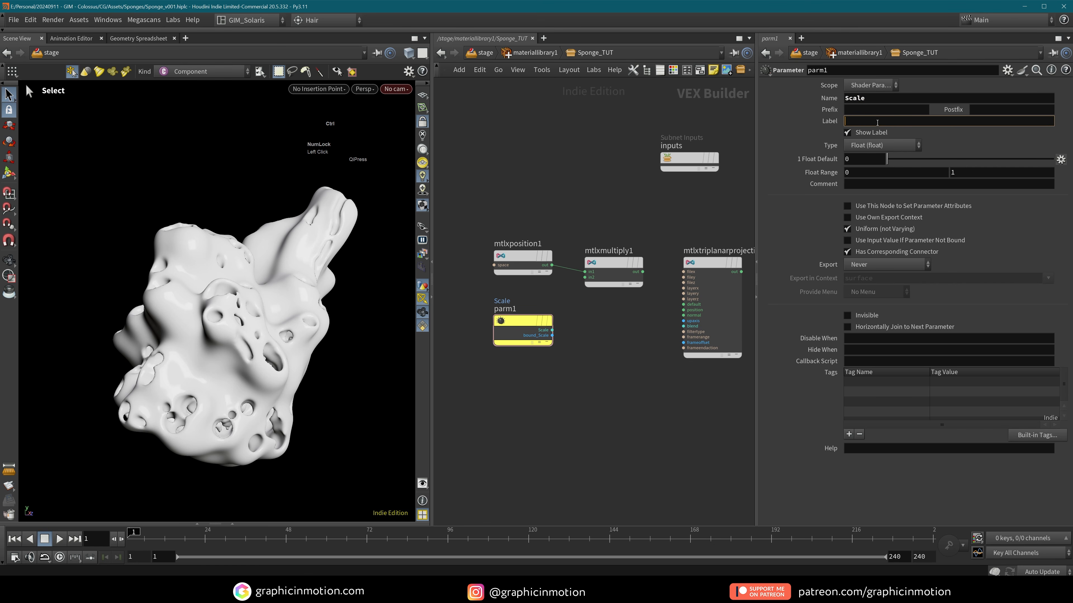
key(ctrl+v)
click(627, 236)
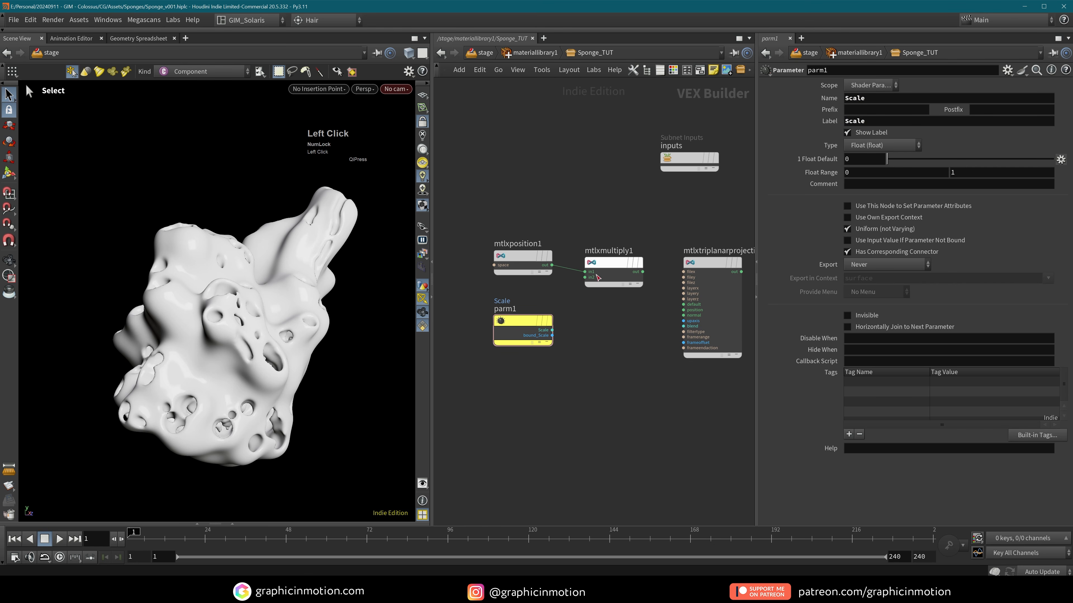
click(848, 100)
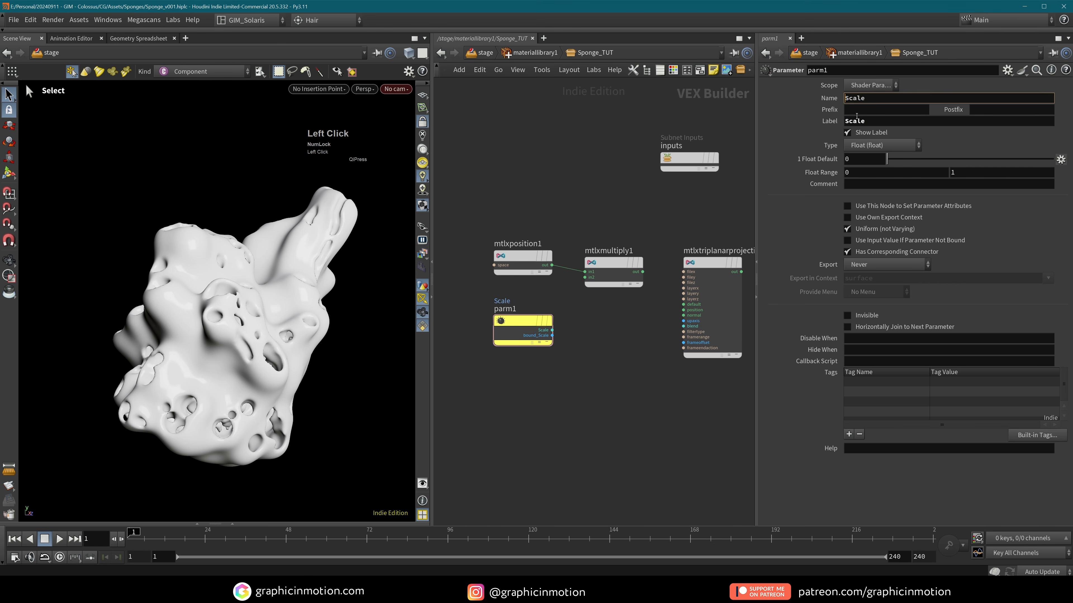
key(BackSpace)
text(s)
click(562, 141)
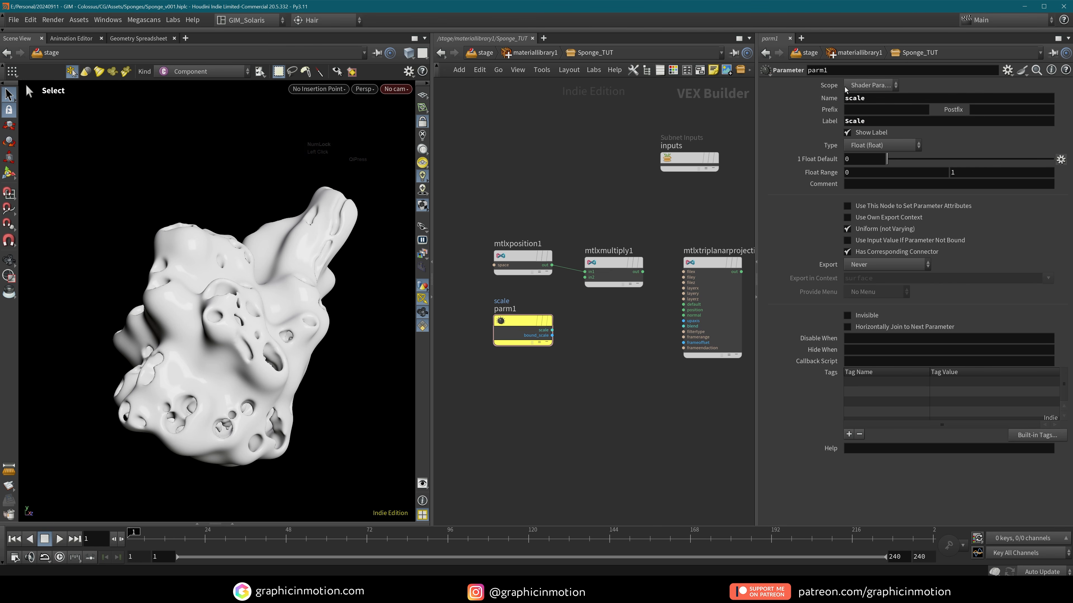
- Set the scale parameter's scope to Subnet Connector and wire it through mtlxmultiply1's second input to the triplanar position input
click(878, 86)
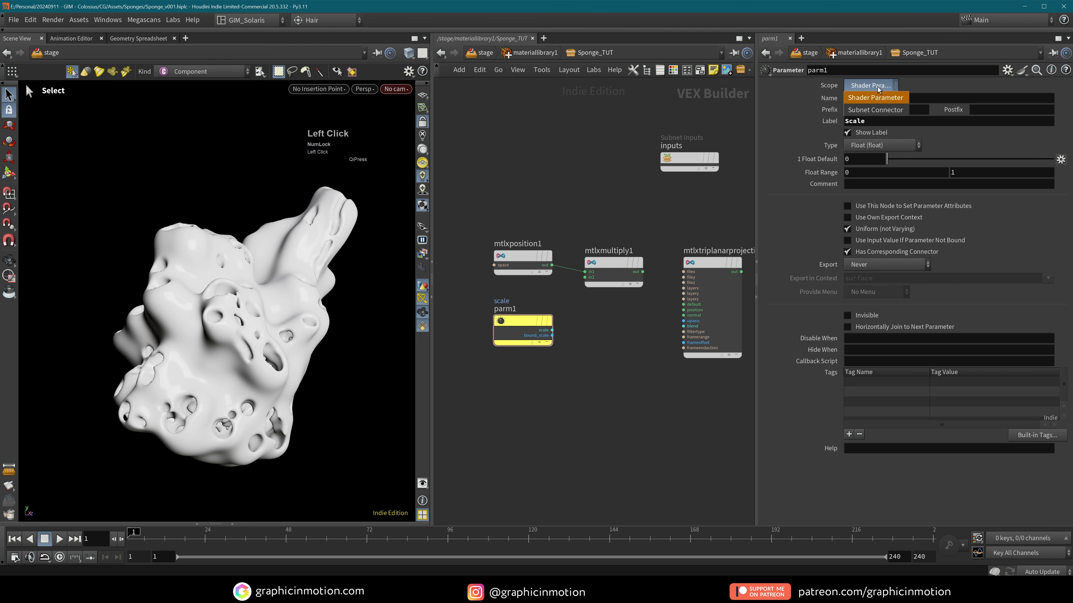
click(872, 111)
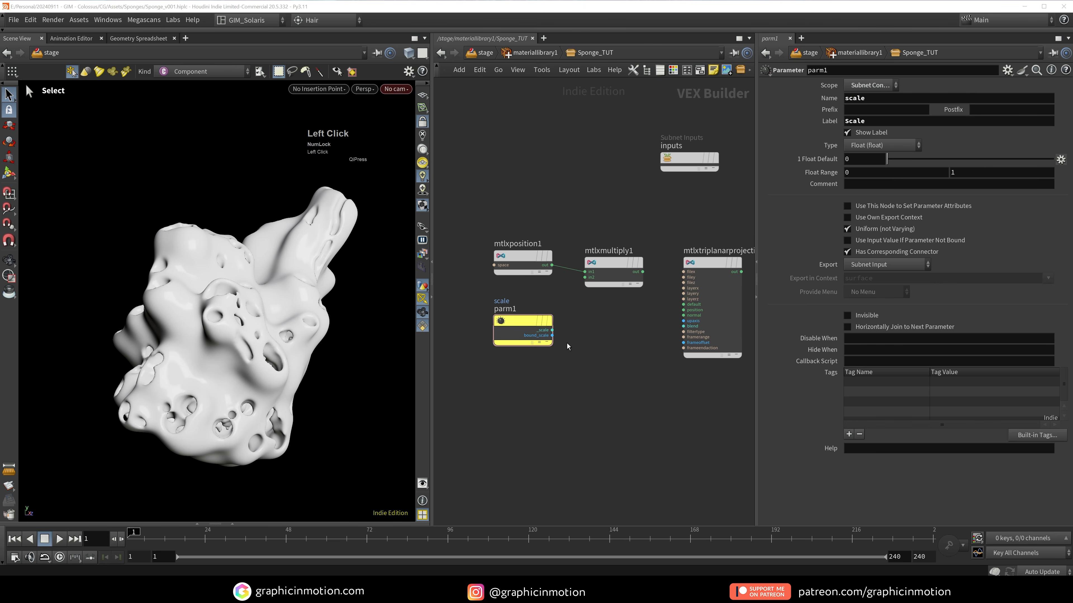
drag(551, 335, 643, 339)
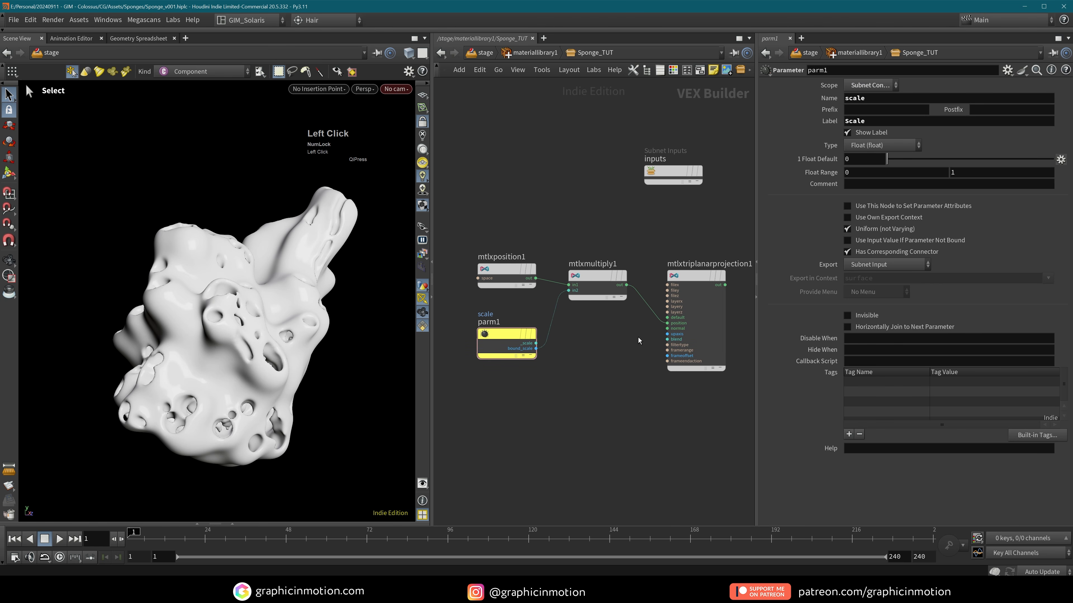
- Go up to materiallibrary1, set Sponge_TUT's Scale to 1, and compare its parameters with those of the original Sponge material
key(u)
mouse_move(587, 326)
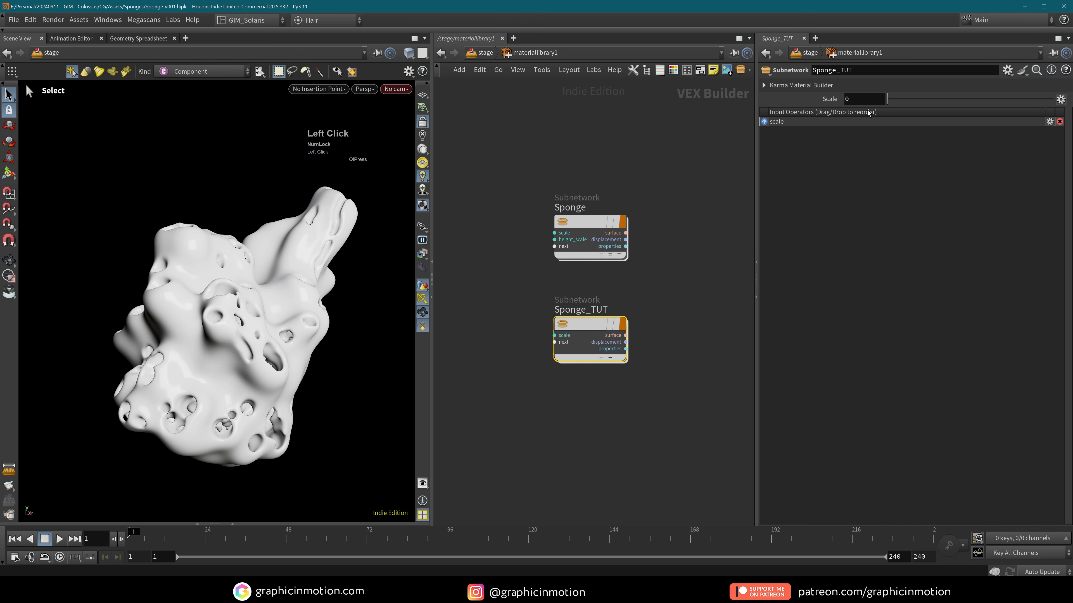
click(861, 98)
text(1)
click(719, 144)
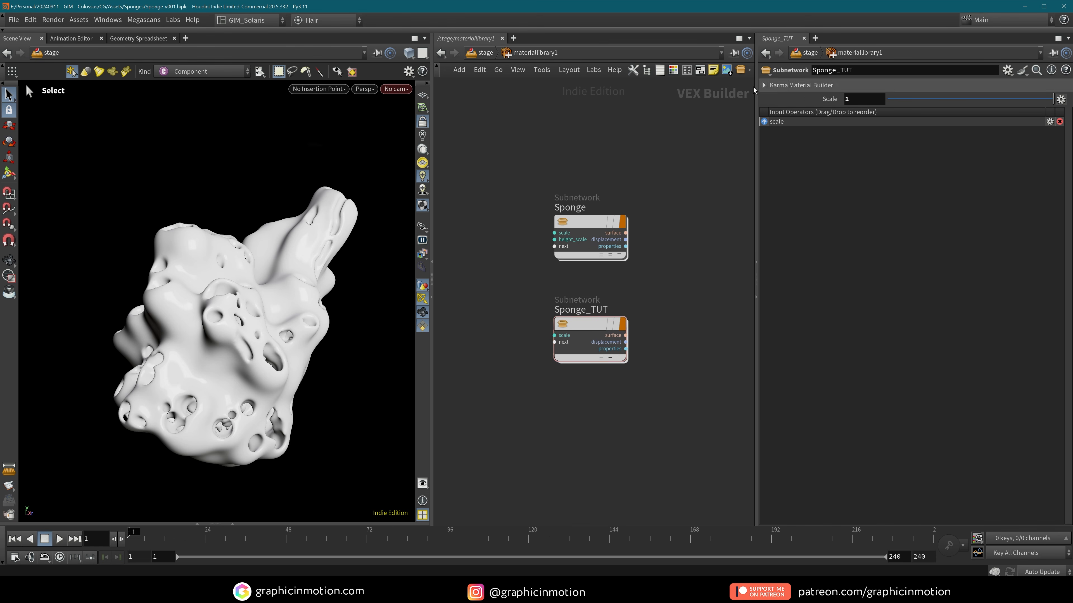
click(587, 222)
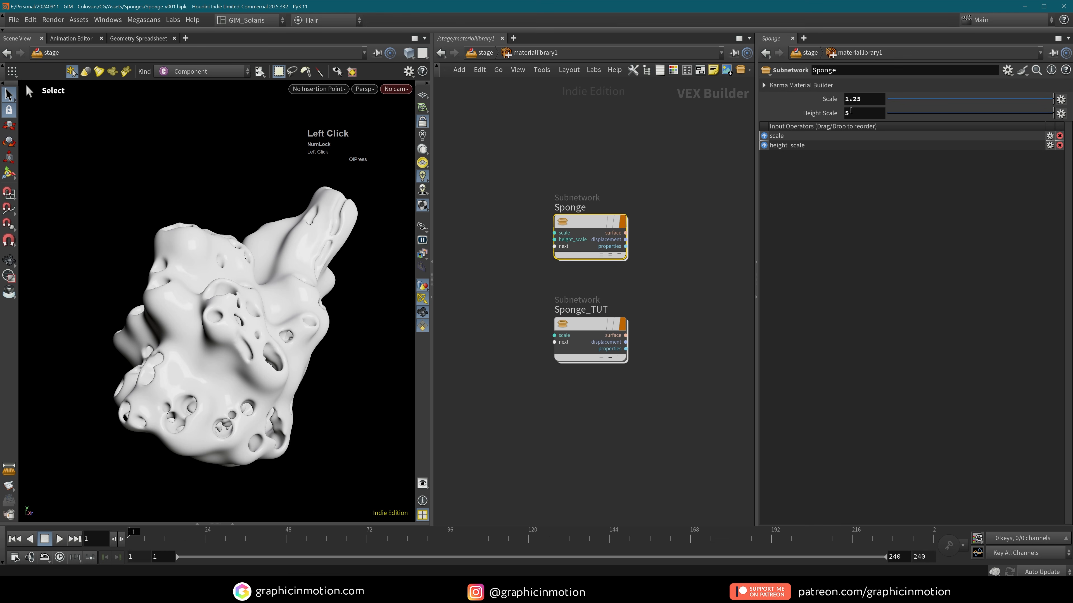
click(579, 329)
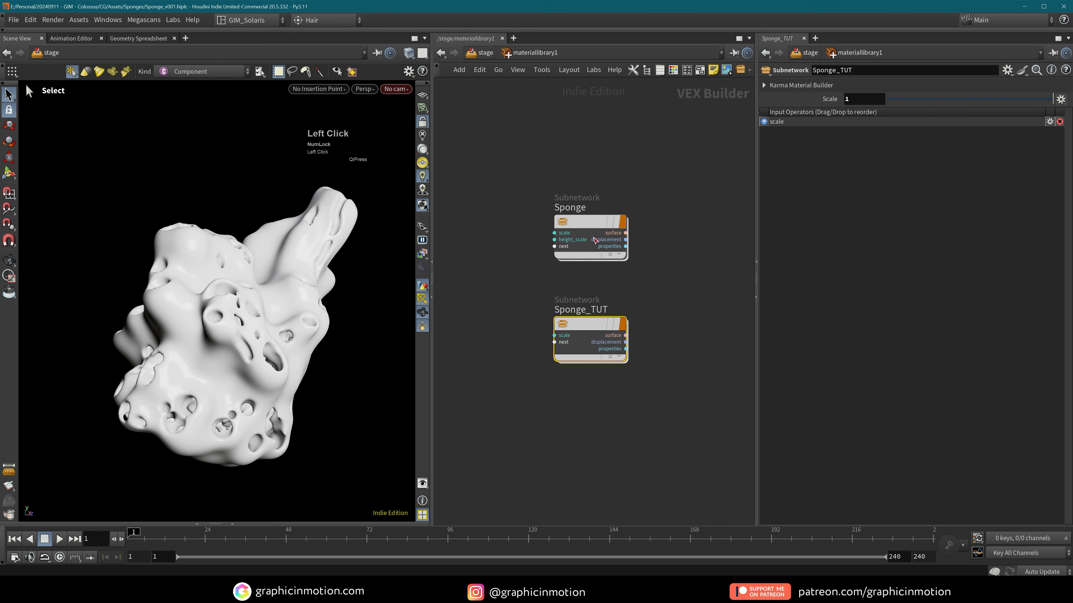
- Reopen the Sponge_TUT network, space out its shader nodes vertically, and connect the triplanar output to mtlxdisplacement's displacement input
double_click(594, 325)
mouse_move(611, 384)
middle_down()
mouse_move(588, 352)
mouse_move(599, 388)
middle_up()
scroll(624, 367, down, 3)
scroll(642, 363, up, 2)
drag(672, 353, 672, 402)
drag(569, 254, 569, 290)
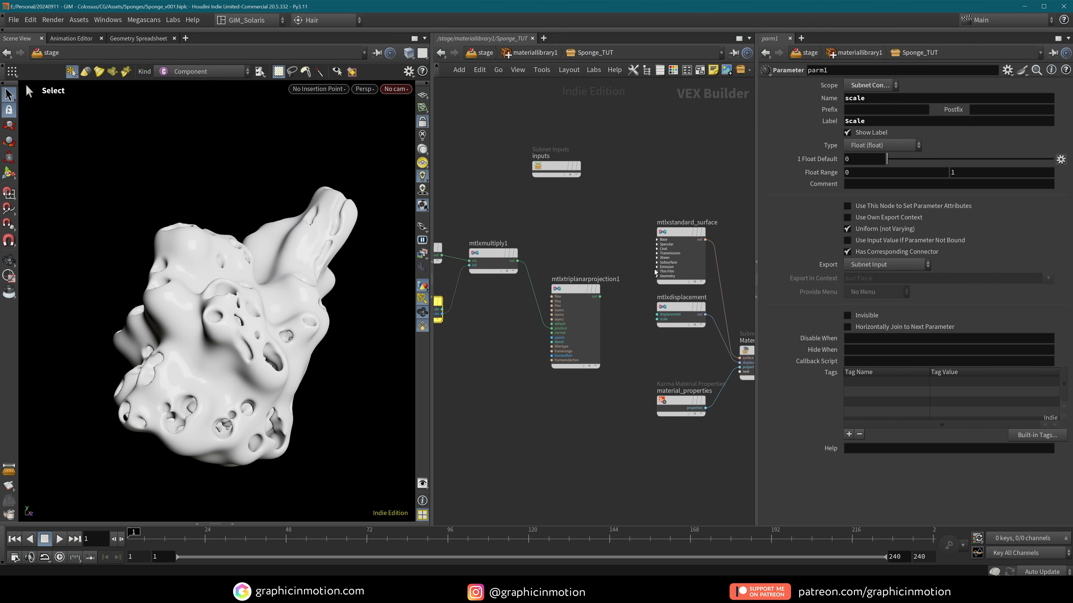
drag(675, 231, 675, 220)
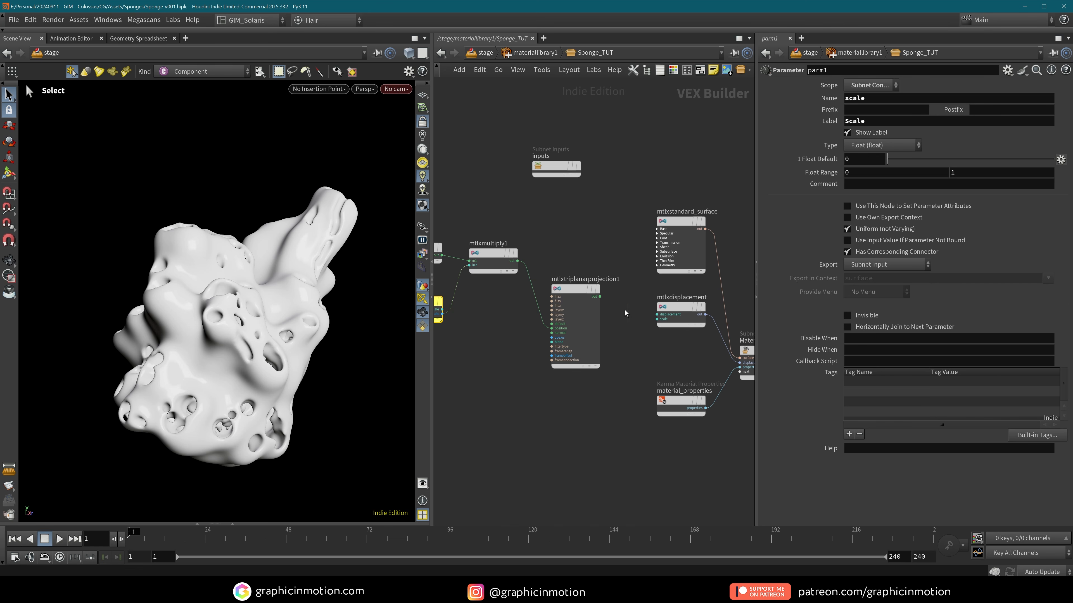
drag(599, 297, 656, 315)
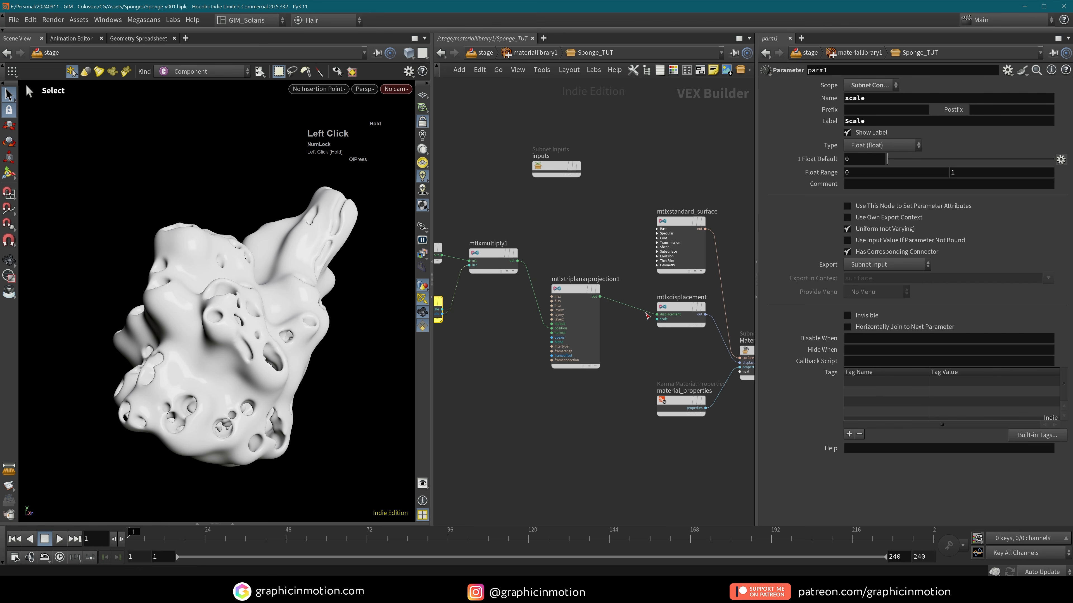
- Duplicate mtlxmultiply1 and parm1 below the triplanar projection, and remove the copied multiply's connection from mtlxposition1
middle_drag(569, 382, 680, 319)
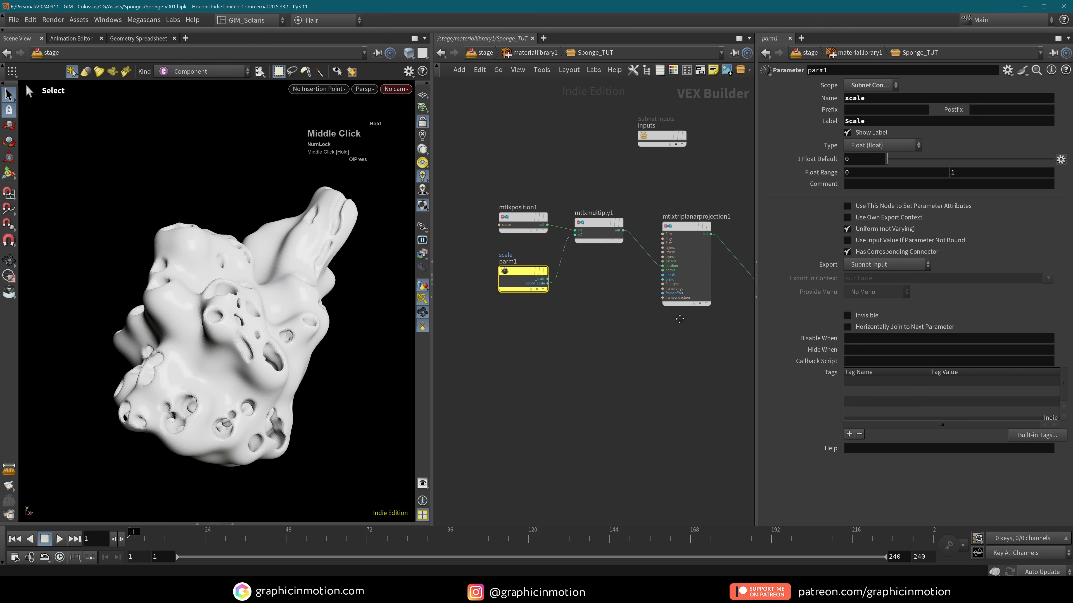
drag(502, 333, 705, 380)
middle_drag(725, 425, 621, 404)
drag(667, 260, 666, 286)
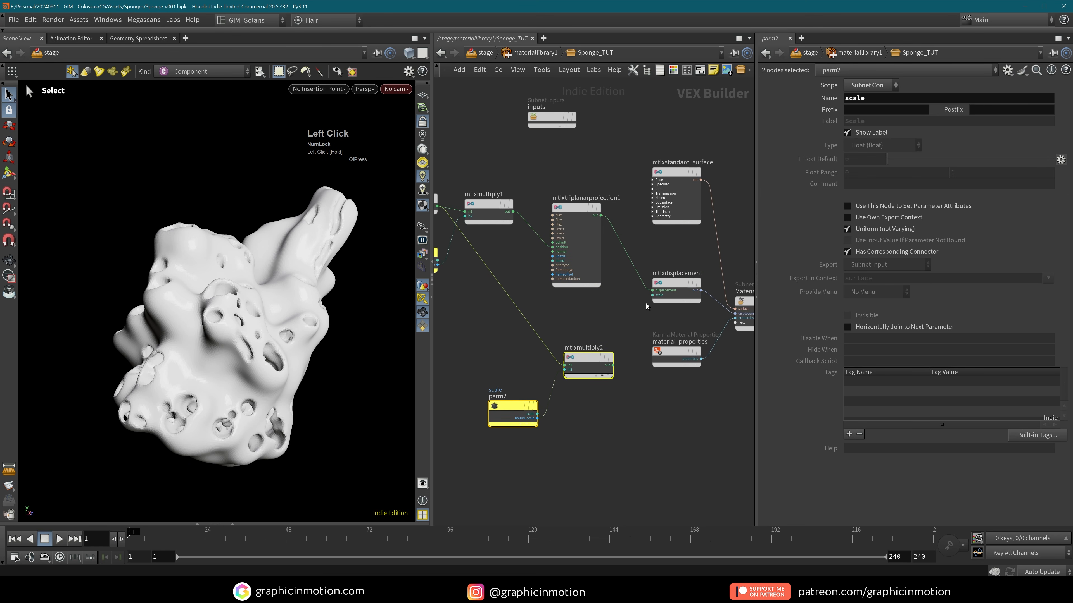
click(601, 318)
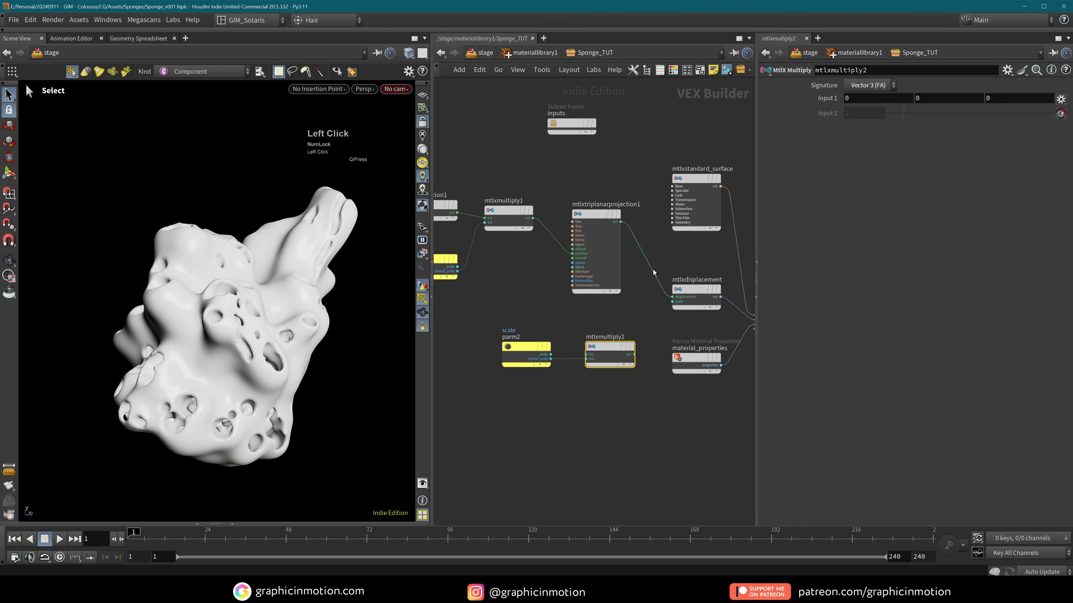
- Set mtlxmultiply2's signature to Float and its Input 1 to 0.005
click(868, 85)
click(862, 98)
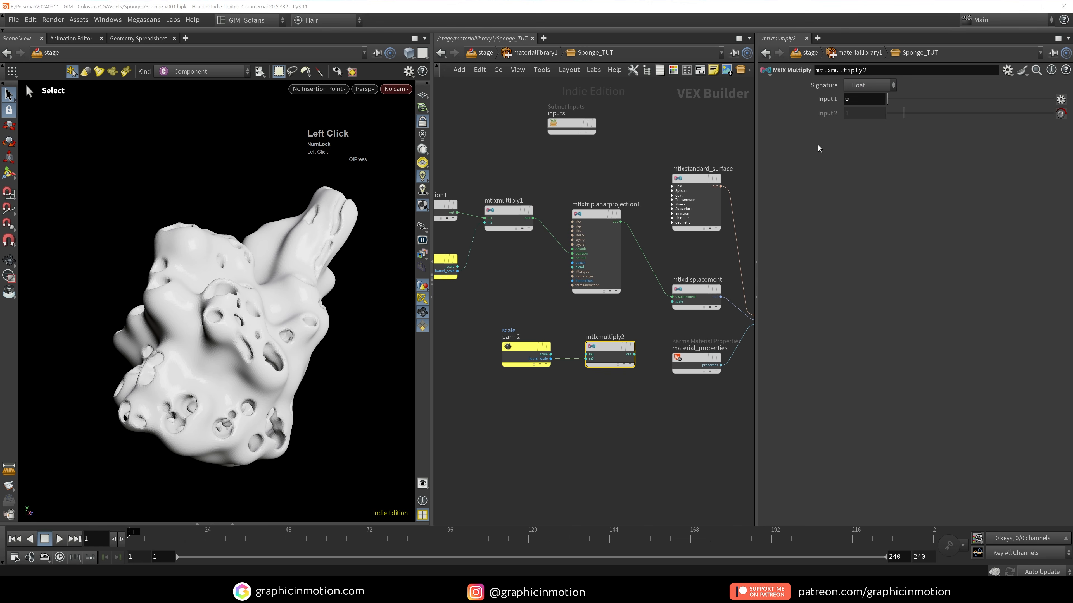
middle_drag(638, 321, 591, 293)
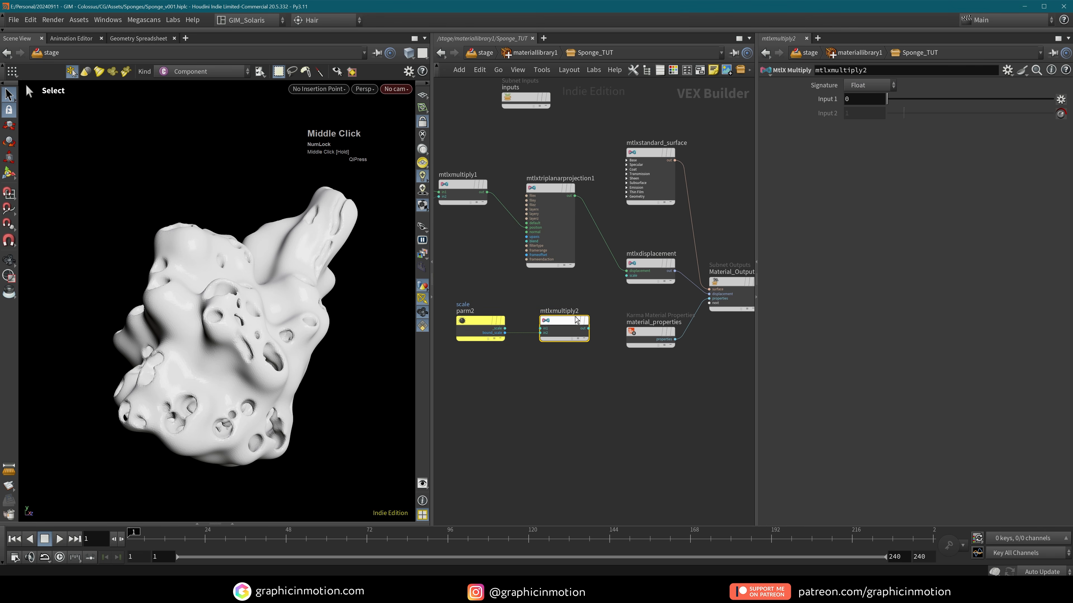
click(863, 100)
text(.005)
click(623, 409)
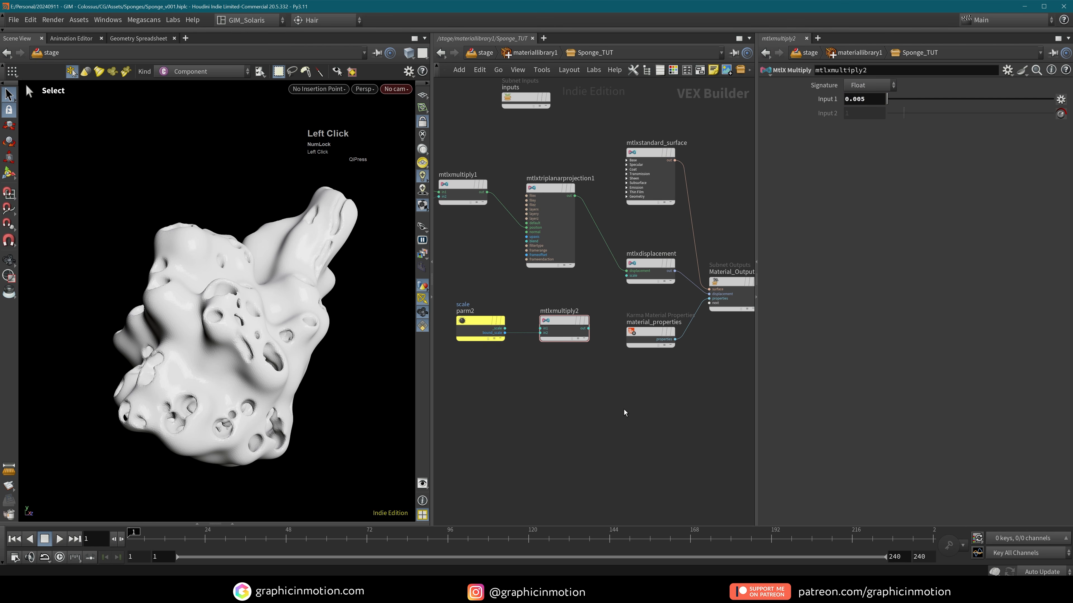
- Rename the duplicated parm2 parameter to height and set its label to Height
click(480, 323)
drag(866, 100, 895, 111)
text(height)
click(793, 138)
drag(874, 120, 813, 129)
text(Height)
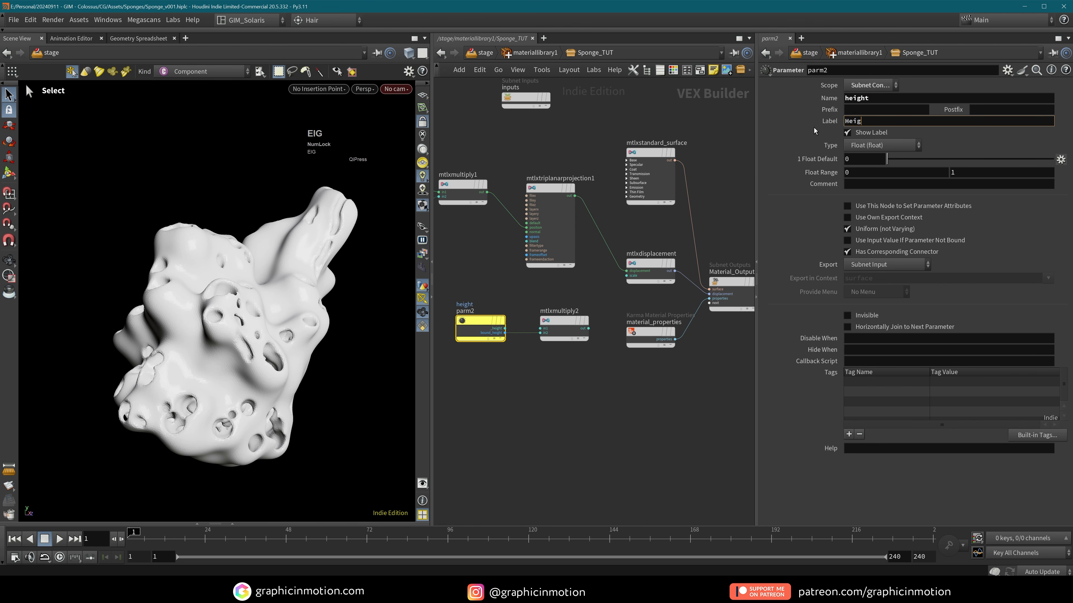
click(646, 116)
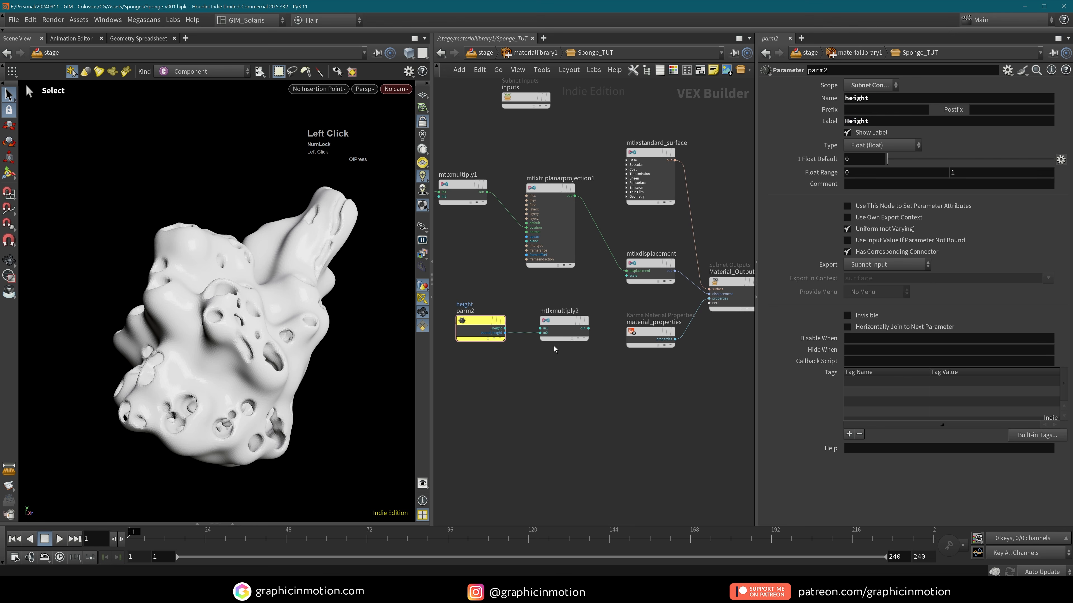
- Connect mtlxmultiply2's output to the scale input of mtlxdisplacement
click(562, 330)
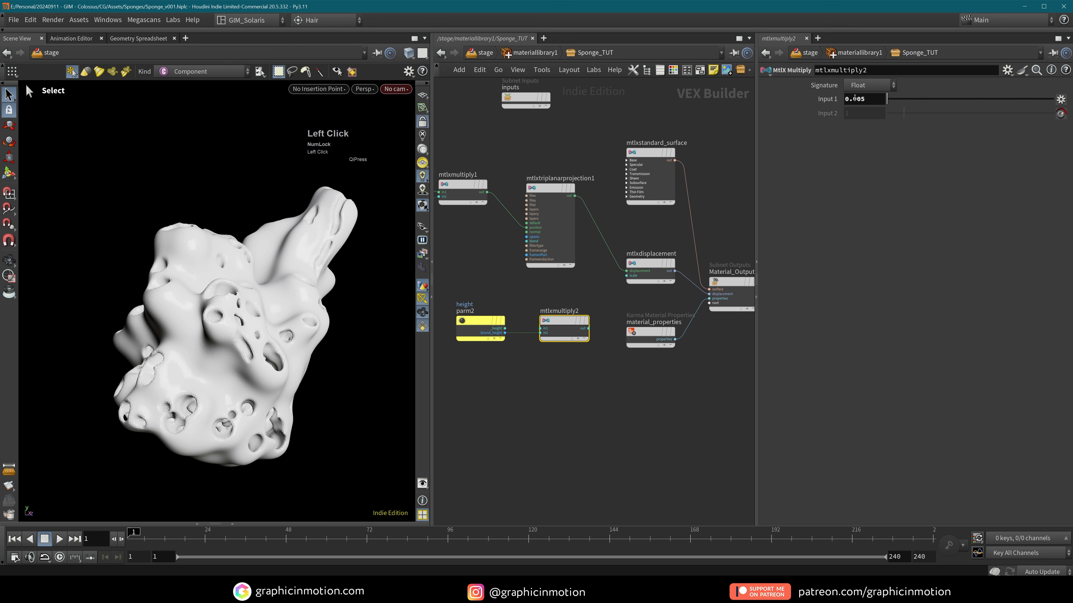
drag(588, 328, 626, 275)
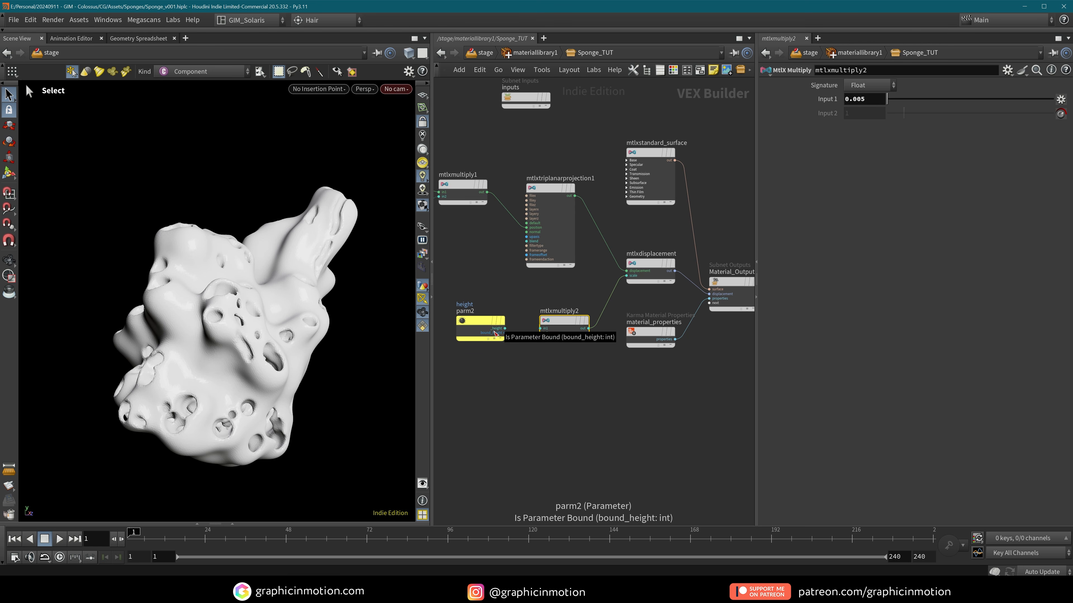
- Move the subnet inputs node up and clear of the other nodes in the Sponge_TUT network
middle_drag(592, 373, 581, 424)
middle_drag(585, 212, 651, 291)
drag(589, 229, 547, 191)
click(612, 253)
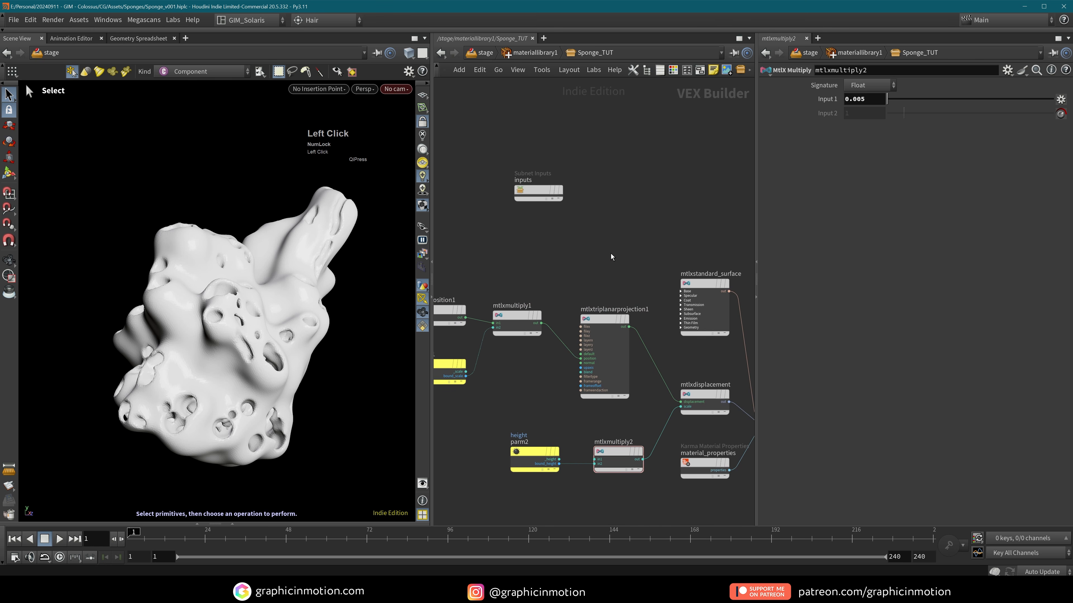
- Switch to the object-level network and open the Sponges geometry network near its final measure1 and OUT_SPONGE nodes
click(484, 51)
click(484, 52)
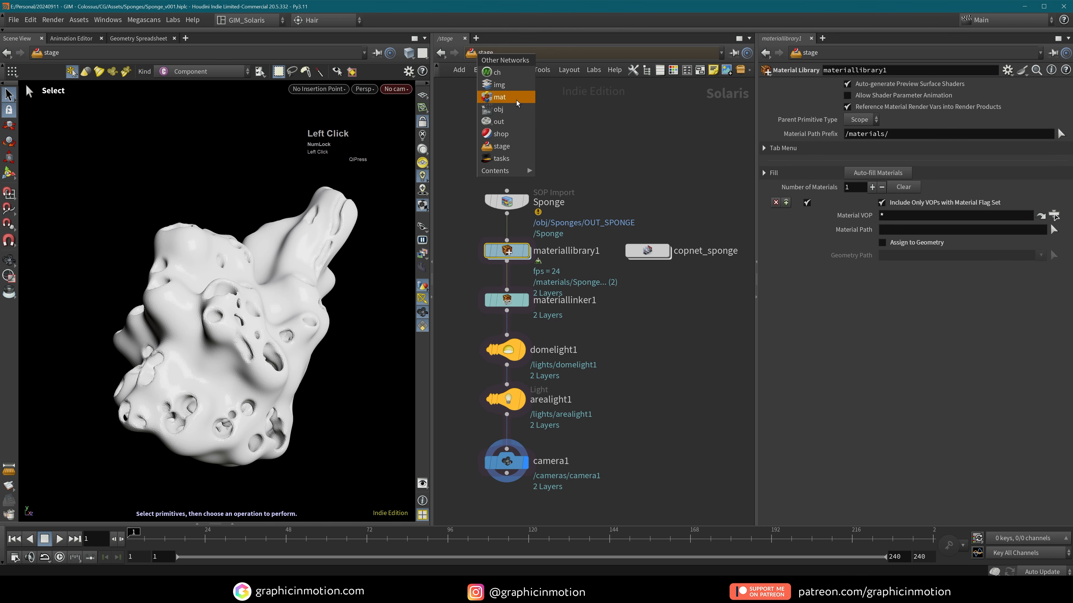
click(511, 109)
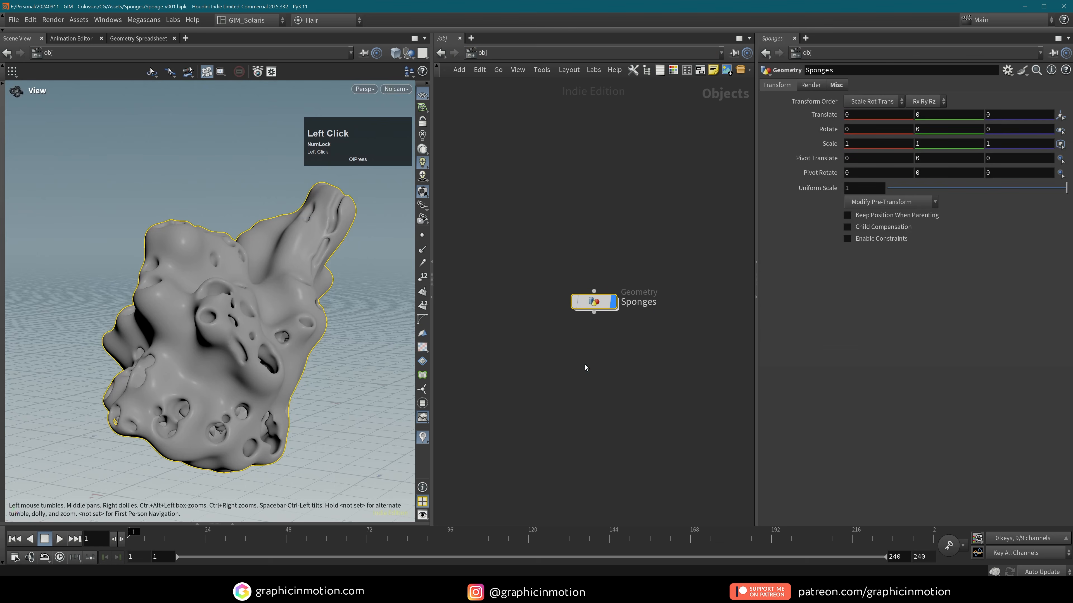
double_click(593, 305)
scroll(656, 380, up, 1)
scroll(655, 379, up, 3)
middle_drag(655, 379, 662, 408)
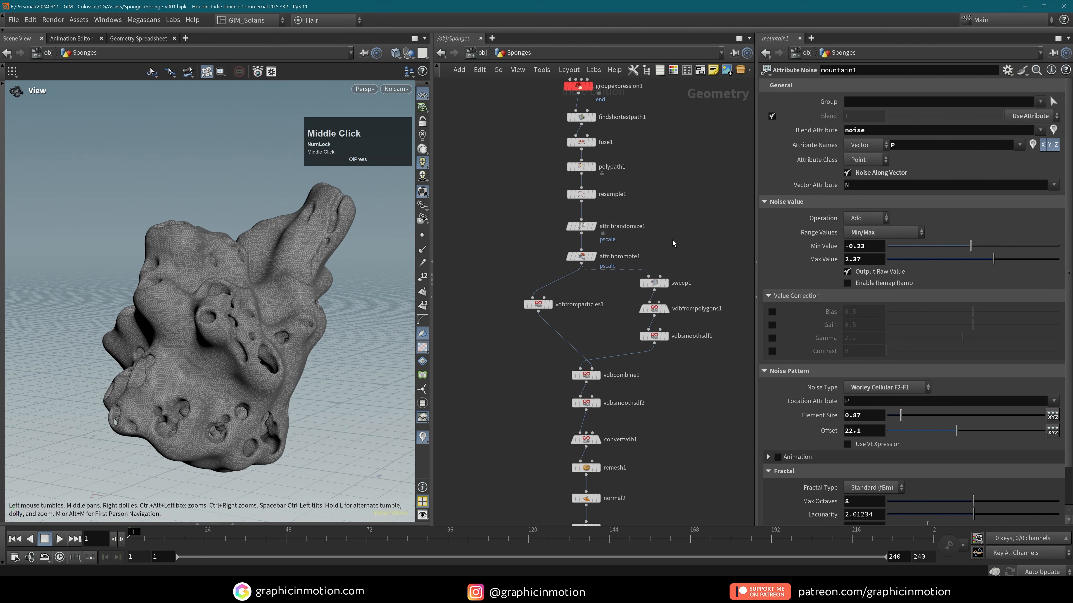
middle_drag(660, 238, 651, 172)
middle_drag(643, 394, 638, 331)
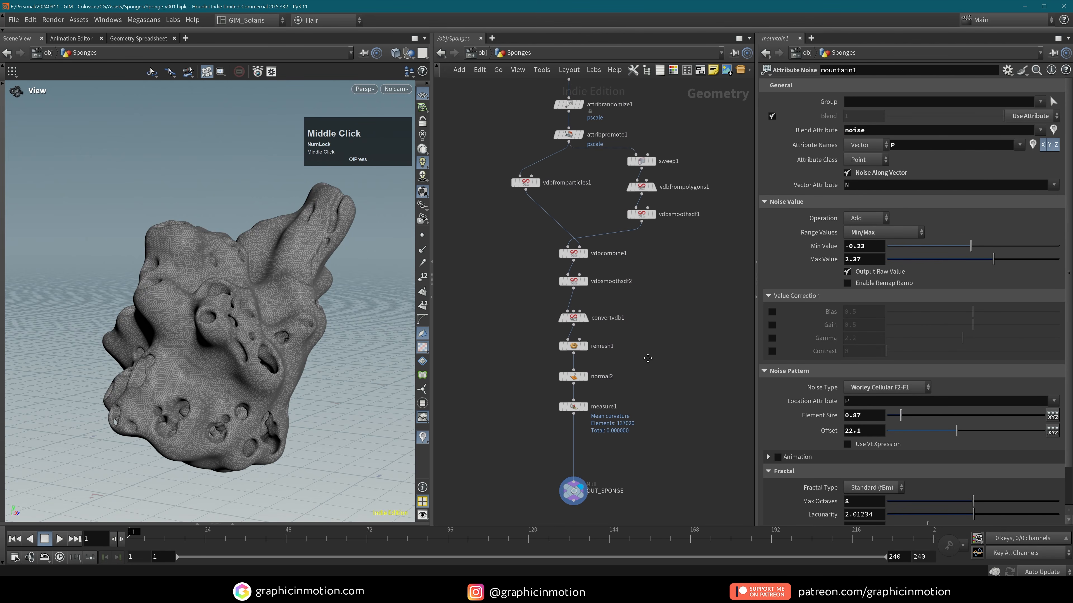
- Display measure1 with its mean curvature visualization on the sponge, and copy its output attribute name, curvature
click(588, 405)
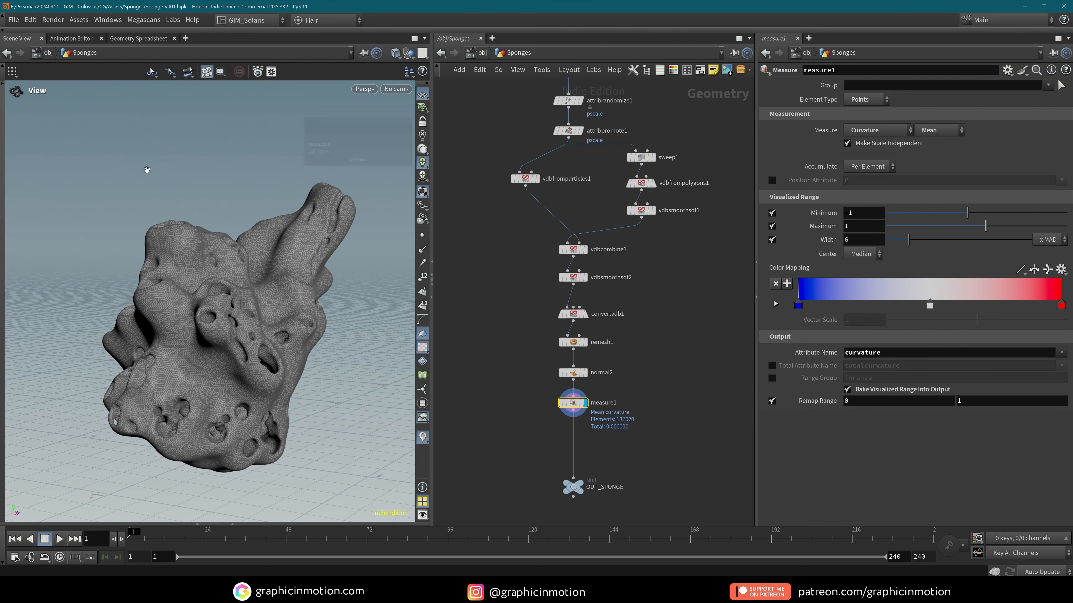
click(5, 87)
click(13, 245)
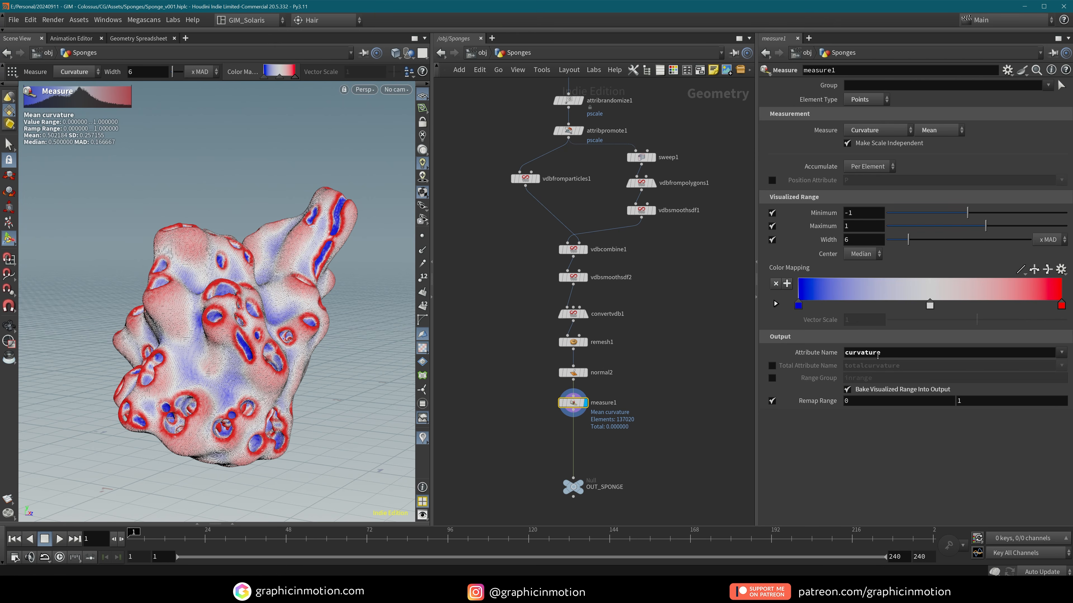
drag(893, 354, 851, 356)
key(ctrl+c)
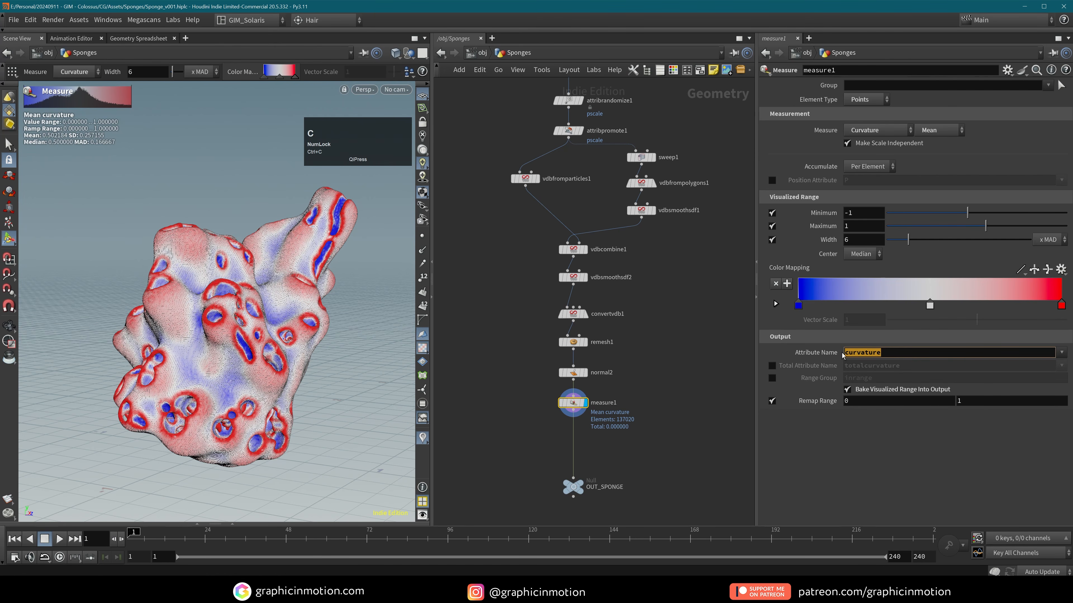
click(695, 328)
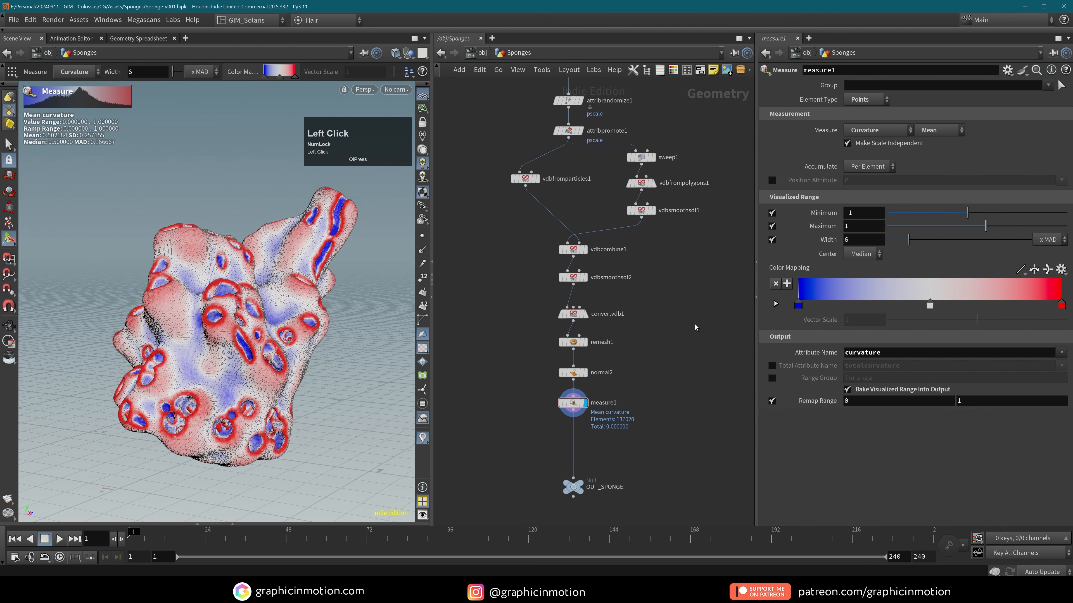
- Return to the stage's materiallibrary1 and open the Sponge_TUT material network
click(478, 55)
click(481, 52)
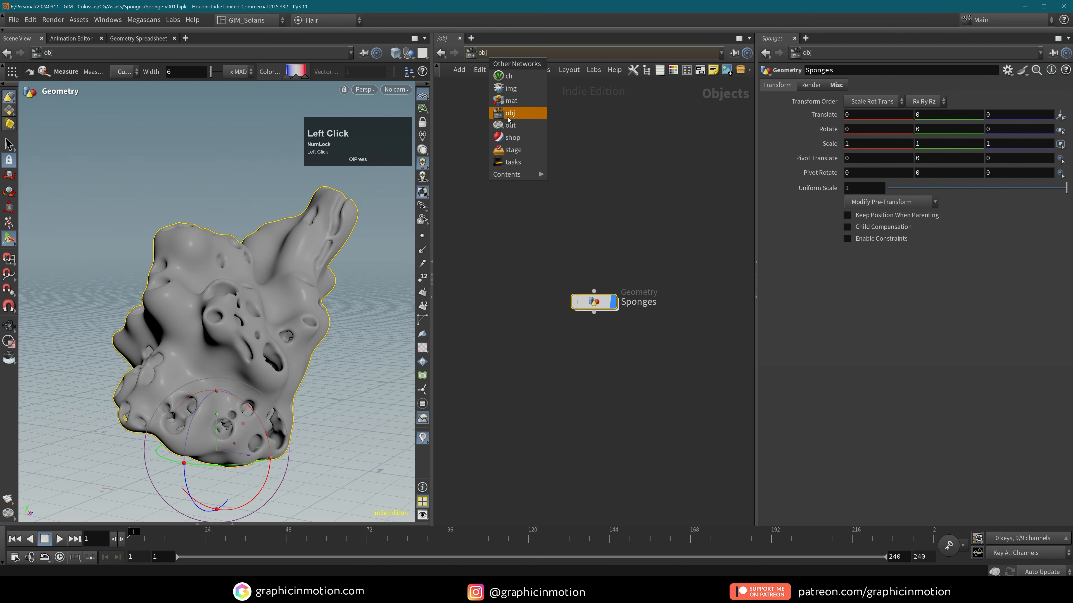
click(513, 150)
double_click(517, 254)
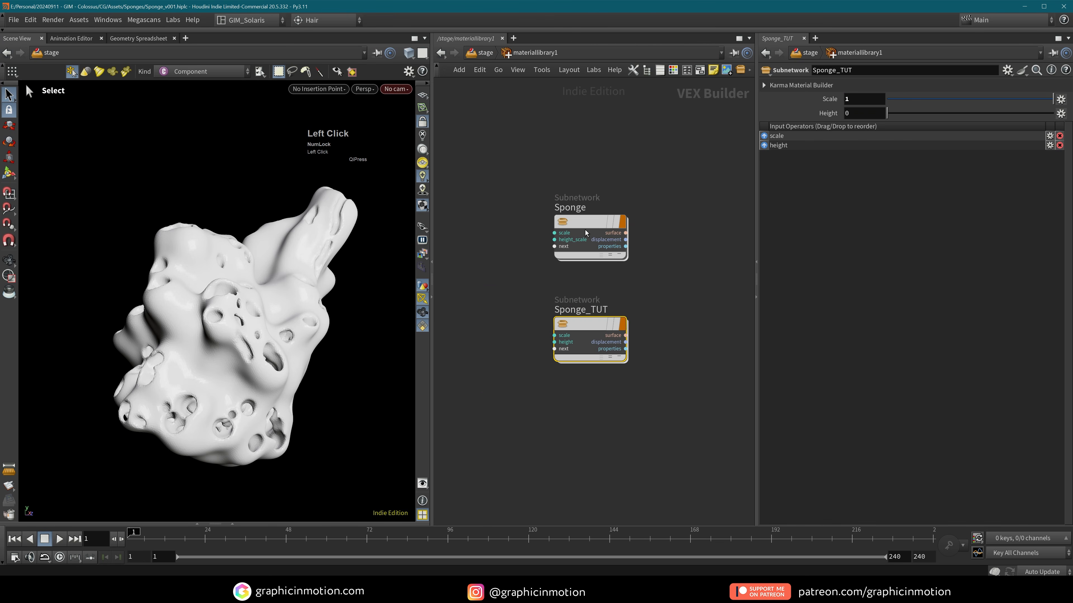
double_click(584, 224)
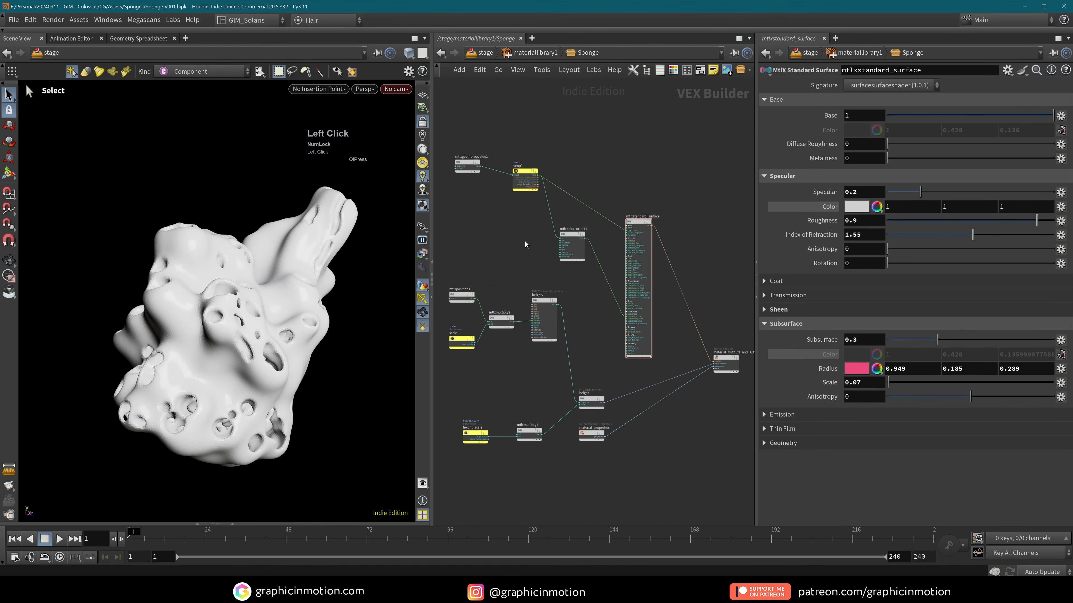
key(u)
double_click(590, 325)
middle_drag(585, 281, 627, 276)
- Add a MtlX Geometry Property Value node above mtlxmultiply1 and set its Geomprop to curvature
drag(587, 197, 548, 161)
key(Tab)
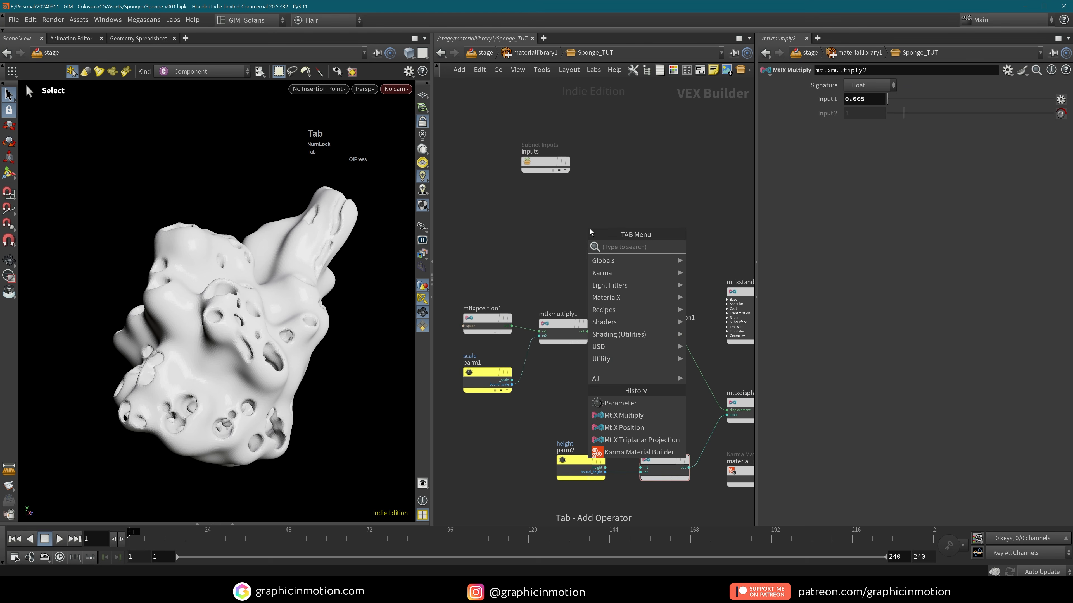
text(geo p)
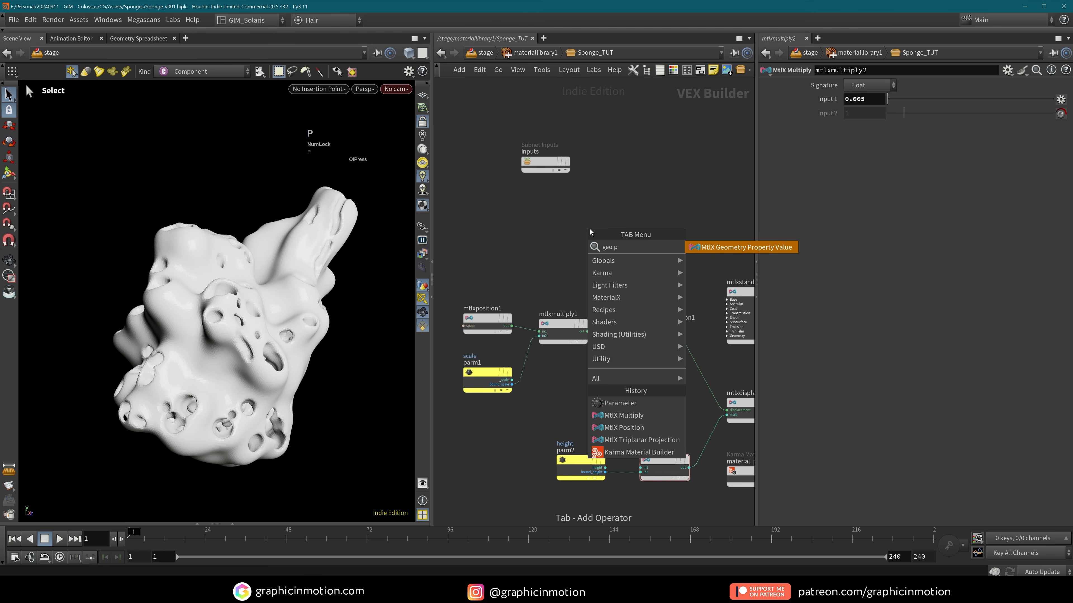
click(735, 247)
click(558, 239)
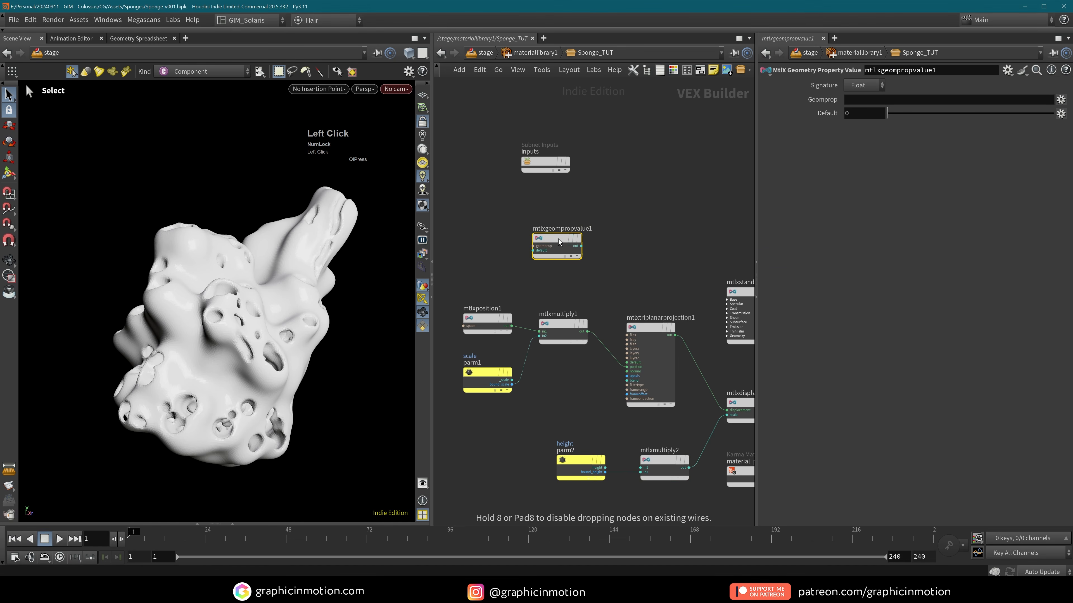
click(856, 100)
key(ctrl+v)
click(870, 106)
middle_drag(624, 249, 613, 249)
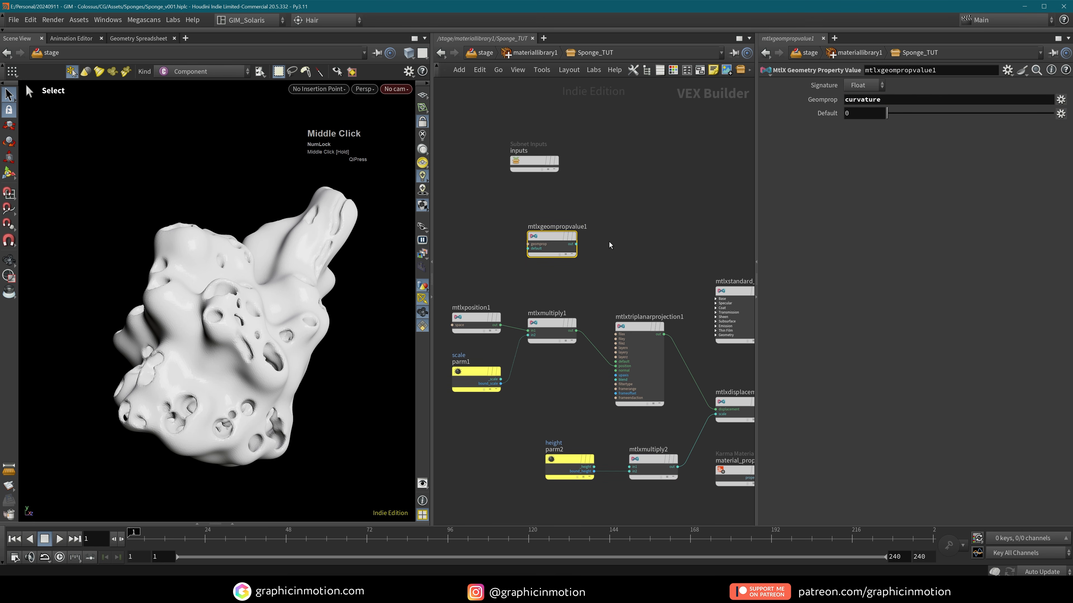
- Add a Karma Ramp Parameter beside mtlxgeompropvalue1 and feed it with the geometry property's output
key(Tab)
text(ramp)
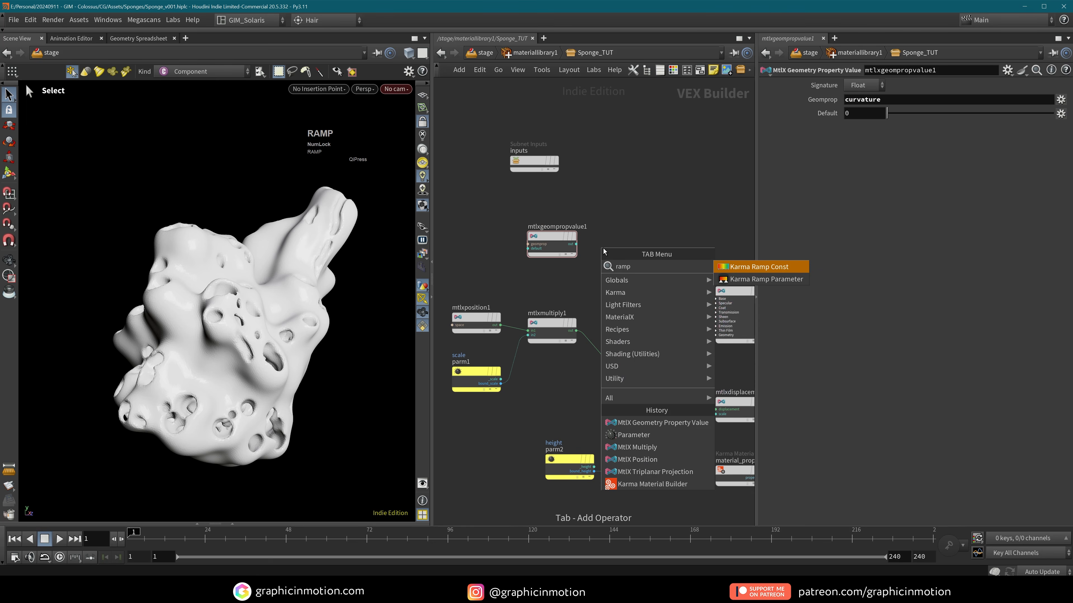
click(756, 279)
click(635, 238)
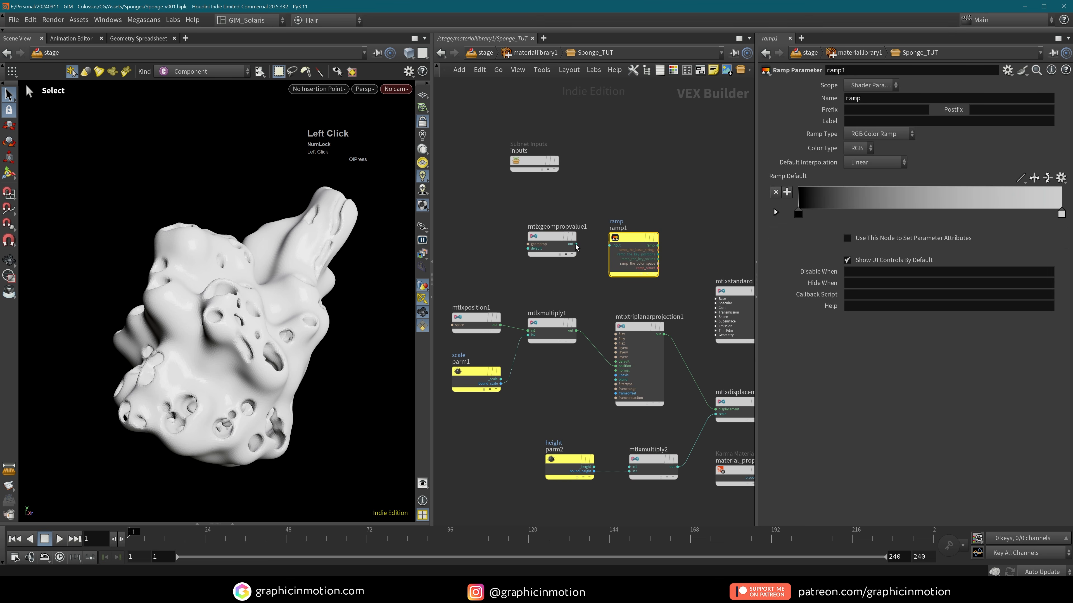
drag(559, 239, 609, 246)
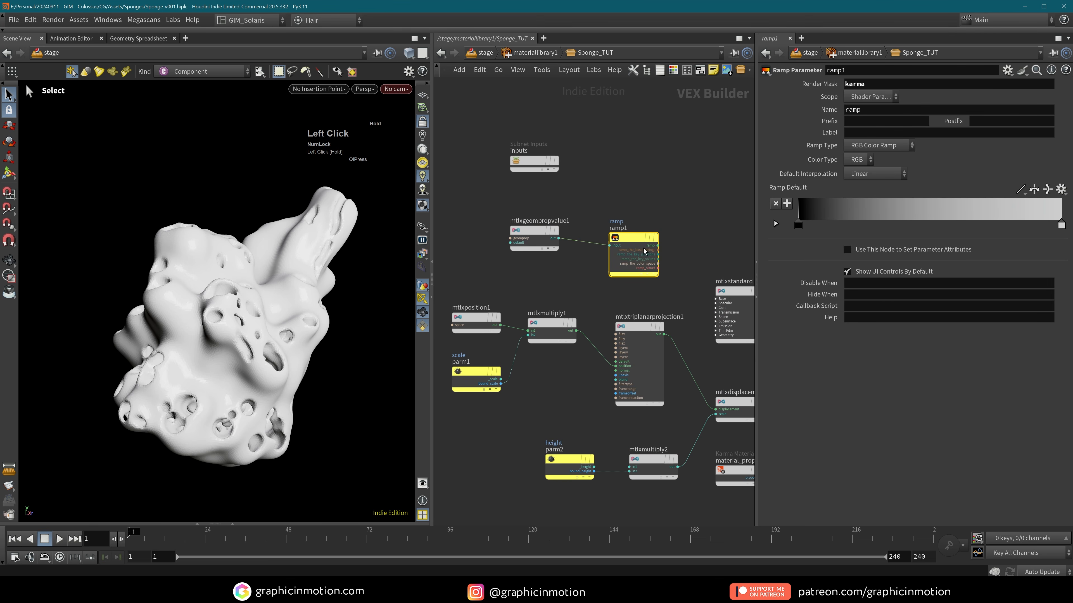
- Connect the ramp output of ramp1 to the base color input of mtlxstandard_surface
click(659, 249)
click(716, 299)
click(725, 320)
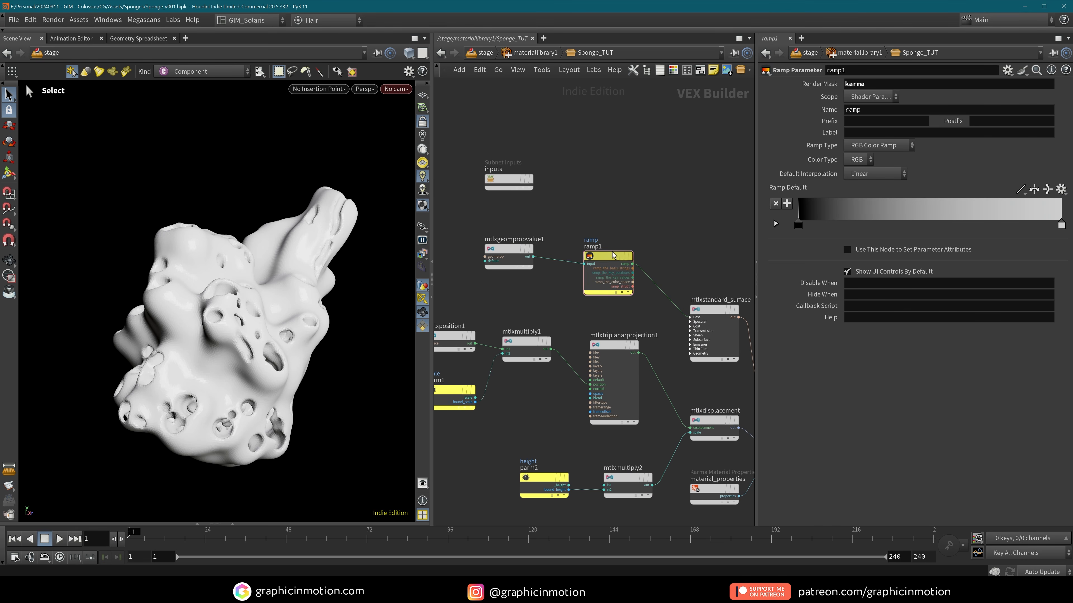
click(654, 228)
- Open the existing Sponge material and copy the pink-to-orange Ramp Default parameter of its ramp1 node
key(u)
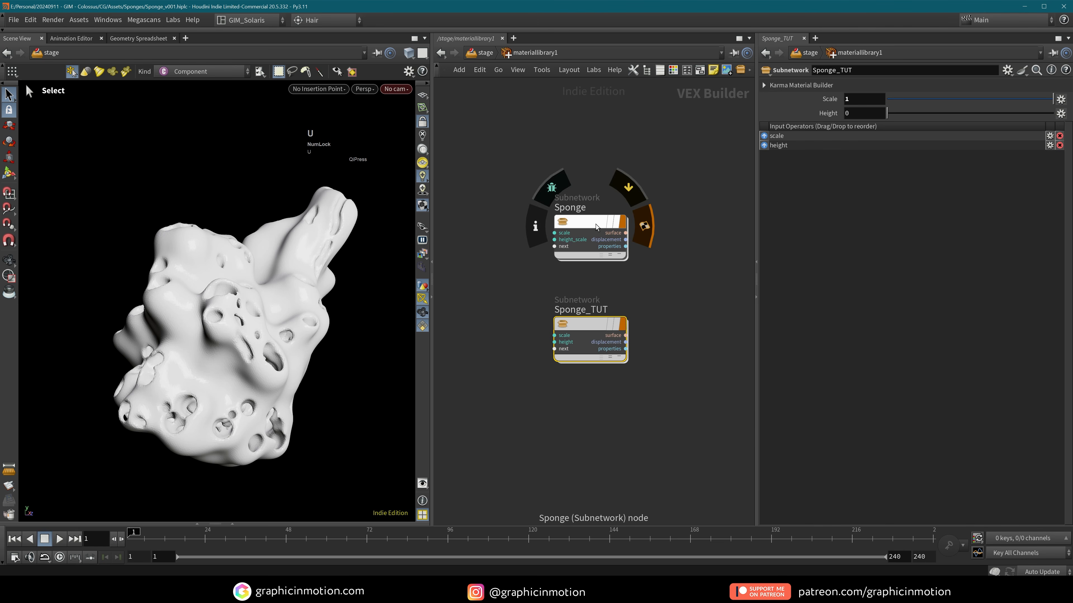
double_click(596, 224)
click(524, 179)
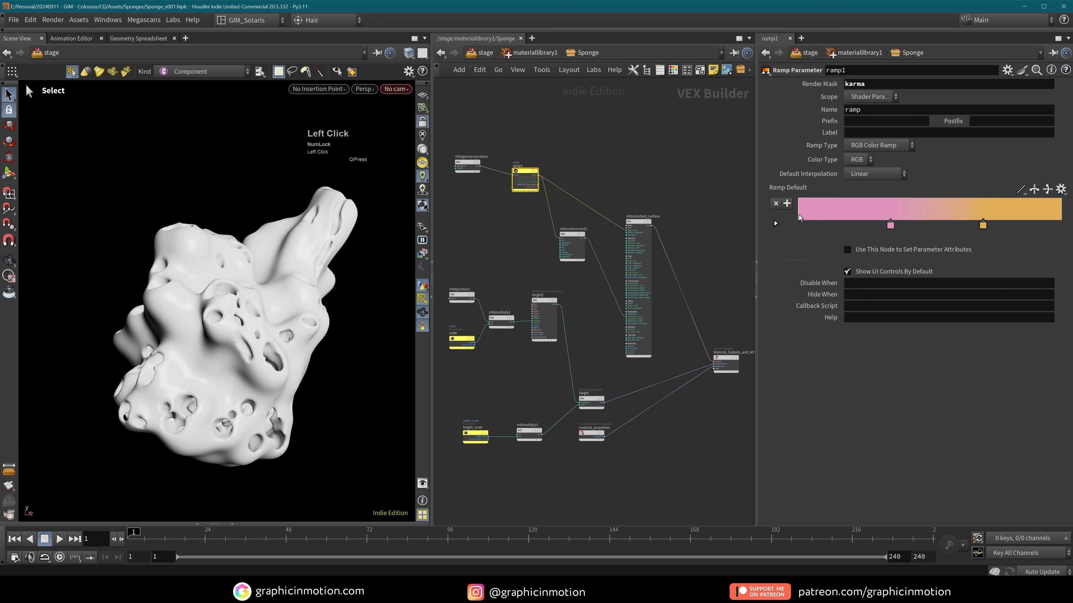
right_click(799, 189)
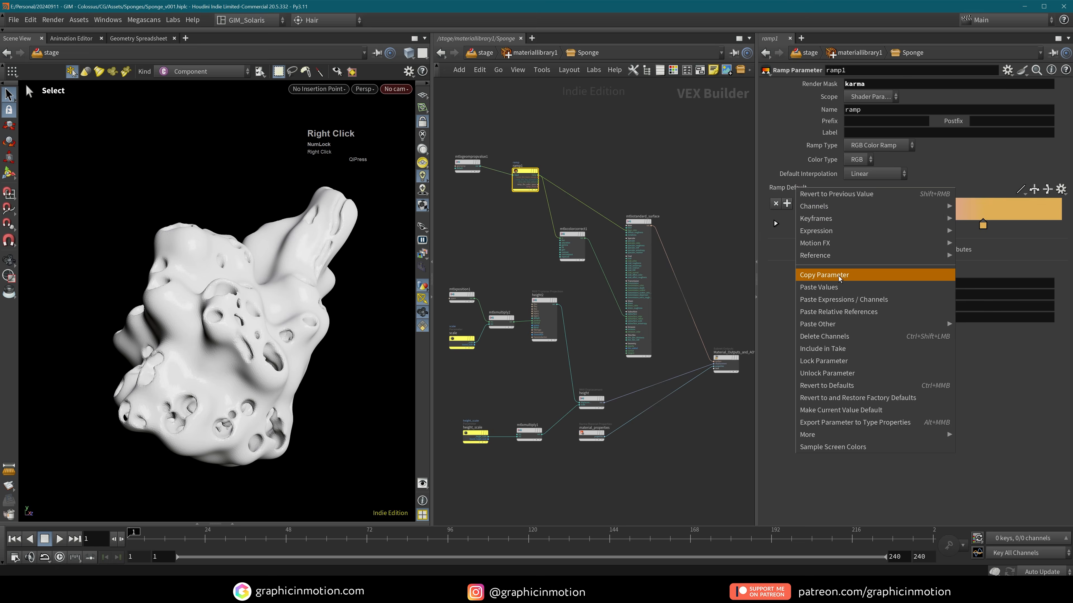
click(827, 273)
- Paste the copied ramp values into the Ramp Default of ramp1 in Sponge_TUT
key(u)
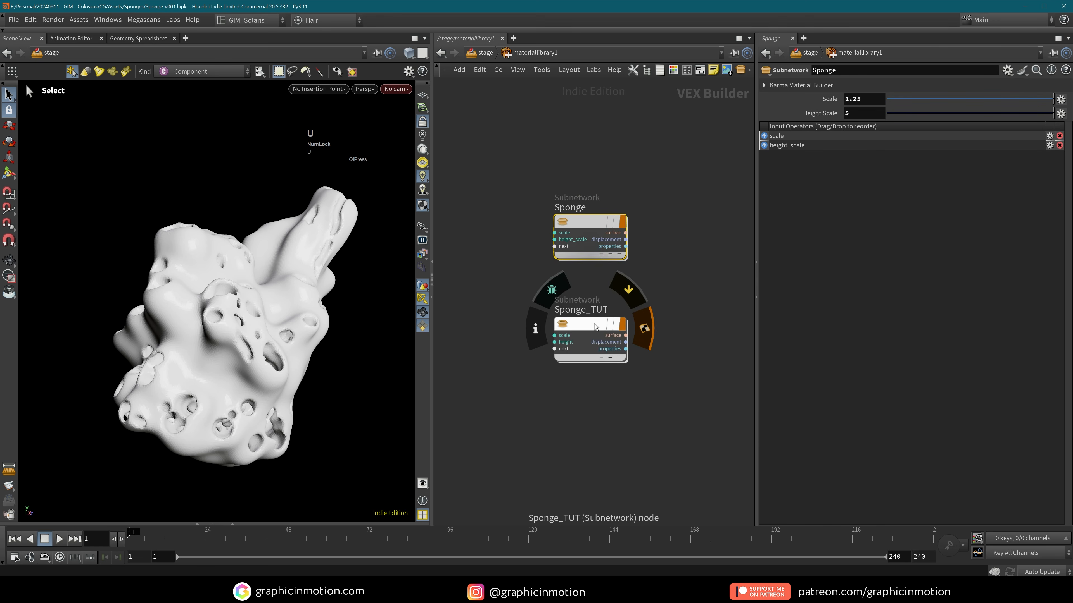
double_click(599, 322)
right_click(786, 187)
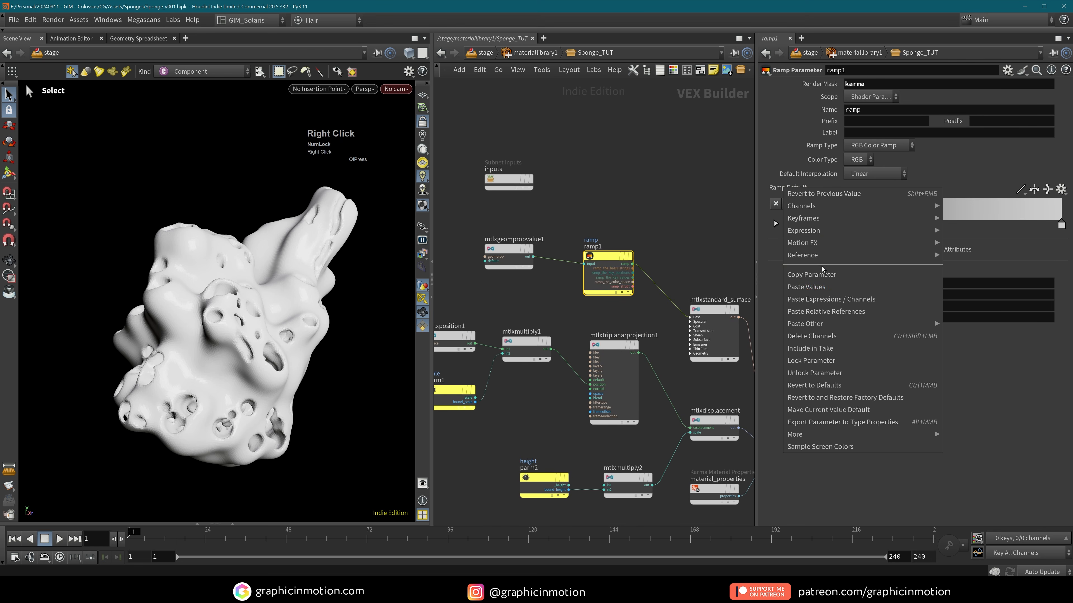
click(820, 288)
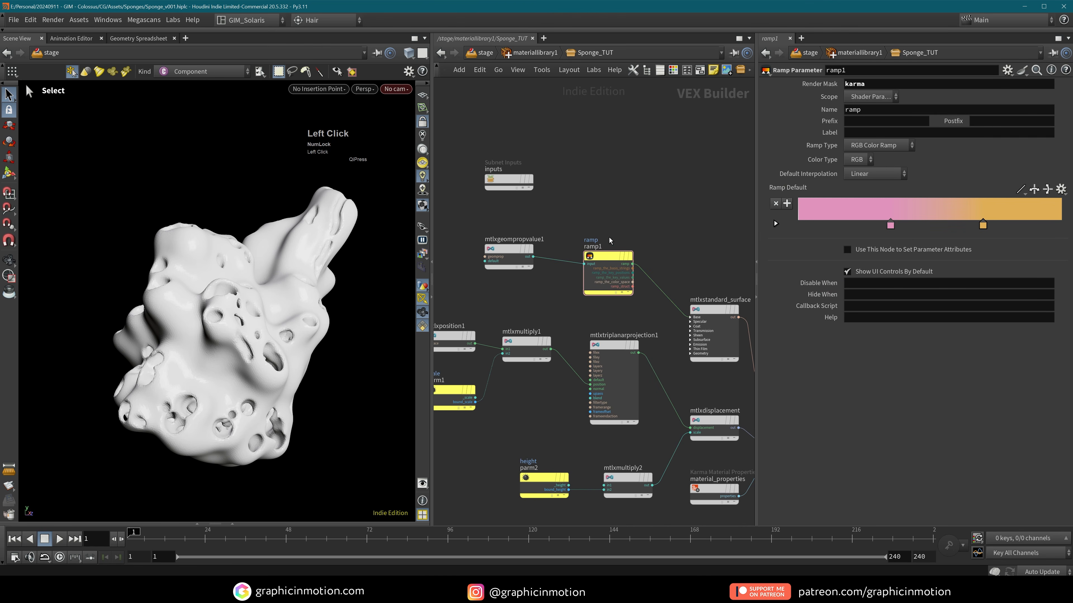
- Go back to the stage, select camera1, and render the viewport with Karma CPU to inspect the sponge's colors
key(u)
click(672, 302)
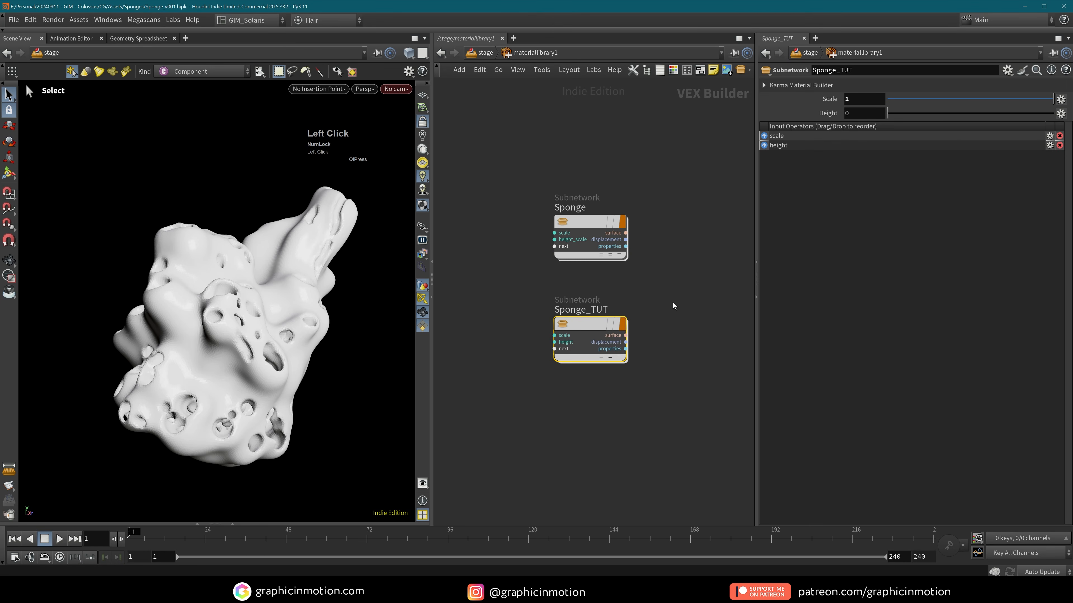
key(u)
click(509, 460)
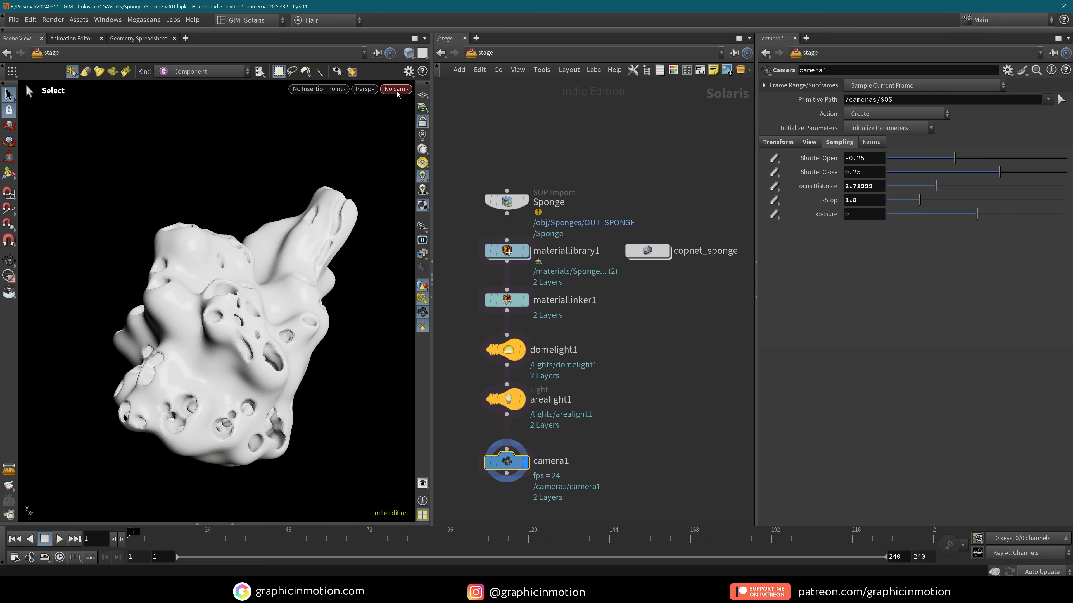
click(363, 89)
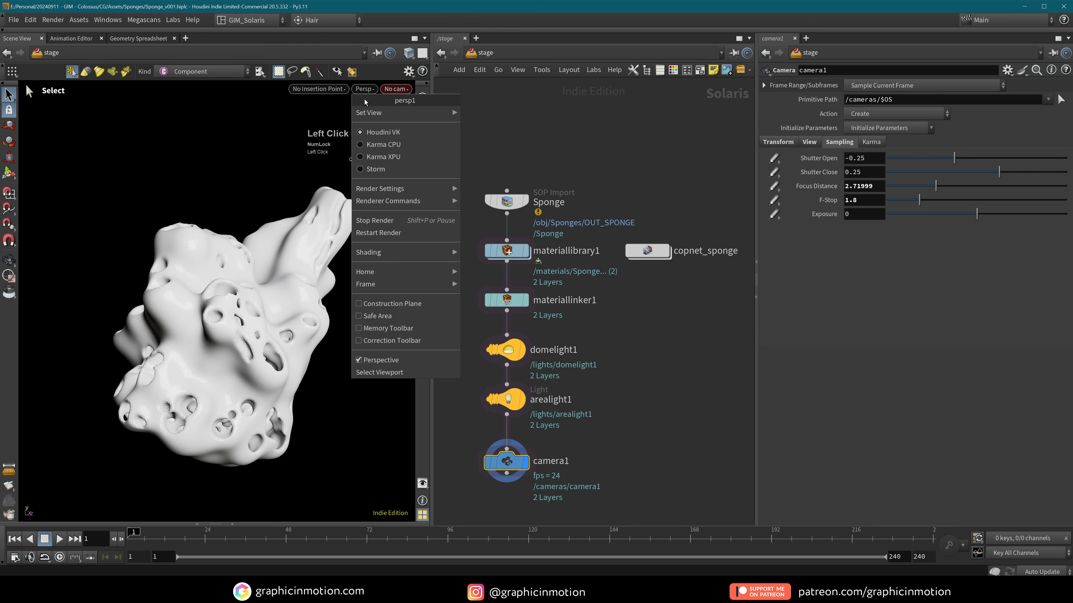
click(381, 144)
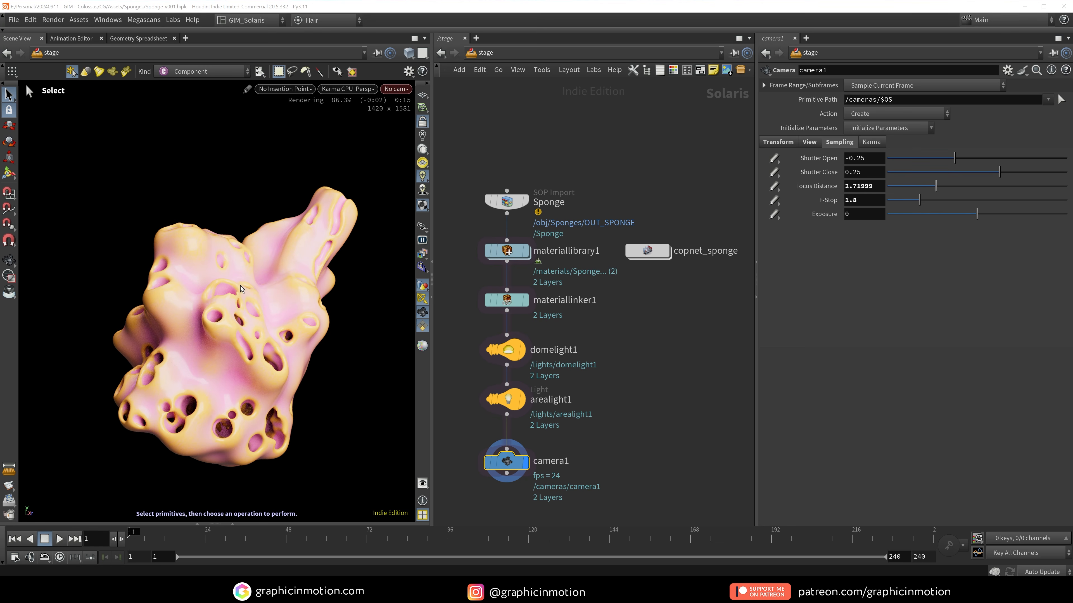
mouse_move(240, 284)
alt+middle_down()
mouse_move(210, 292)
mouse_move(250, 286)
alt+middle_up()
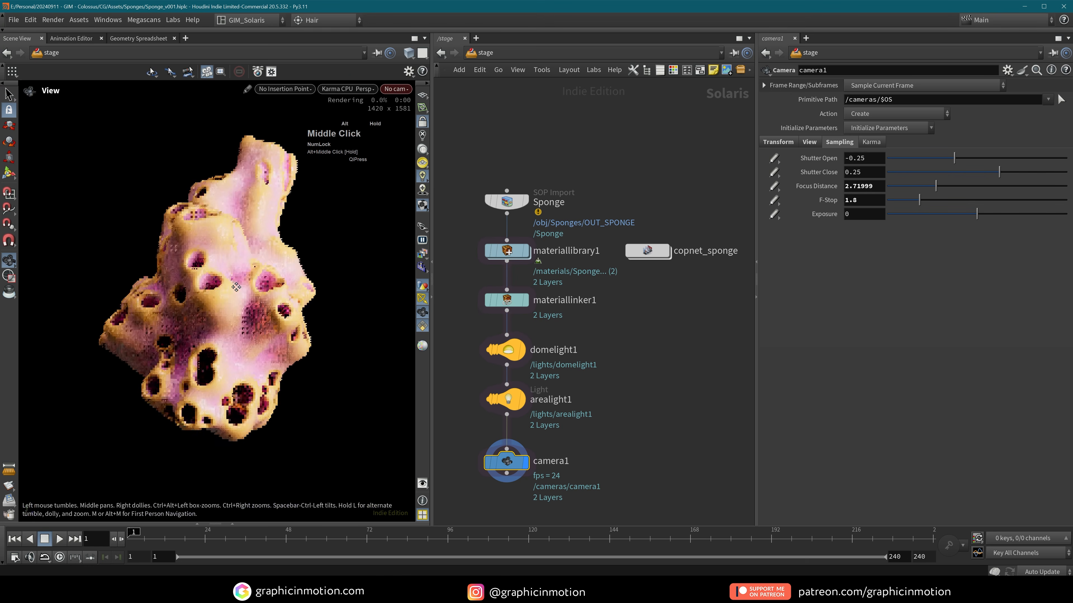
alt+drag(262, 296, 256, 305)
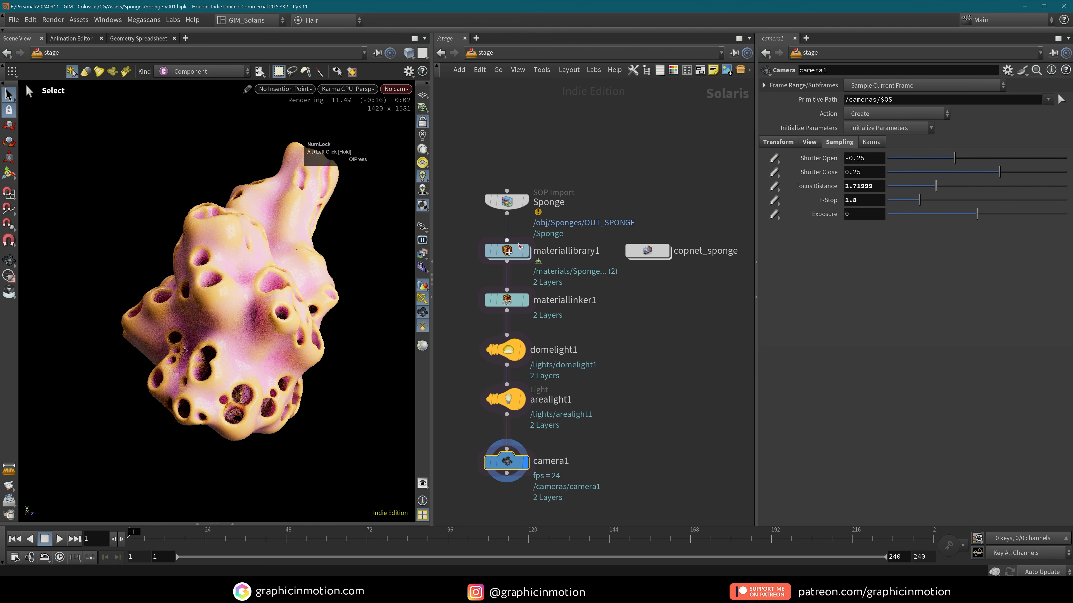
- Open the Sponge_TUT material inside materiallibrary1 and select its mtlxstandard_surface node
click(507, 251)
double_click(509, 253)
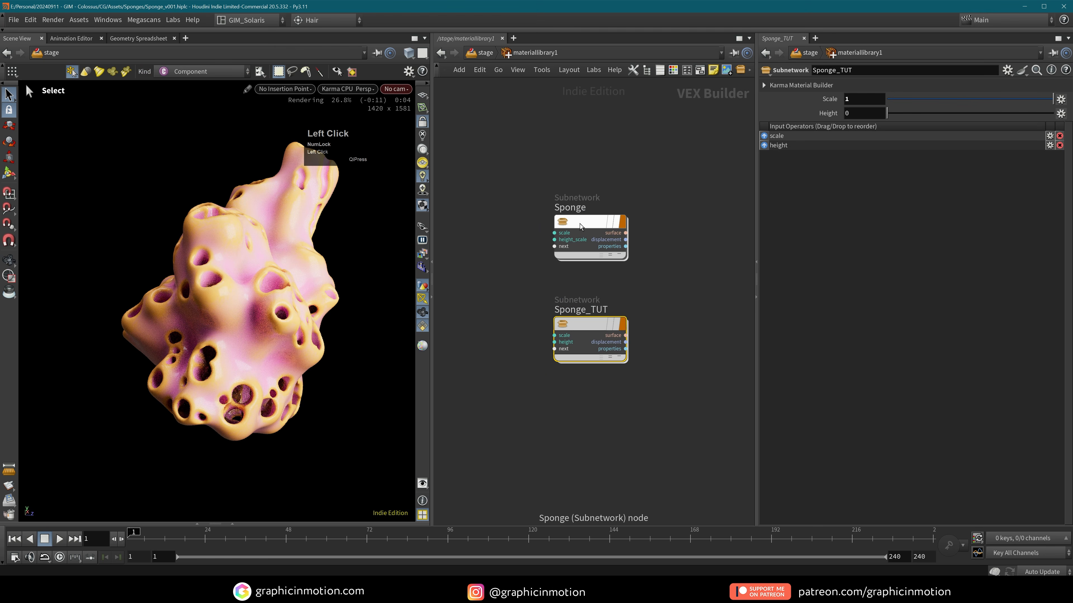
double_click(582, 325)
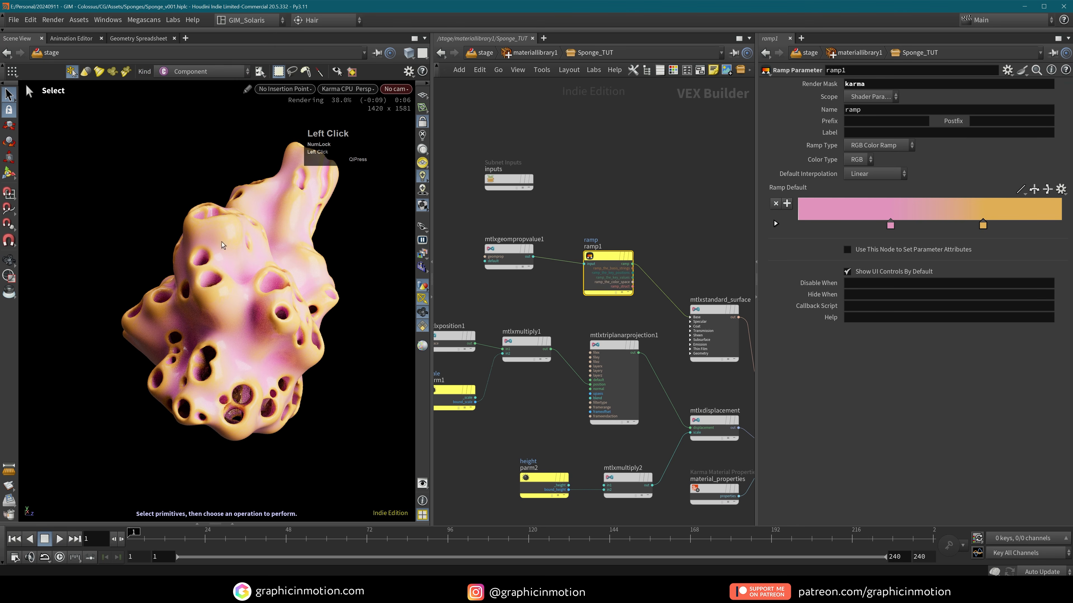
middle_drag(627, 340, 582, 308)
mouse_move(576, 315)
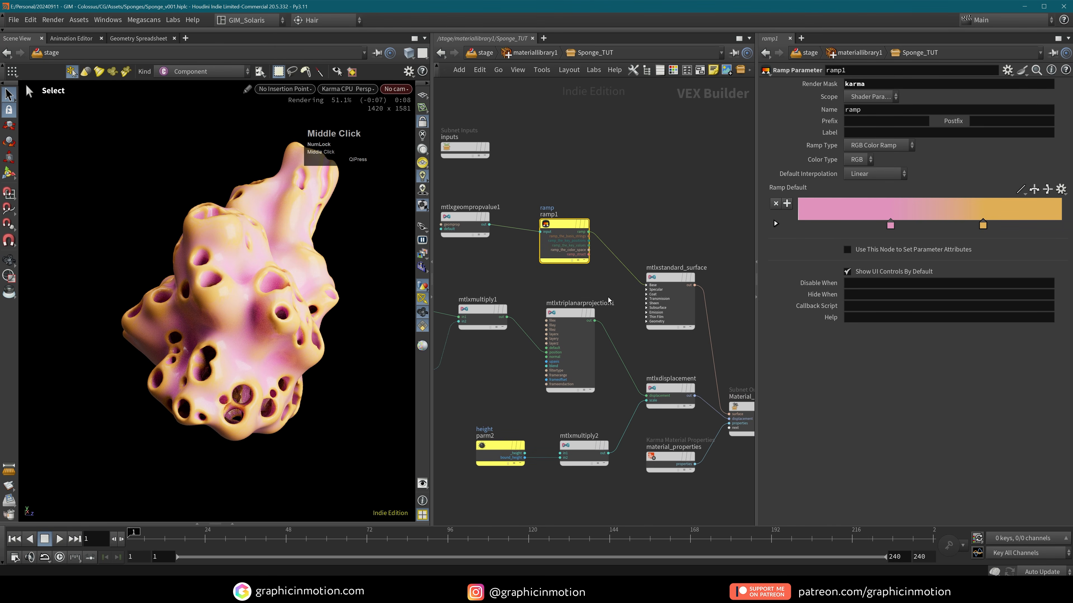
click(671, 278)
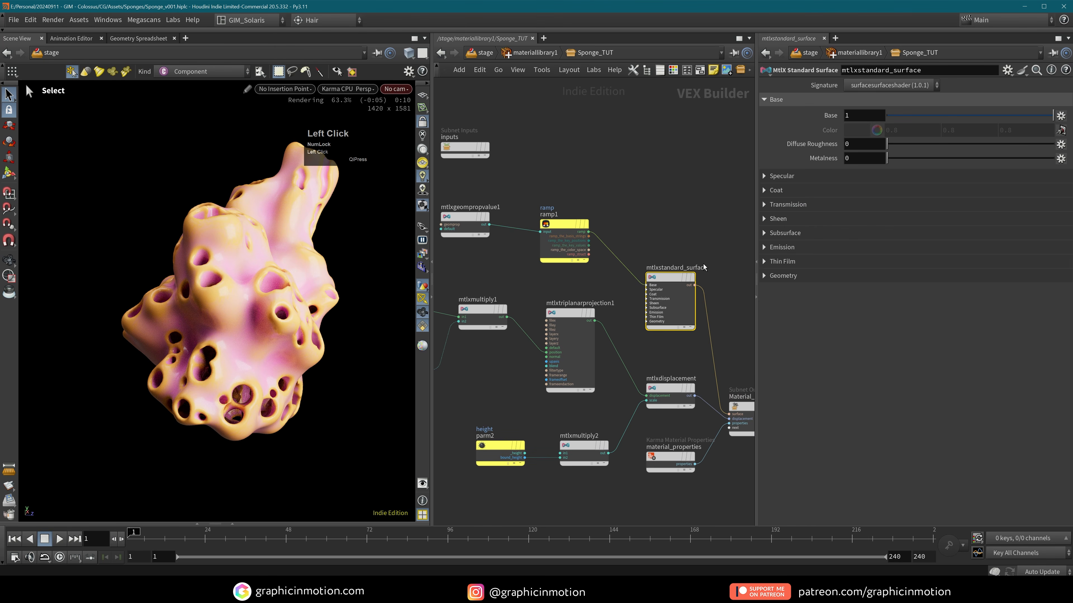
- Set the specular roughness of mtlxstandard_surface to 0.9 and its Specular weight to 0.3
click(765, 177)
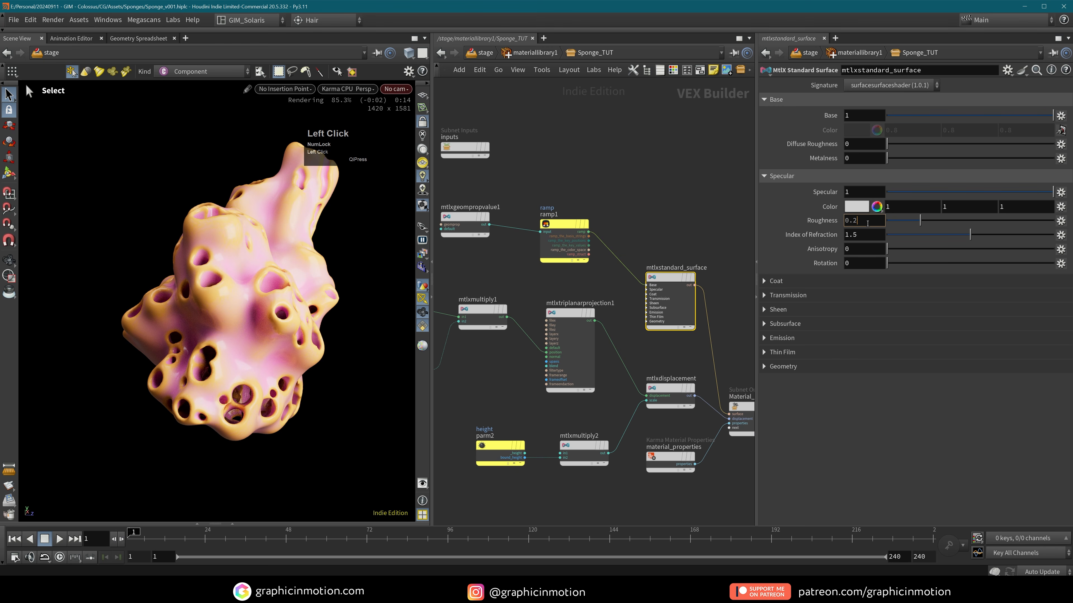
text(9)
key(Return)
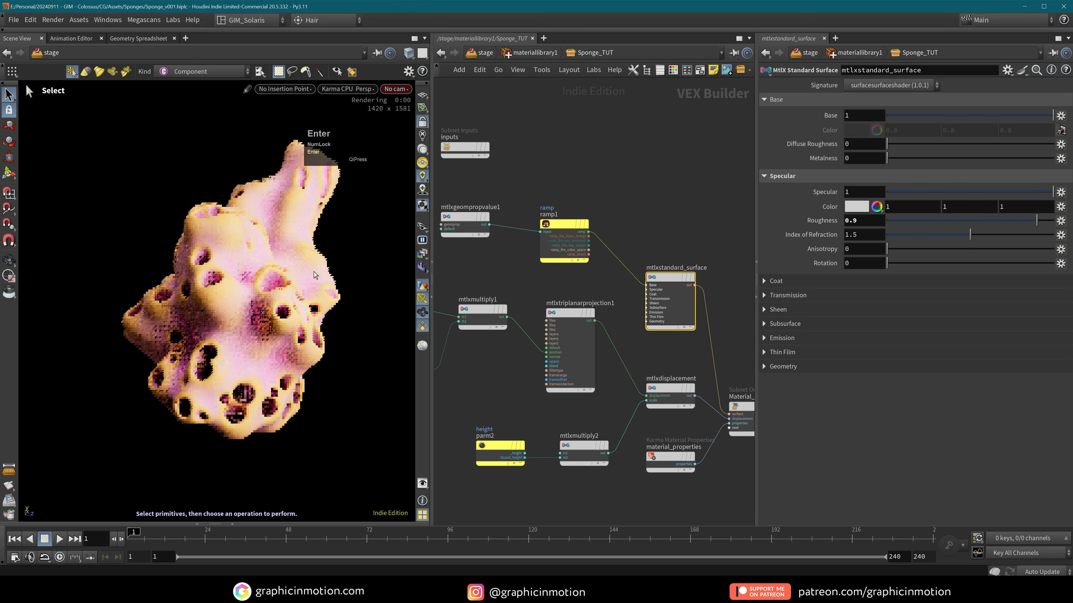
click(846, 192)
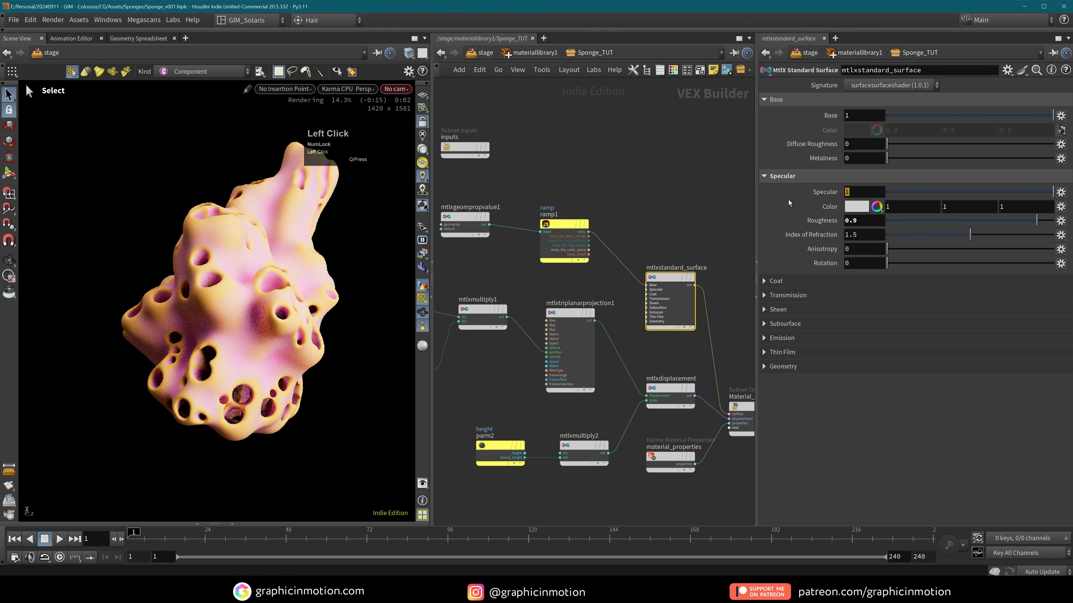
text(.3)
key(Return)
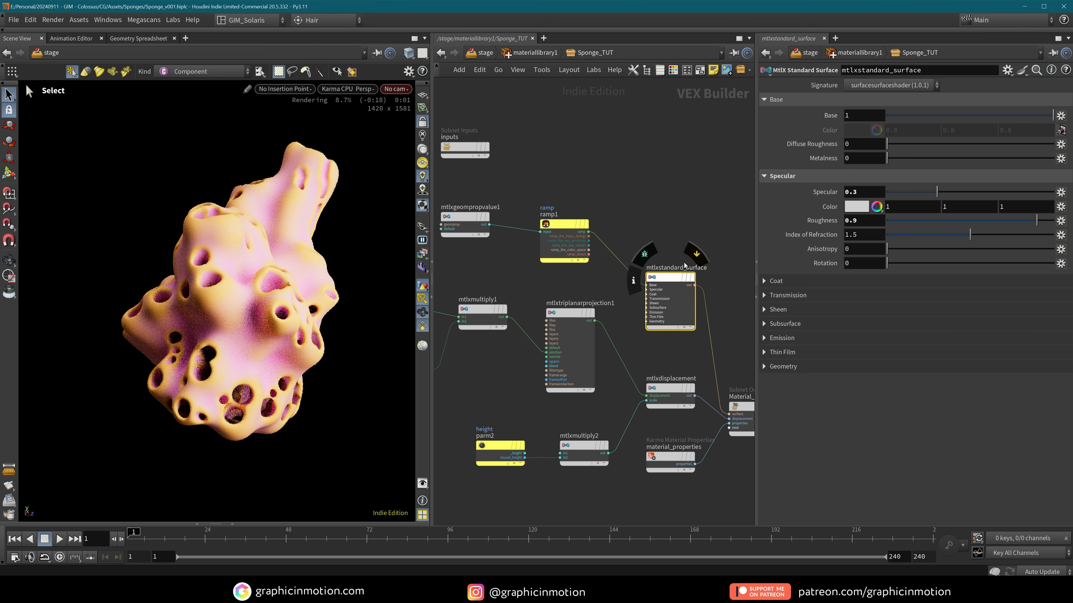
- Set the Subsurface weight of mtlxstandard_surface to 0.4
middle_drag(518, 361, 523, 323)
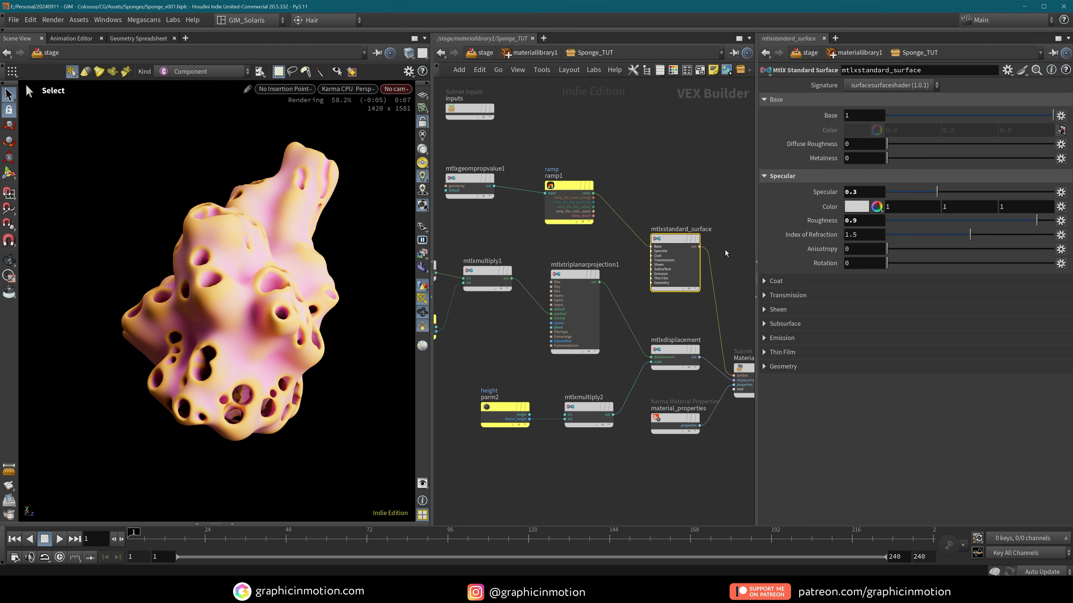
click(765, 323)
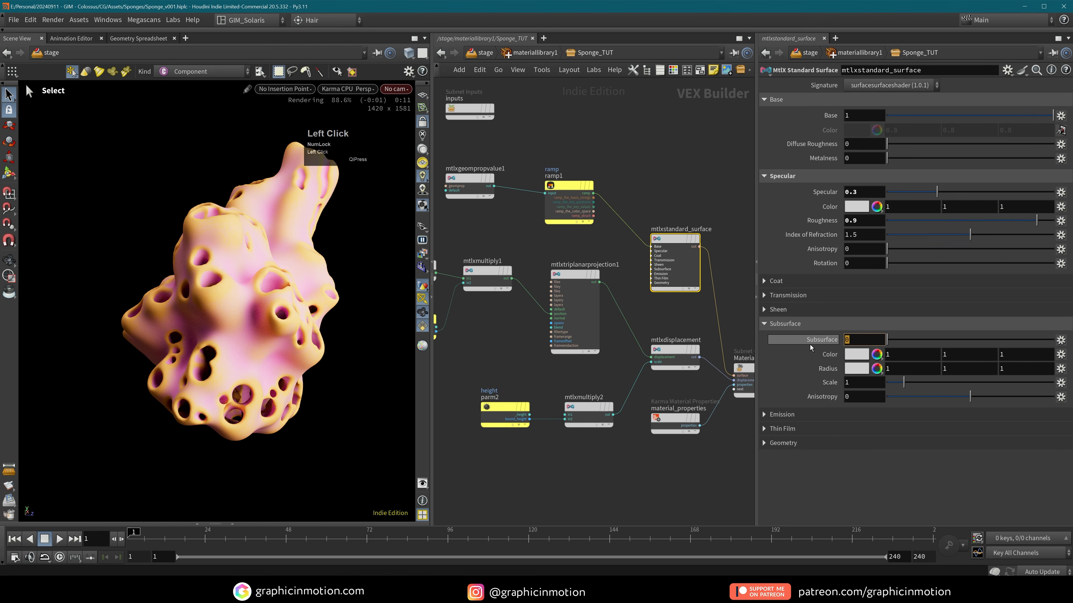
text(0.)
text(4)
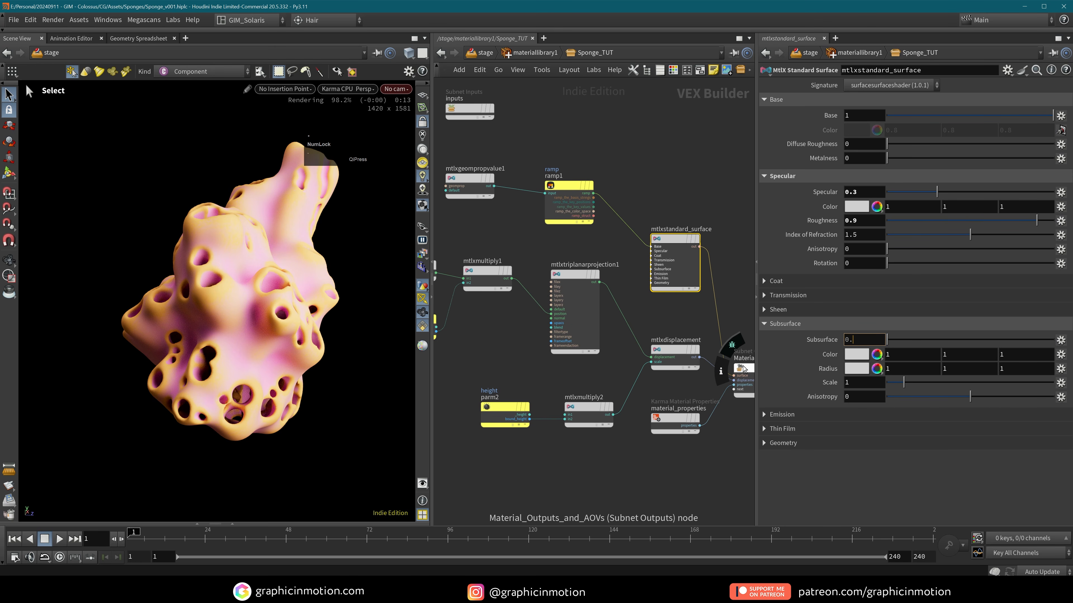
click(701, 324)
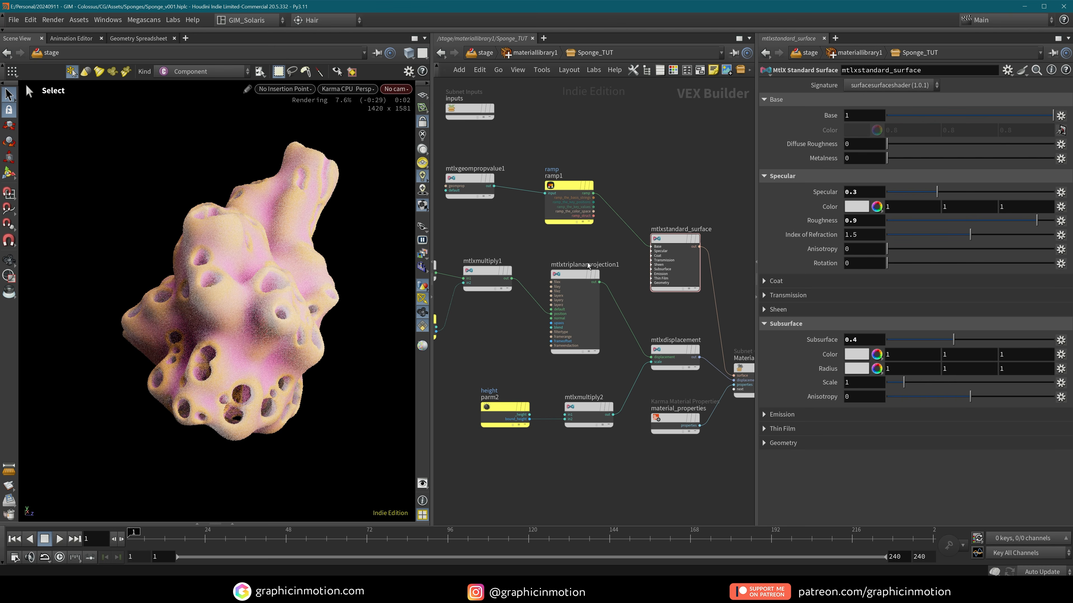
- Tidy the ramp, geometry property and triplanar nodes, and connect the ramp output of ramp1 to the subsurface color input of mtlxstandard_surface
middle_drag(605, 240, 638, 288)
click(609, 238)
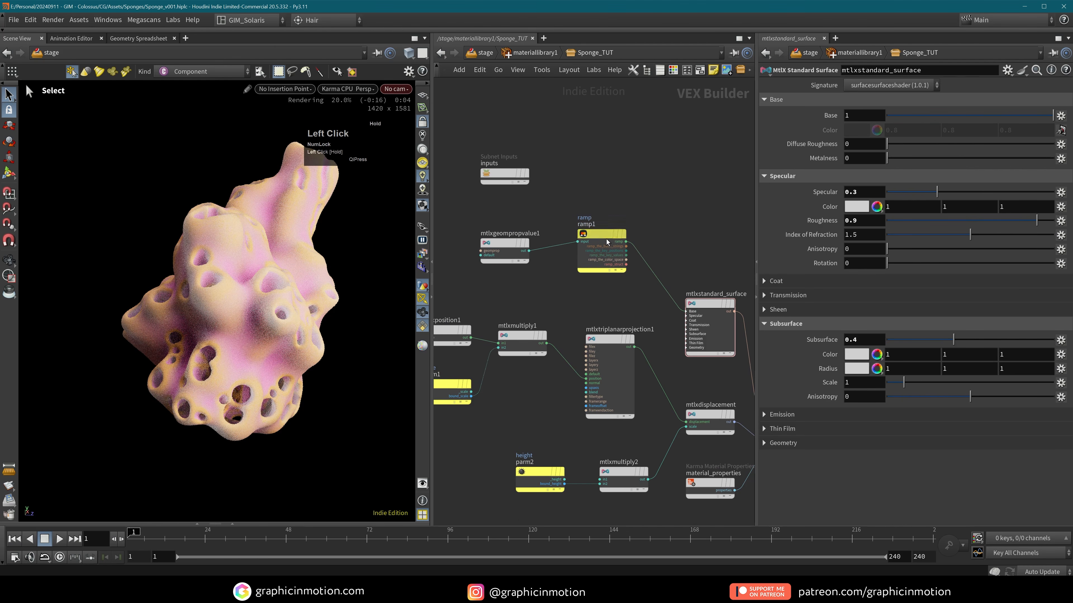
drag(508, 247, 505, 235)
drag(604, 234, 602, 230)
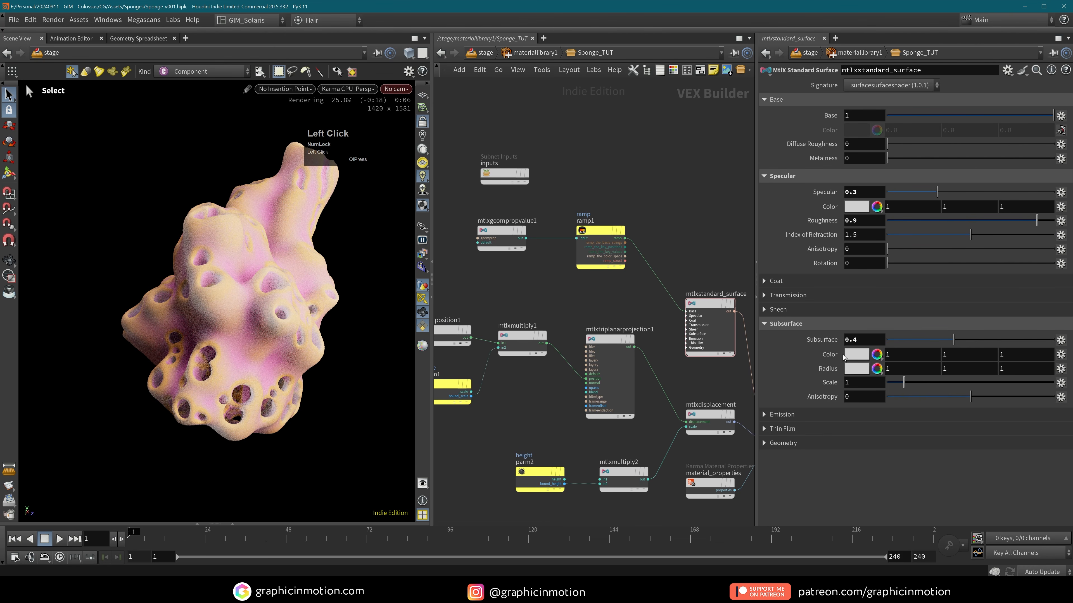
drag(617, 342, 603, 354)
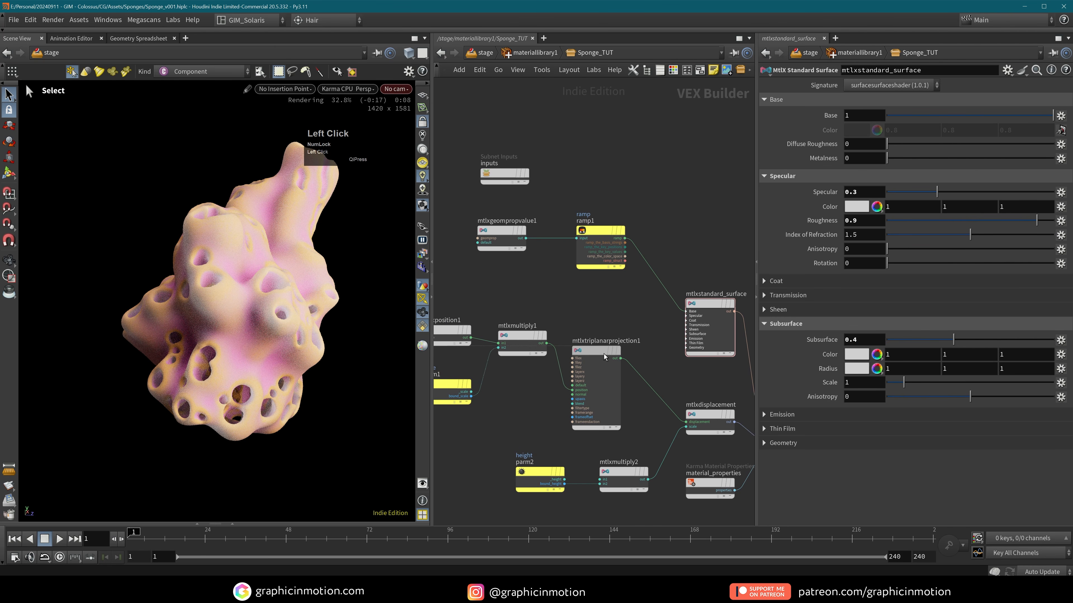
drag(626, 247, 686, 334)
click(711, 365)
- Move mtlxgeompropvalue1 and ramp1 away to make room, and insert a MtlX Color Correct node between ramp1 and the subsurface color input
drag(608, 231, 513, 269)
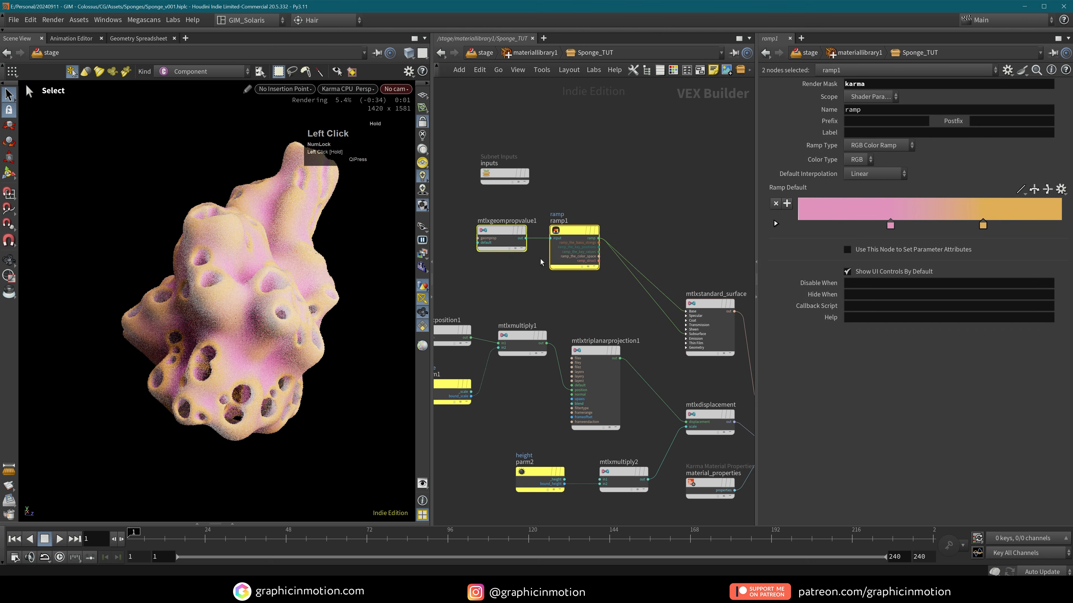
drag(596, 235, 544, 227)
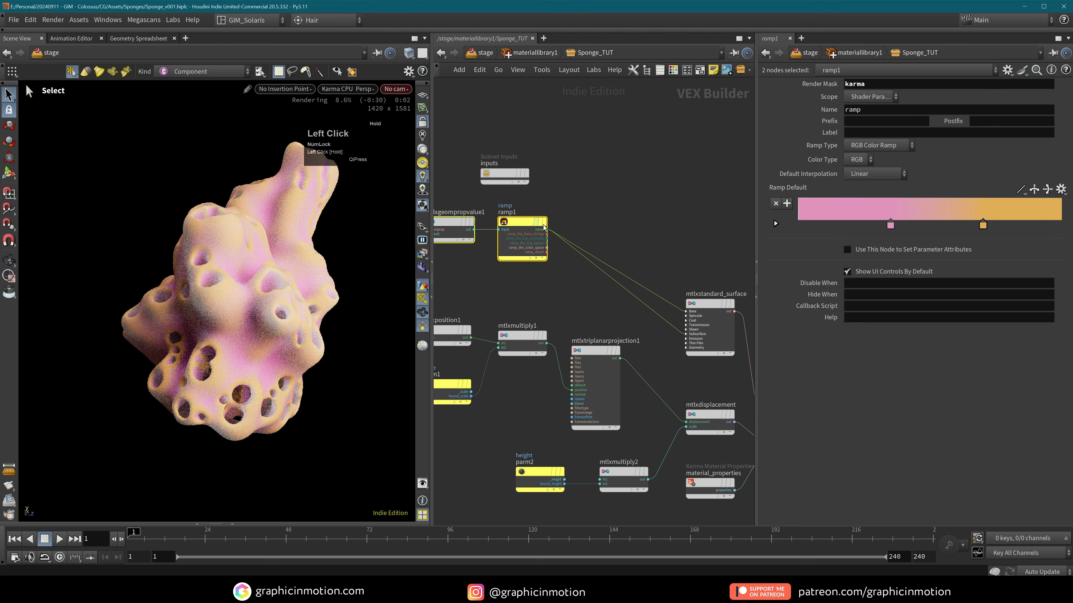
click(580, 288)
key(Tab)
text(colo c)
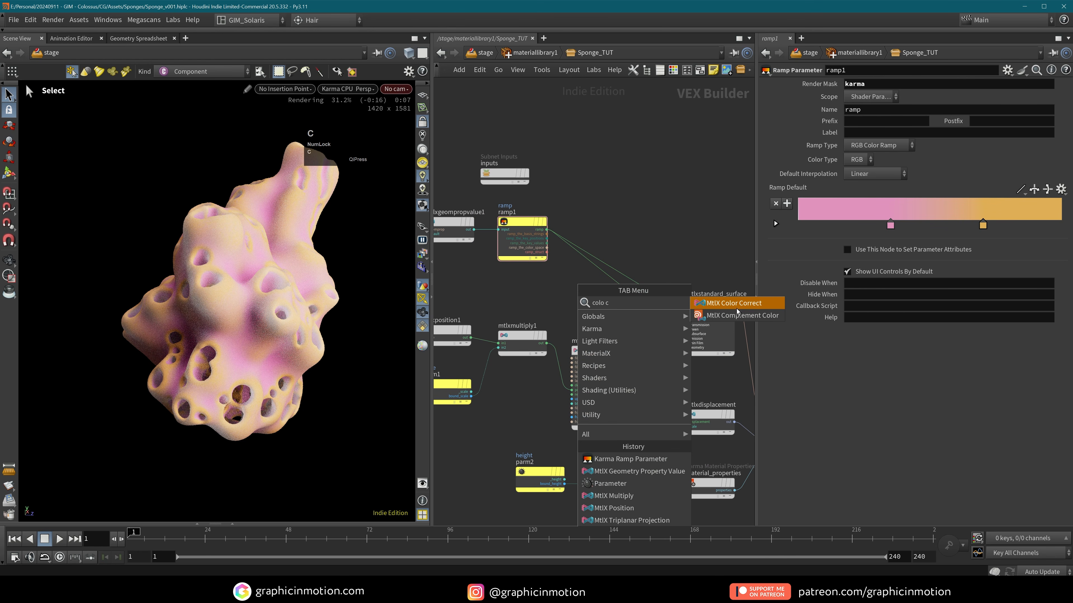
click(736, 308)
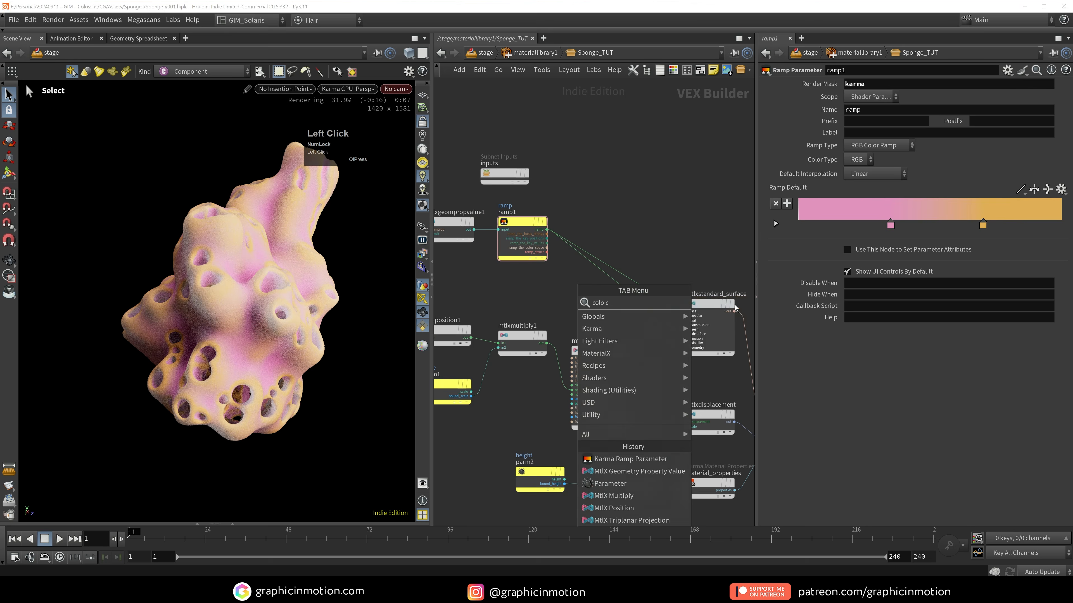
click(642, 301)
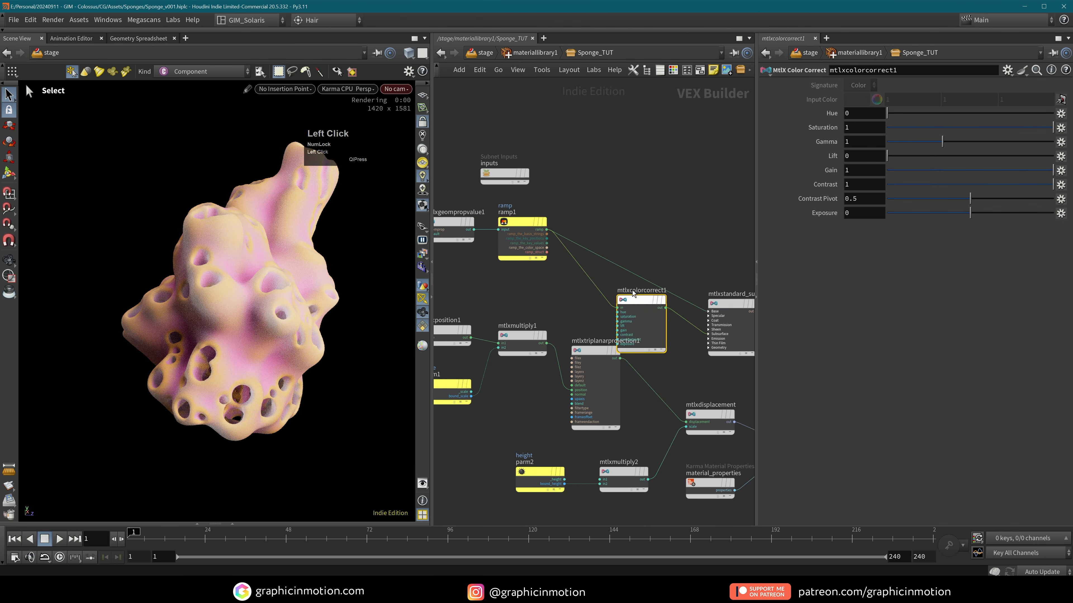
- Arrange mtlxcolorcorrect1 above the lowered triplanar projection node and set its Saturation to 1.6
drag(595, 351, 594, 366)
drag(645, 301, 603, 290)
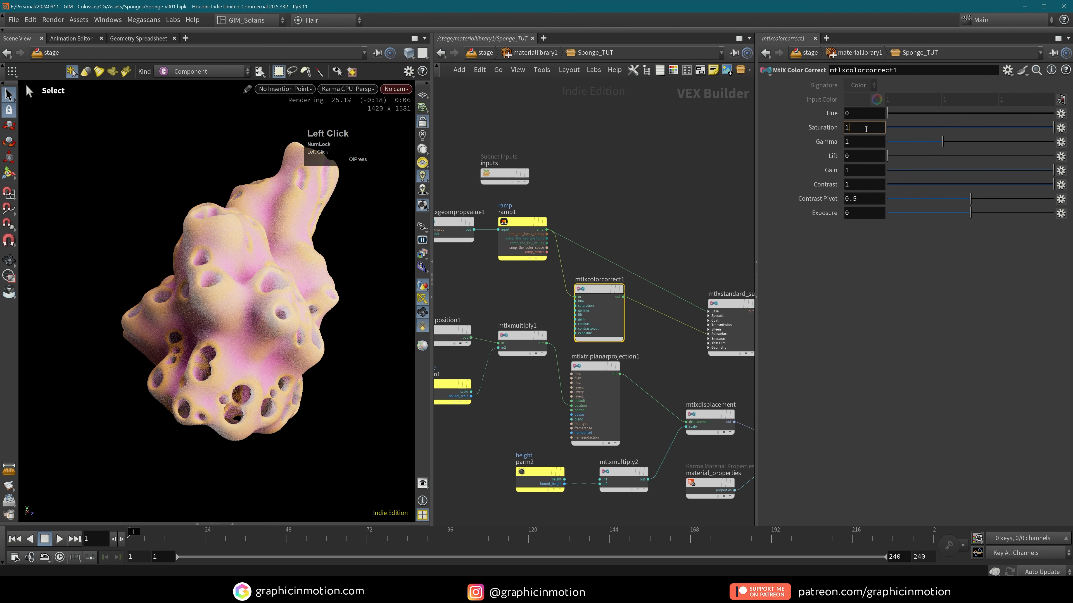
text(.6)
key(Return)
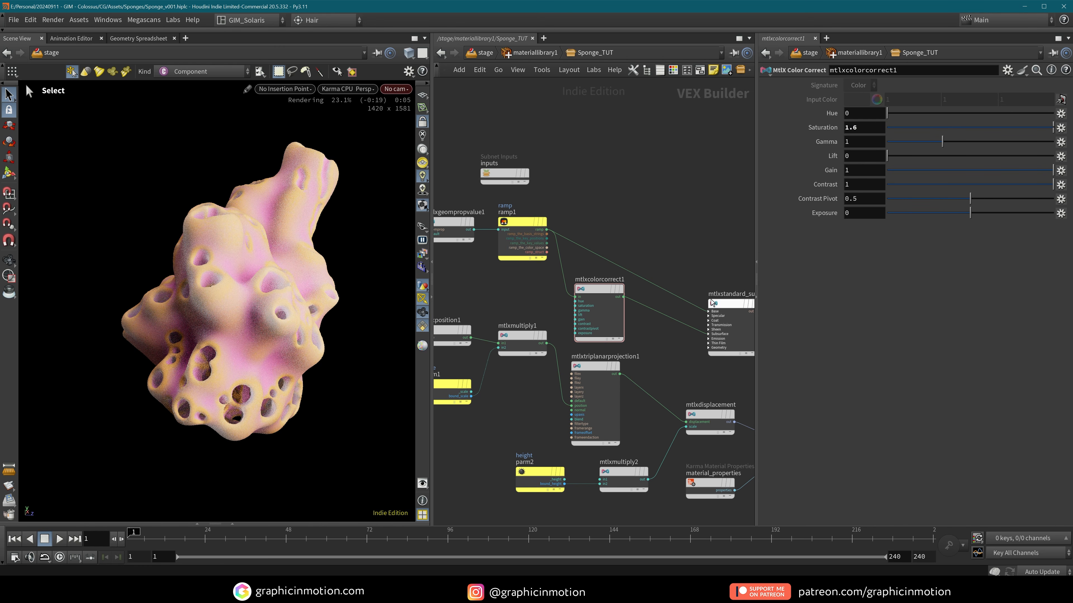
- Set the subsurface Scale of mtlxstandard_surface to 0.1
click(724, 305)
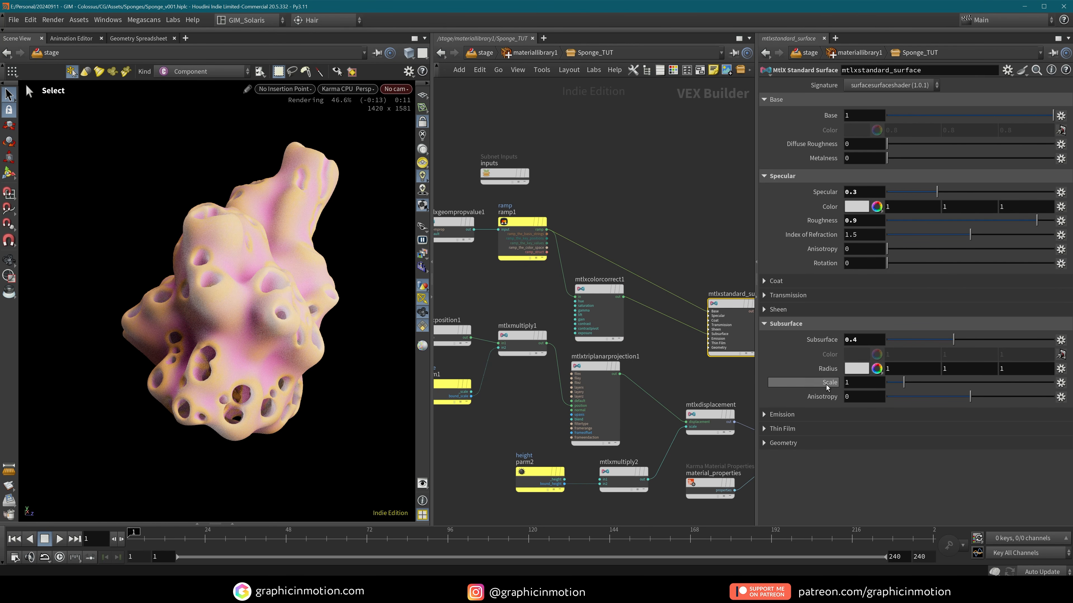
drag(858, 383, 821, 386)
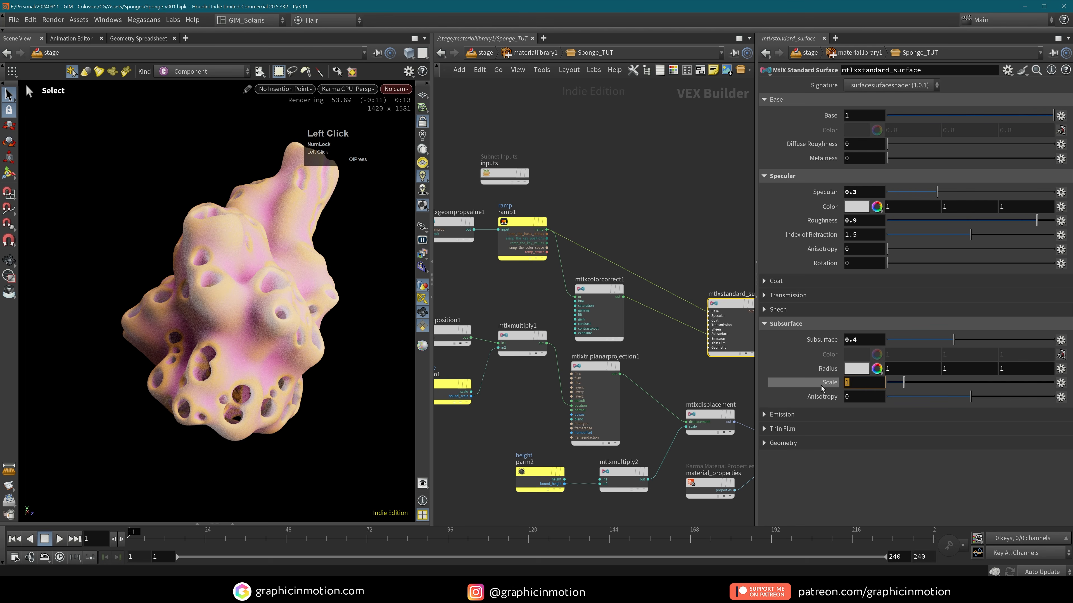
text(.1)
key(Return)
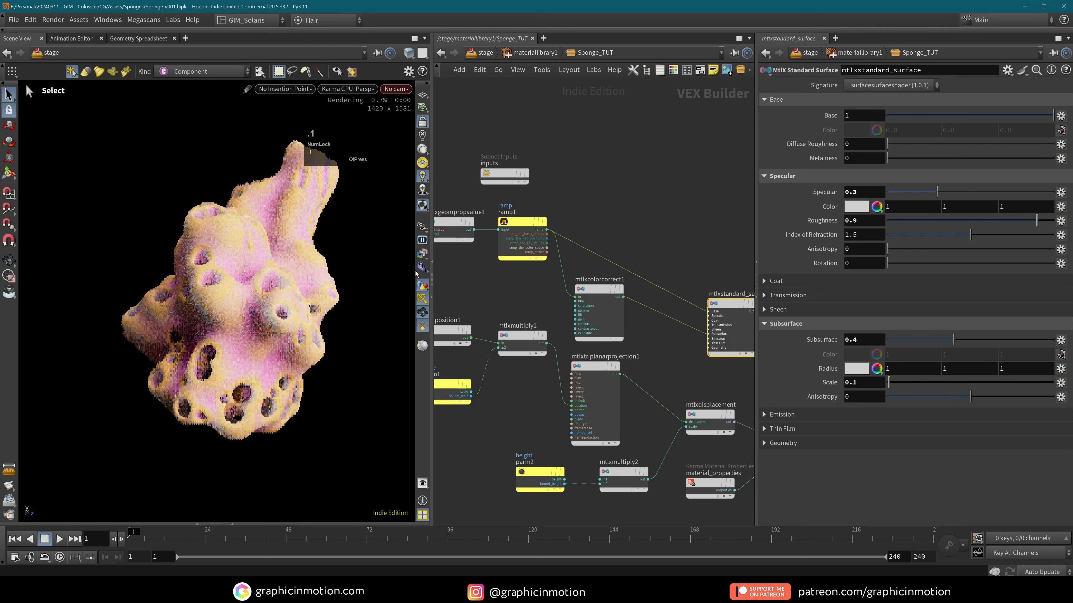
- Sample a pink from the rendered sponge as the subsurface Radius color, then adjust its saturation to 0.684 and value to 0.824
click(853, 371)
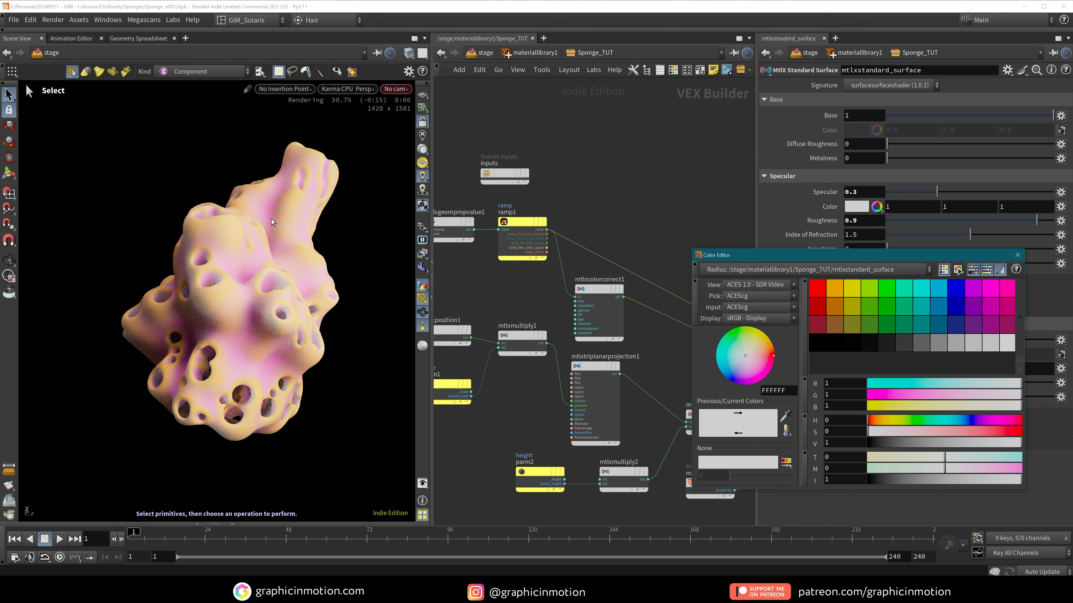
click(786, 417)
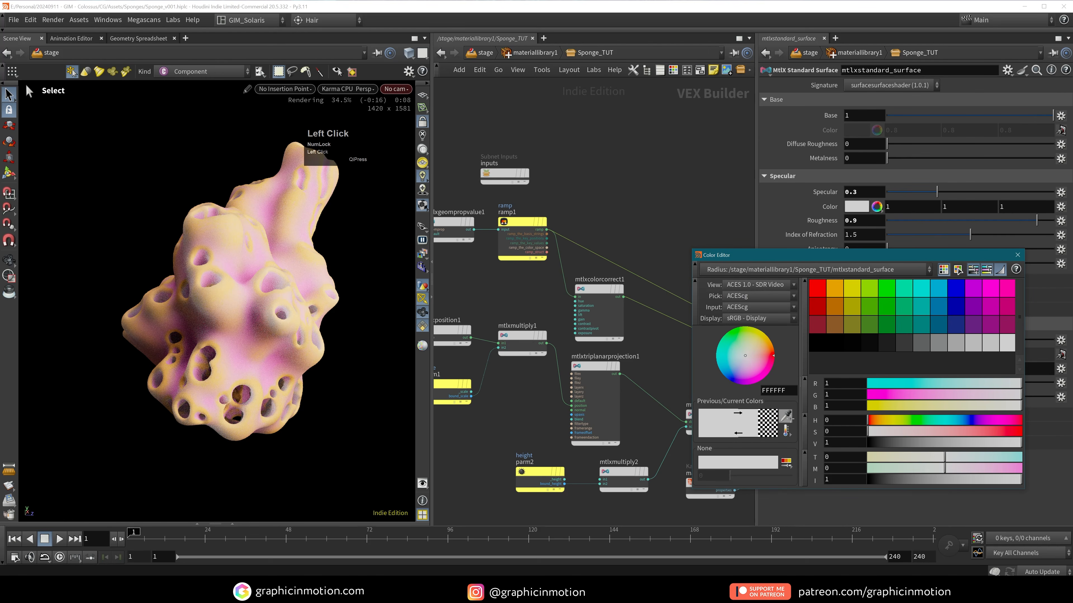
click(256, 343)
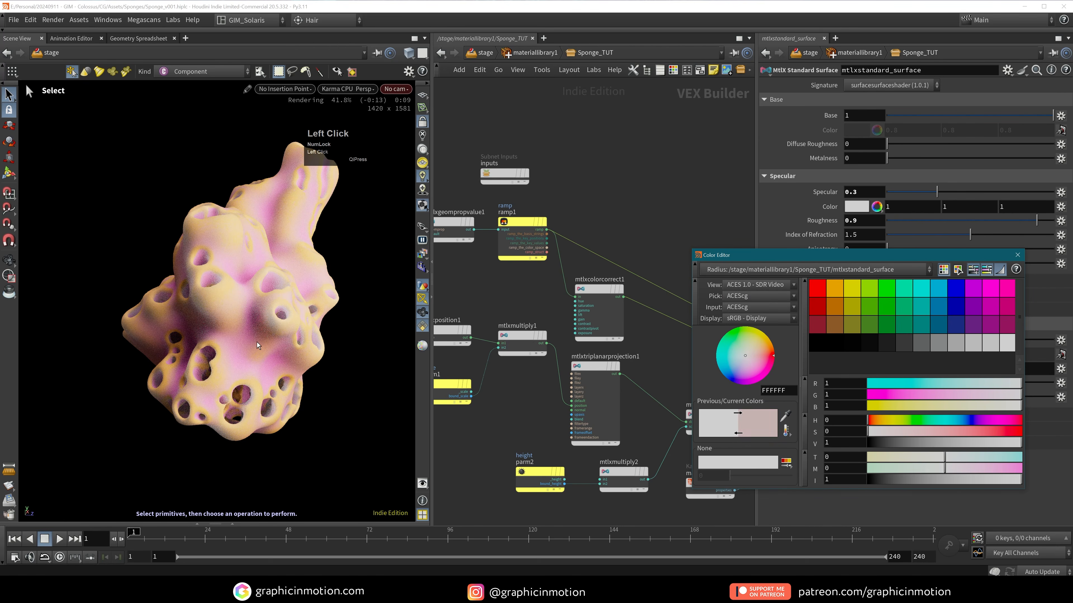
click(250, 319)
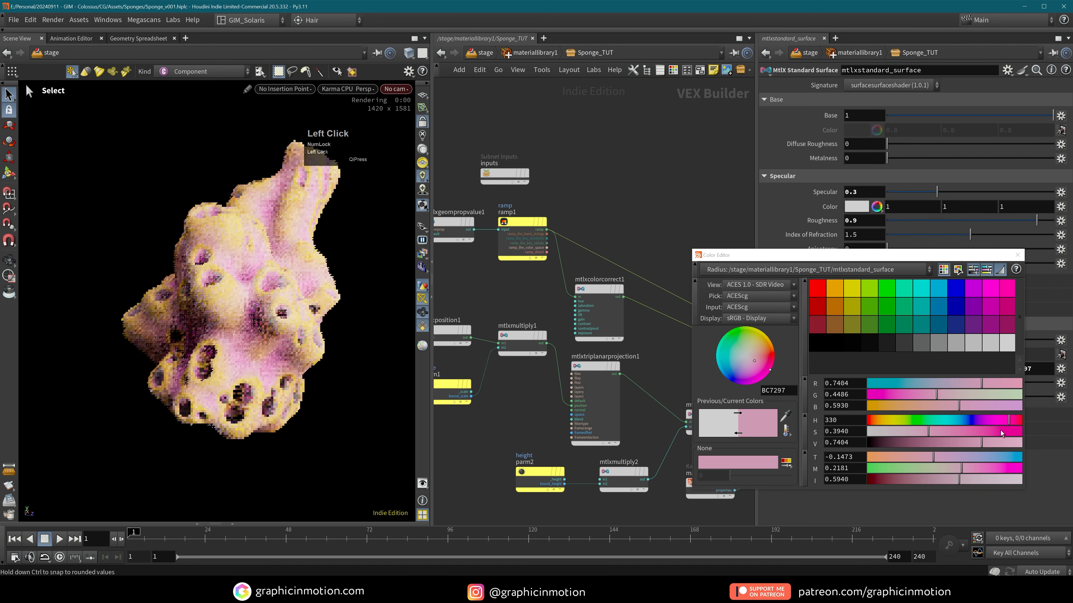
click(972, 432)
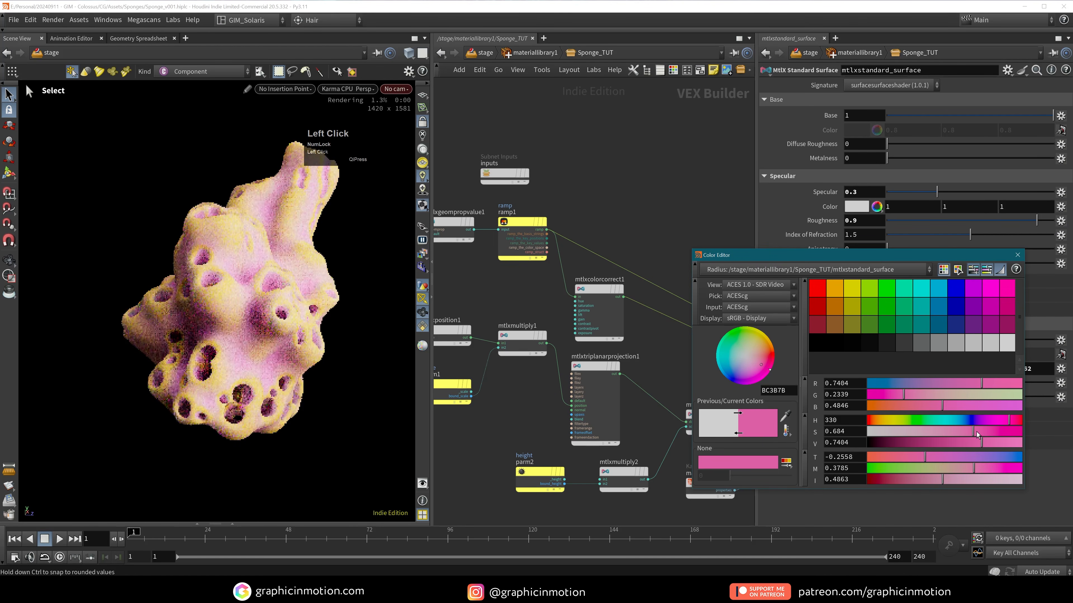
click(992, 441)
click(995, 443)
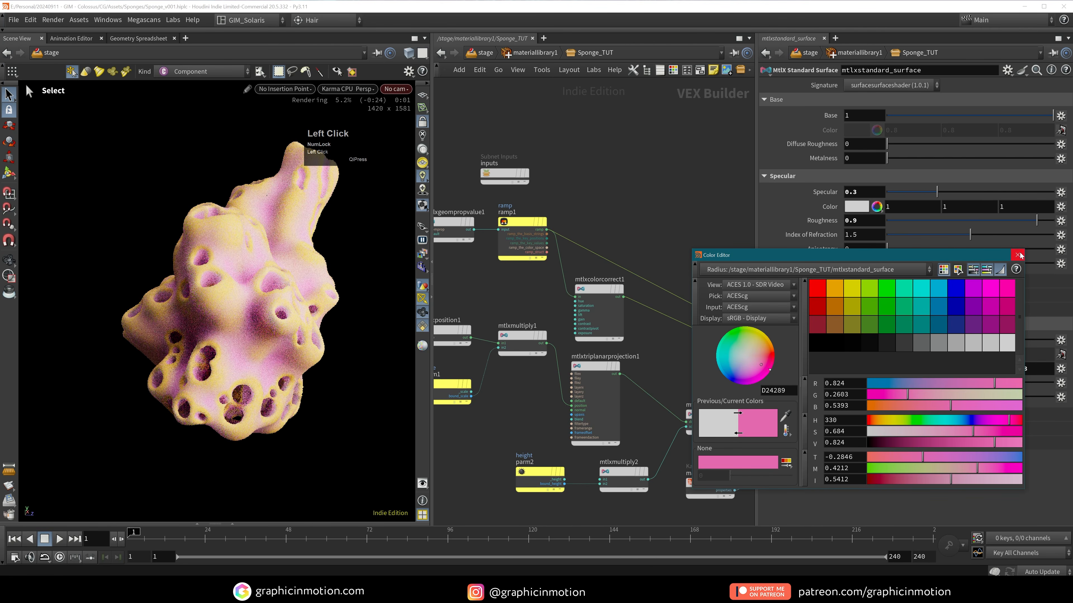
click(1018, 255)
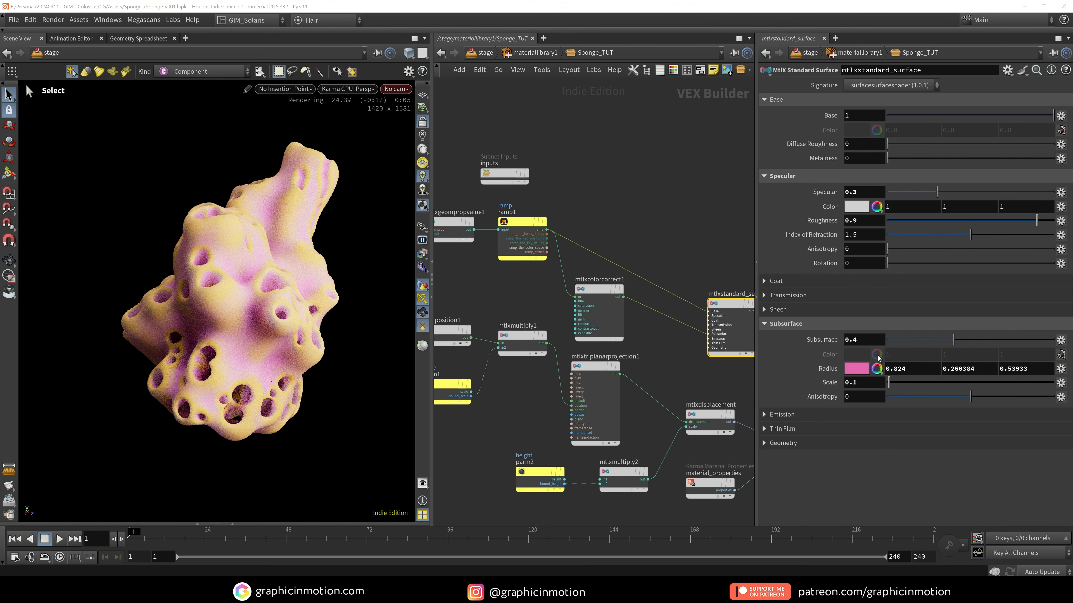
- Set the subsurface Scale to 0.05 and inspect the rendered sponge up close from another angle
click(859, 382)
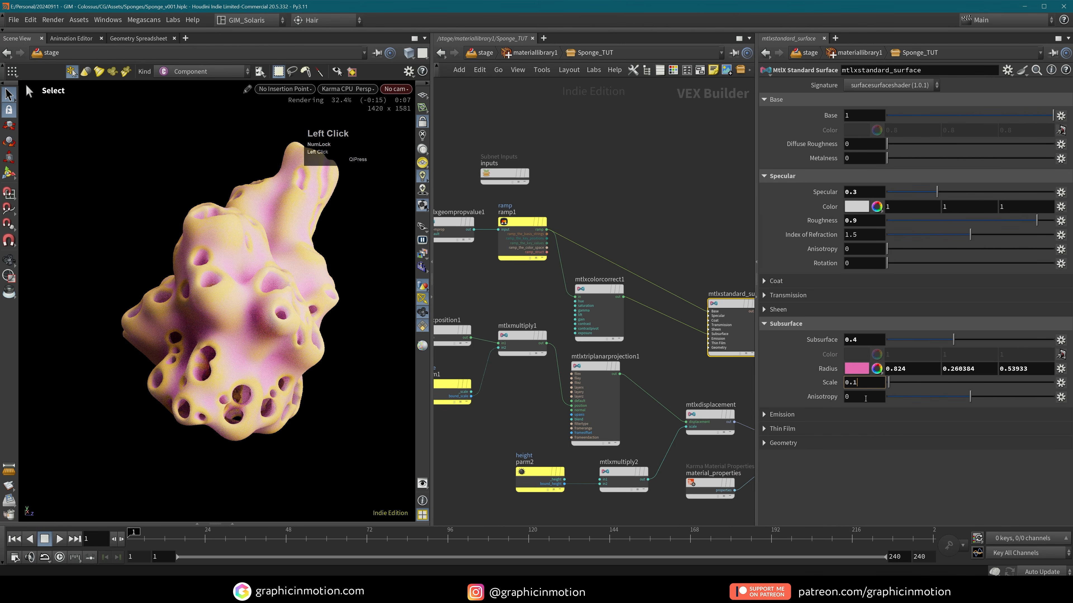
click(646, 201)
alt+drag(315, 292, 237, 282)
alt+middle_drag(186, 273, 239, 301)
alt+right_drag(236, 301, 306, 299)
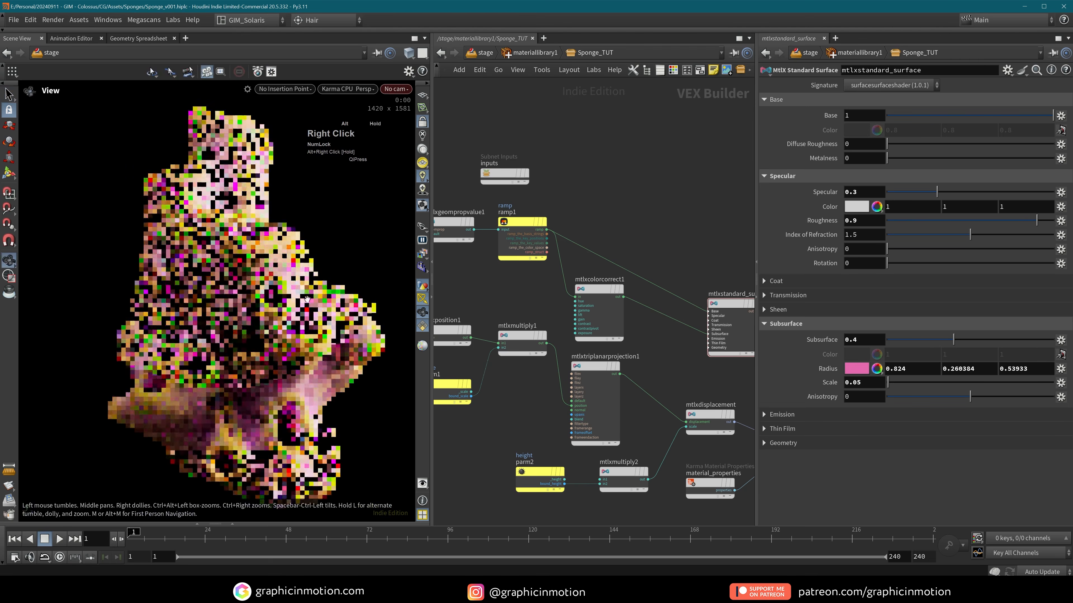
key(s)
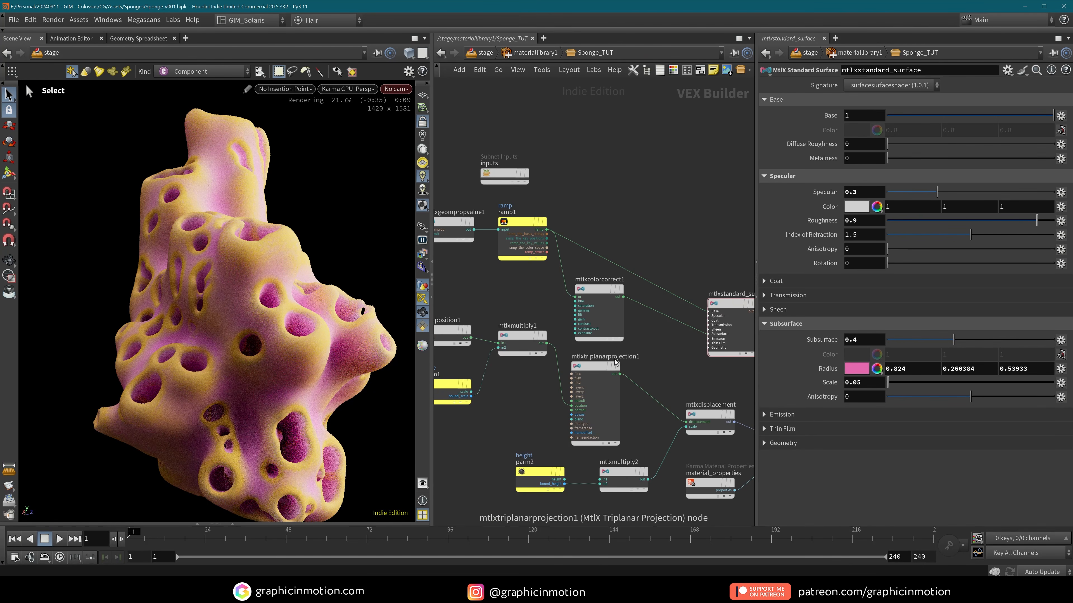
- Align mtlxcolorcorrect1 with the triplanar projection node below it in the Sponge_TUT network
mouse_move(596, 292)
drag(596, 293, 590, 292)
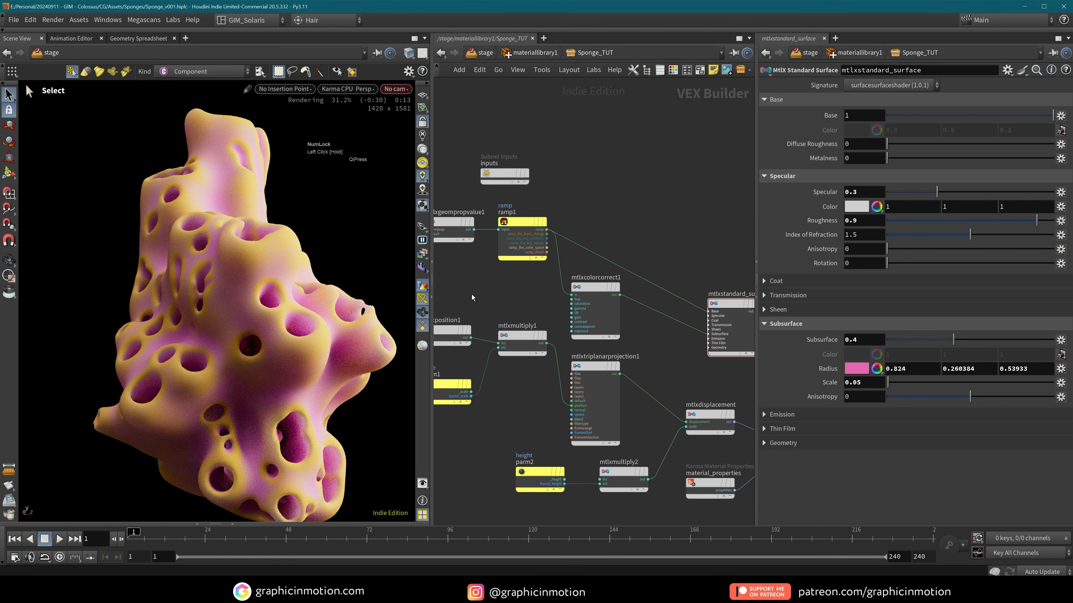
right_drag(662, 210, 654, 247)
middle_drag(667, 231, 630, 258)
scroll(632, 258, up, 5)
click(637, 248)
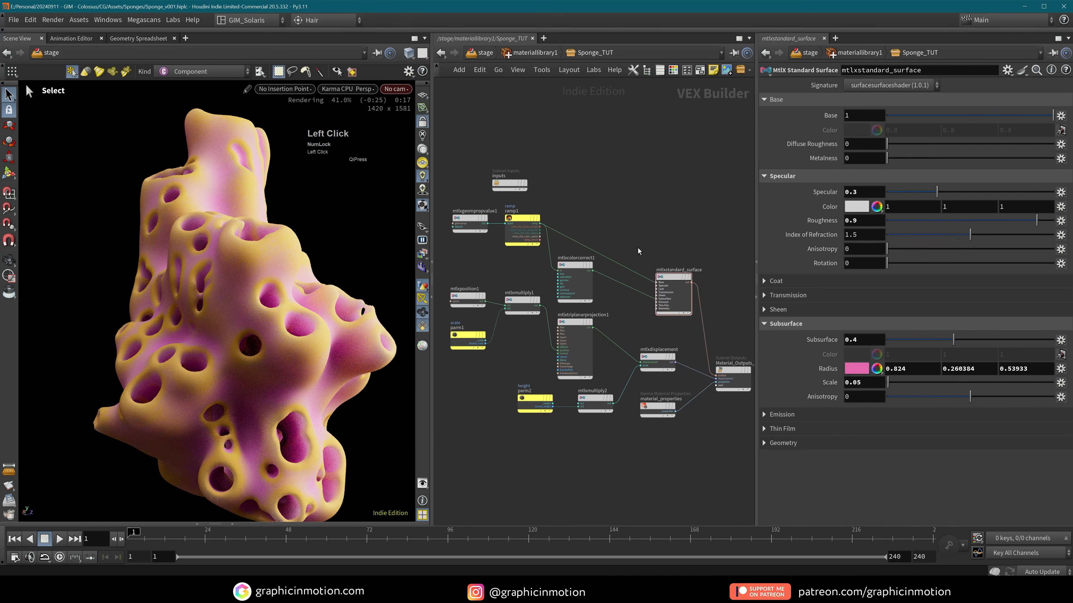
- Return to the stage network and add a COP Network node below copnet_sponge
key(u)
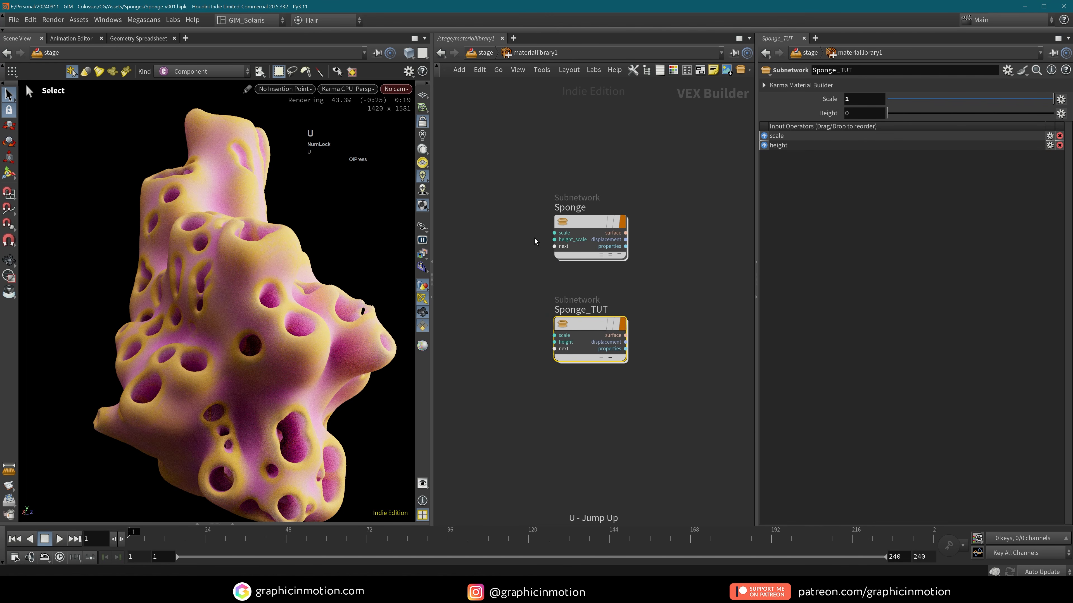
middle_drag(671, 292, 617, 299)
click(623, 298)
key(u)
middle_click(650, 300)
drag(647, 247, 647, 239)
key(Tab)
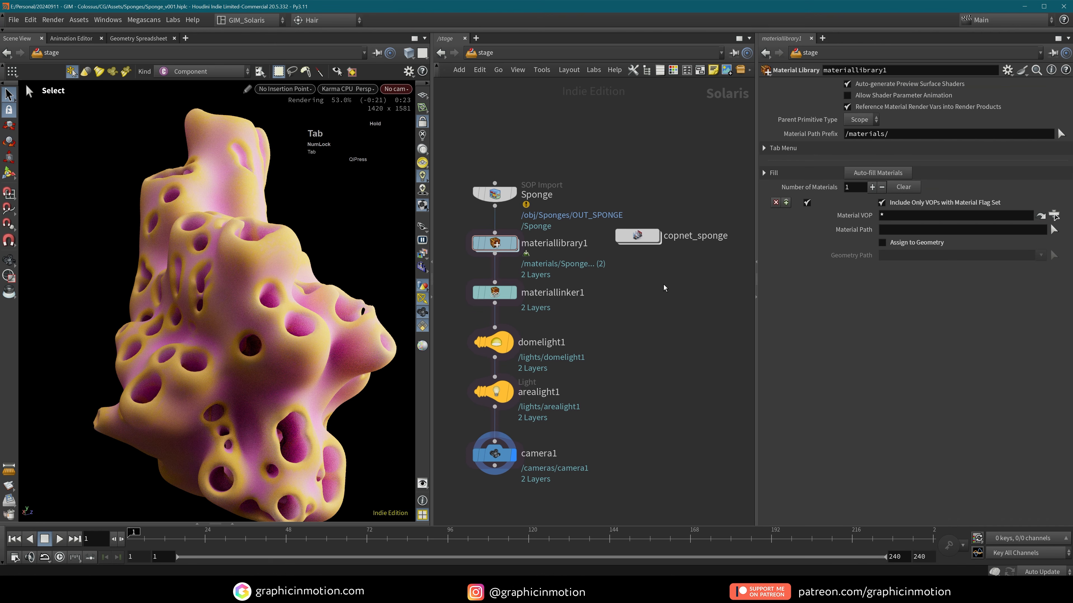
text(cop)
click(772, 245)
click(636, 280)
- Rename the new COP network as copnet_sponge_tut, reusing the name of the existing COP network
double_click(732, 237)
drag(732, 238, 658, 237)
key(ctrl+c)
click(693, 280)
drag(706, 281, 659, 284)
key(ctrl+v)
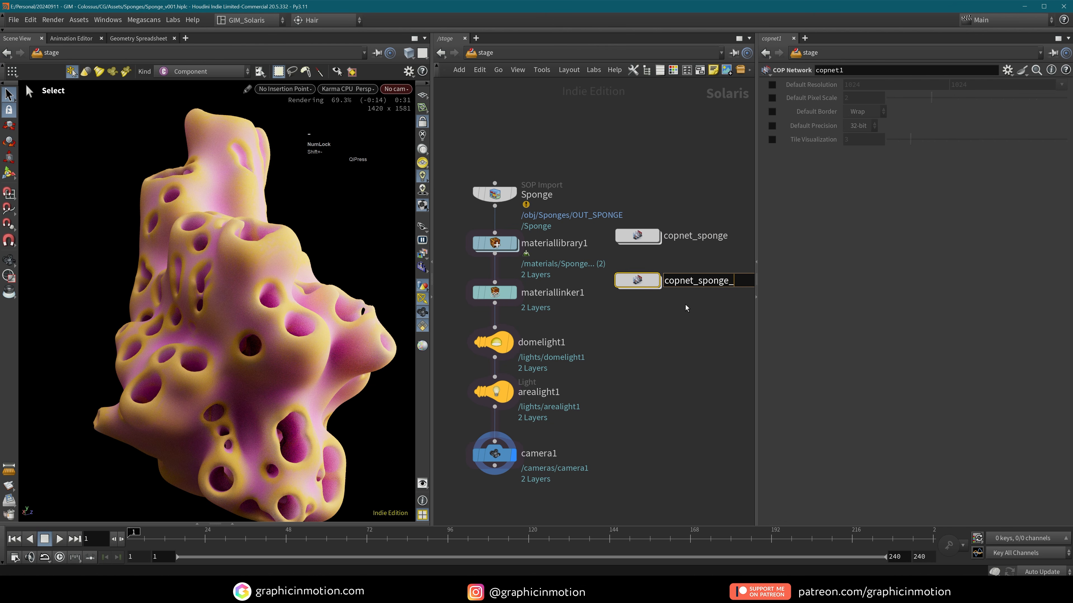
click(685, 308)
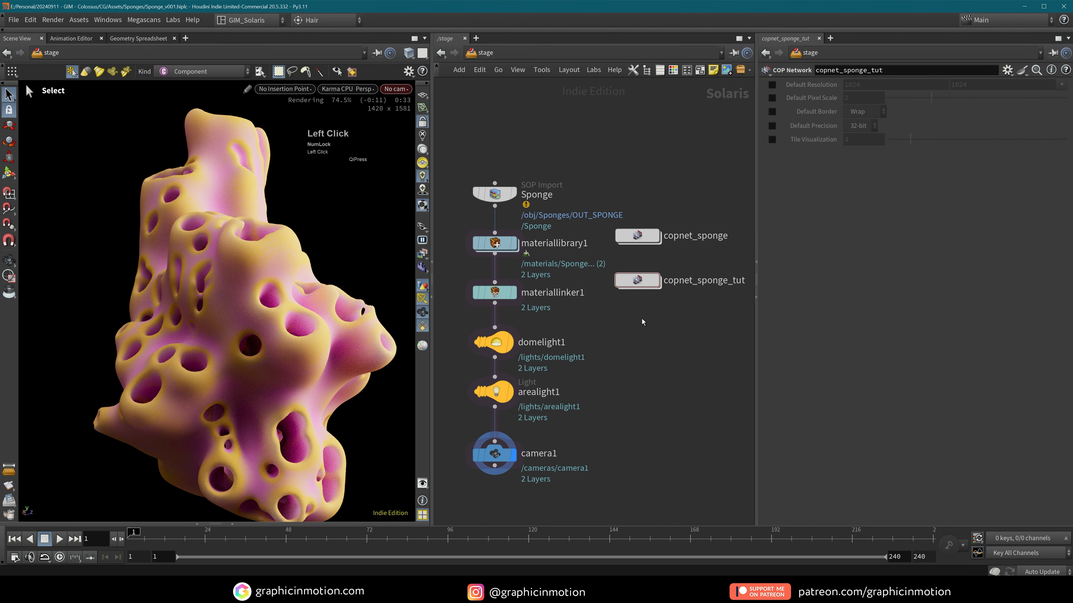
- Reposition copnet_sponge and copnet_sponge_tut beside the material library, and enter copnet_sponge_tut
middle_drag(686, 308, 688, 337)
drag(639, 266, 659, 234)
drag(645, 311, 658, 283)
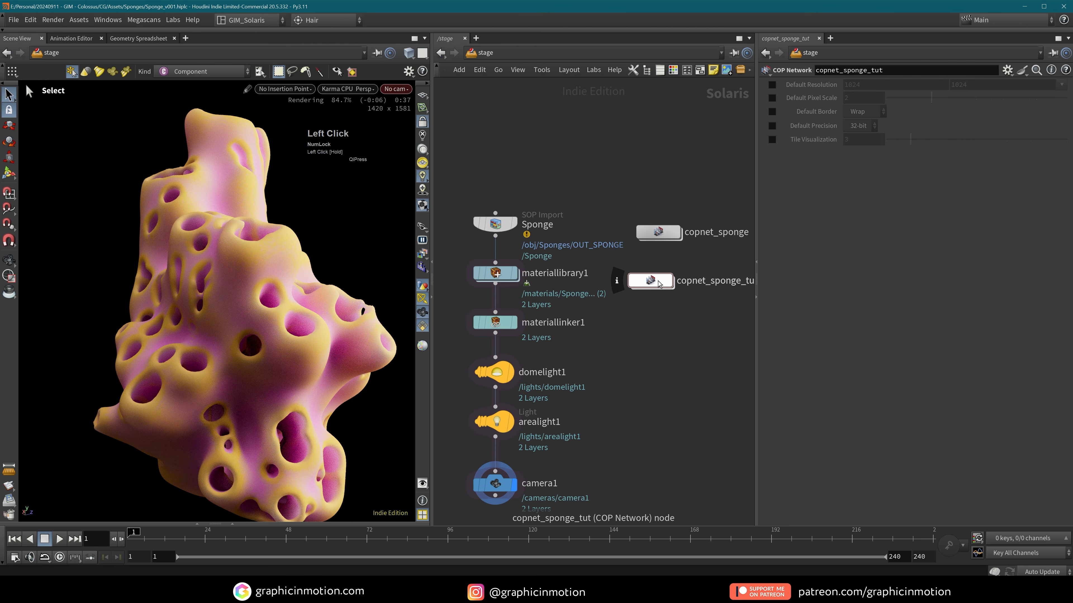
double_click(657, 282)
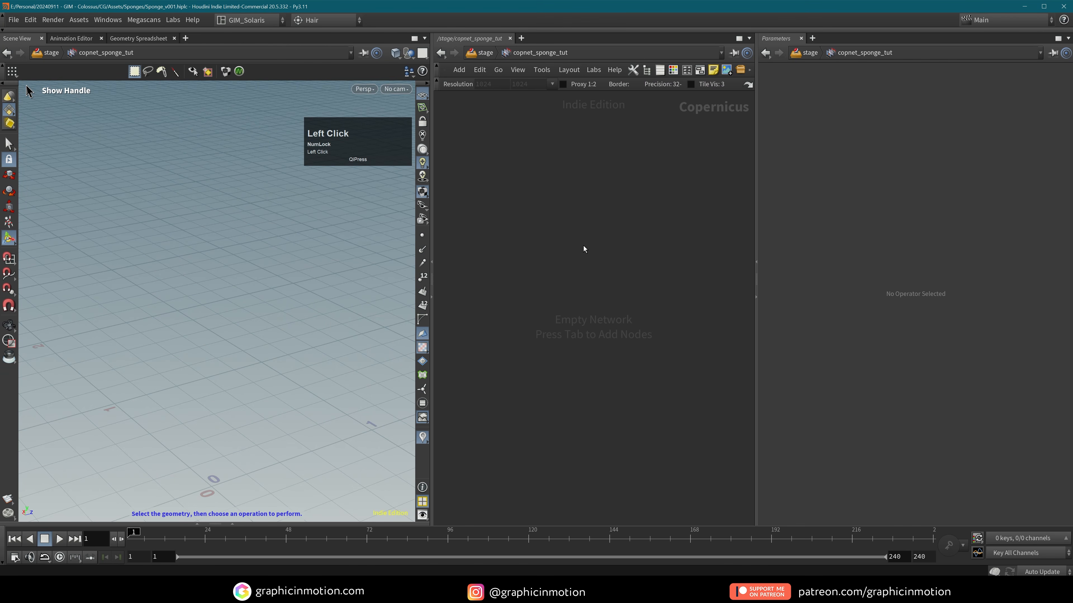
- Add a Preview Material node to the empty Copernicus network
key(Tab)
text(mater)
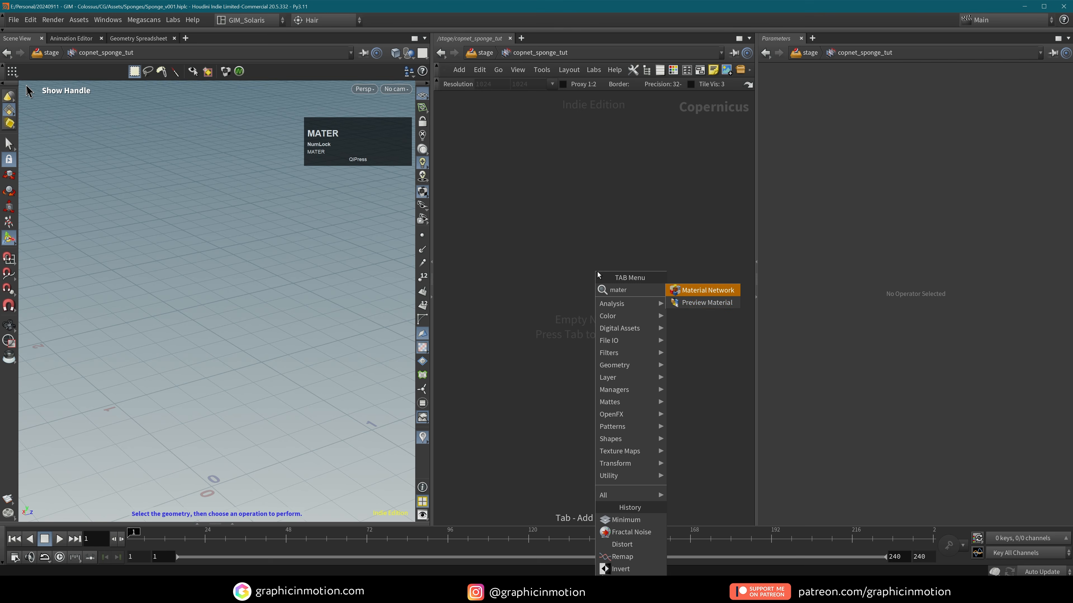
click(695, 302)
click(603, 260)
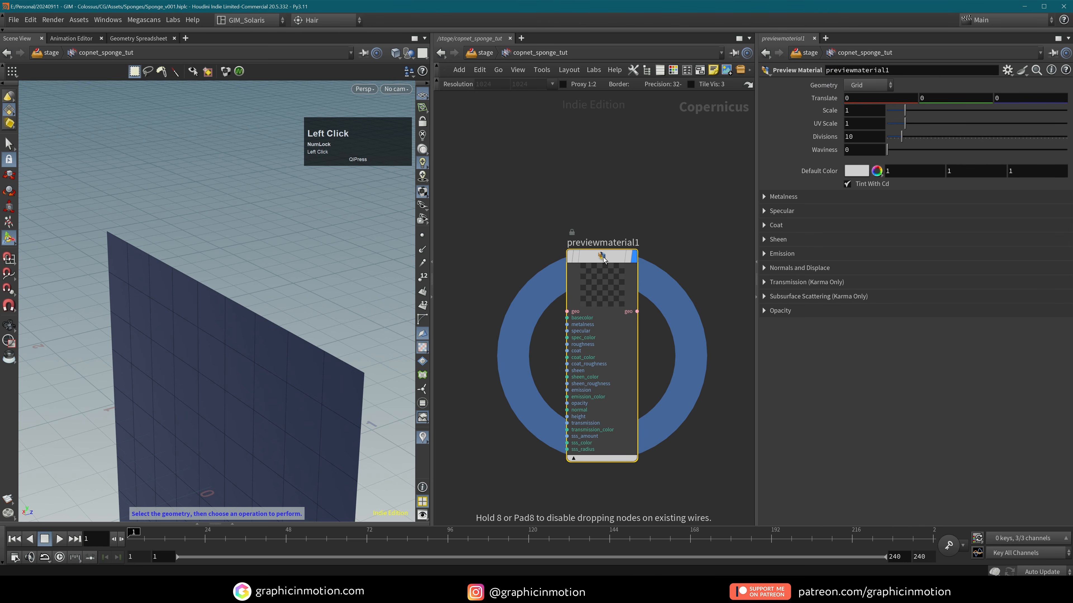
- Set the Divisions of the preview material's grid to 200
alt+drag(290, 357, 267, 382)
alt+middle_drag(267, 383, 213, 176)
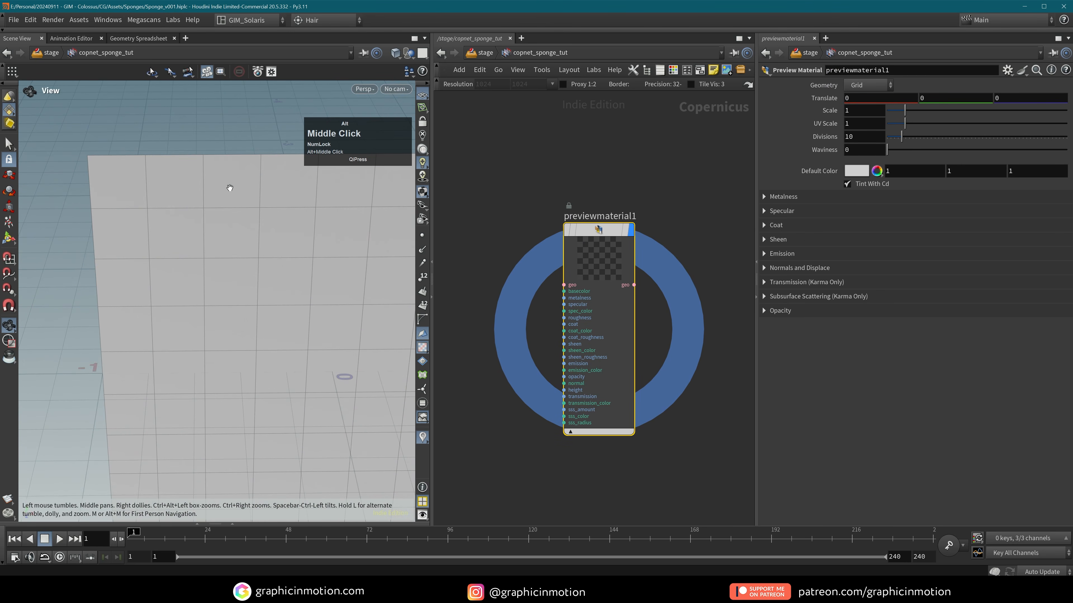
alt+drag(213, 176, 275, 258)
alt+right_drag(276, 259, 323, 294)
alt+middle_drag(323, 294, 252, 259)
alt+drag(252, 259, 312, 223)
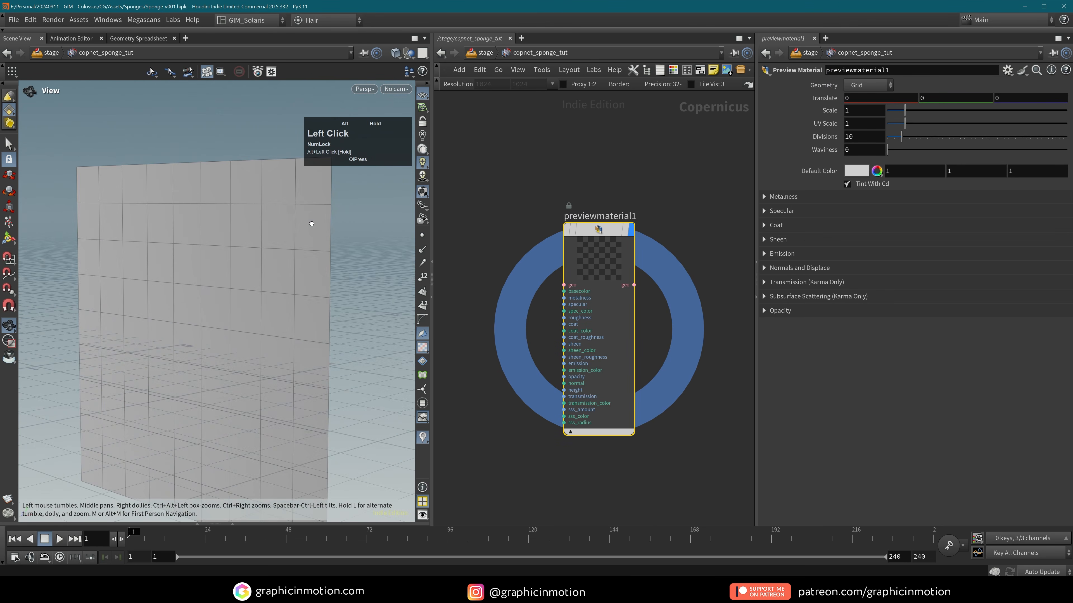
alt+middle_drag(271, 259, 321, 237)
click(864, 142)
text(200)
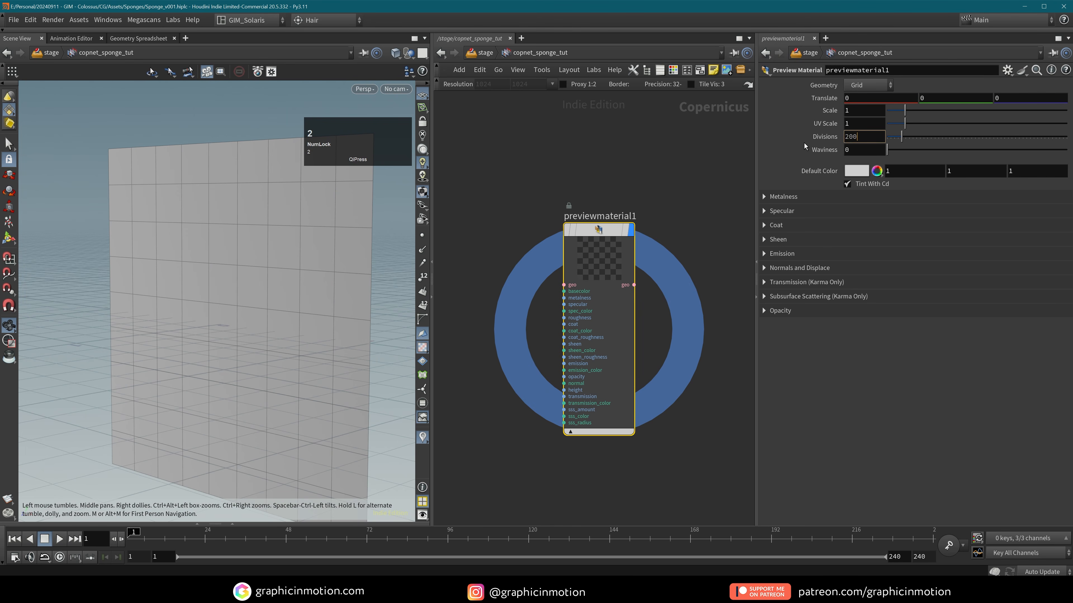
key(Return)
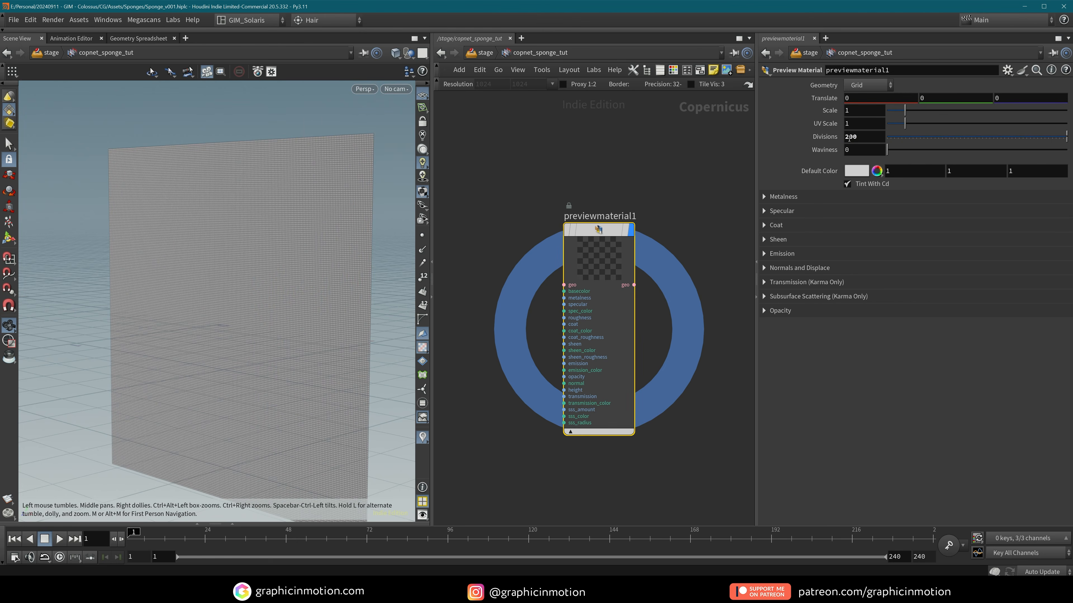
- Raise the preview grid's Divisions to 400 and inspect the refined plane
click(846, 139)
text(4)
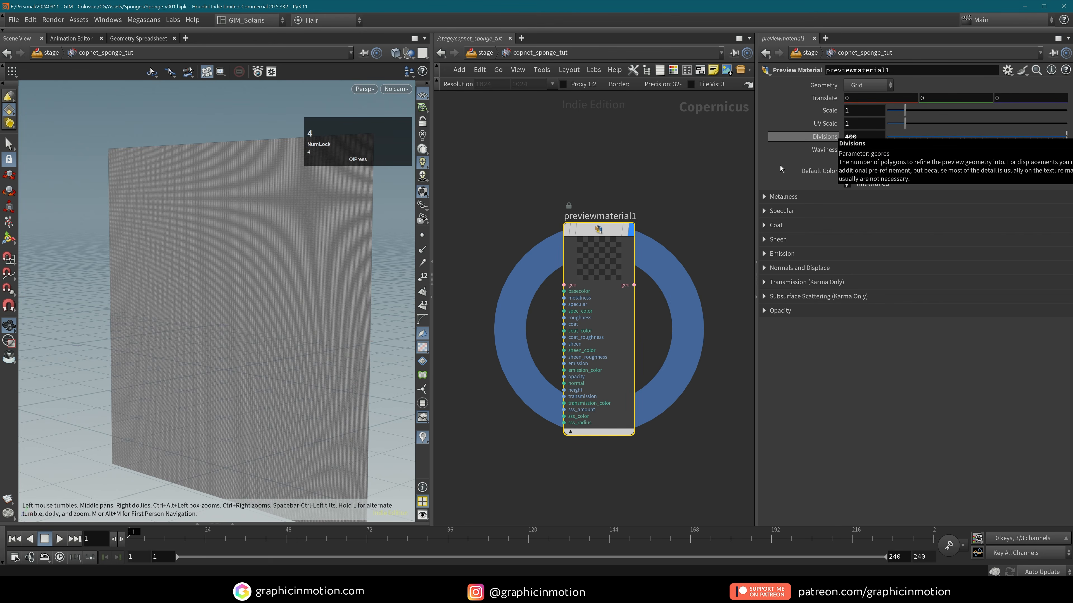
alt+drag(318, 243, 318, 217)
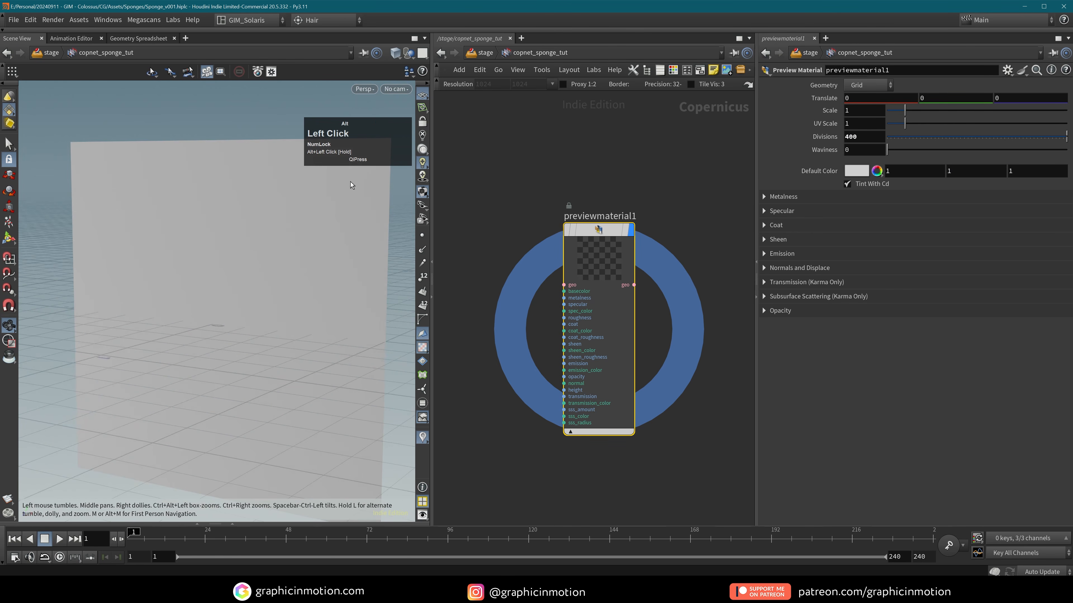
alt+middle_drag(264, 277, 275, 248)
alt+drag(275, 249, 266, 257)
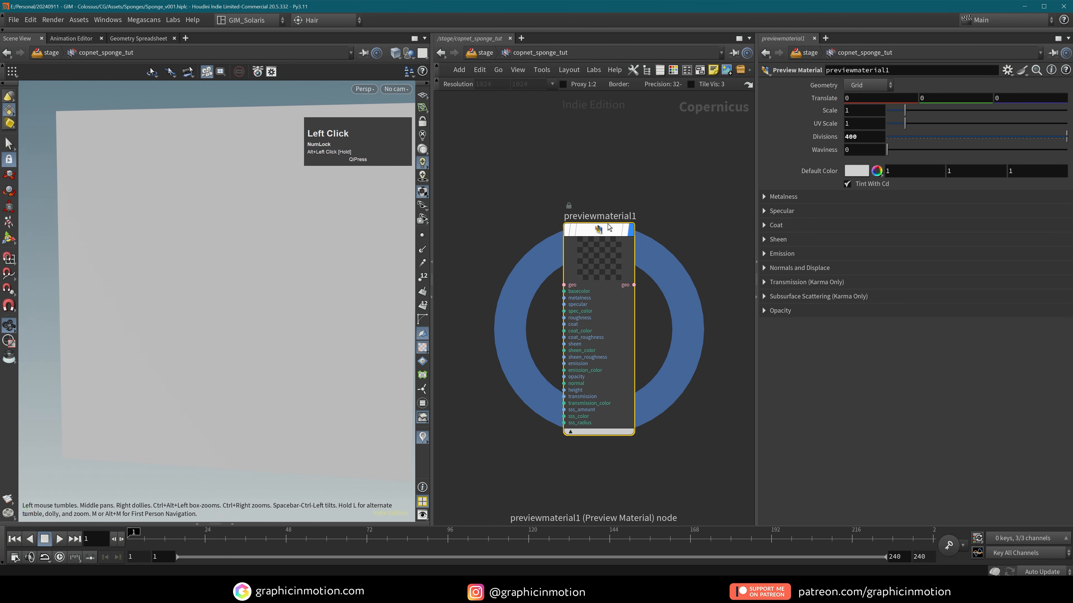
- Shift previewmaterial1 upward and place a Null node below it
drag(607, 225, 631, 210)
scroll(615, 490, down, 3)
middle_drag(615, 485, 603, 370)
click(603, 402)
key(Tab)
mouse_move(601, 405)
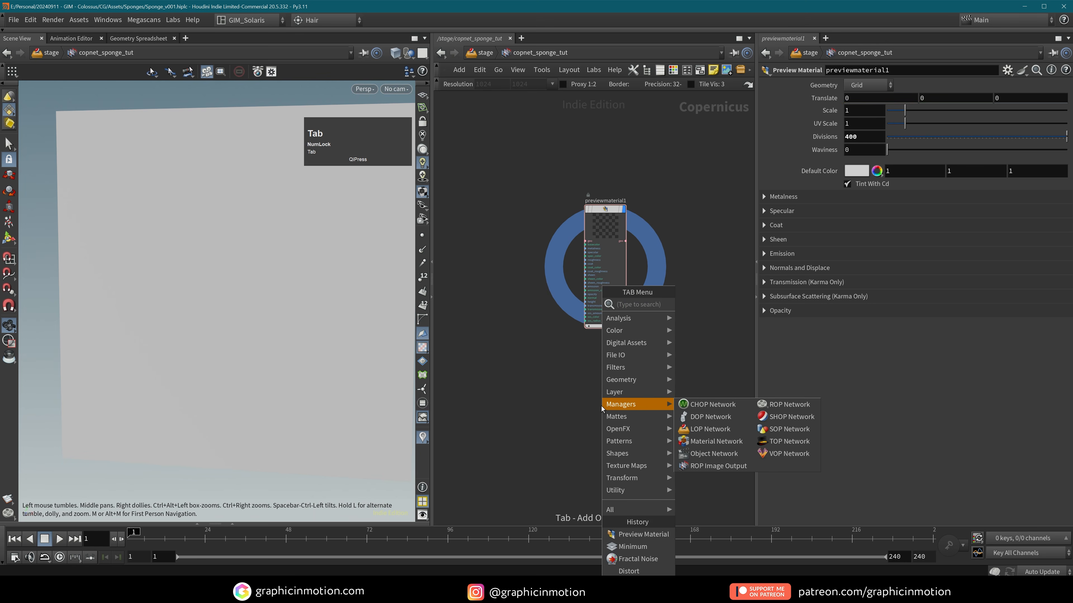
text(null)
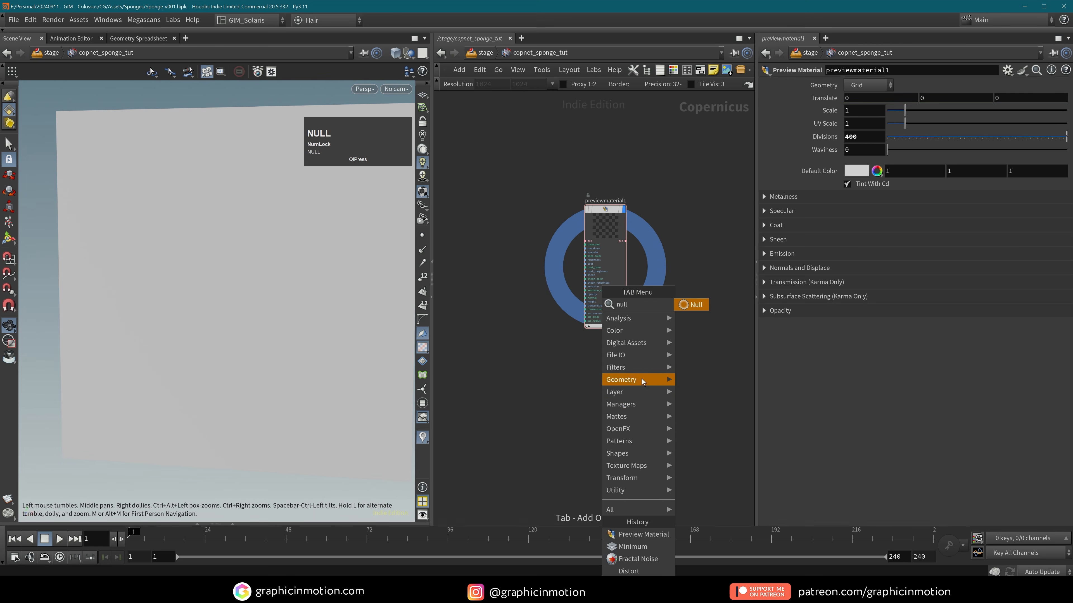
click(692, 305)
click(585, 386)
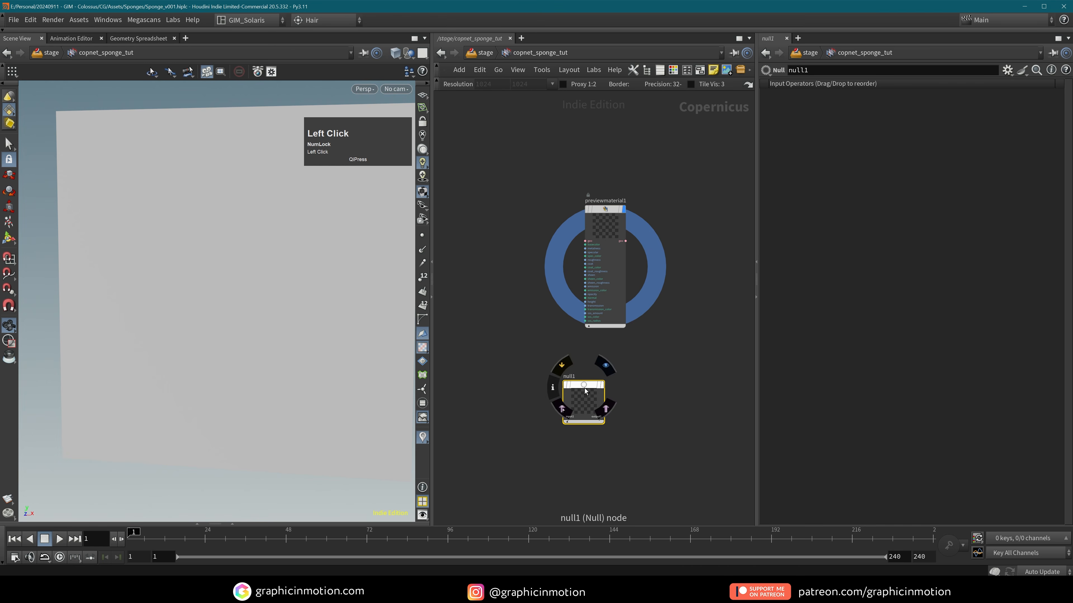
drag(585, 386, 584, 379)
- Rename the null node as OUT_HEIGHT
click(573, 370)
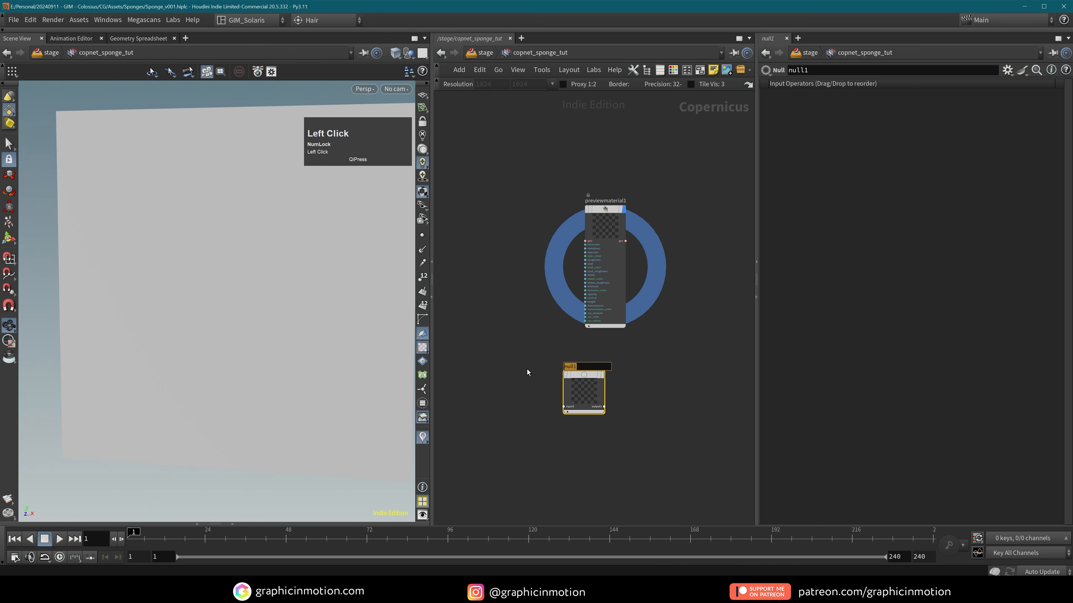
text(OUT_HEIGHT)
click(654, 336)
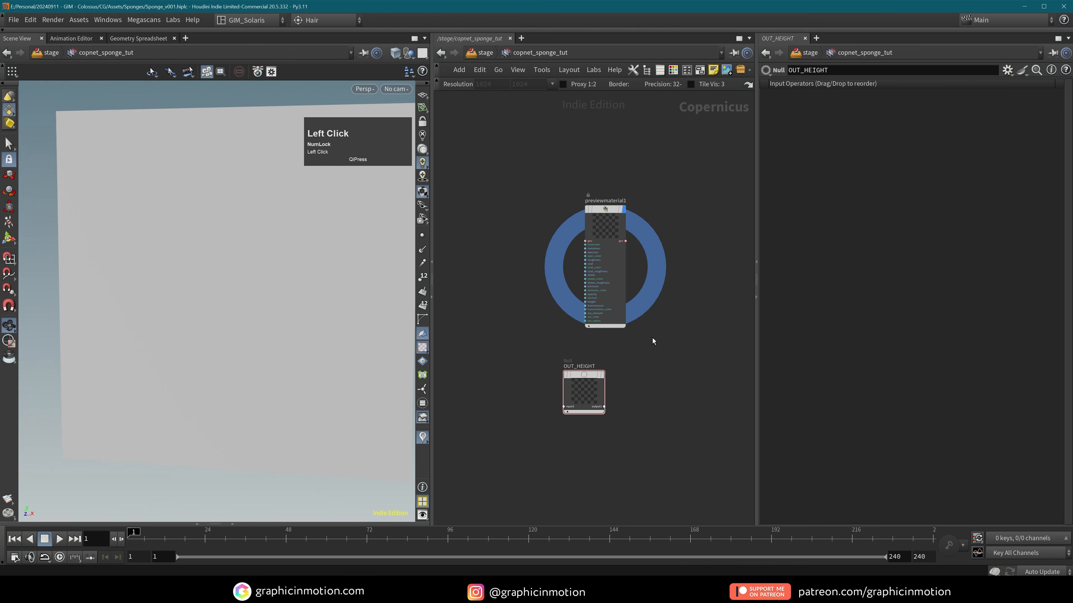
- Copy the OUT_HEIGHT node and go back into the Sponge_TUT material inside materiallibrary1
click(589, 383)
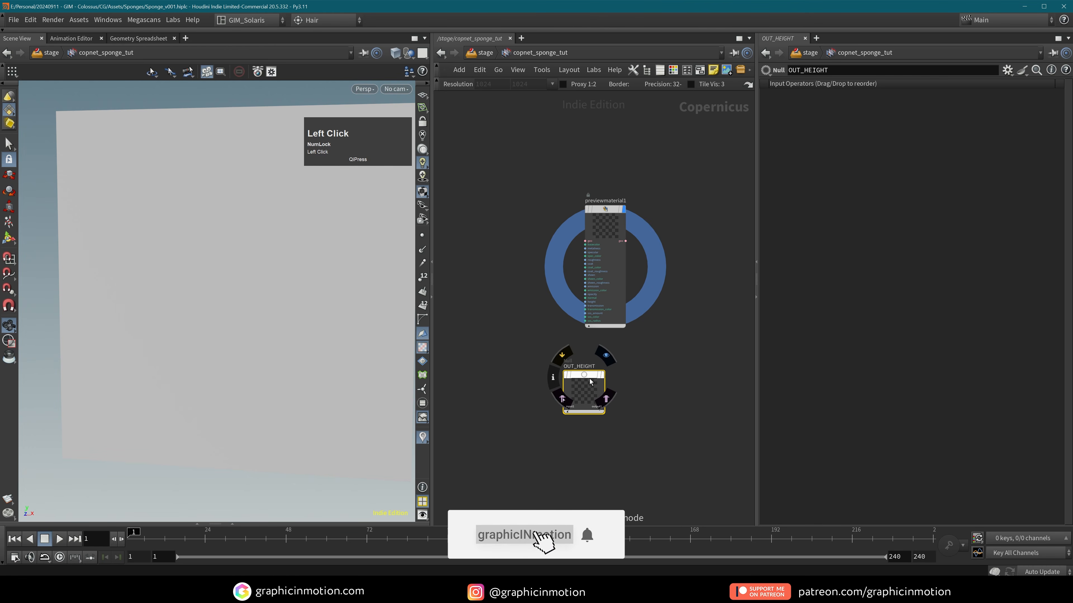
key(ctrl+c)
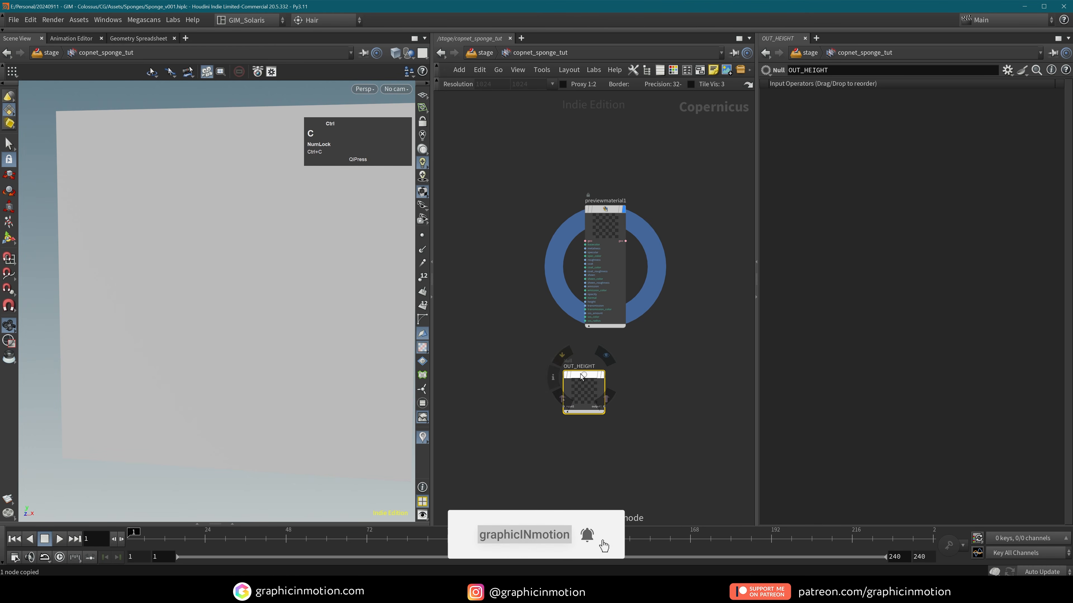
key(u)
double_click(498, 273)
double_click(529, 342)
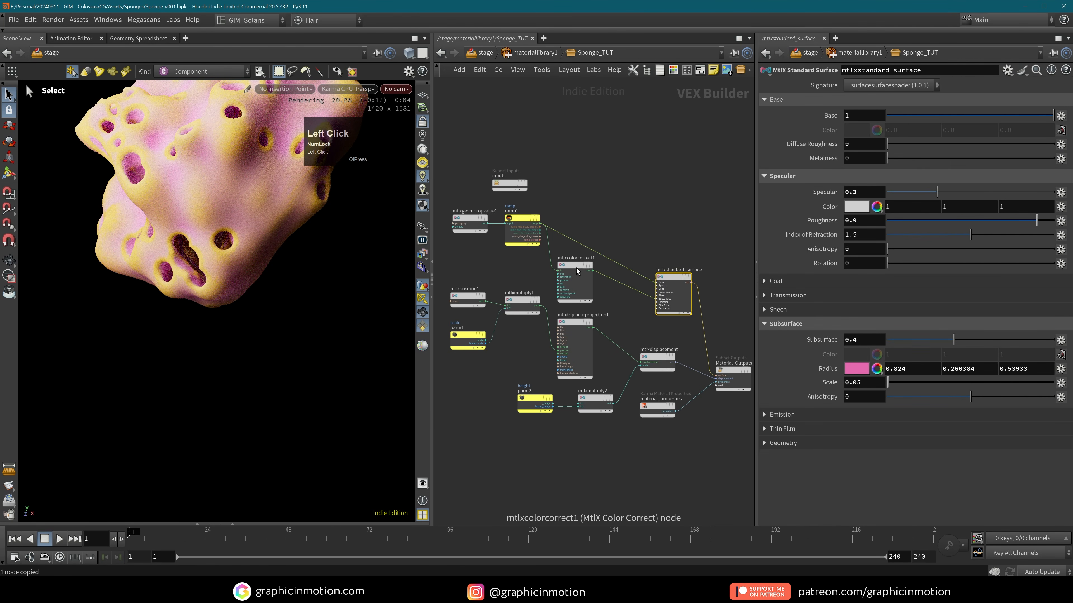
- Set Filex of mtlxtriplanarprojection1 to op:/stage/copnet_sponge_tut/OUT_HEIGHT, pasting the copied node path and adding the op: prefix
click(570, 325)
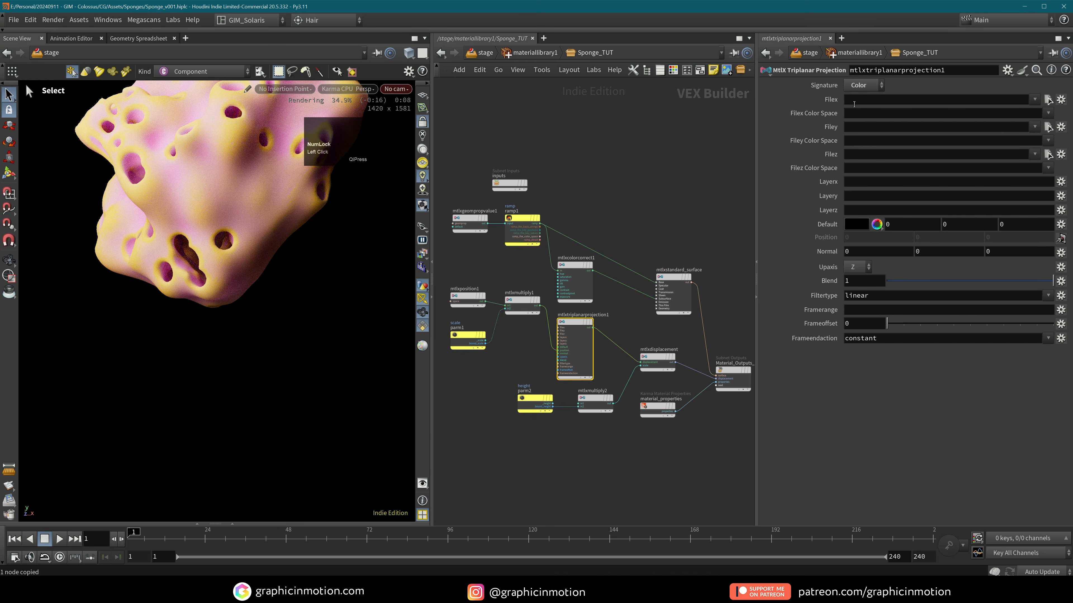
click(844, 102)
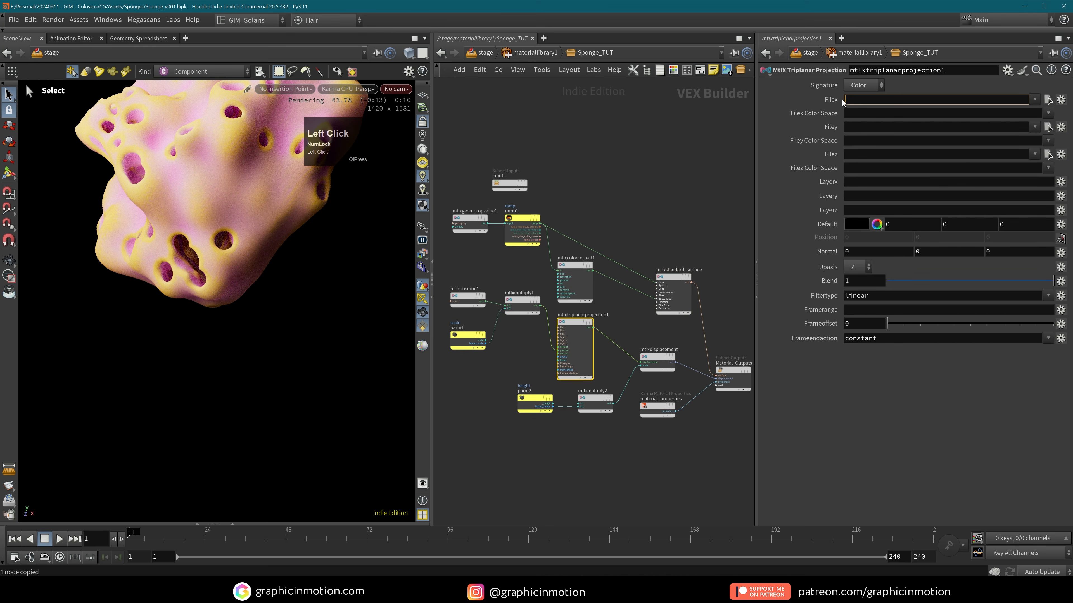
key(ctrl+v)
click(846, 102)
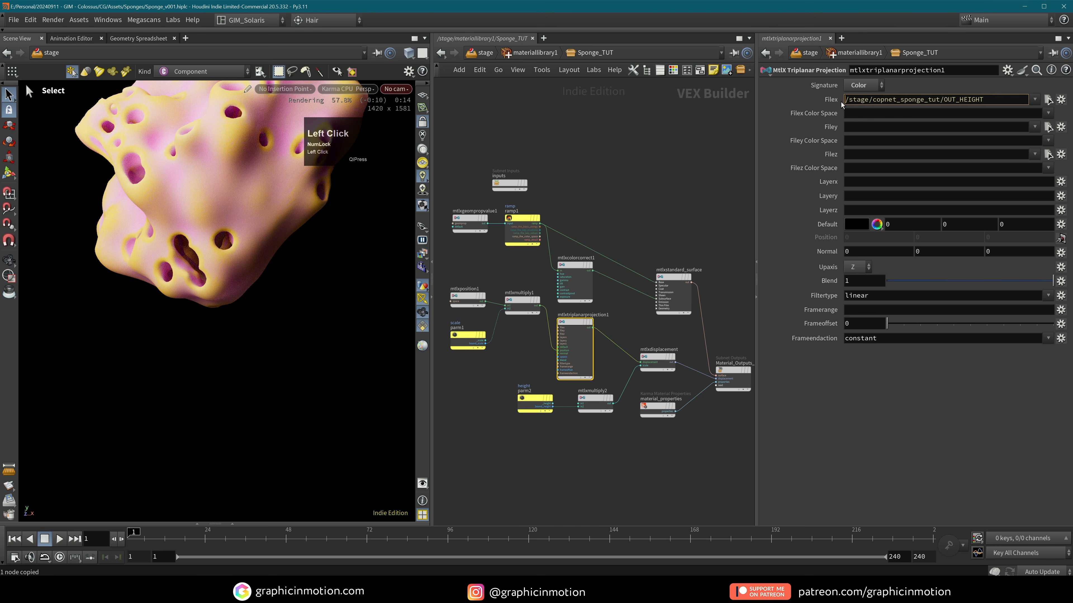
text(op)
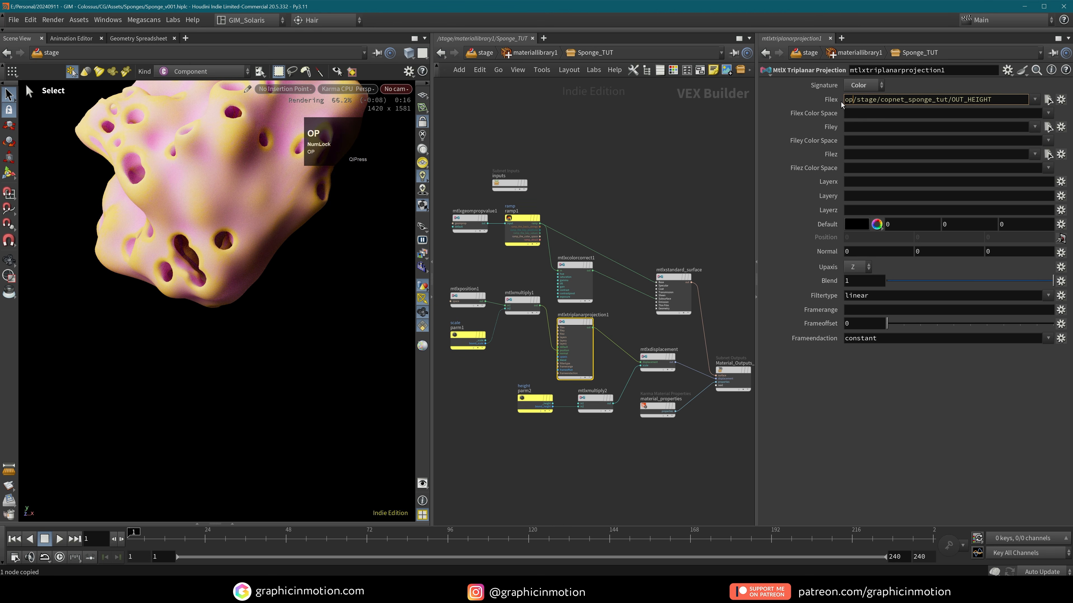
text(:)
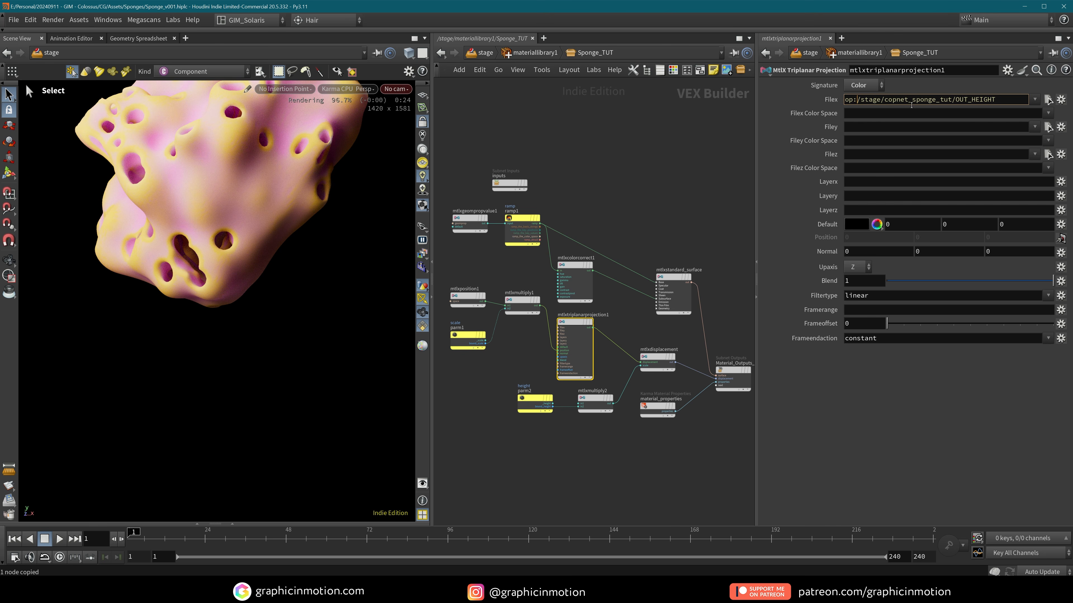
- Set the triplanar projection's Signature to Float and its Filex Color Space to Raw
click(862, 87)
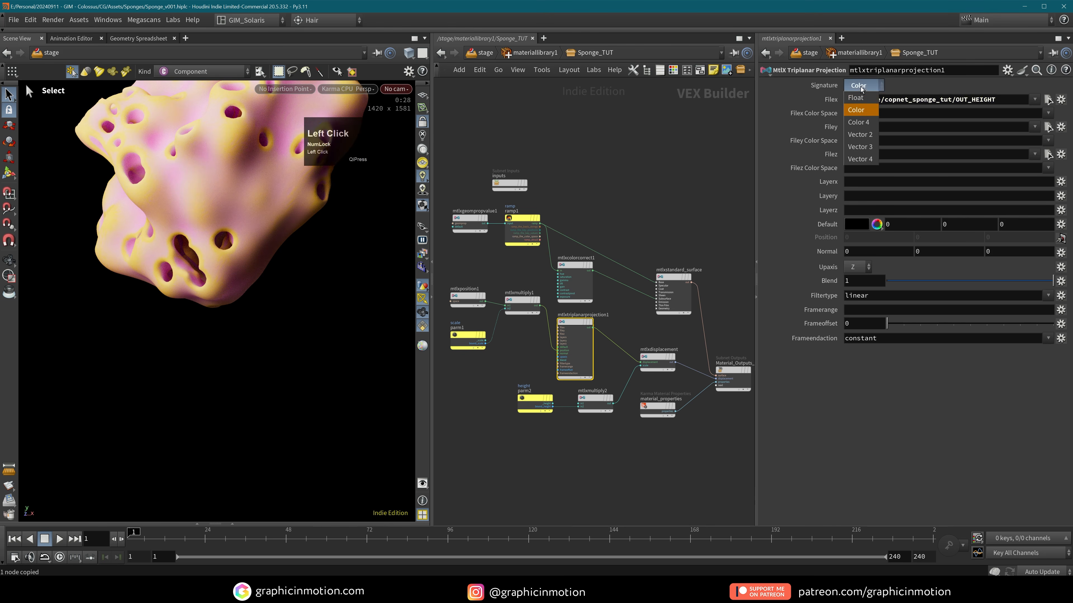
click(862, 100)
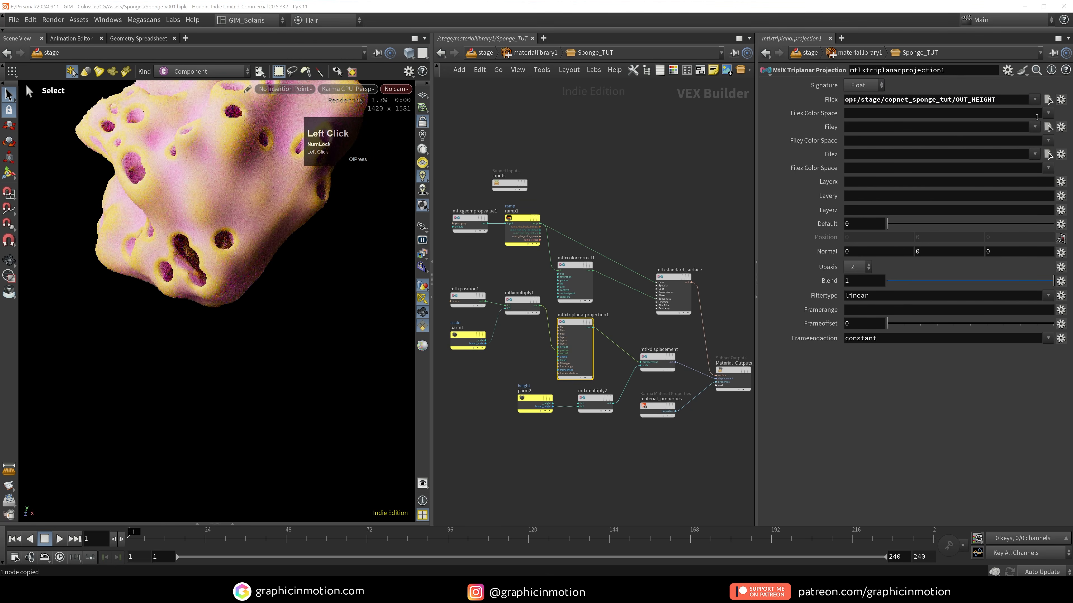
click(1048, 113)
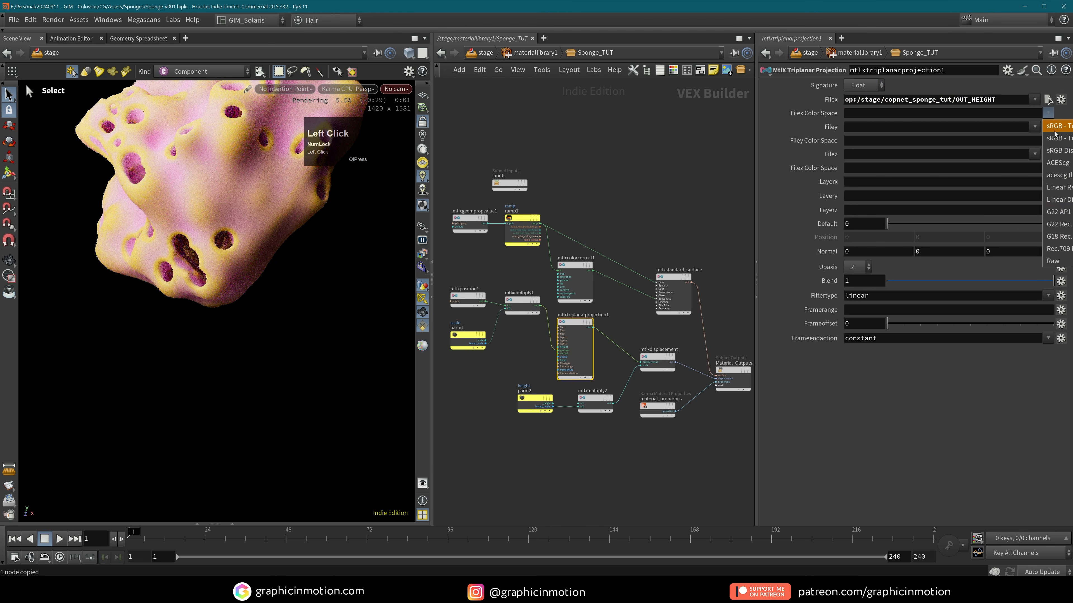
click(1056, 260)
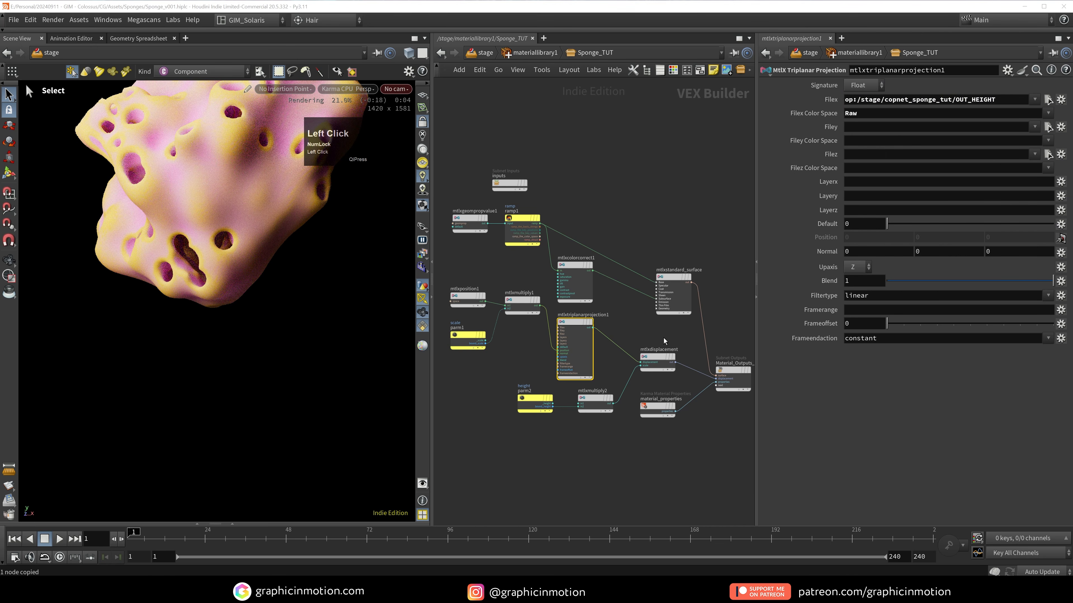
- Copy the Filex parameter of mtlxtriplanarprojection1 and paste it as a relative reference into Filey and Filez
right_click(828, 99)
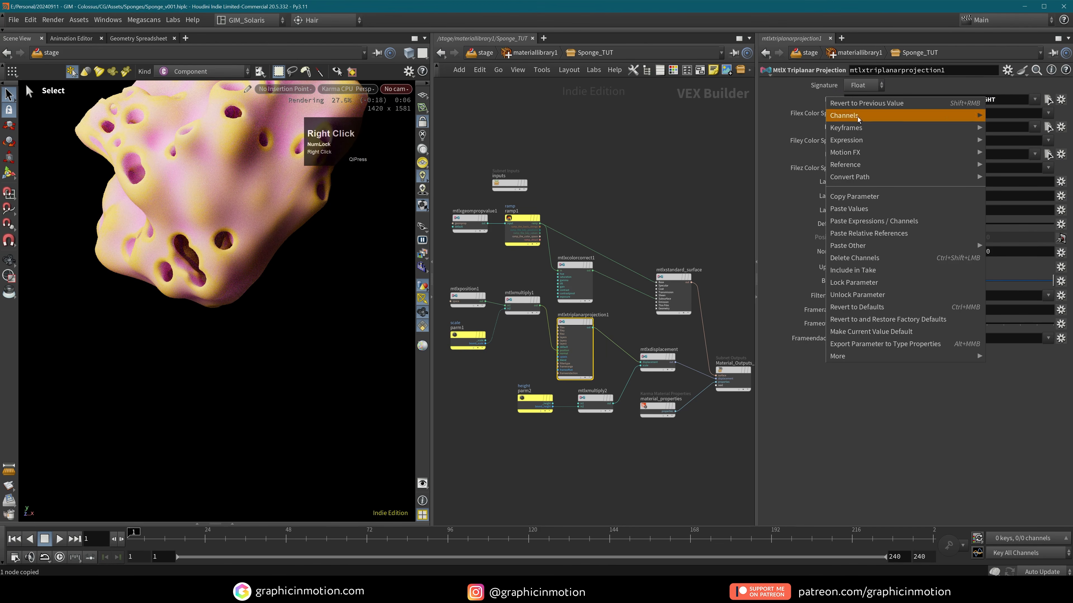
click(858, 196)
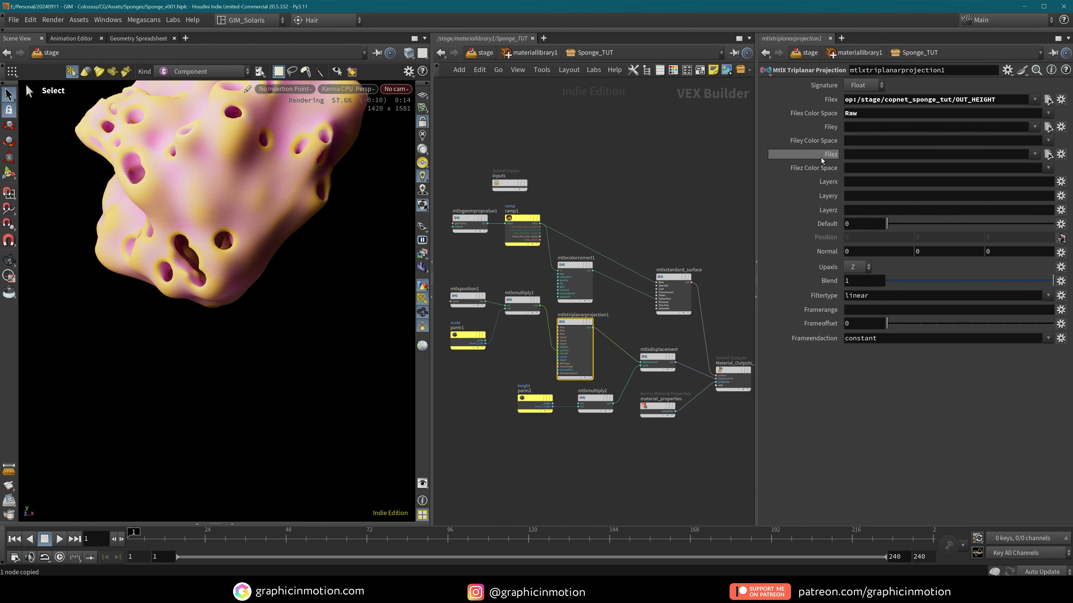
right_click(831, 129)
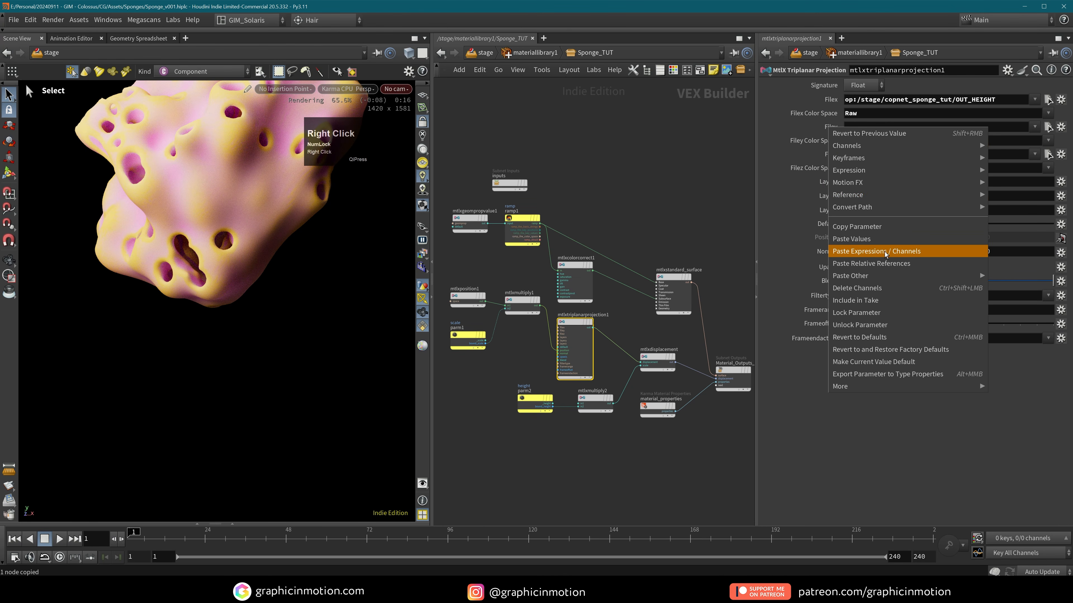
click(885, 263)
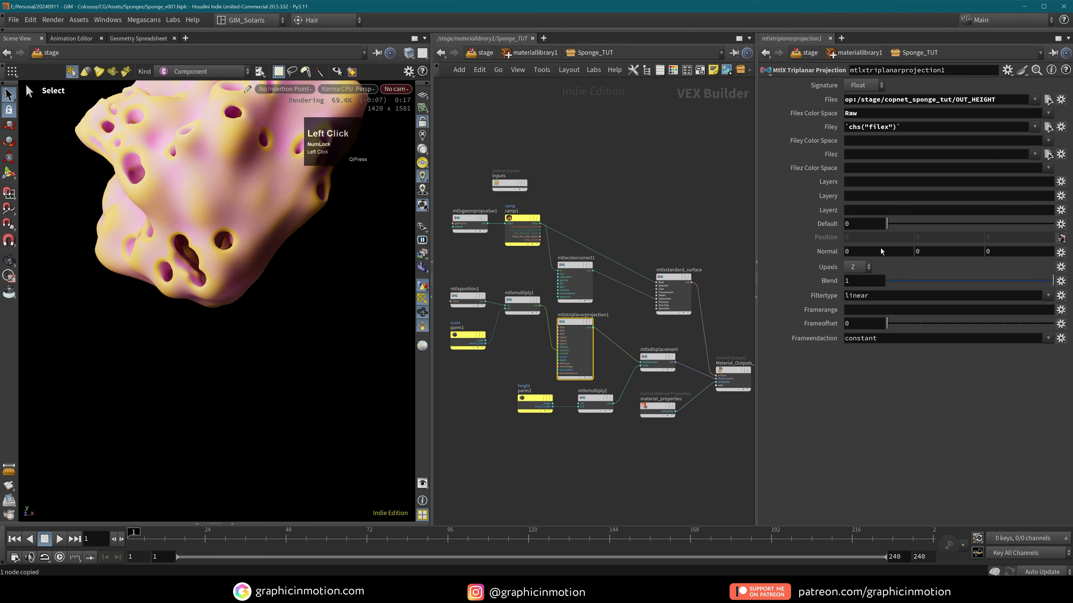
right_click(830, 156)
click(872, 291)
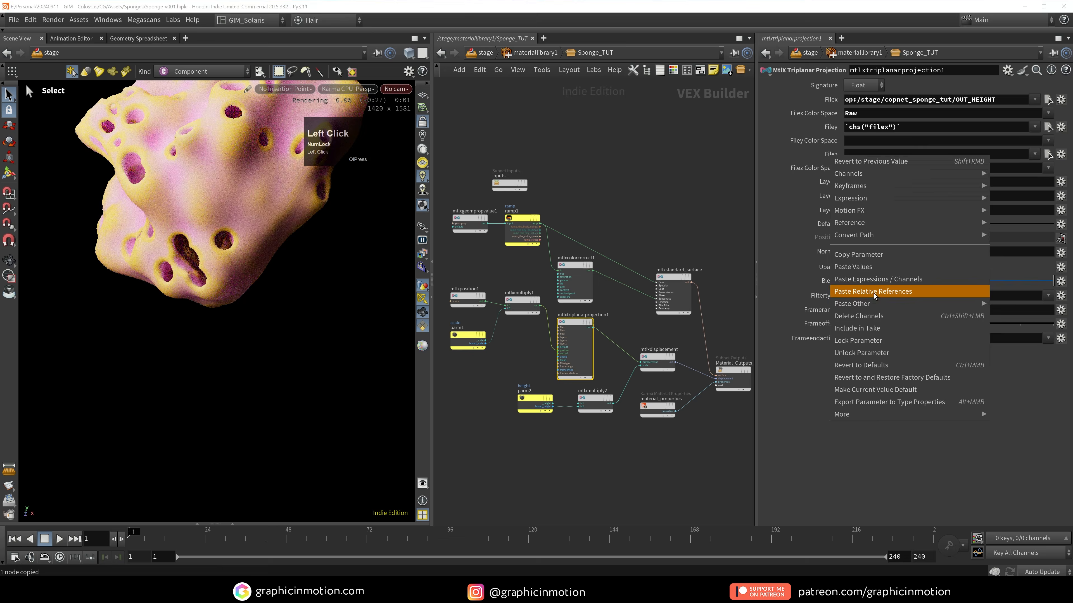
- Set the Filey Color Space and Filez Color Space of the triplanar projection to Raw
click(1048, 140)
click(1052, 288)
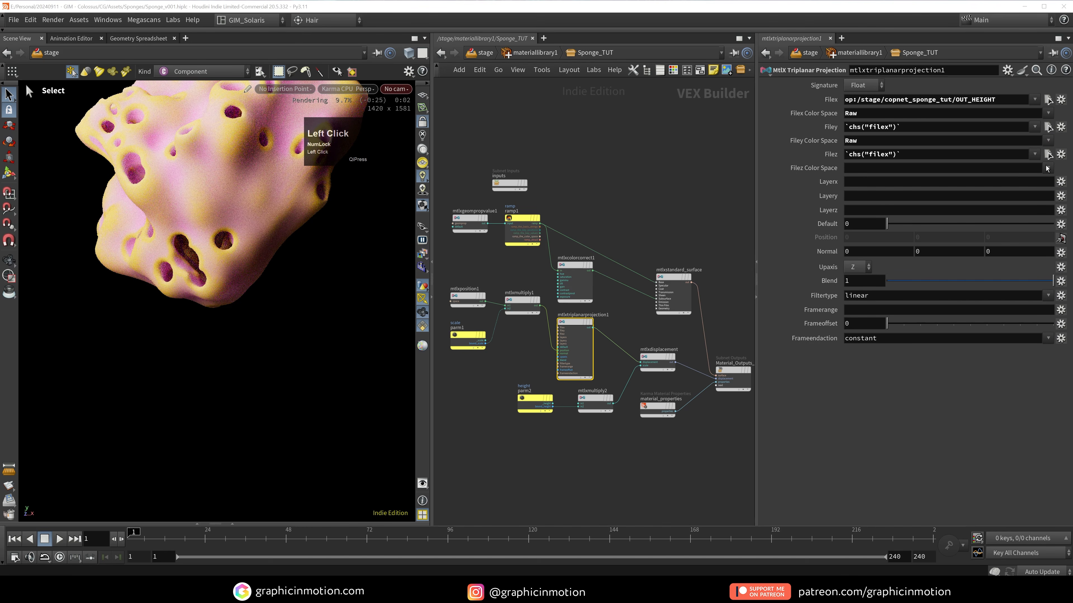
click(1046, 168)
click(1052, 315)
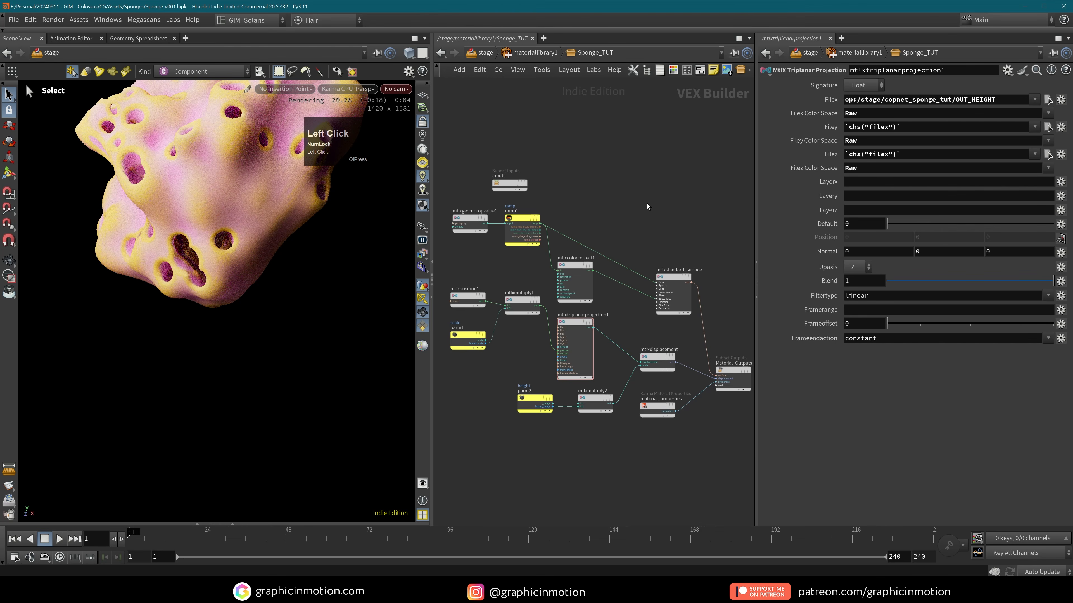
- Inspect the rendered sponge from another angle, then leave the material and go into the copnet_sponge_tut network at stage level
alt+middle_drag(262, 162, 247, 248)
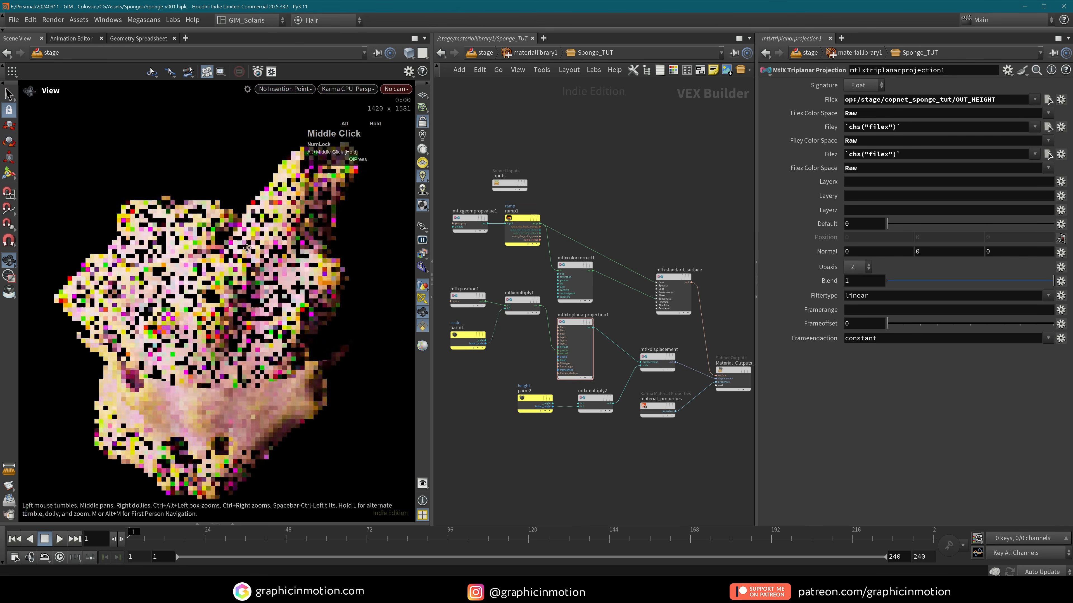
alt+drag(246, 248, 220, 279)
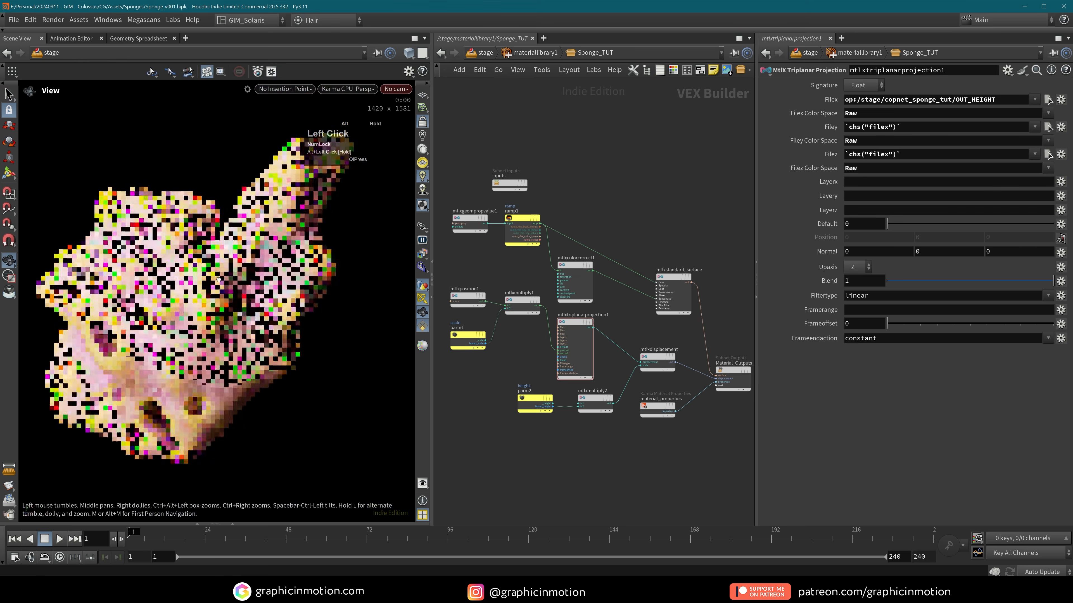
alt+middle_drag(359, 282, 277, 280)
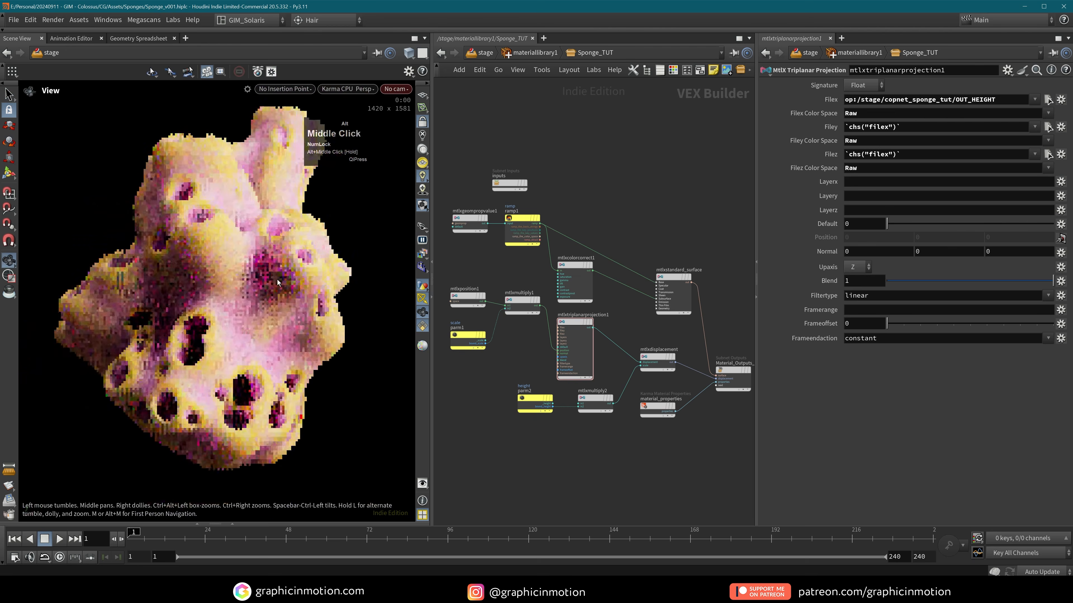
click(663, 194)
key(u)
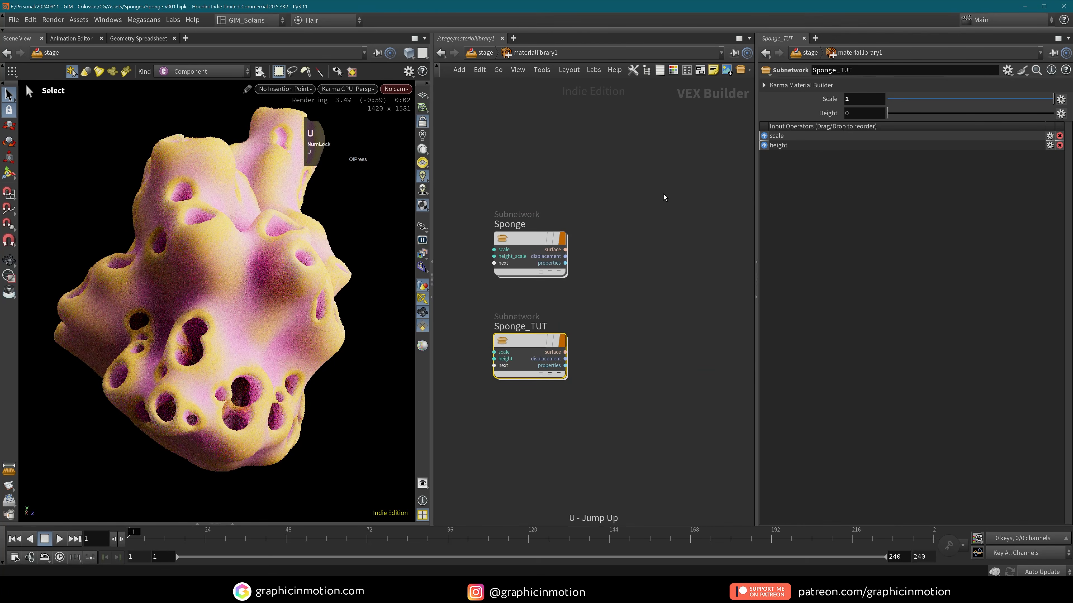
key(u)
double_click(647, 281)
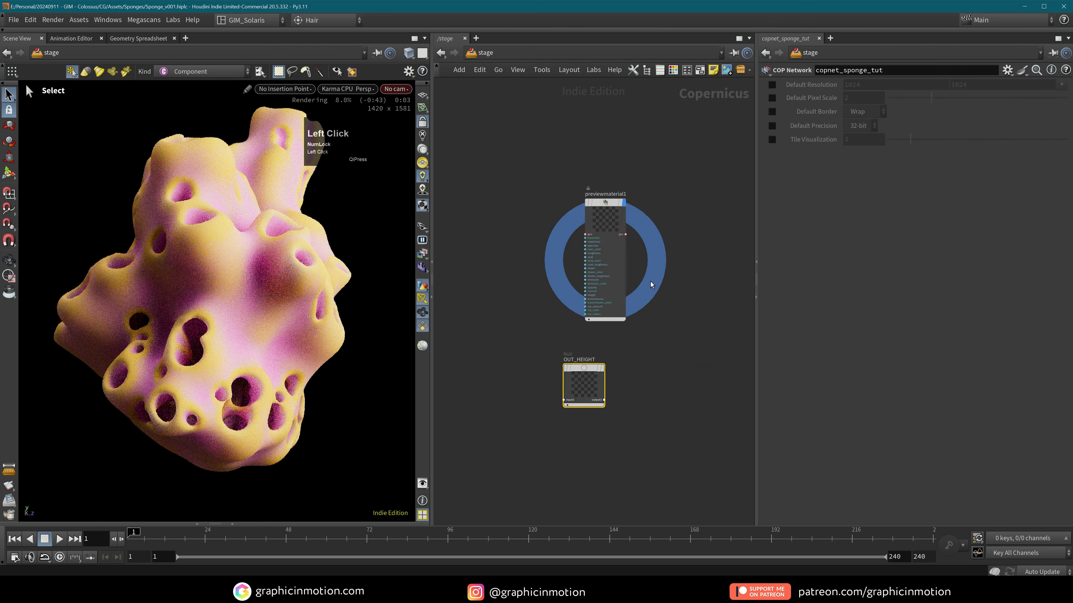
- Examine the pore structure in the natural sponge photos on the reference board, then return to the Houdini network
middle_drag(650, 368, 675, 344)
alt+drag(167, 333, 321, 338)
middle_drag(611, 351, 650, 364)
drag(650, 364, 665, 361)
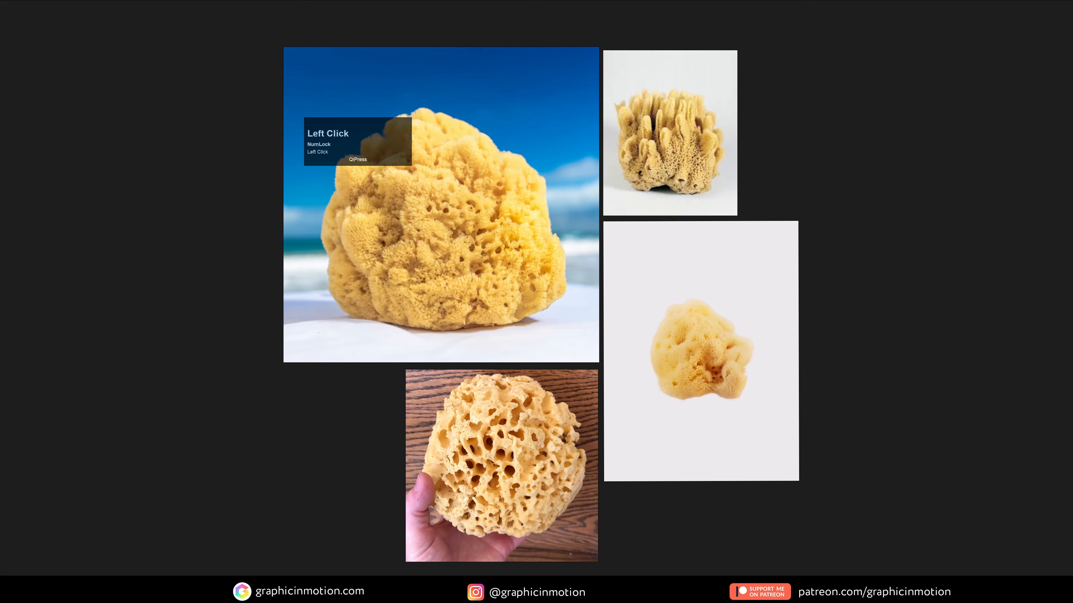
scroll(610, 221, down, 2)
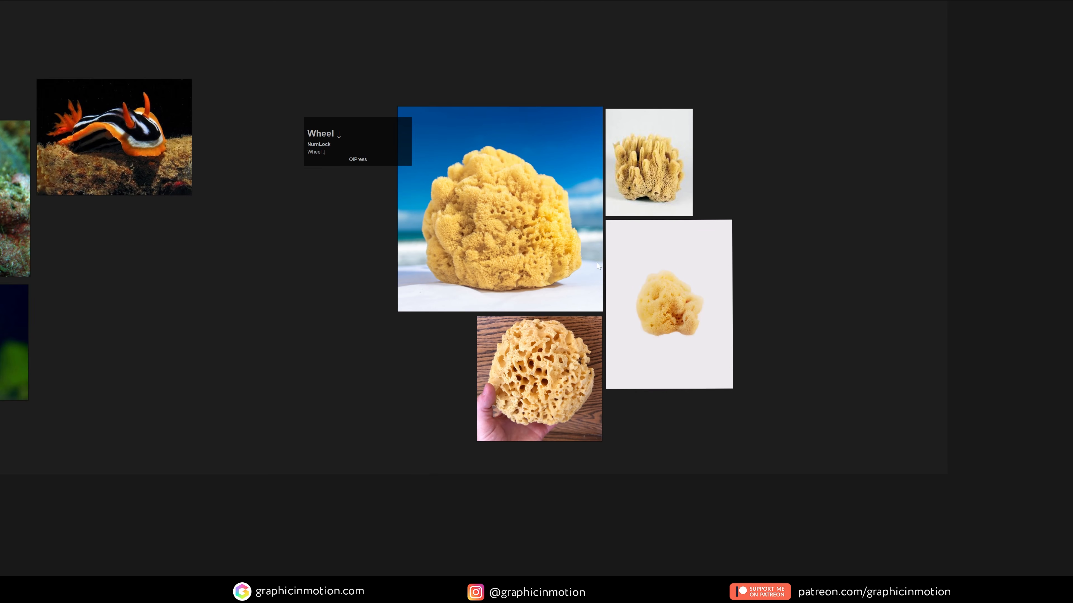
scroll(528, 241, up, 2)
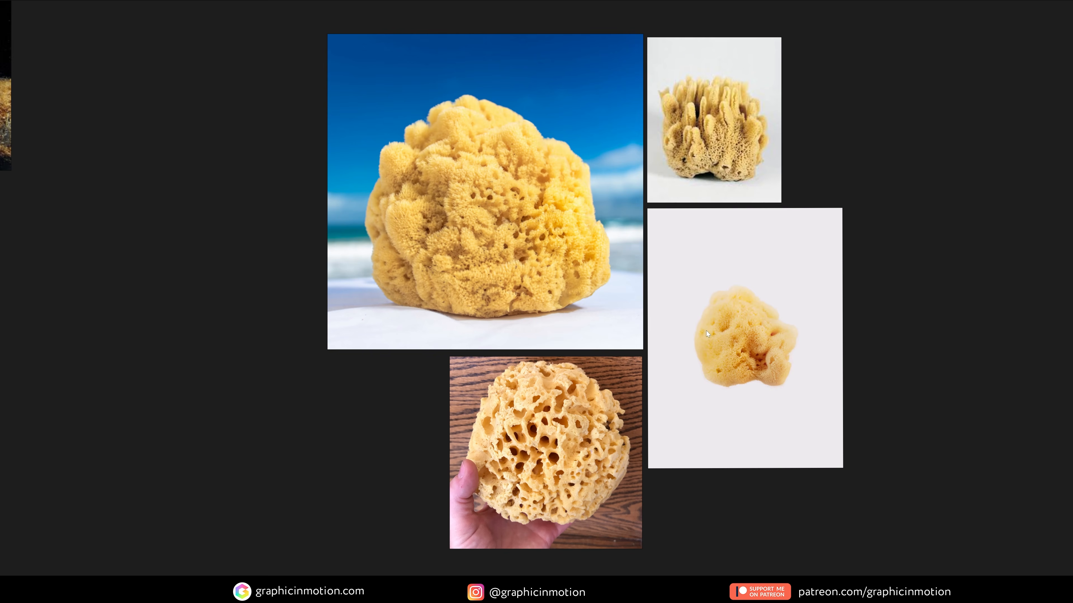
click(955, 125)
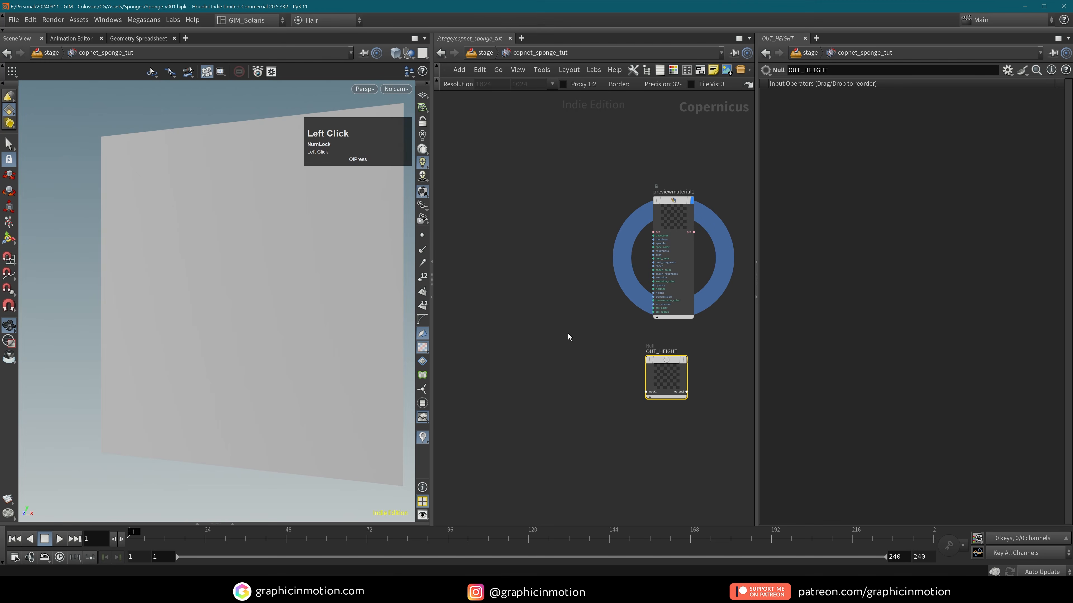
- Add a Worley Noise node in the empty area beside the existing preview material and OUT_HEIGHT nodes
middle_drag(568, 337, 601, 331)
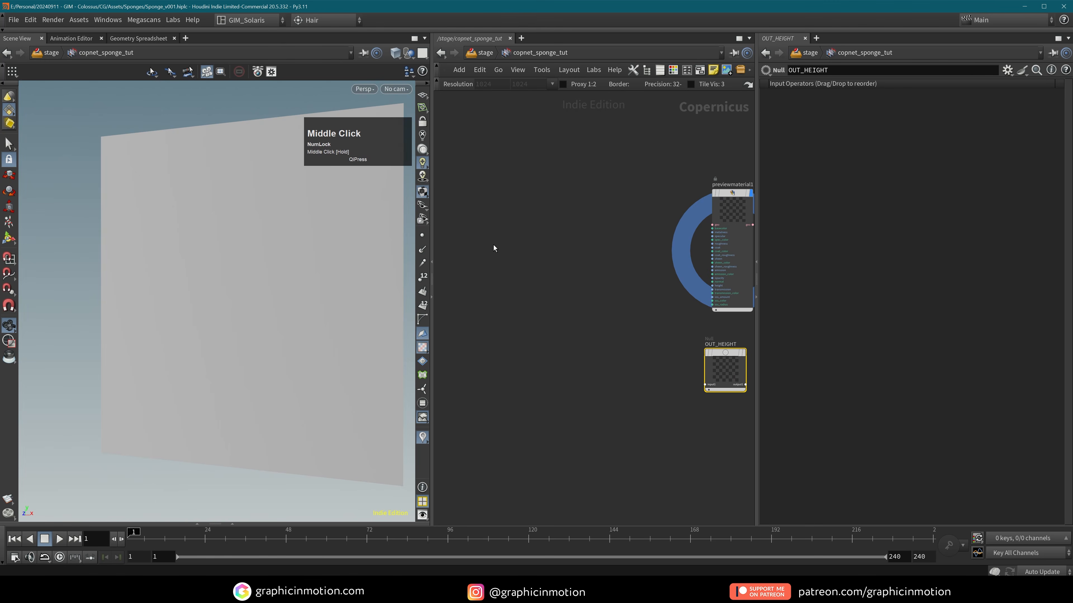
key(Tab)
text(n)
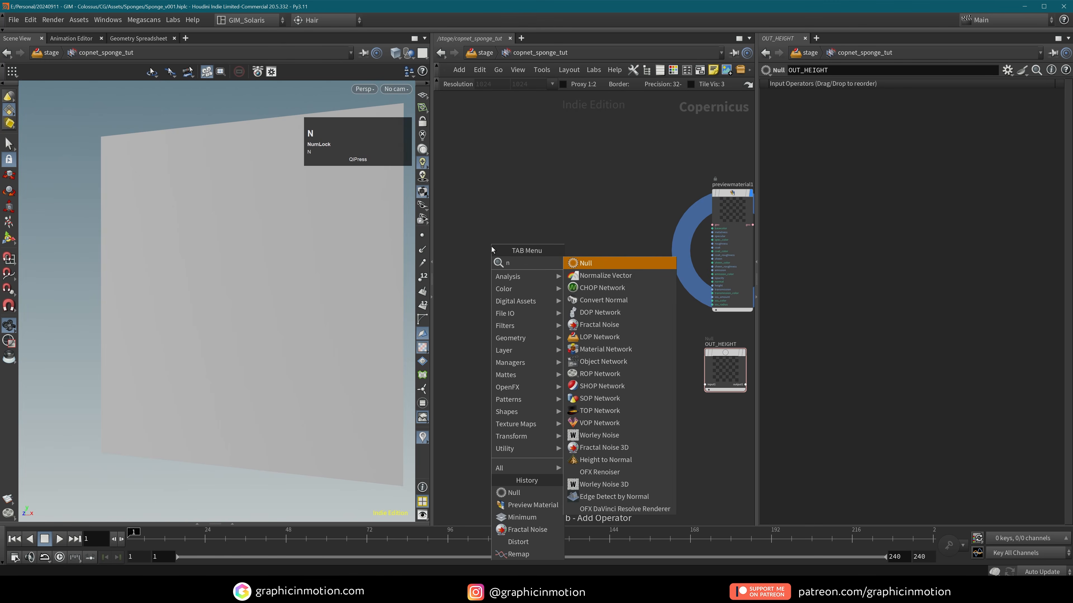
text(oi)
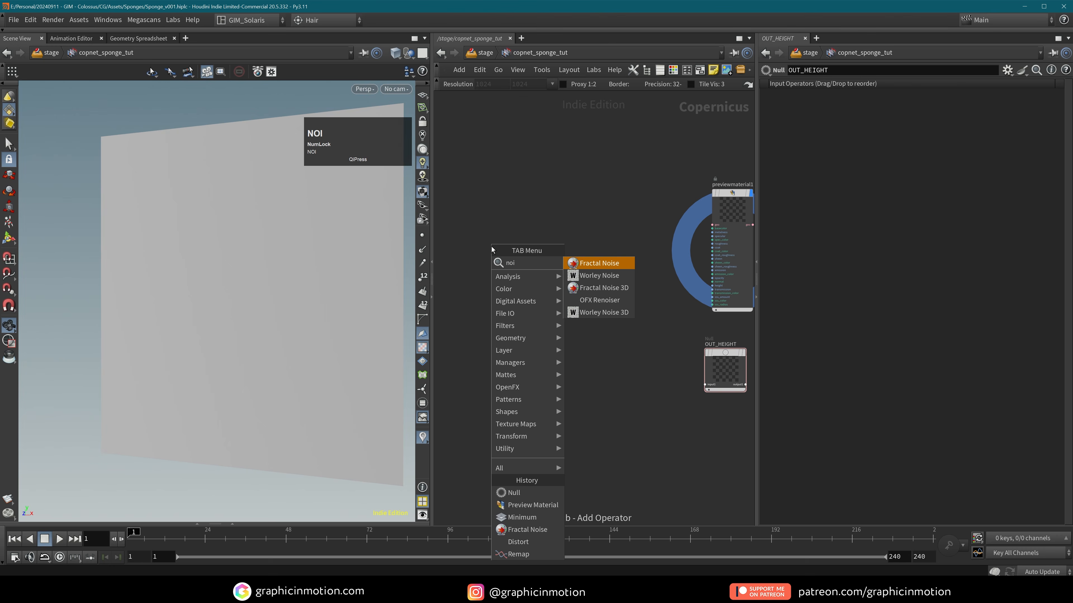
click(599, 275)
click(500, 253)
middle_drag(567, 300, 623, 300)
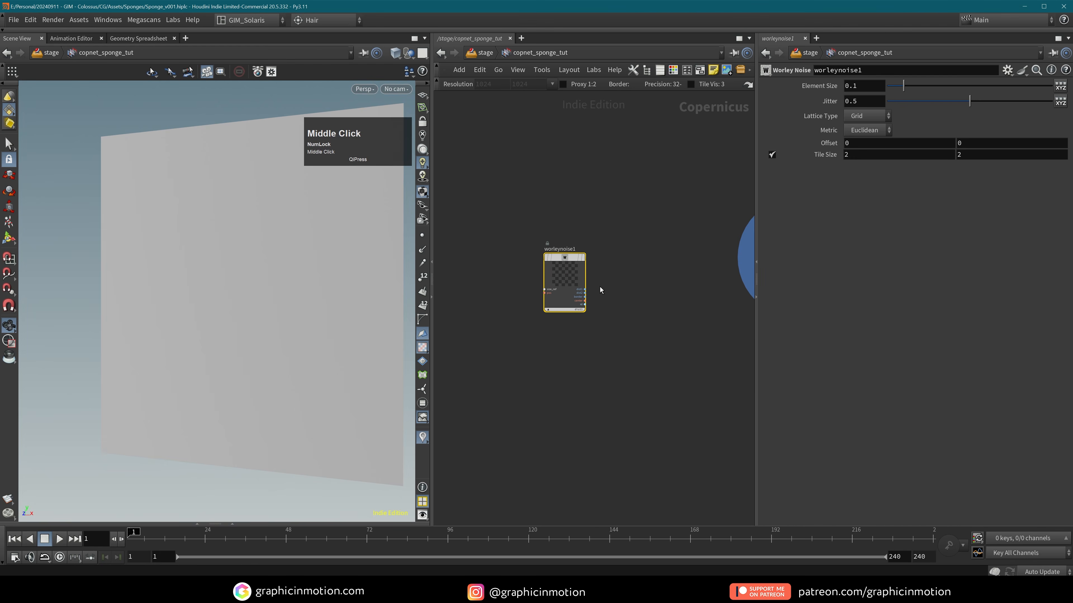
- Display worleynoise1 in the viewport and set its Element Size to 0.045 and Jitter to 0.822
click(582, 262)
alt+drag(369, 257, 280, 267)
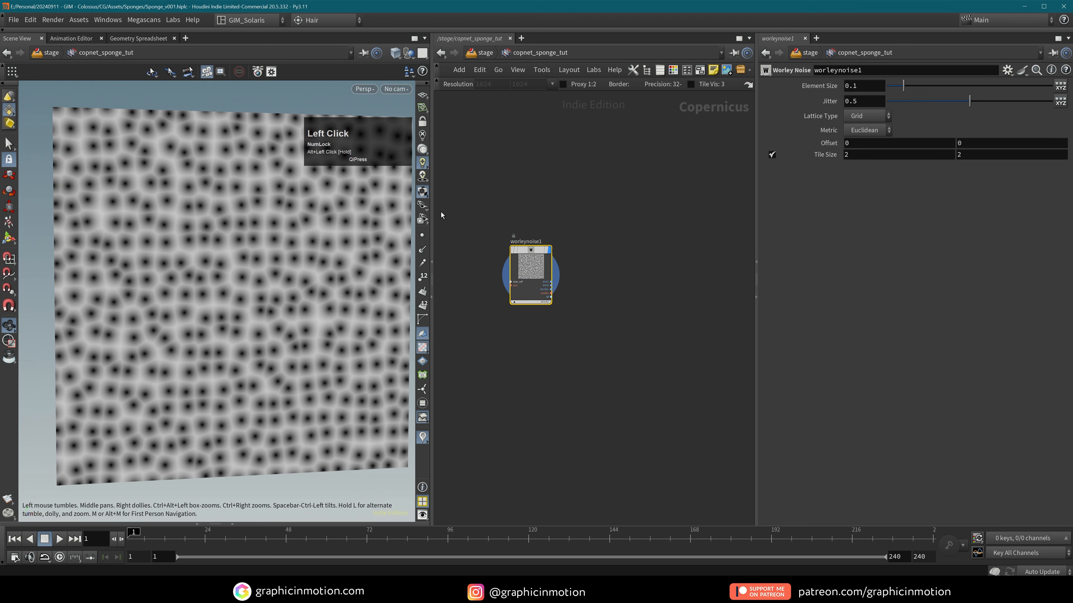
drag(904, 86, 895, 86)
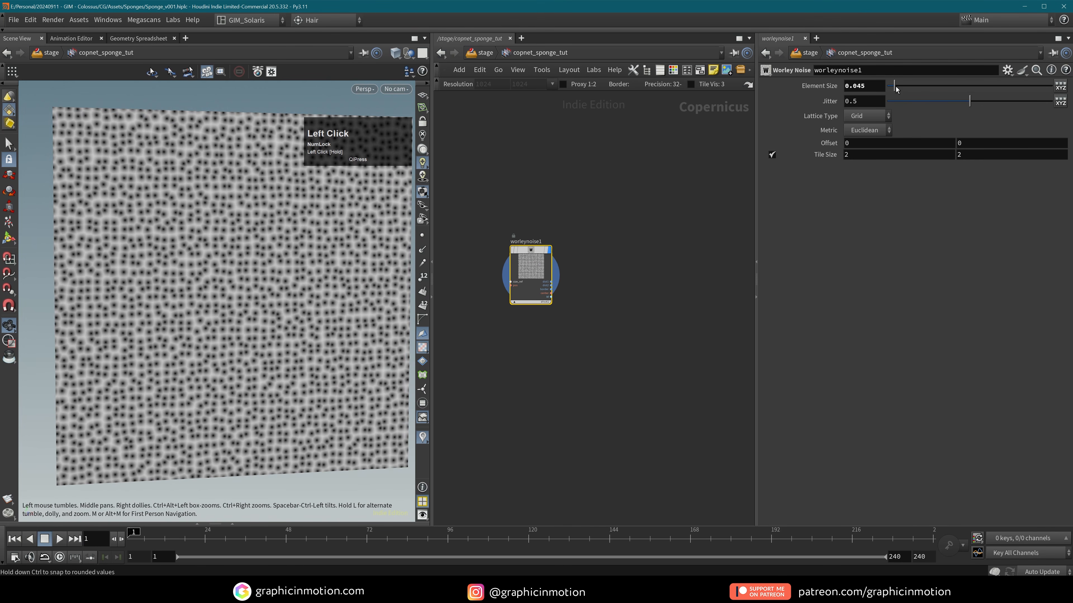
drag(969, 101, 1024, 106)
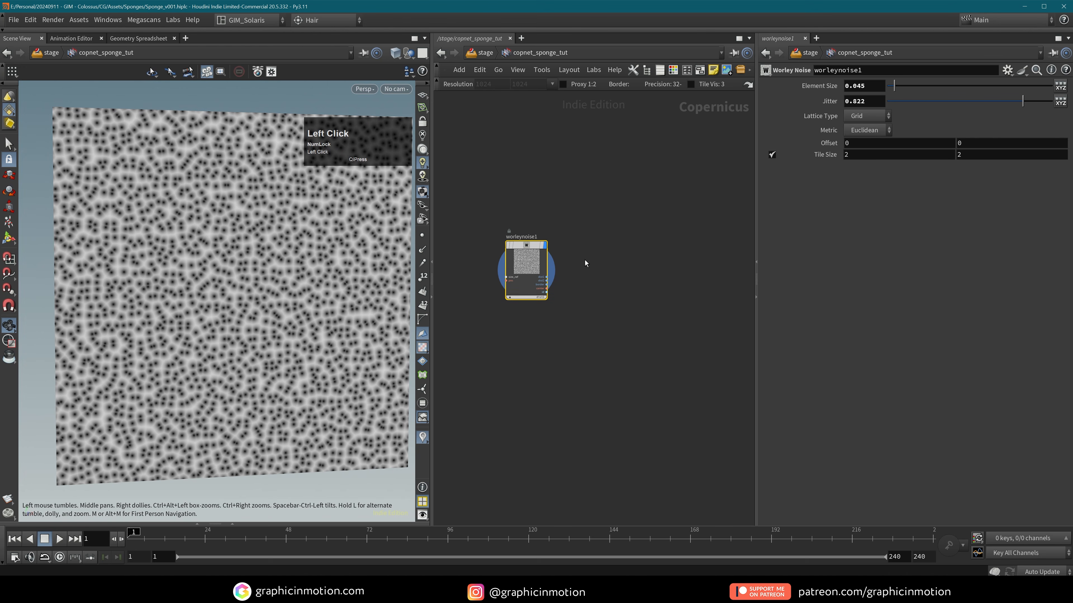
- Add a Distort node beside worleynoise1, feed the noise's dist1 output into its source input and display the Distort node
key(Tab)
text(dist)
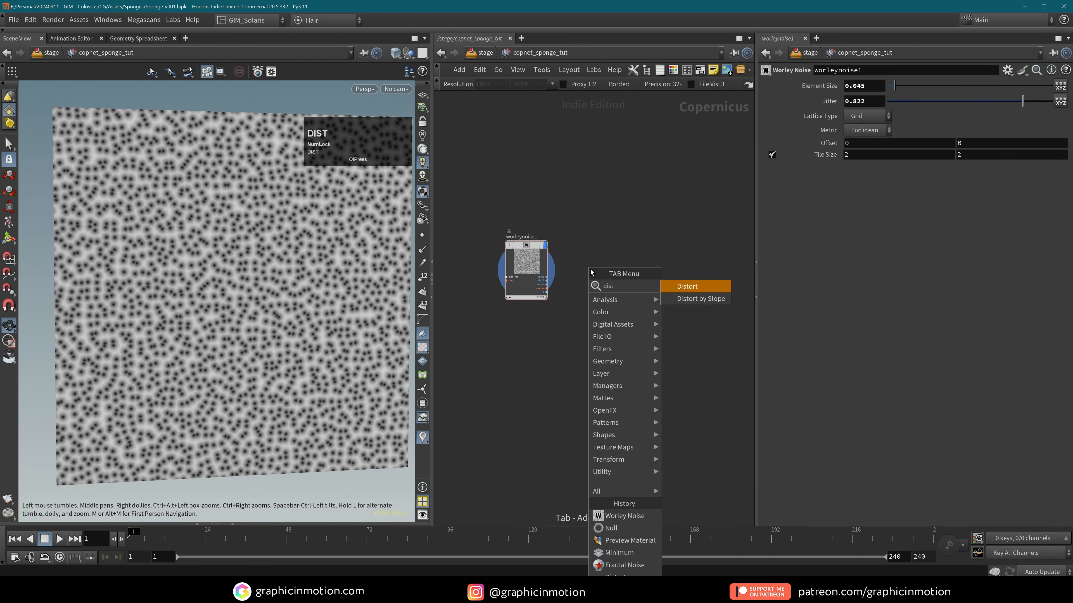
click(678, 287)
click(662, 277)
scroll(573, 298, up, 2)
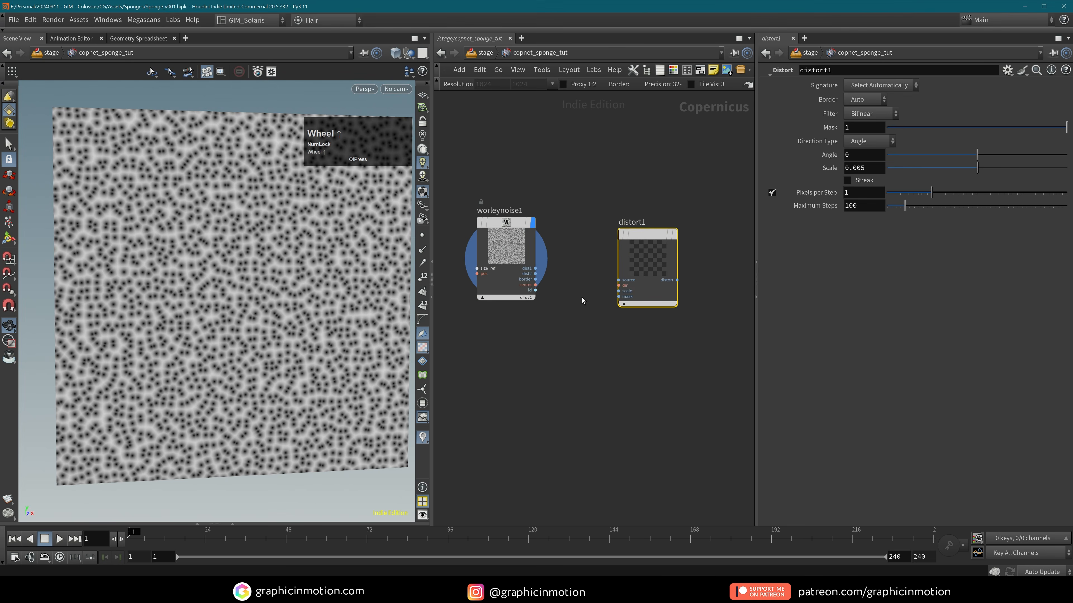
drag(536, 269, 619, 281)
click(679, 207)
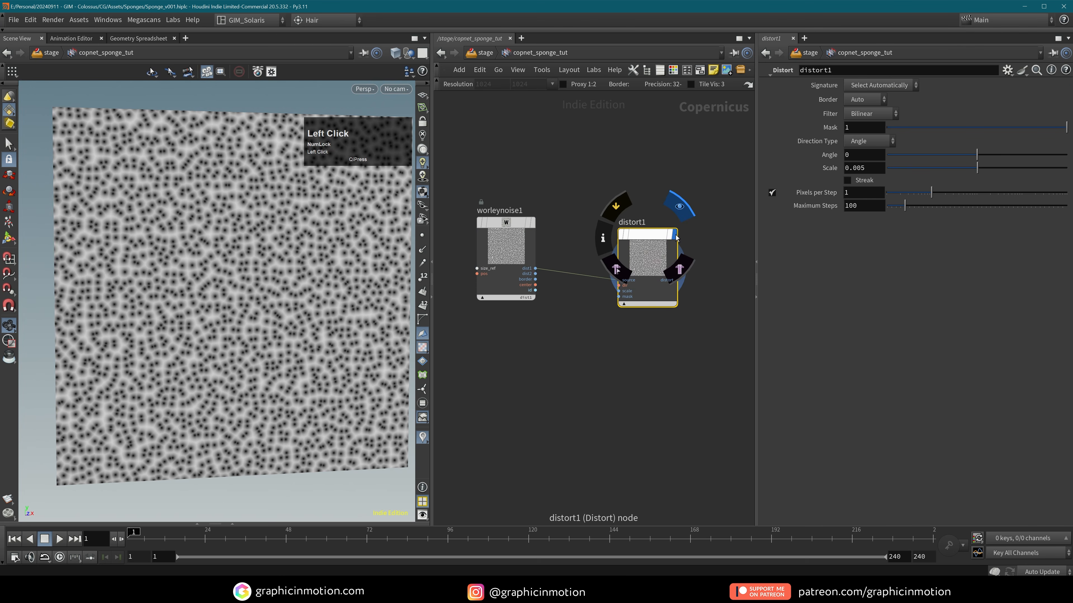
drag(646, 239, 644, 230)
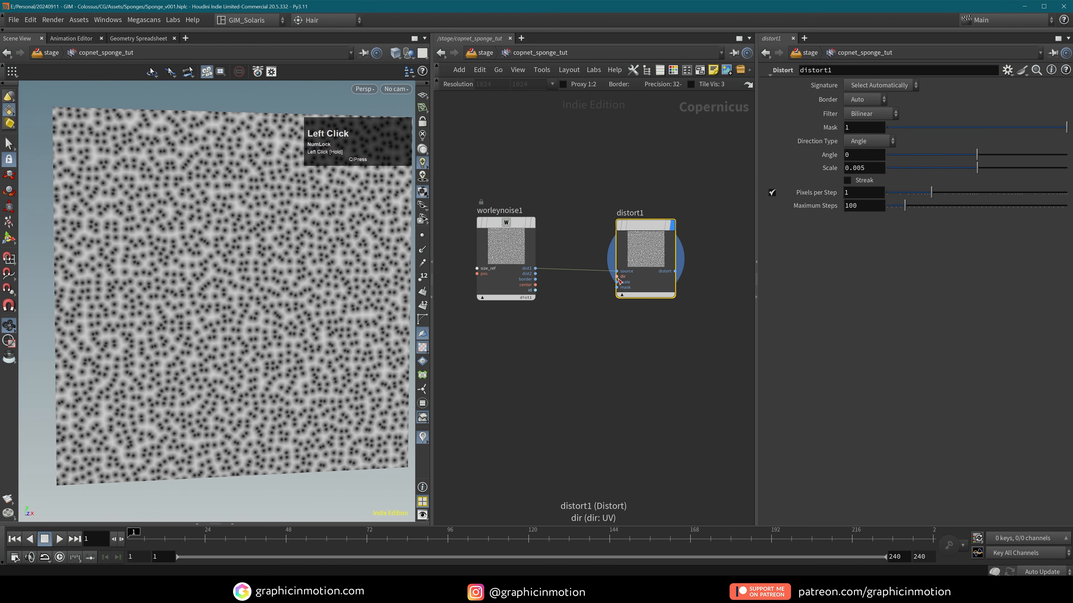
- Add a Fractal Noise node below worleynoise1 and set its Signature to UV
key(Tab)
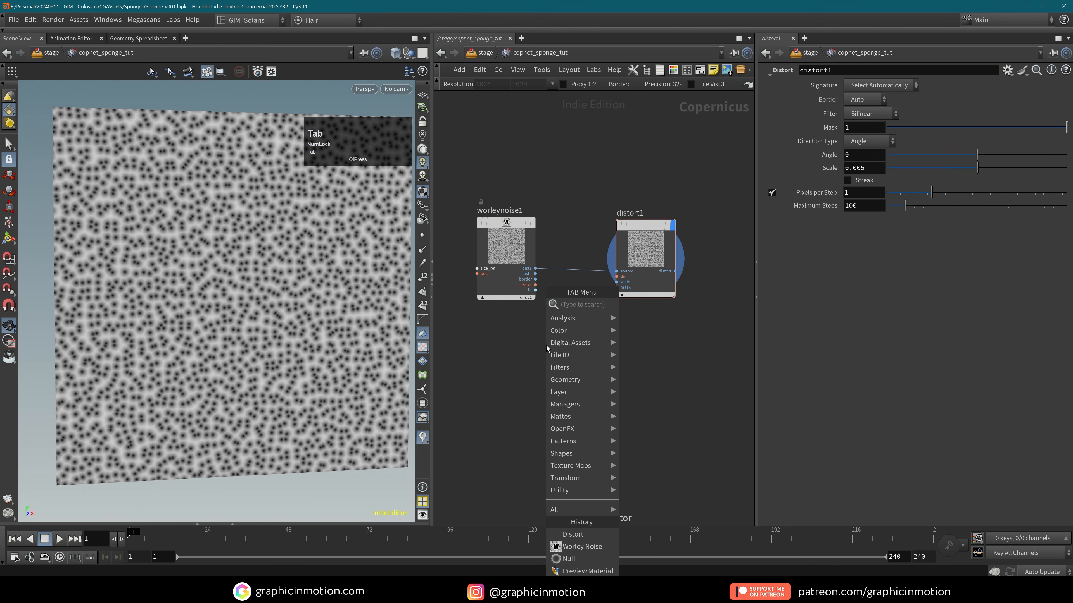
text(nois)
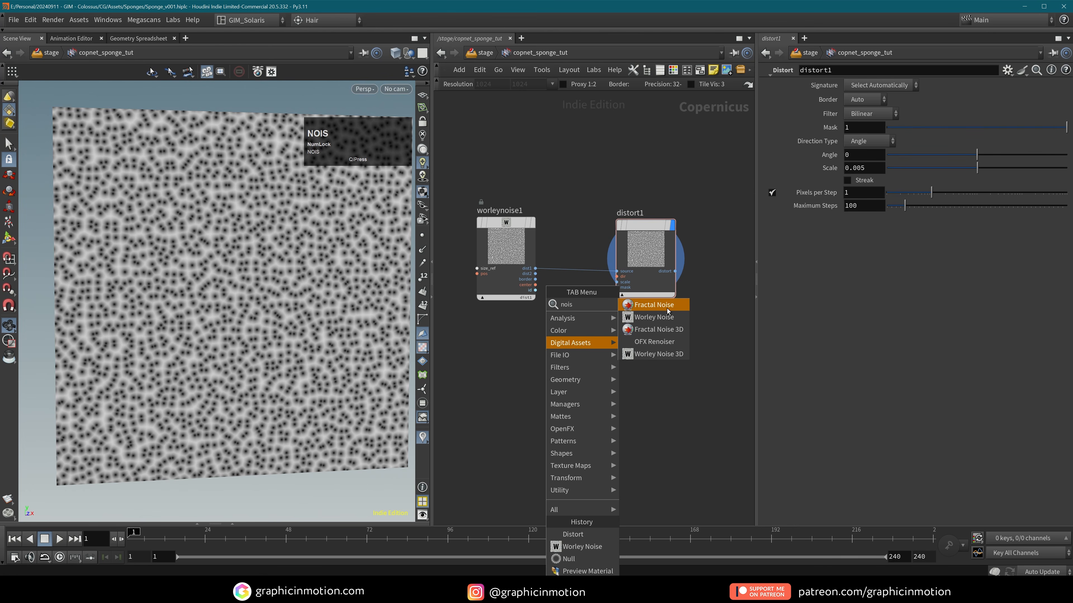
click(668, 309)
click(545, 359)
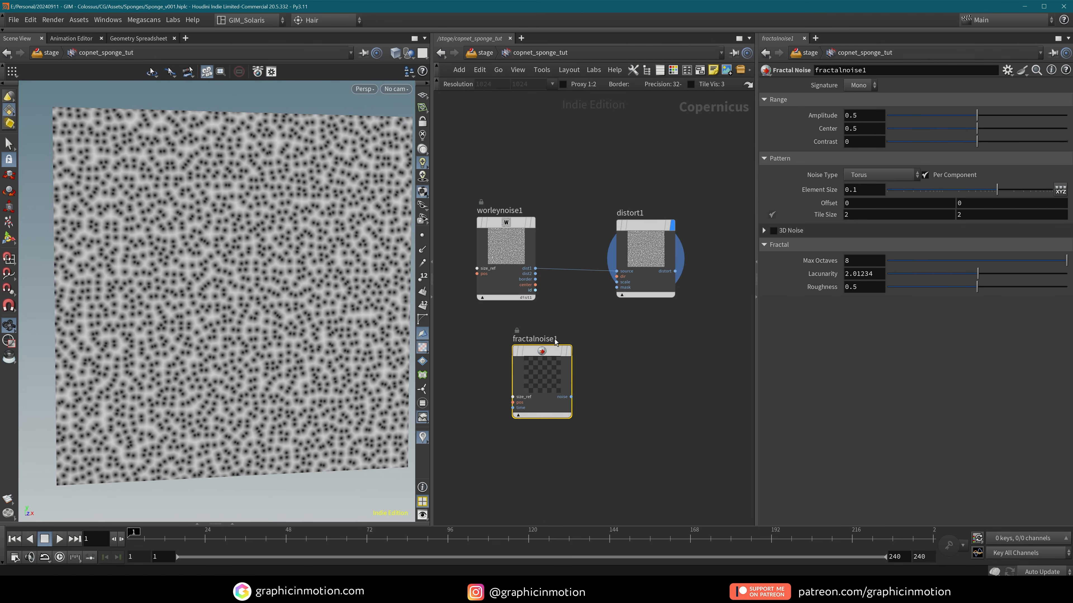
click(545, 352)
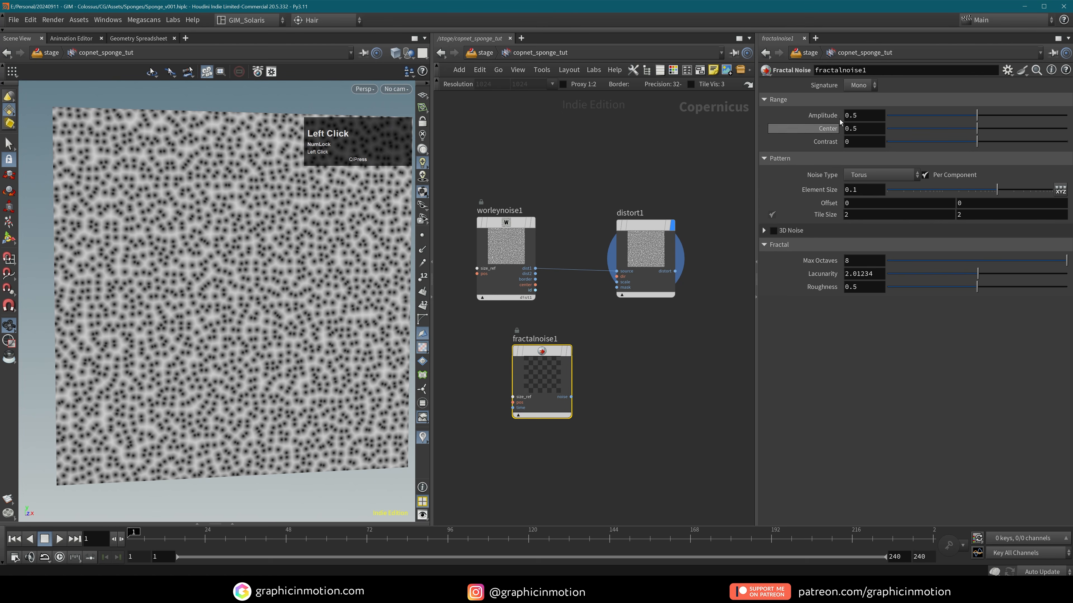
click(860, 86)
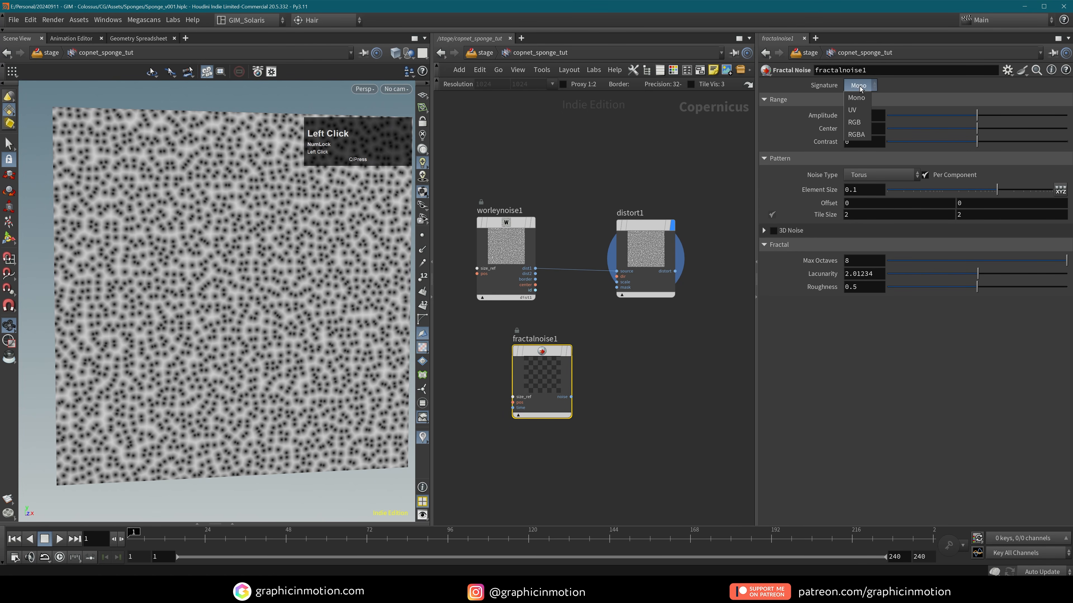
click(862, 108)
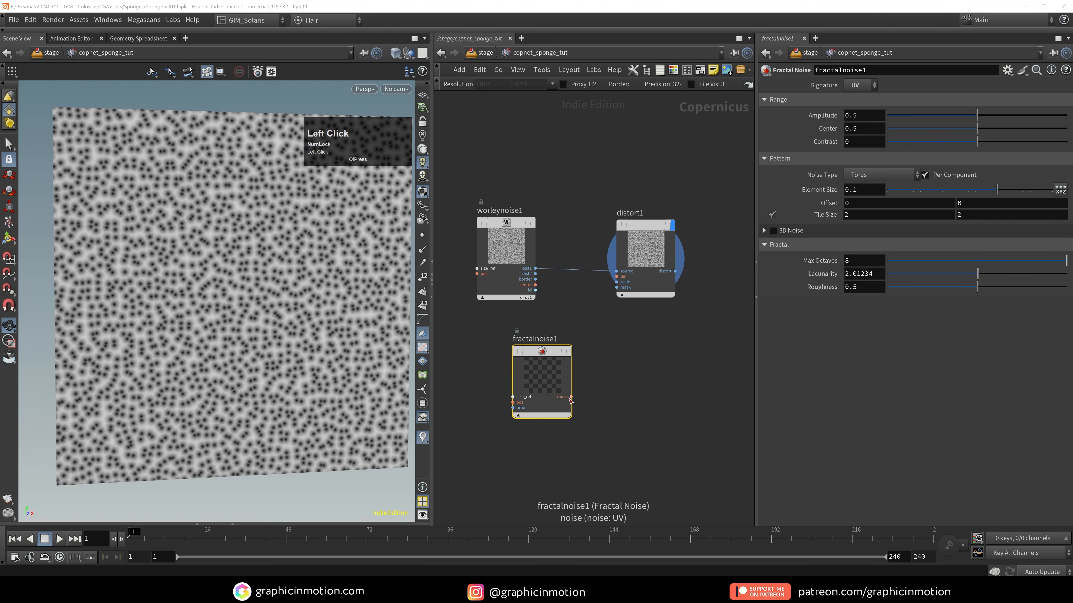
- Connect the noise output of fractalnoise1 to the dir input of distort1 and select distort1
drag(571, 397, 591, 344)
drag(601, 284, 601, 279)
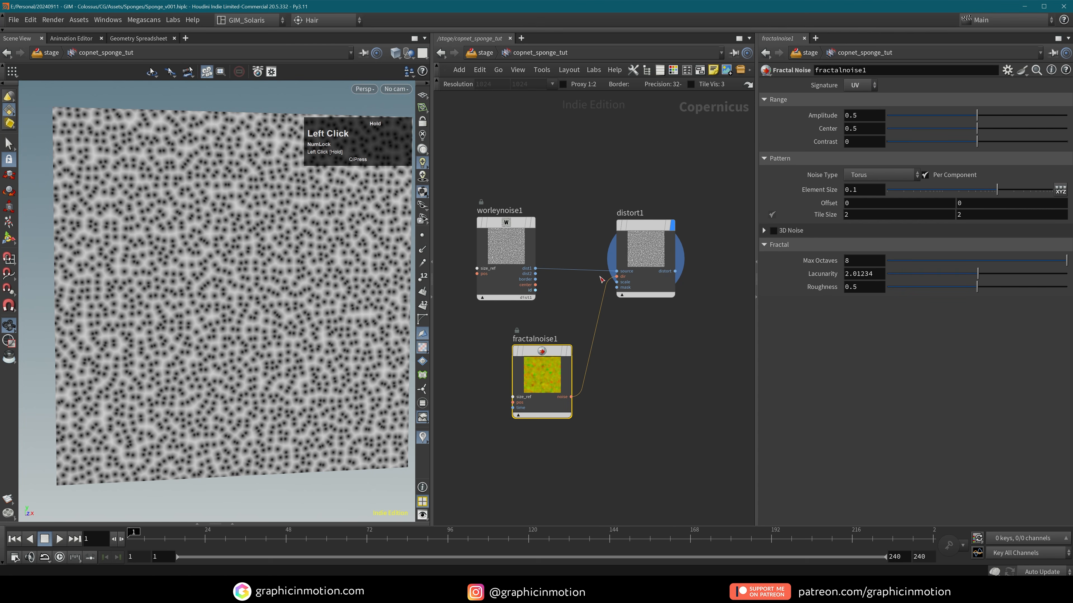
click(645, 249)
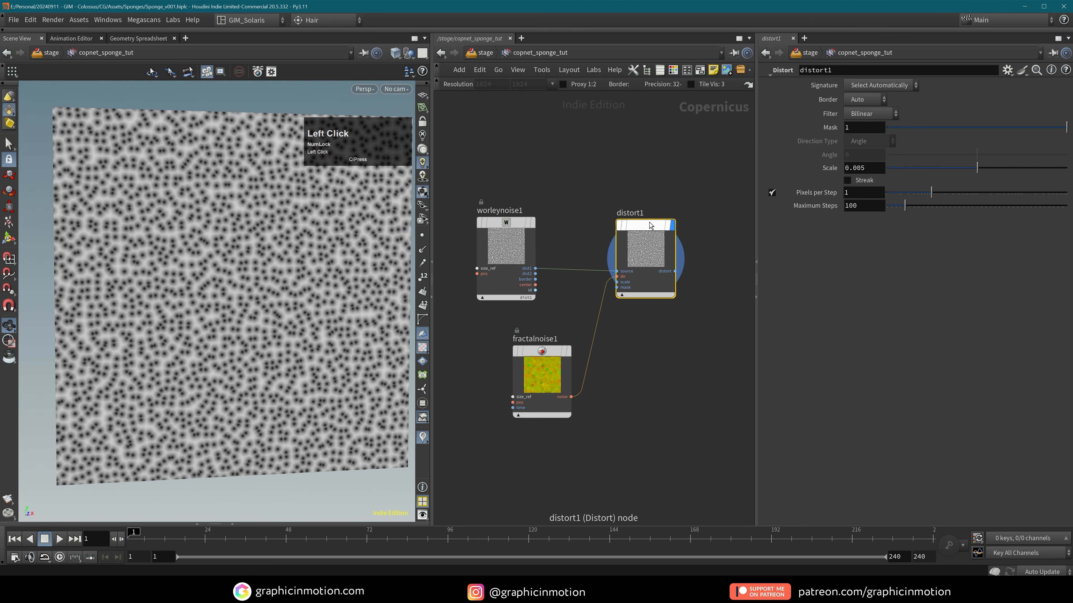
- Set distort1's Scale to 0.25, and give fractalnoise1 an Element Size of 0.0194688 and a Roughness of 0.95
drag(977, 167, 1001, 168)
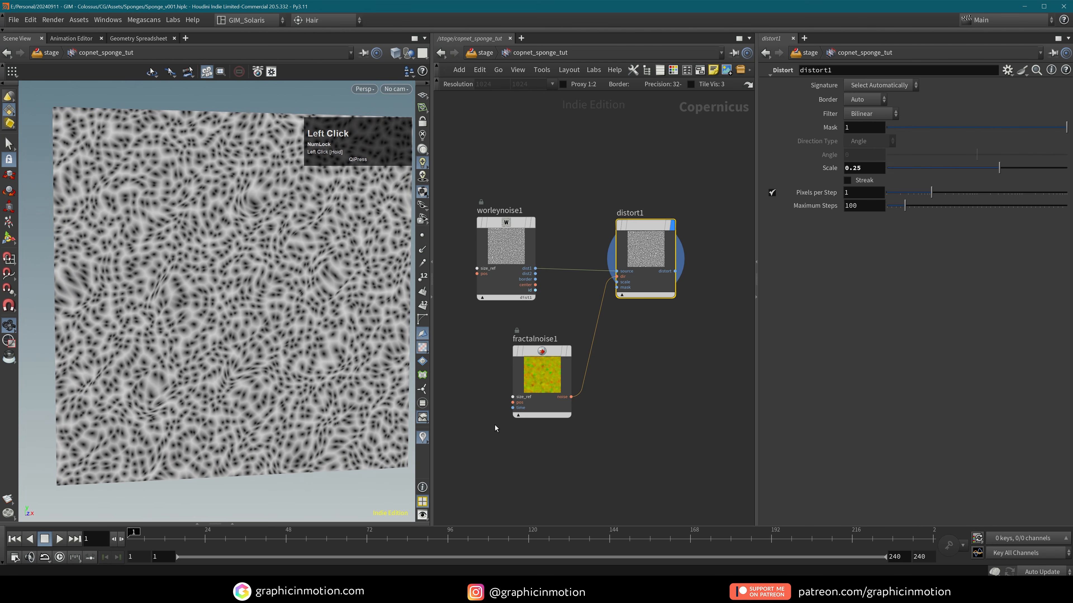
click(542, 372)
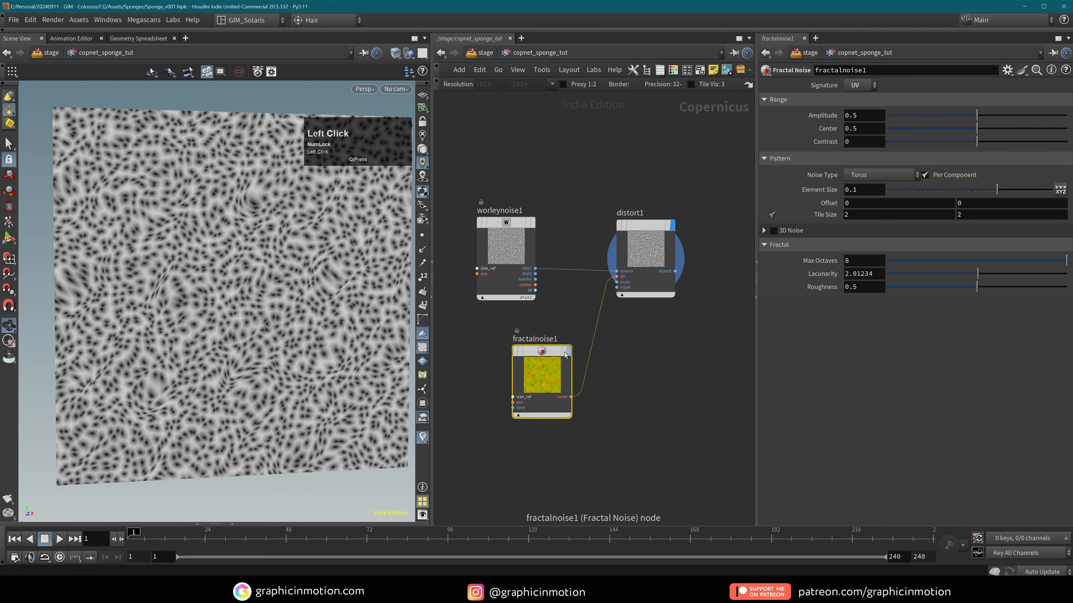
drag(981, 192, 990, 191)
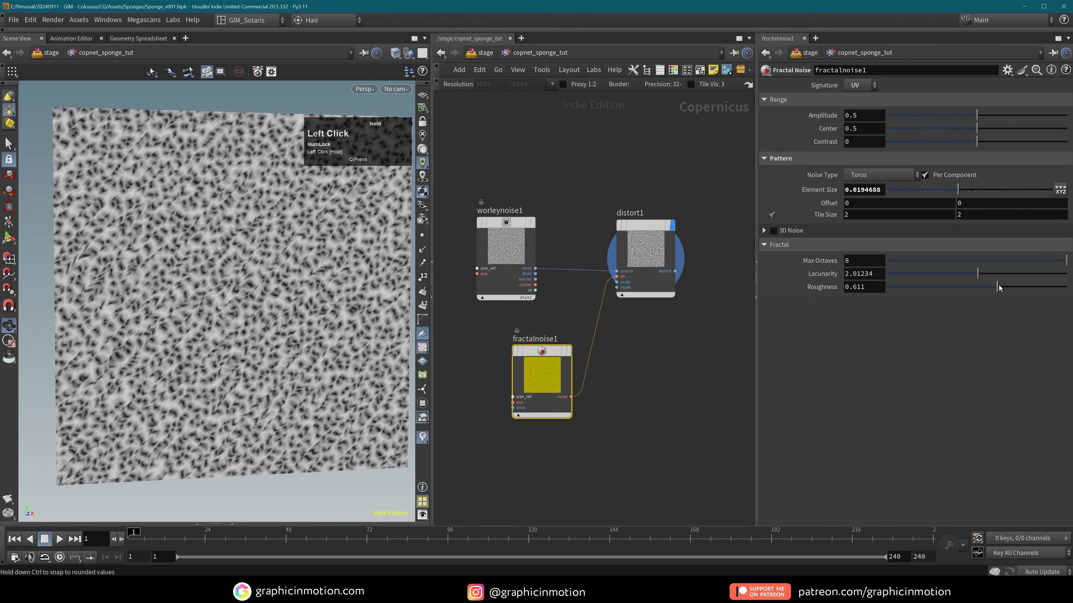
drag(1034, 285, 1059, 283)
alt+right_drag(211, 275, 245, 264)
mouse_move(245, 264)
alt+mouse_down()
mouse_move(253, 236)
mouse_move(258, 248)
alt+mouse_up()
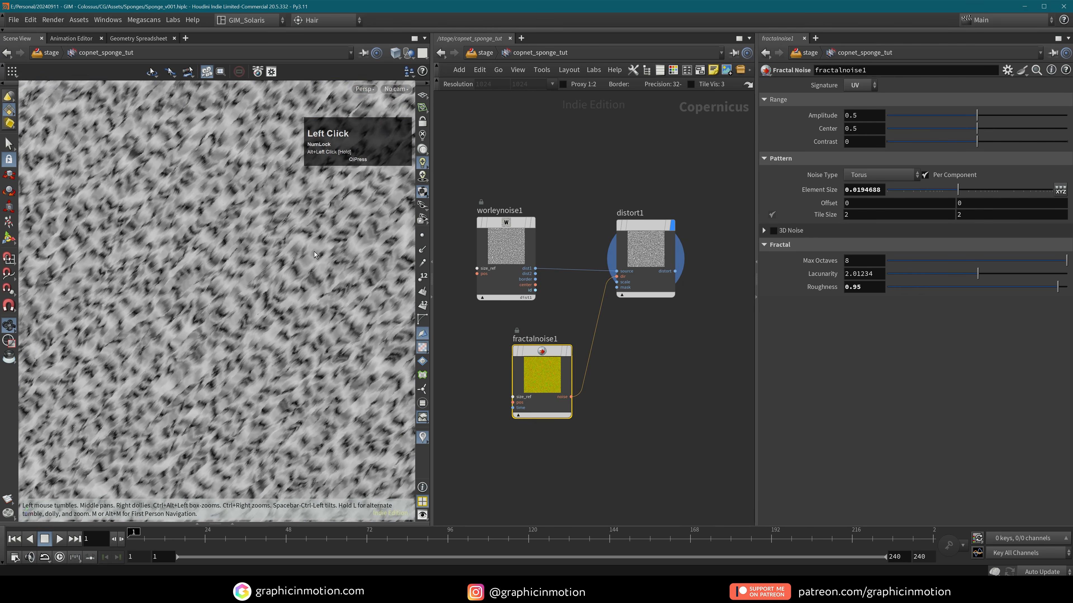
alt+right_drag(257, 248, 300, 268)
alt+middle_drag(301, 268, 259, 269)
alt+drag(260, 270, 258, 270)
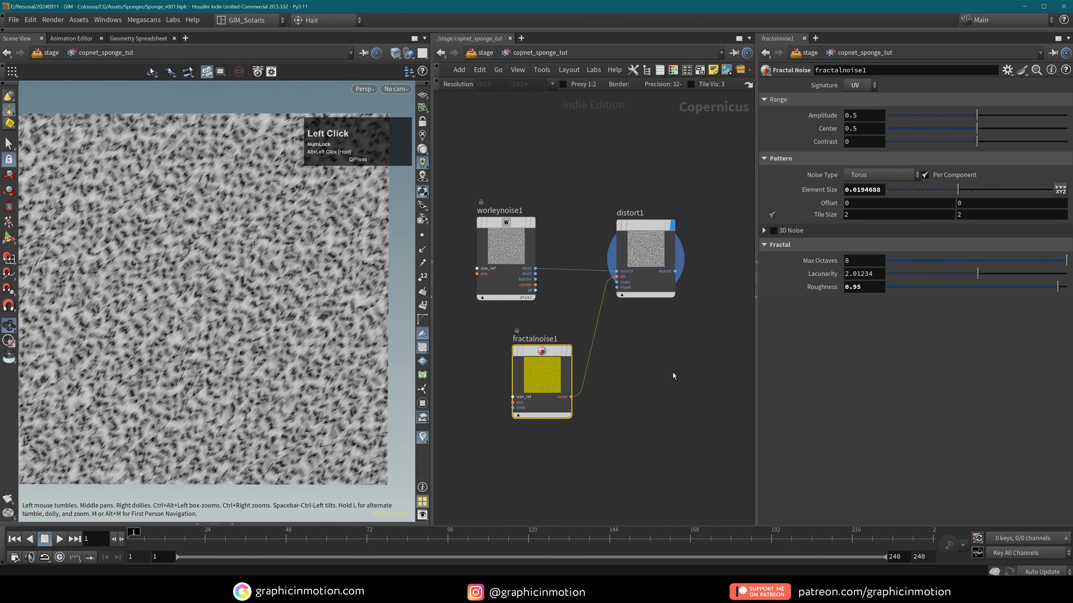
- Connect the output of distort1 to the height input of previewmaterial1
middle_drag(663, 362, 591, 354)
scroll(617, 345, down, 2)
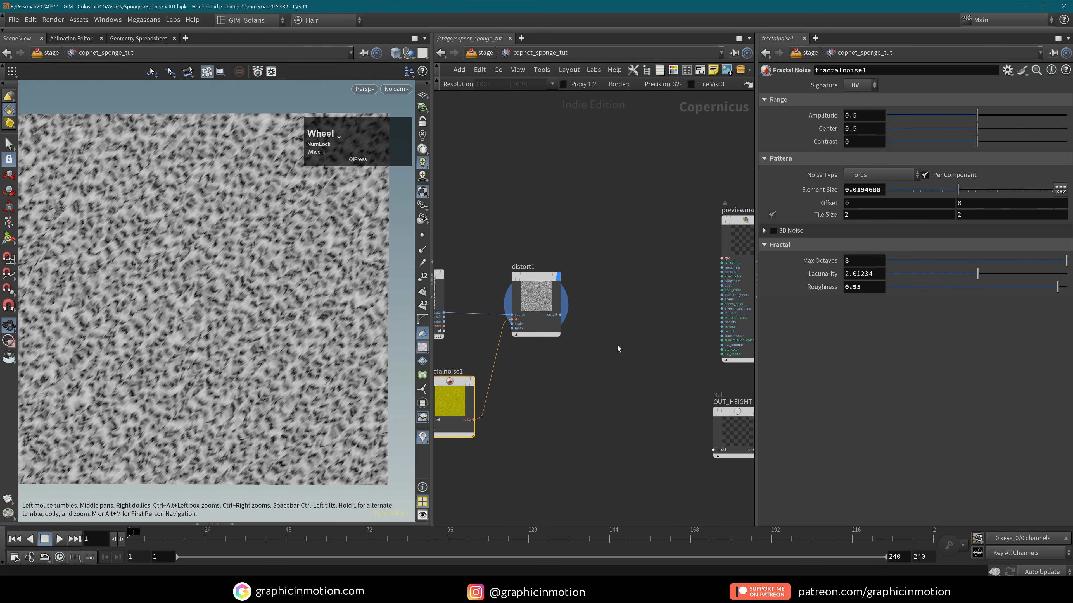
click(618, 314)
drag(523, 277, 519, 277)
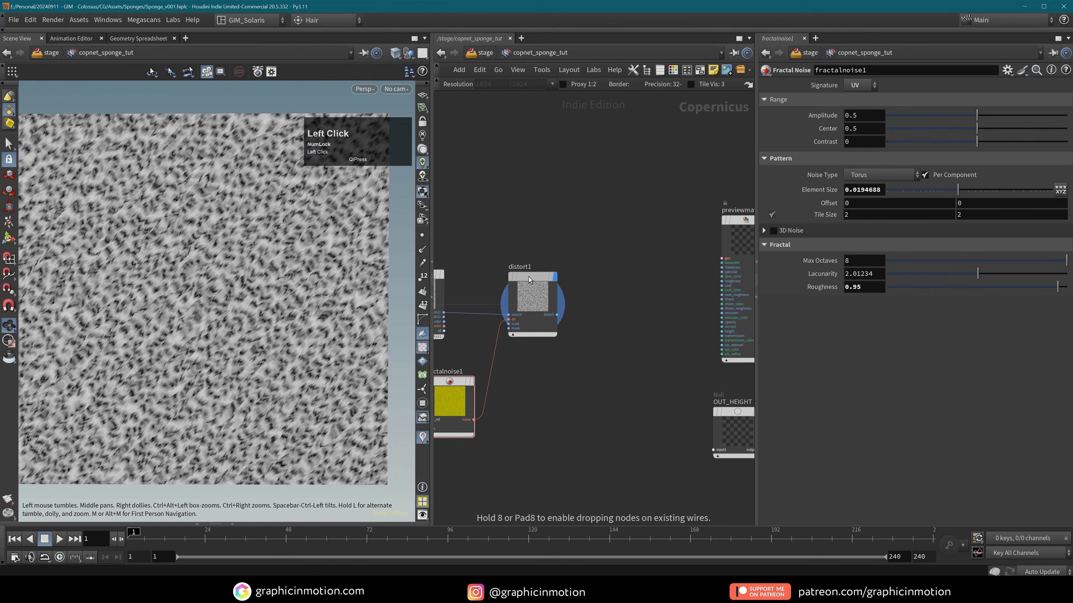
drag(558, 316, 714, 335)
- Set the displacement Height Scale of previewmaterial1 to 0.01
click(741, 331)
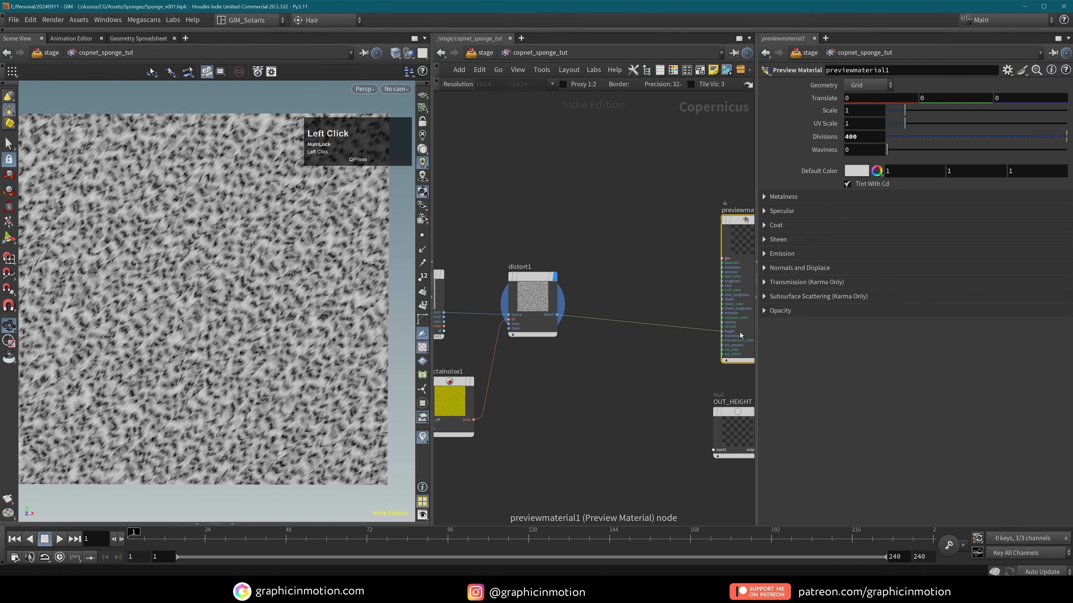
click(767, 296)
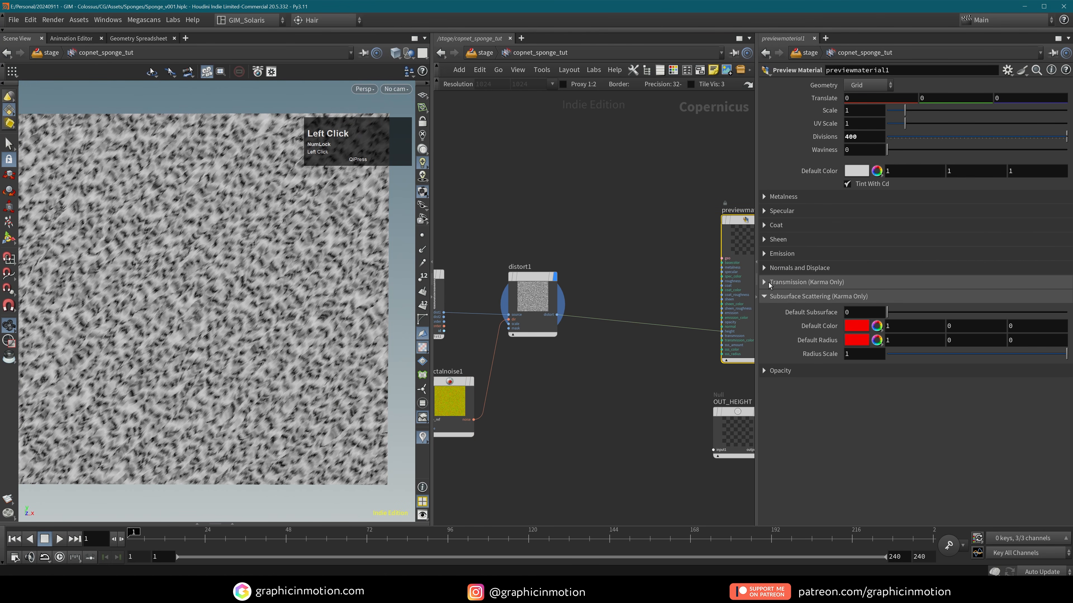
click(768, 282)
click(764, 329)
click(764, 282)
click(764, 267)
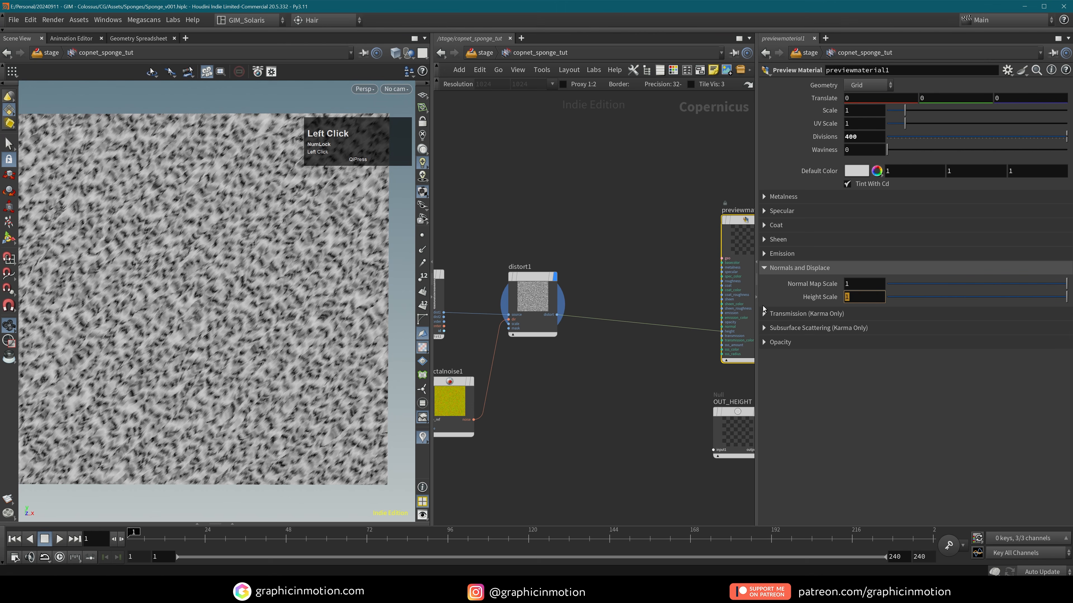
key(Return)
- Feed distort1's output into the OUT_HEIGHT null as well and display previewmaterial1 in the viewport
middle_drag(634, 401, 570, 378)
drag(485, 290, 684, 391)
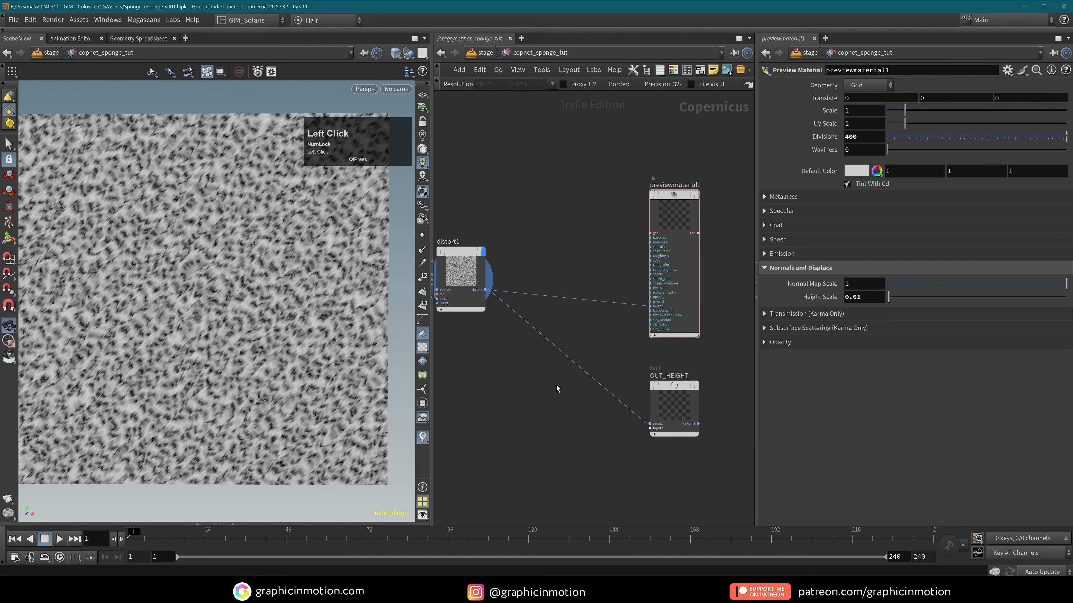
click(695, 195)
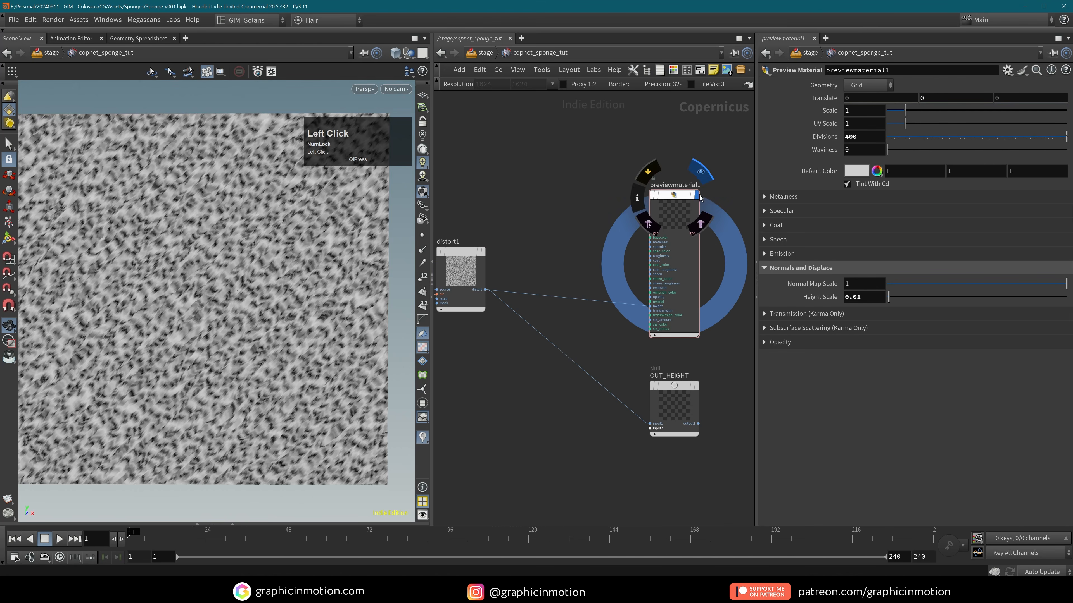
alt+drag(340, 262, 306, 257)
alt+right_drag(305, 257, 332, 291)
alt+drag(332, 291, 253, 295)
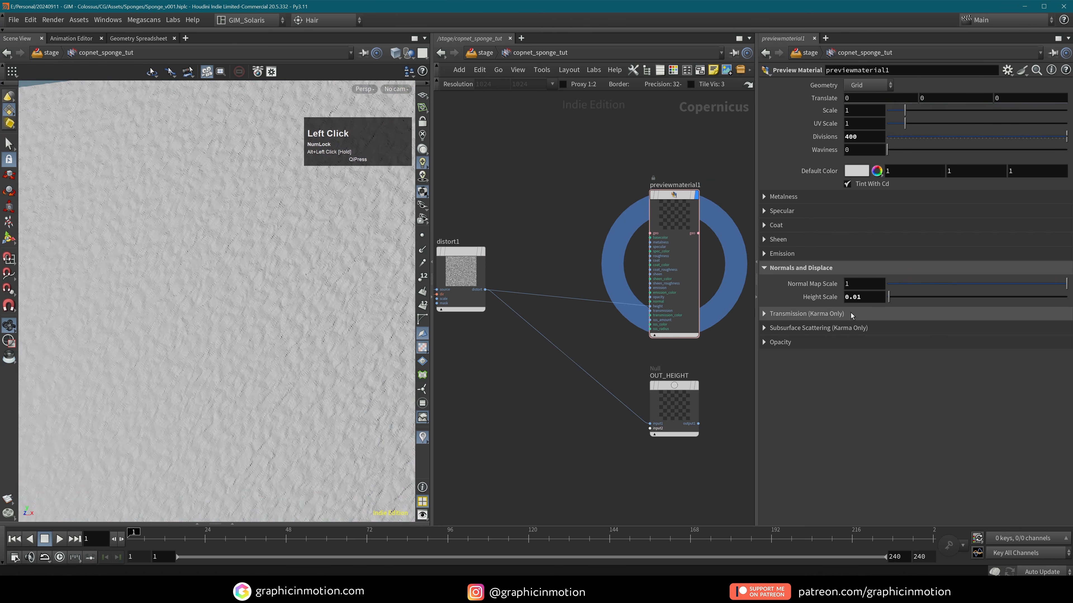
- Raise the Height Scale of previewmaterial1 to 0.05 and inspect the displaced grid
text(5)
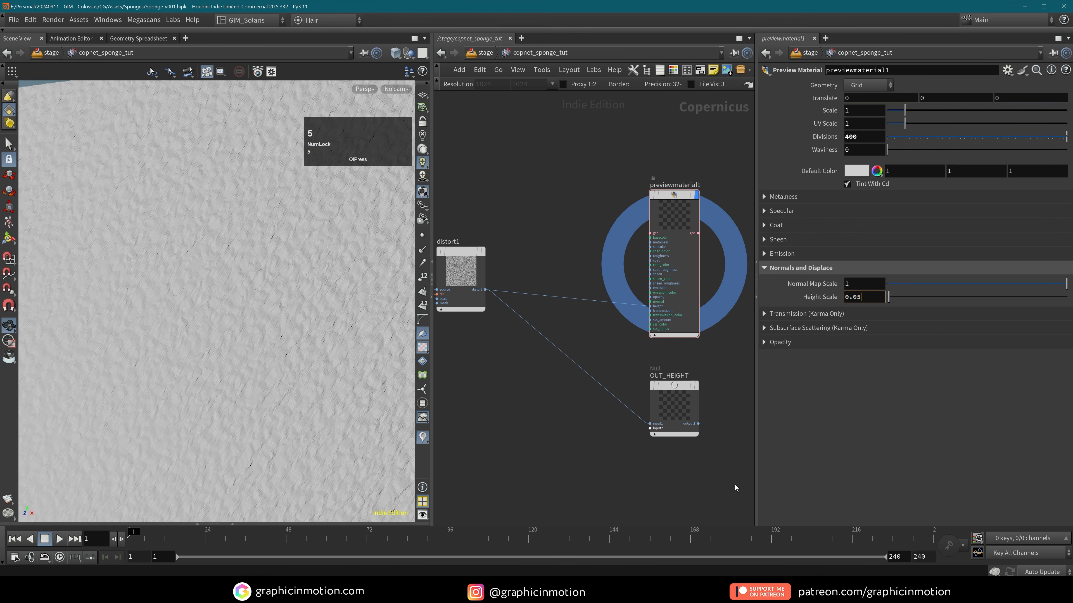
click(731, 431)
alt+drag(270, 296, 310, 323)
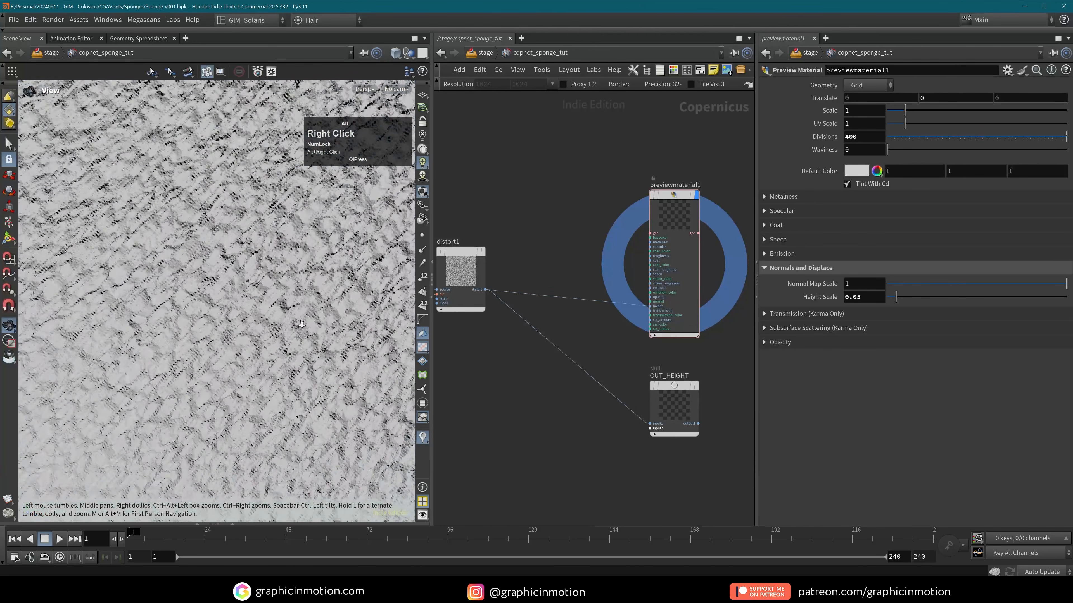
alt+right_drag(310, 323, 214, 346)
alt+middle_drag(214, 346, 323, 343)
alt+drag(312, 320, 278, 321)
- Tidy the network by aligning fractalnoise1 beneath worleynoise1 and moving distort1 closer beside worleynoise1
middle_drag(494, 374, 654, 344)
click(529, 324)
drag(529, 325, 499, 323)
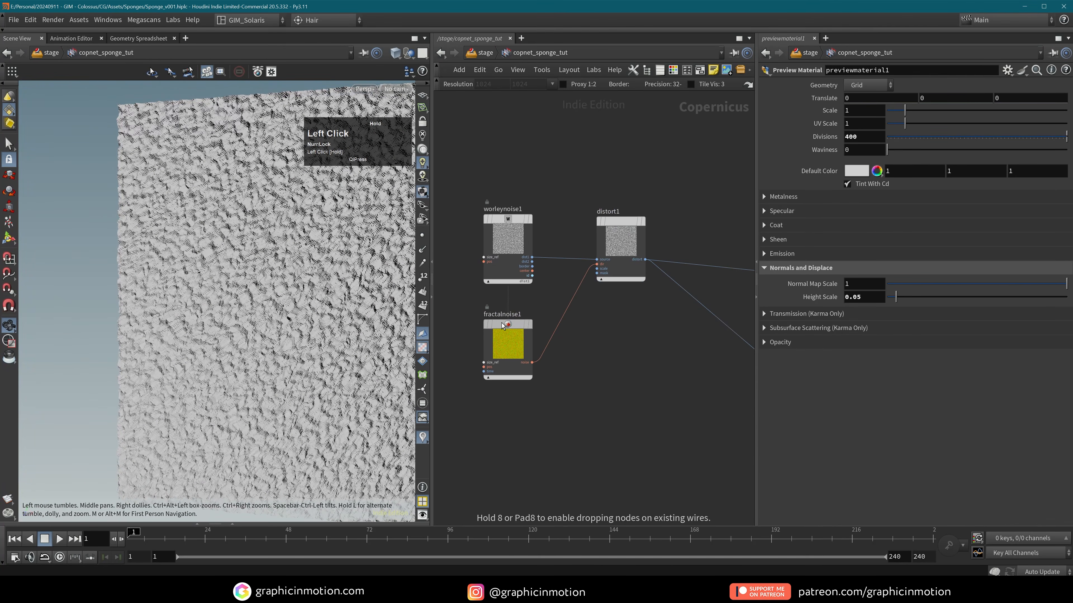
middle_drag(639, 274, 595, 268)
mouse_move(581, 220)
drag(582, 220, 562, 213)
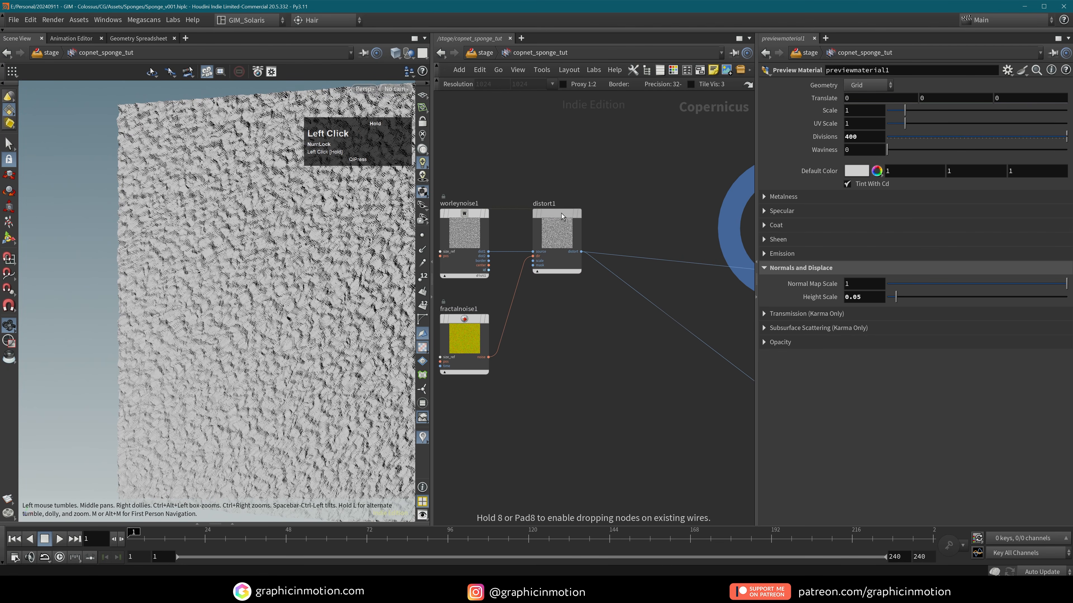
- Add a second Fractal Noise node below distort1 and display it in the viewport
key(Tab)
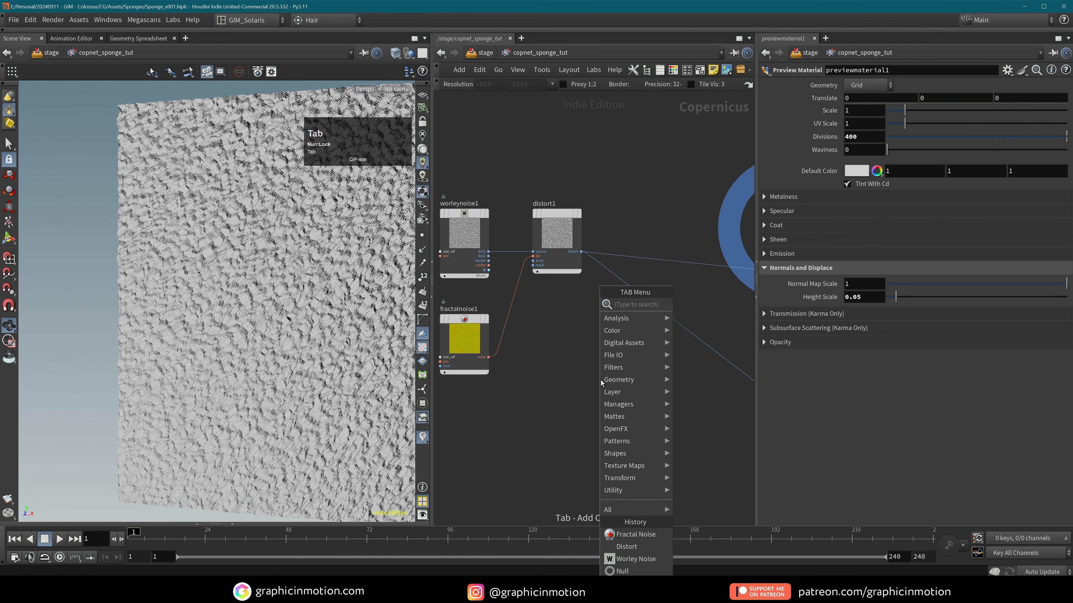
text(fra)
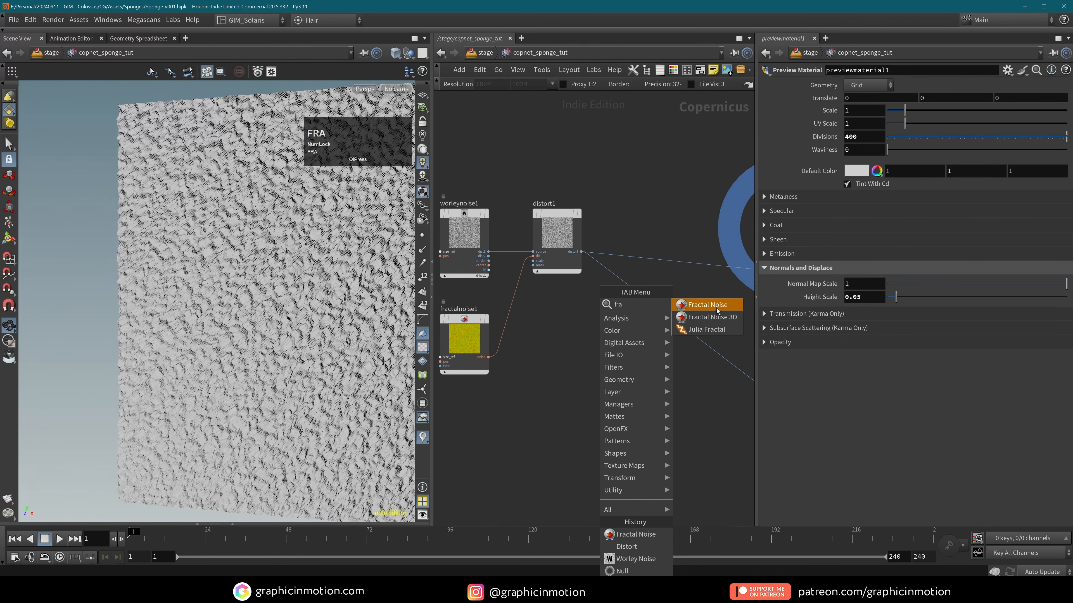
click(708, 305)
click(578, 351)
click(600, 354)
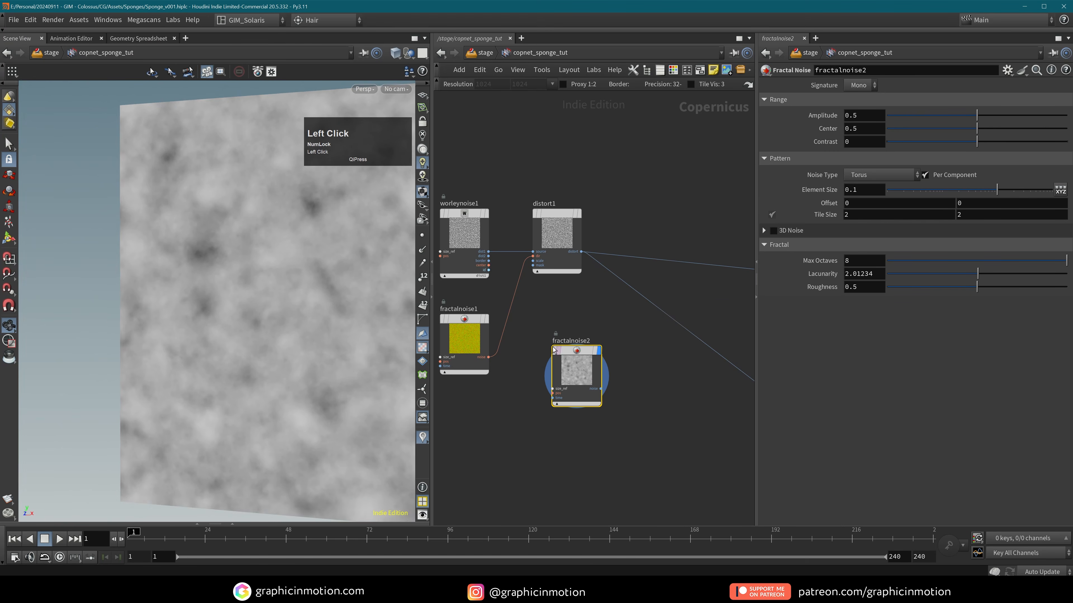
- Set fractalnoise2's Noise Type to Perlin, Roughness to 0.816 and Element Size to 0.0484484
alt+right_drag(327, 289, 330, 279)
alt+middle_drag(330, 279, 213, 279)
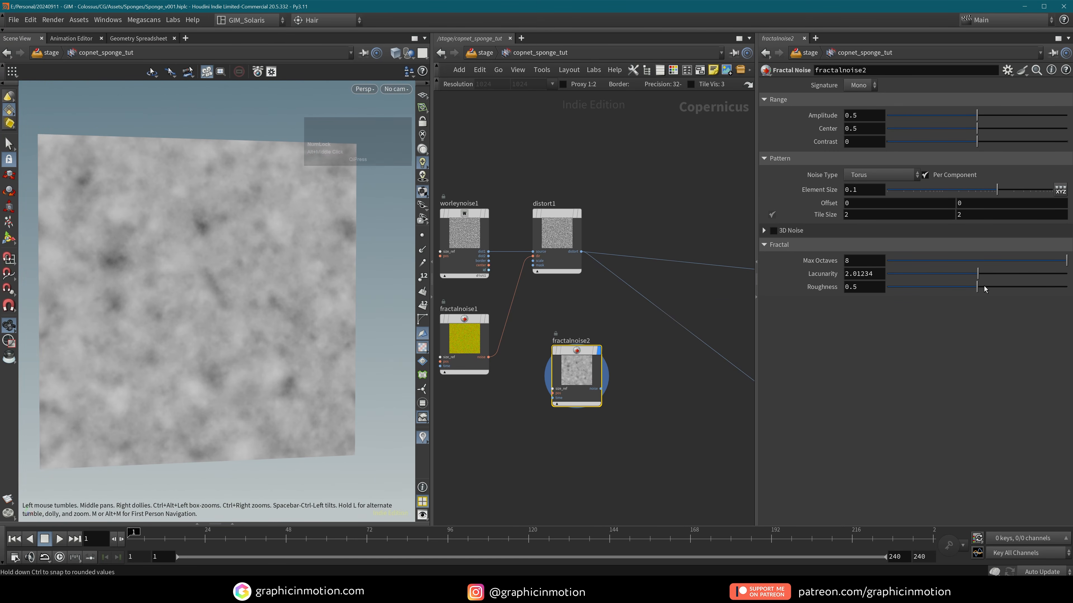
click(880, 175)
click(870, 200)
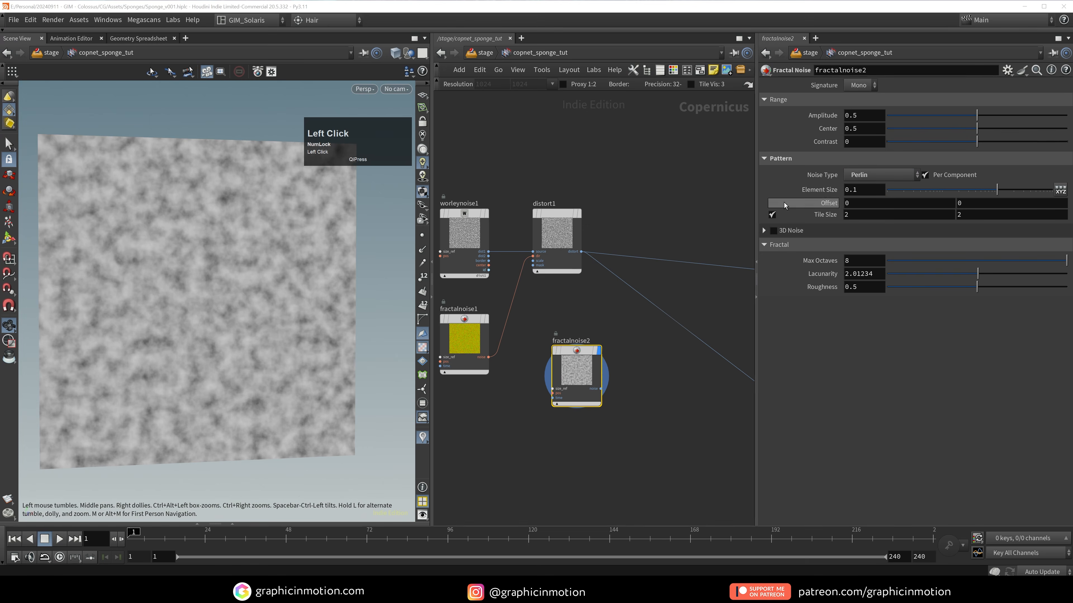
alt+right_drag(280, 282, 304, 271)
drag(974, 287, 1034, 287)
alt+right_drag(258, 300, 228, 307)
alt+middle_drag(228, 306, 223, 305)
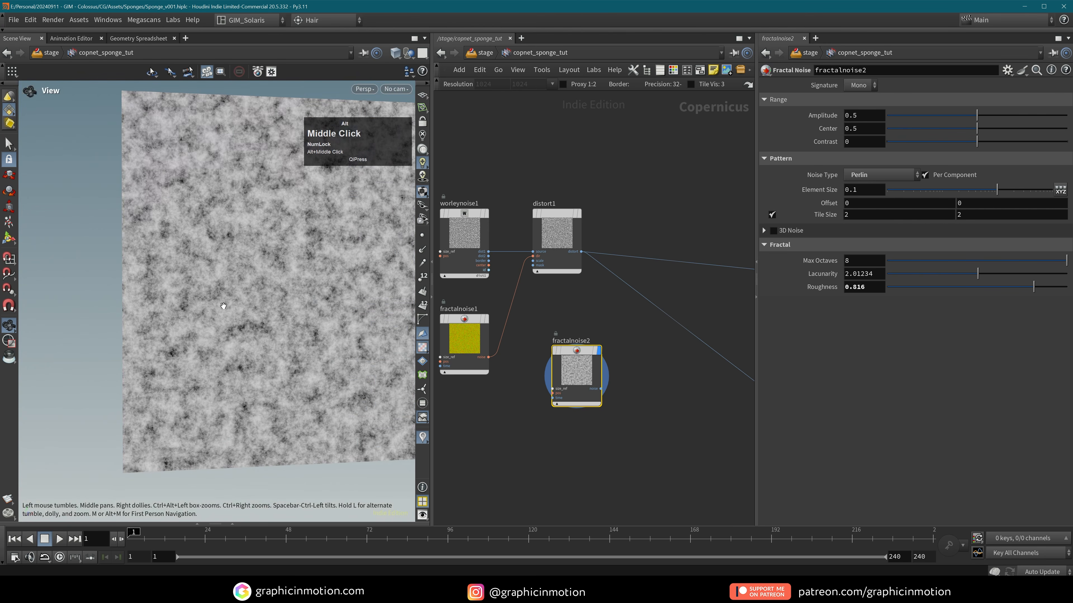
drag(996, 190, 982, 192)
drag(982, 192, 979, 191)
- Add a Multiply node combining distort1 with fractalnoise2, and feed its result into previewmaterial1's height input and OUT_HEIGHT
middle_drag(650, 371, 611, 364)
click(540, 194)
key(Tab)
text(mu)
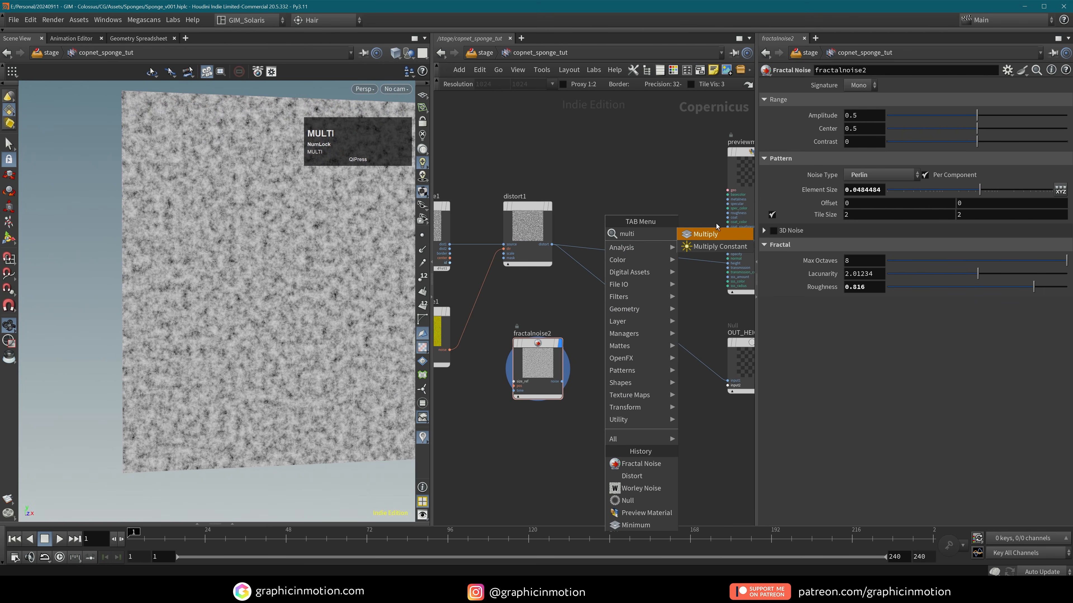
click(714, 234)
click(605, 229)
drag(552, 244, 579, 263)
drag(562, 381, 727, 263)
drag(627, 263, 726, 381)
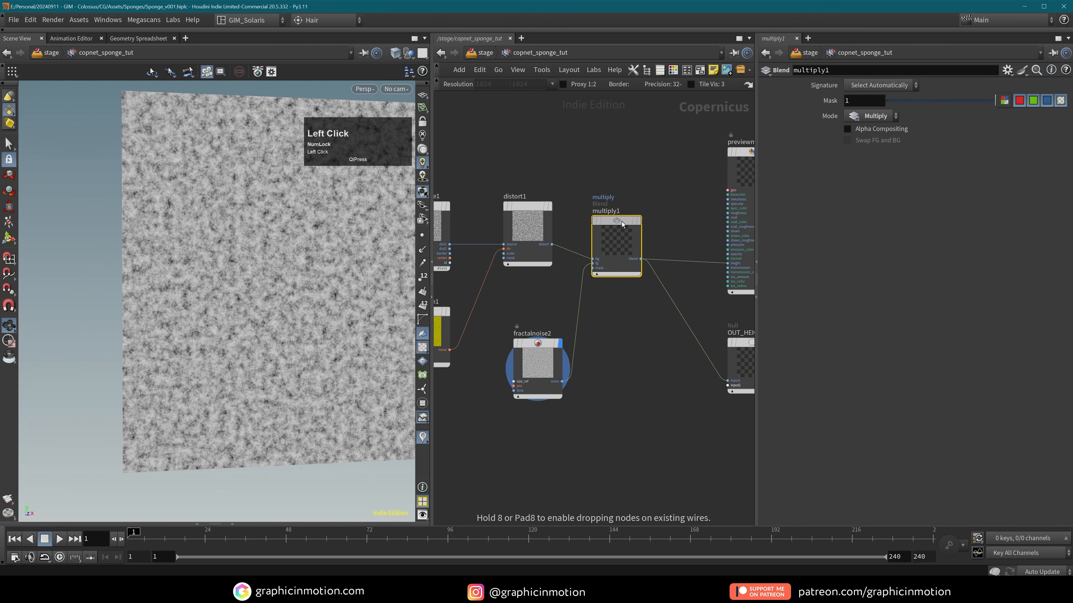
- Display previewmaterial1 and examine the relief produced by the multiplied noises
middle_drag(621, 222, 547, 276)
click(687, 214)
alt+right_drag(338, 270, 361, 267)
alt+middle_drag(360, 267, 264, 261)
alt+right_drag(264, 261, 314, 255)
mouse_move(314, 256)
alt+mouse_down()
mouse_move(334, 228)
mouse_move(325, 249)
alt+mouse_up()
alt+right_drag(325, 250, 317, 267)
alt+drag(317, 266, 293, 304)
alt+middle_drag(541, 381, 607, 372)
alt+drag(348, 282, 284, 286)
alt+middle_drag(497, 329, 574, 327)
- Set the Element Size of worleynoise1 to 0.03 and check the finer displacement on the preview grid
click(480, 277)
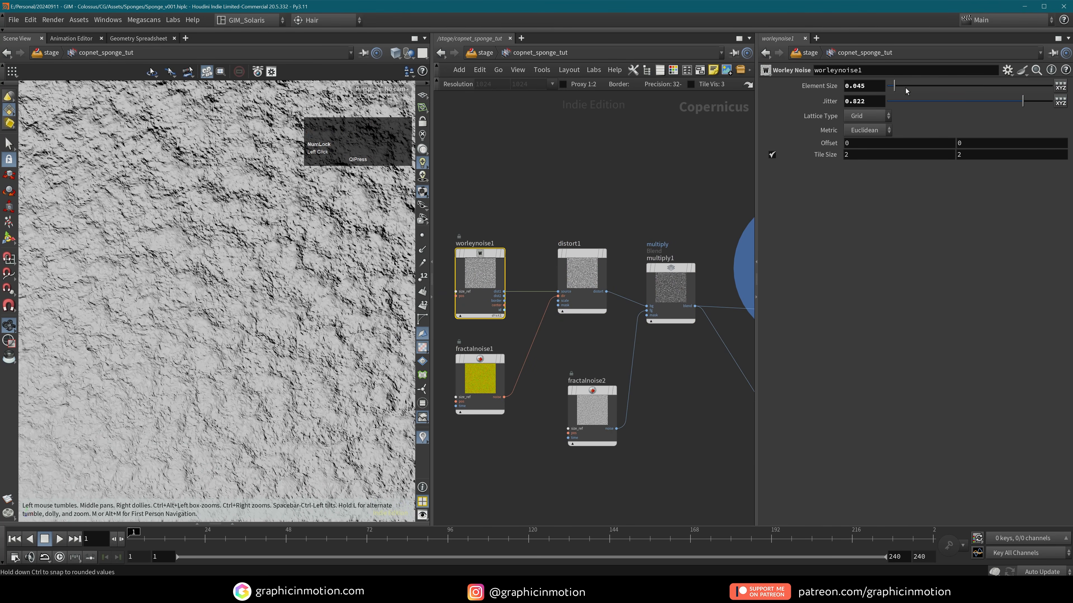
drag(856, 86, 878, 87)
text(3)
key(Return)
alt+right_drag(308, 243, 283, 270)
mouse_move(283, 270)
alt+mouse_down()
mouse_move(271, 223)
mouse_move(282, 290)
mouse_move(241, 320)
alt+mouse_up()
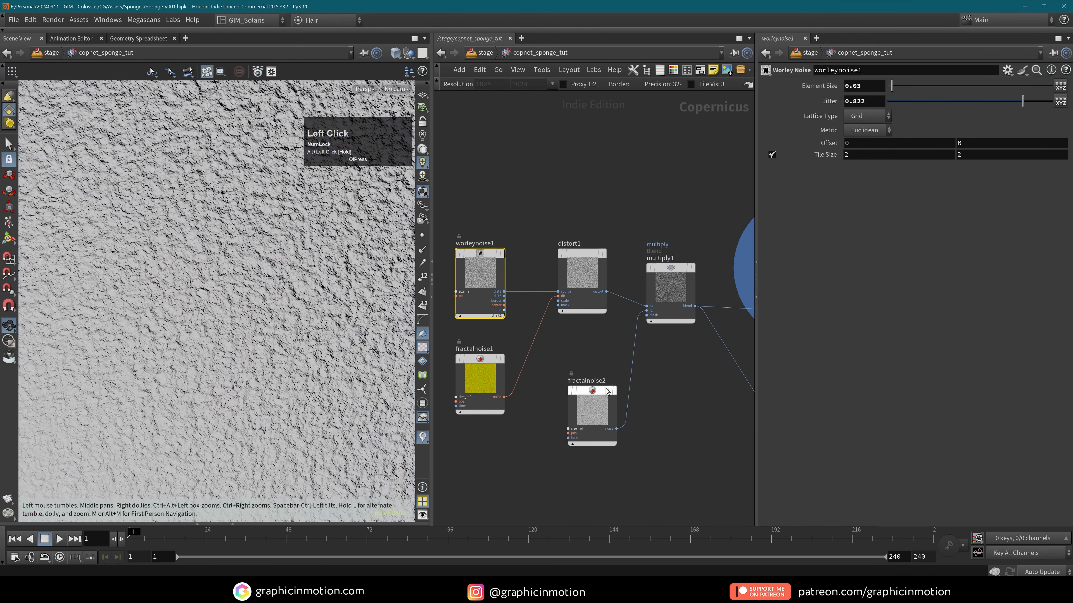
middle_drag(696, 363, 659, 367)
alt+right_drag(253, 289, 285, 306)
- Set the Height Scale of previewmaterial1 to 0.1 and inspect the stronger relief
middle_drag(749, 207, 592, 205)
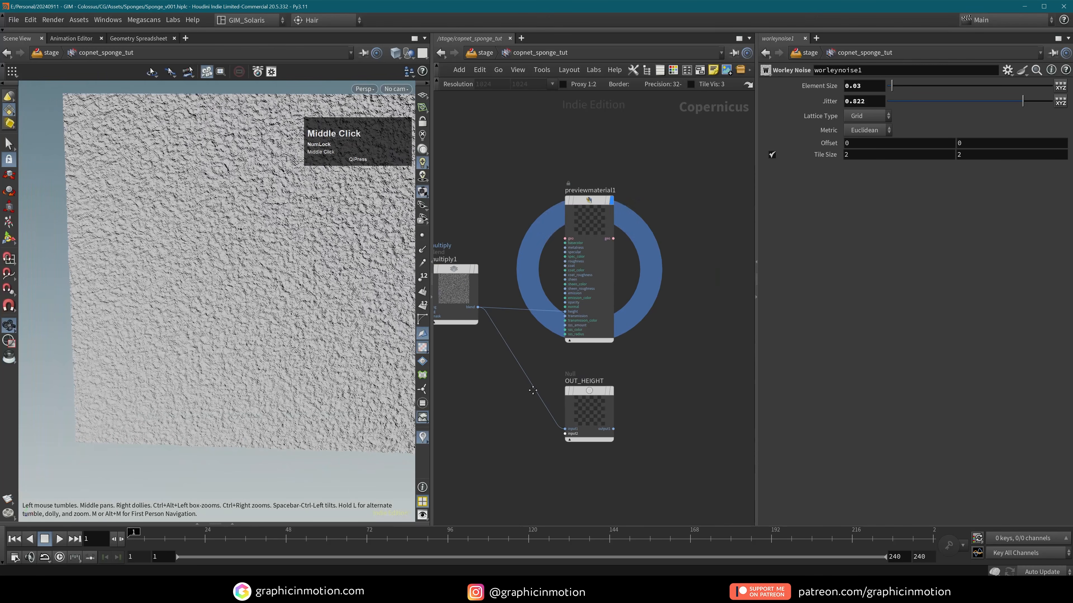
click(591, 205)
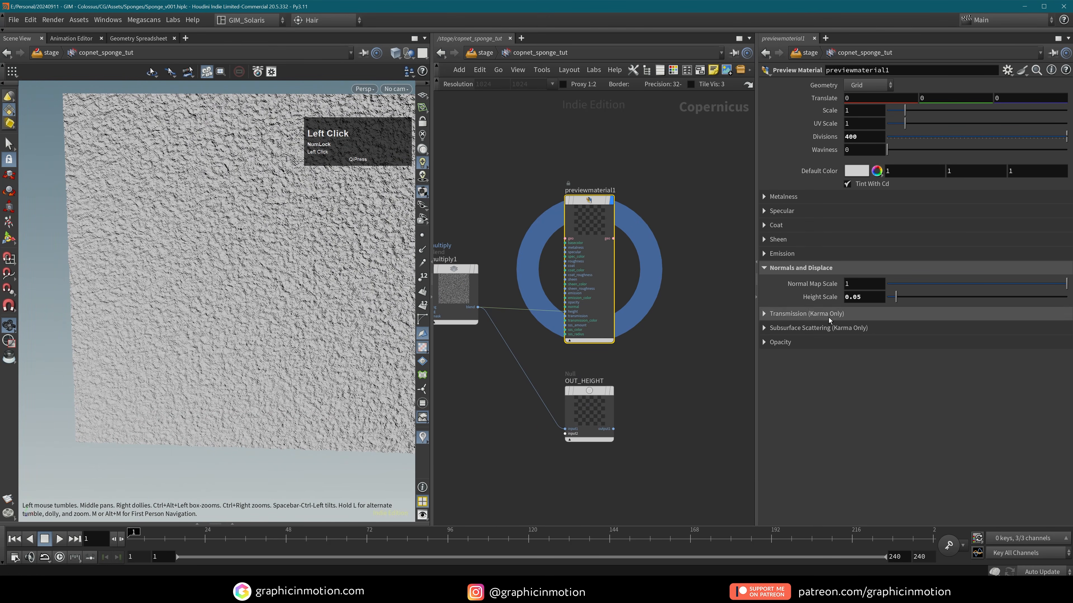
double_click(857, 297)
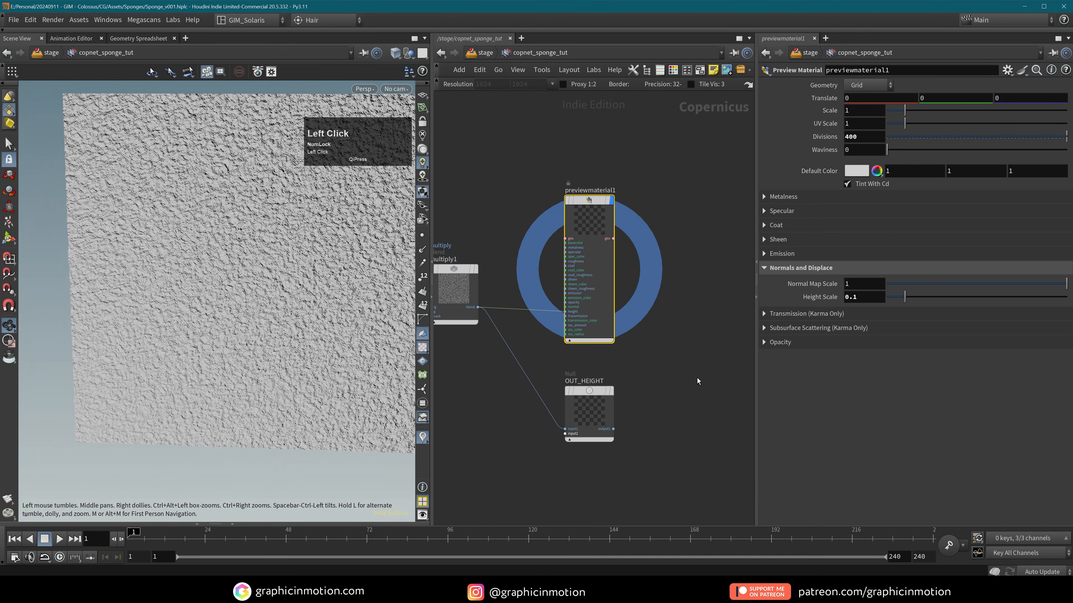
drag(295, 270, 337, 271)
right_drag(338, 270, 390, 287)
alt+drag(390, 287, 329, 305)
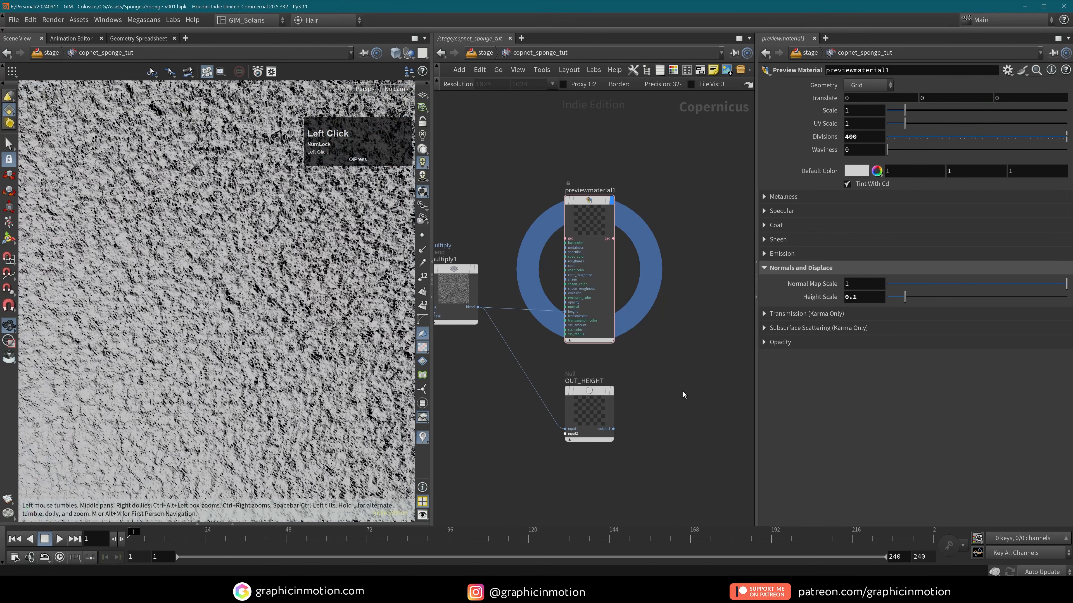
- Return to the stage, open materiallibrary1 and set the Height of the Sponge_TUT material to 6
key(u)
alt+middle_drag(179, 172, 271, 321)
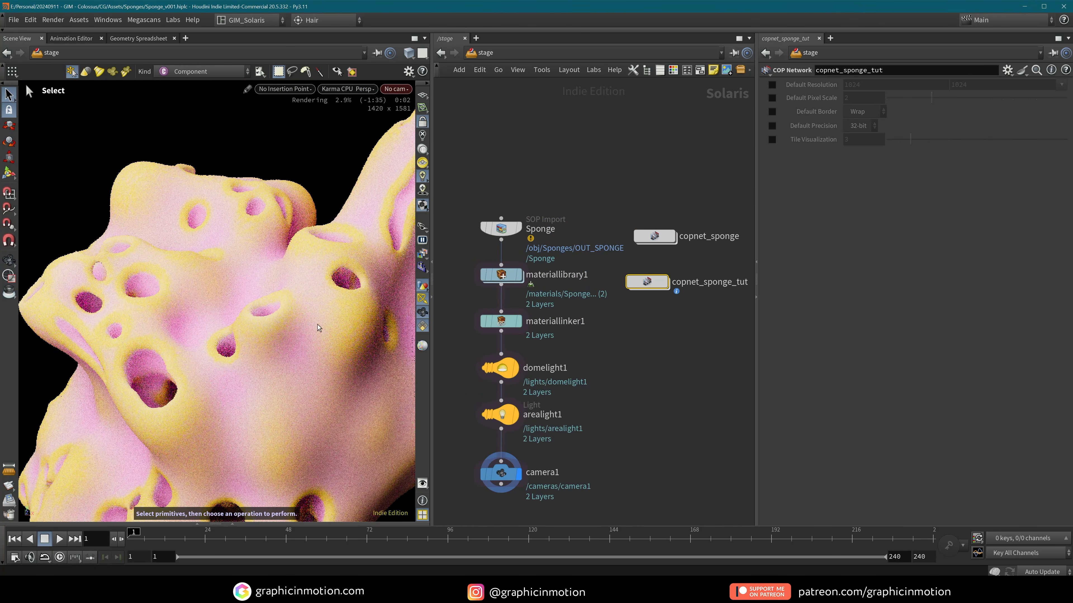
double_click(504, 278)
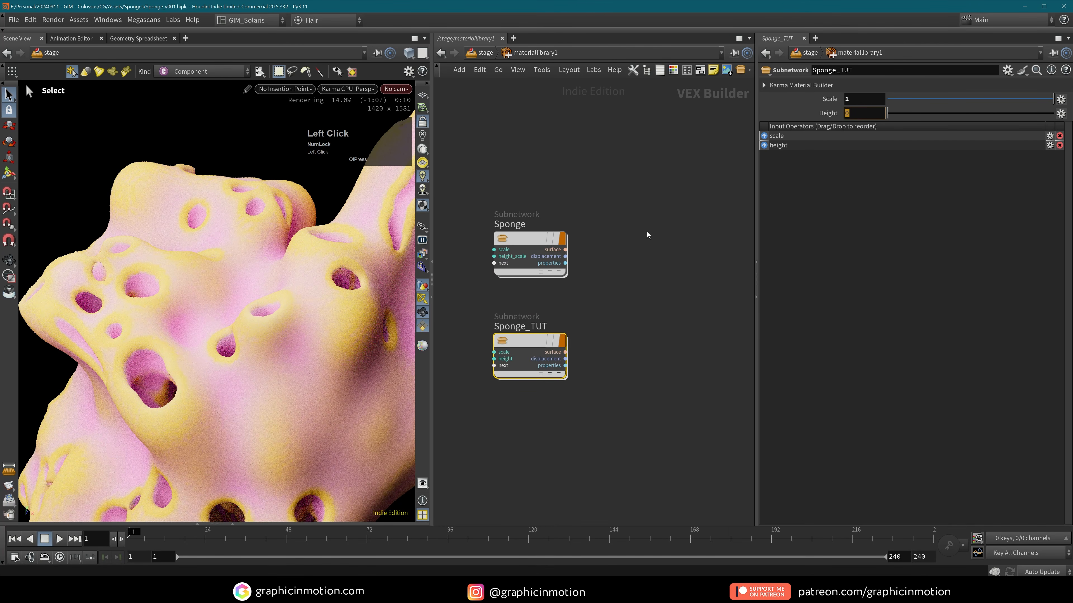
text(6)
key(Return)
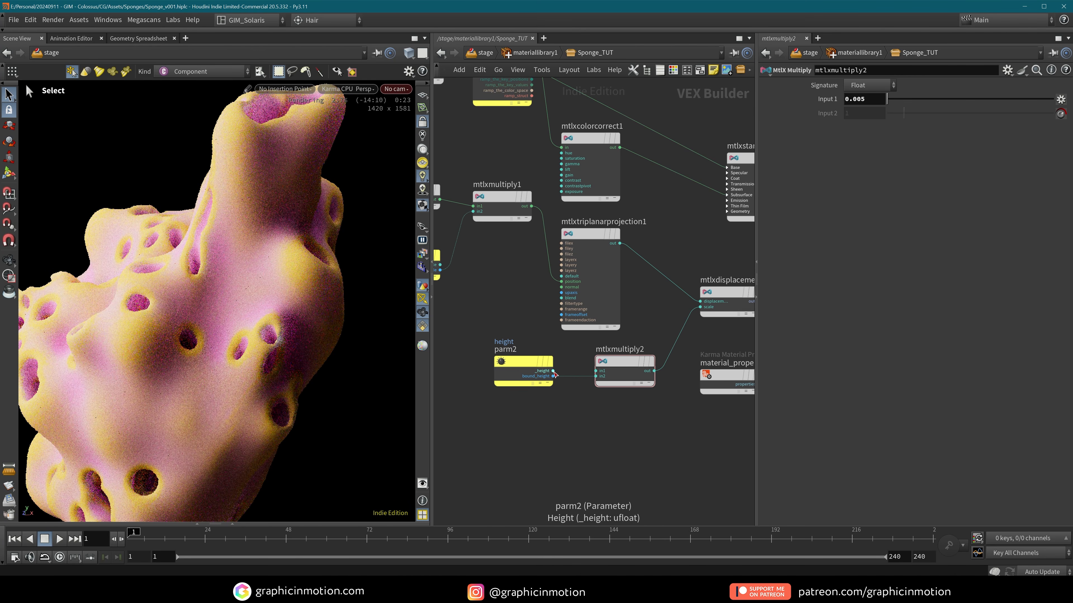
- Inside Sponge_TUT, connect the _height output of parm2 to the in2 input of mtlxmultiply2
drag(554, 372, 597, 376)
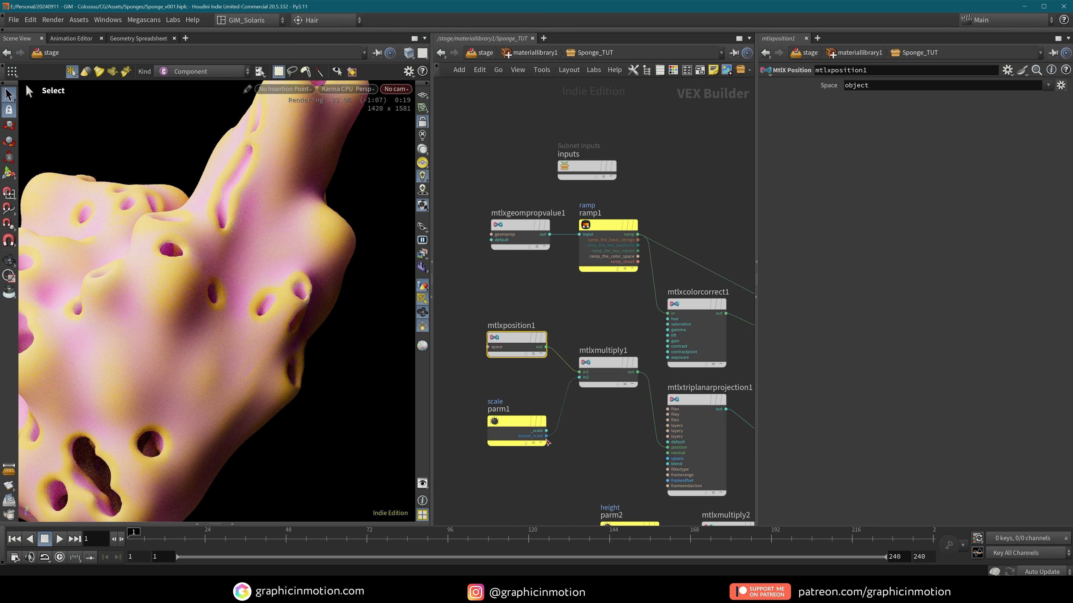
- Connect the _scale output of parm1 to the in2 input of mtlxmultiply1 and inspect the displacement across the whole rendered sponge
click(546, 436)
drag(573, 378, 574, 378)
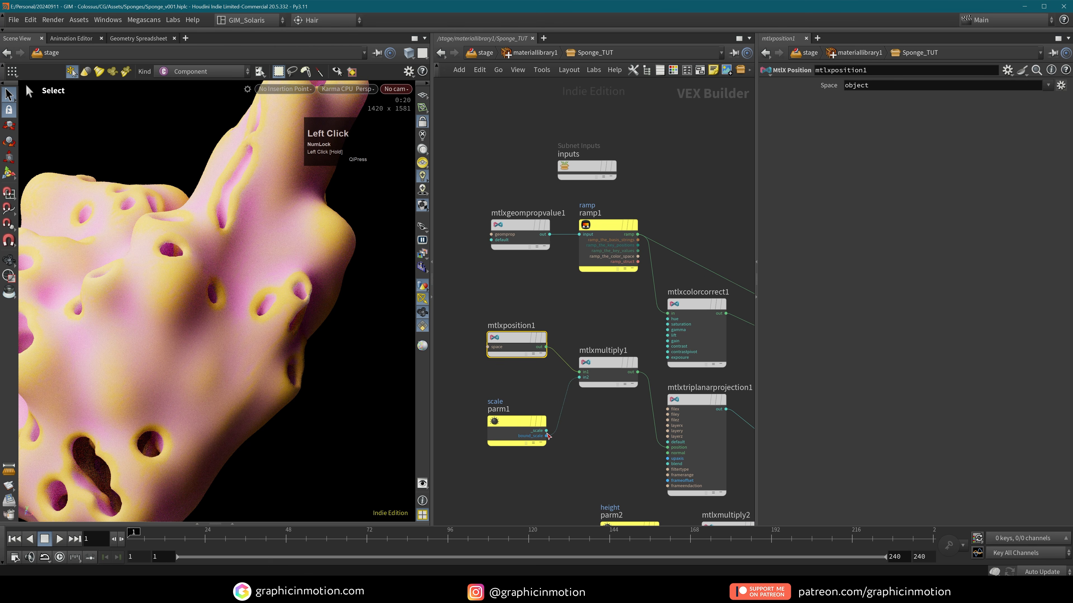
drag(546, 431, 525, 398)
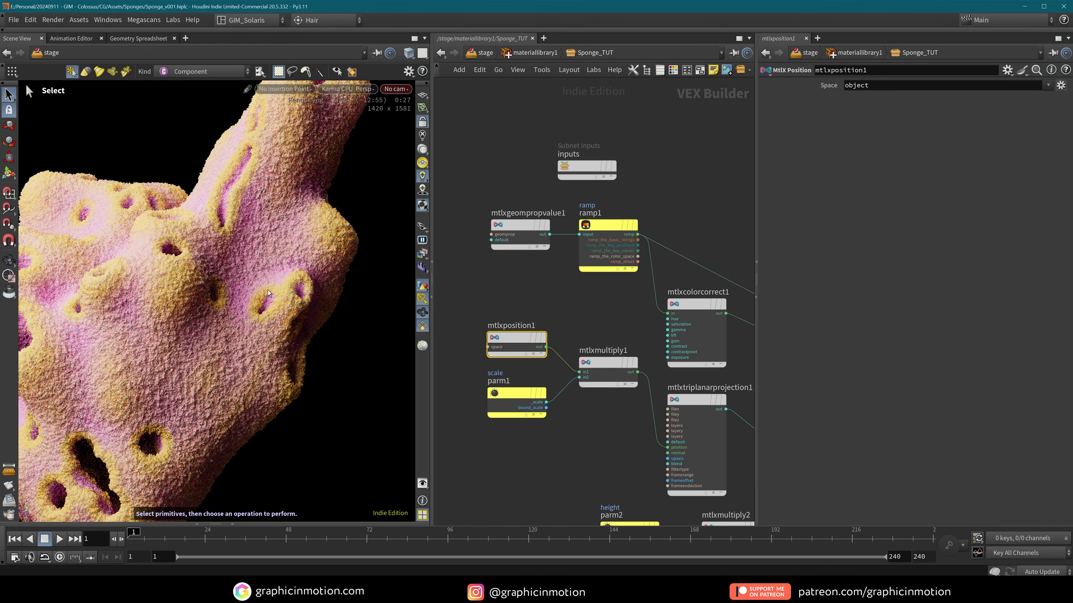
alt+right_drag(272, 296, 111, 319)
alt+drag(111, 320, 235, 340)
alt+middle_drag(235, 340, 263, 322)
alt+drag(263, 322, 327, 291)
alt+right_drag(328, 287, 332, 287)
alt+middle_drag(332, 288, 237, 308)
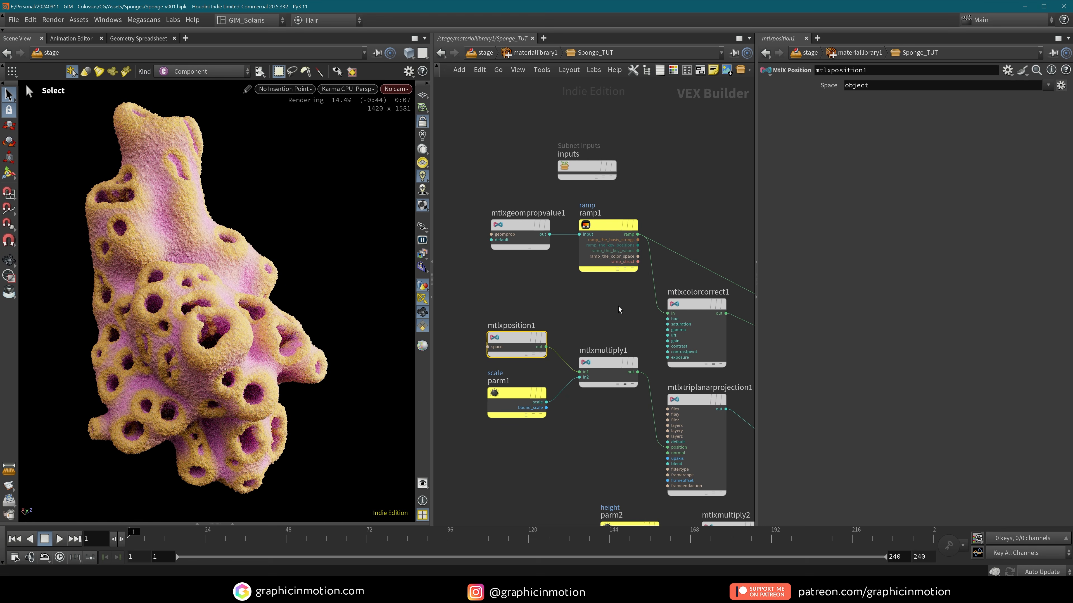
- Return to the stage and open the copnet_sponge_tut network
middle_drag(625, 314, 576, 298)
click(711, 216)
key(u)
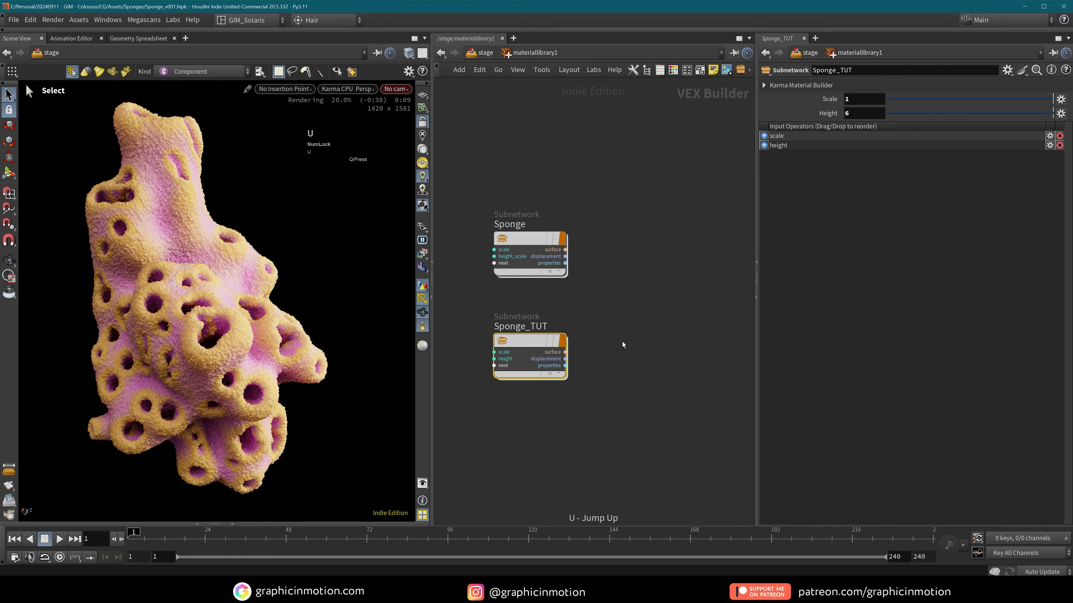
key(u)
double_click(633, 261)
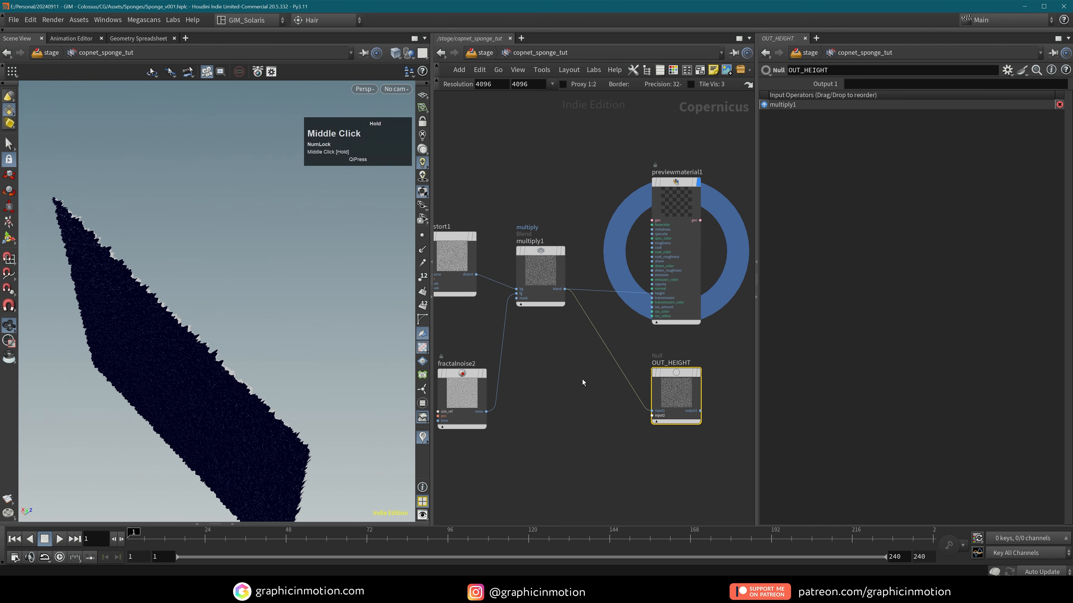
- Add a Tile Pattern node below fractalnoise1 in the Copernicus network and display it in the viewport
middle_drag(583, 381, 613, 331)
alt+drag(139, 393, 262, 403)
middle_drag(261, 403, 253, 286)
scroll(669, 353, down, 4)
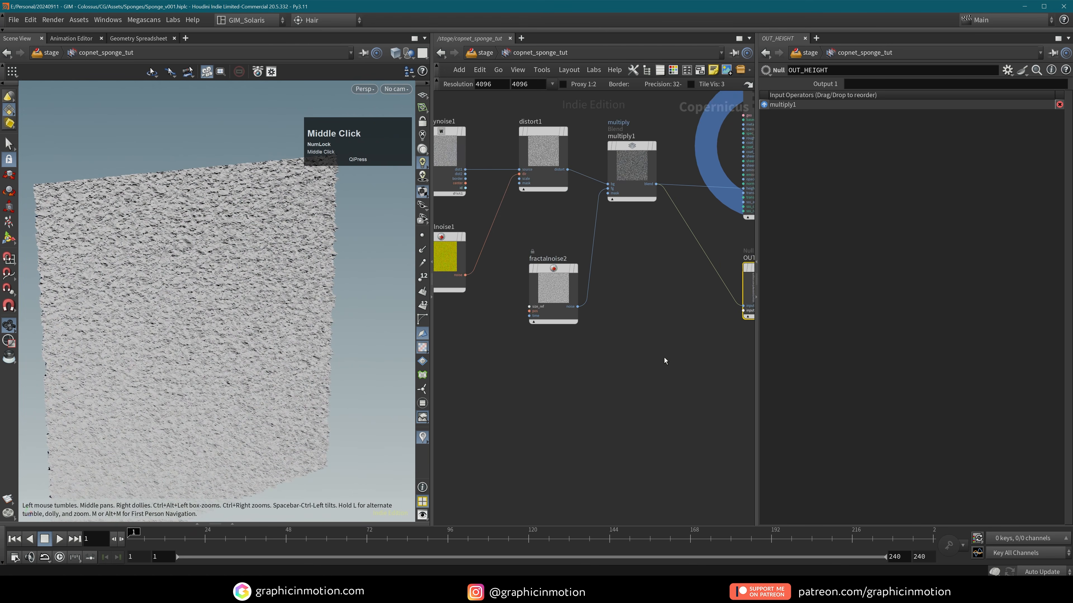
middle_drag(607, 381, 585, 373)
drag(574, 297, 571, 284)
key(Tab)
text(tile)
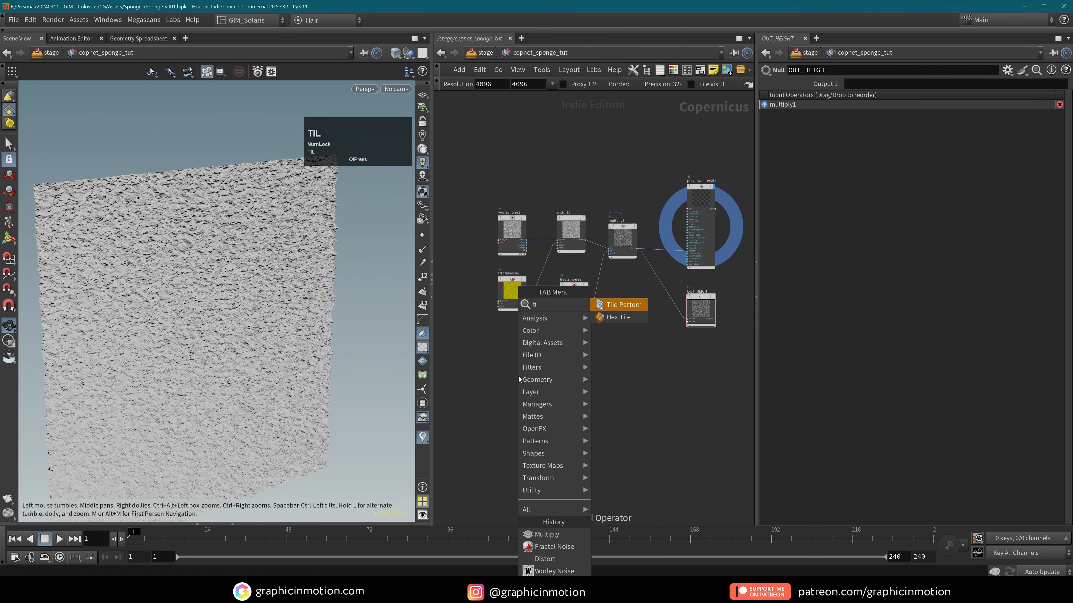
click(623, 305)
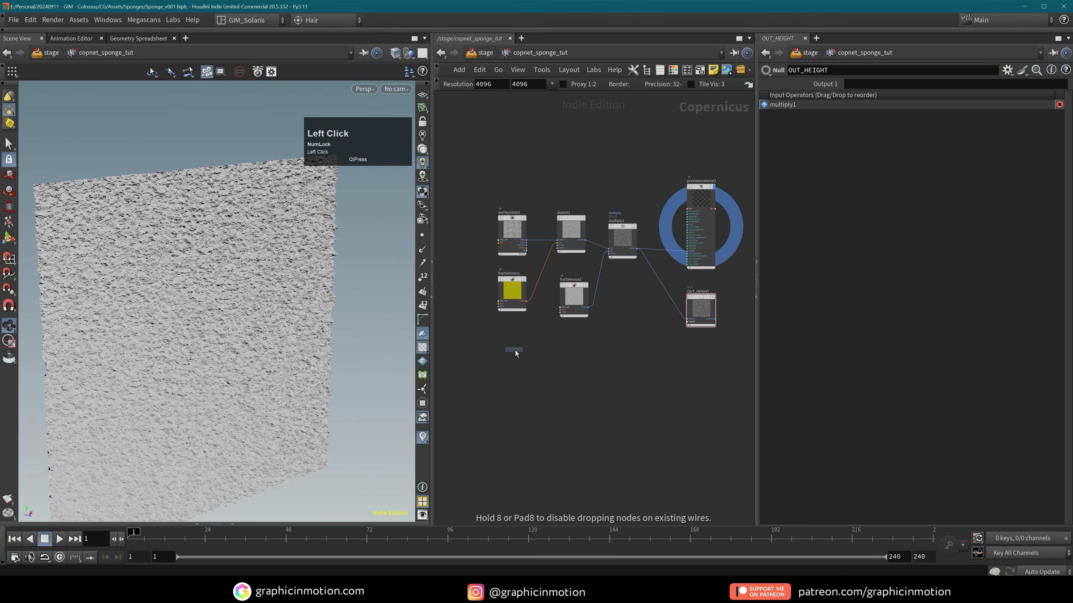
click(523, 360)
click(525, 360)
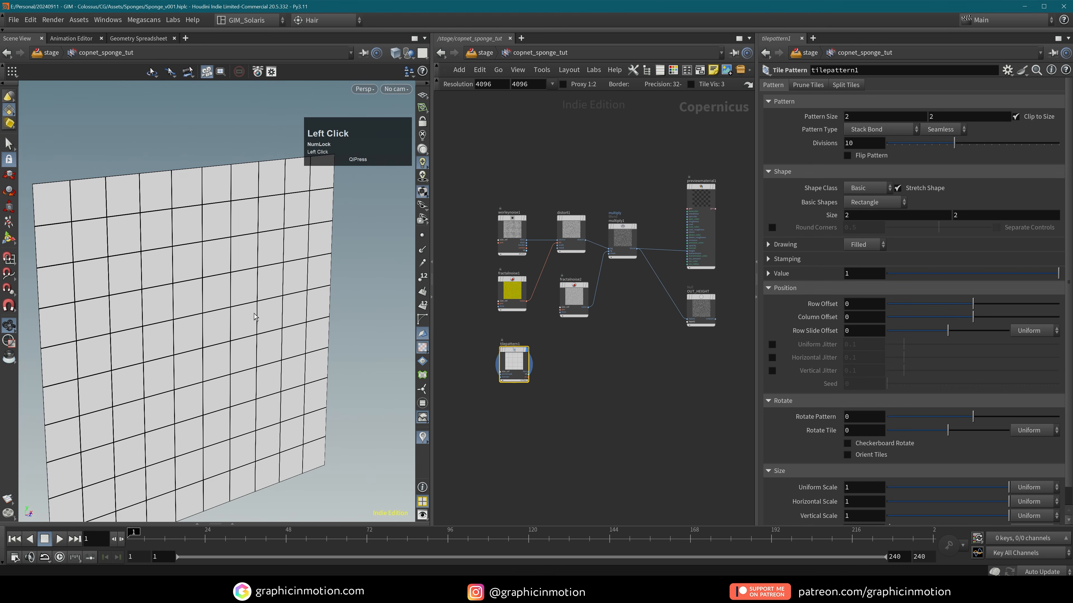
- Set the Basic Shapes option of tilepattern1 to Circle
alt+right_drag(242, 314, 287, 313)
alt+middle_drag(287, 314, 280, 281)
alt+drag(280, 280, 240, 277)
alt+middle_drag(239, 276, 234, 295)
alt+drag(233, 295, 229, 310)
alt+right_drag(230, 311, 177, 326)
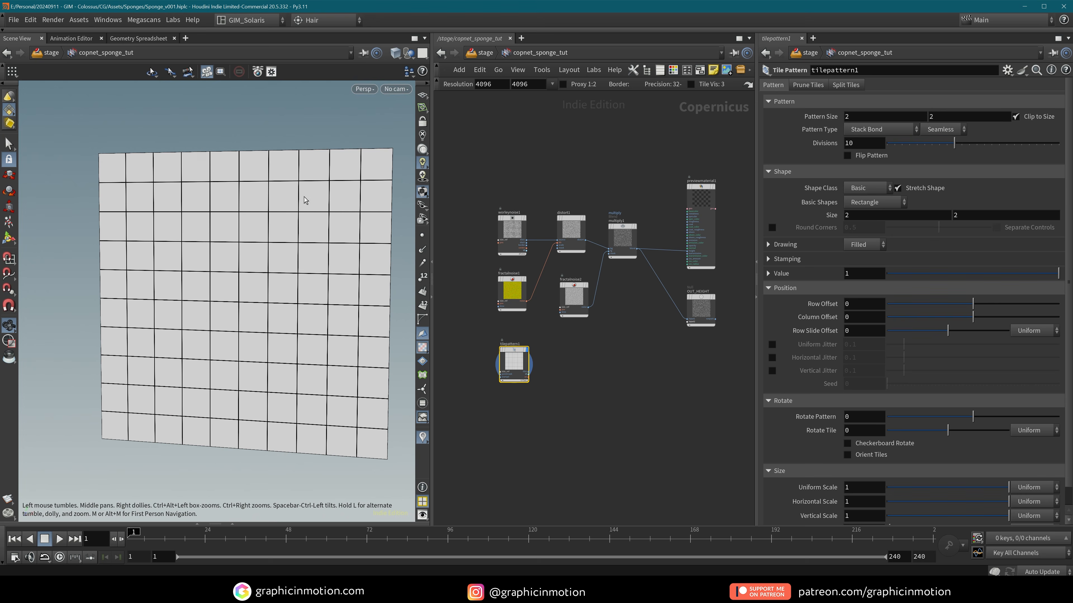
click(874, 203)
click(863, 214)
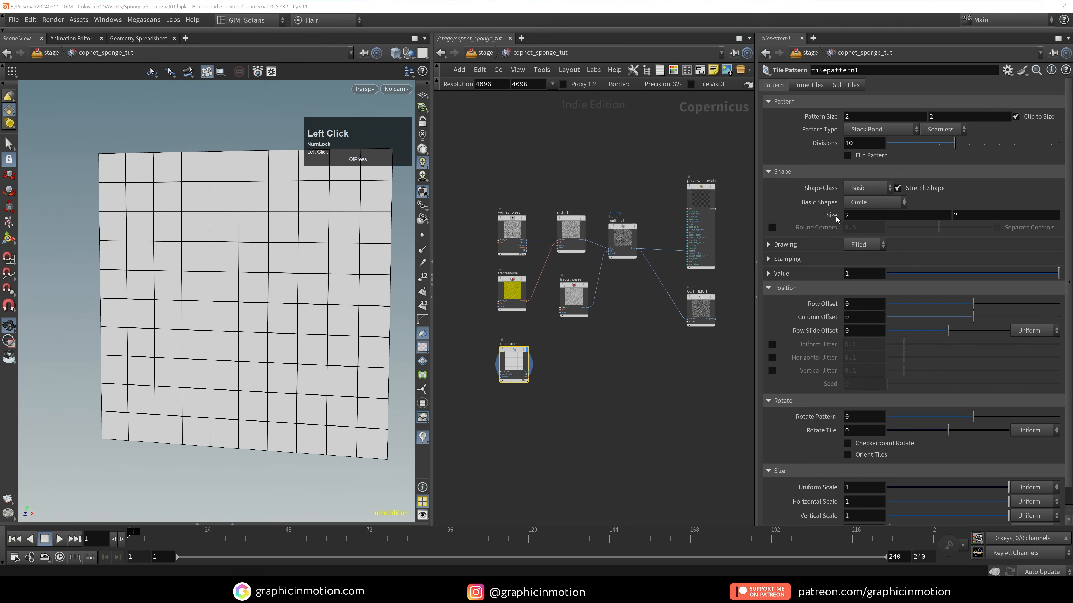
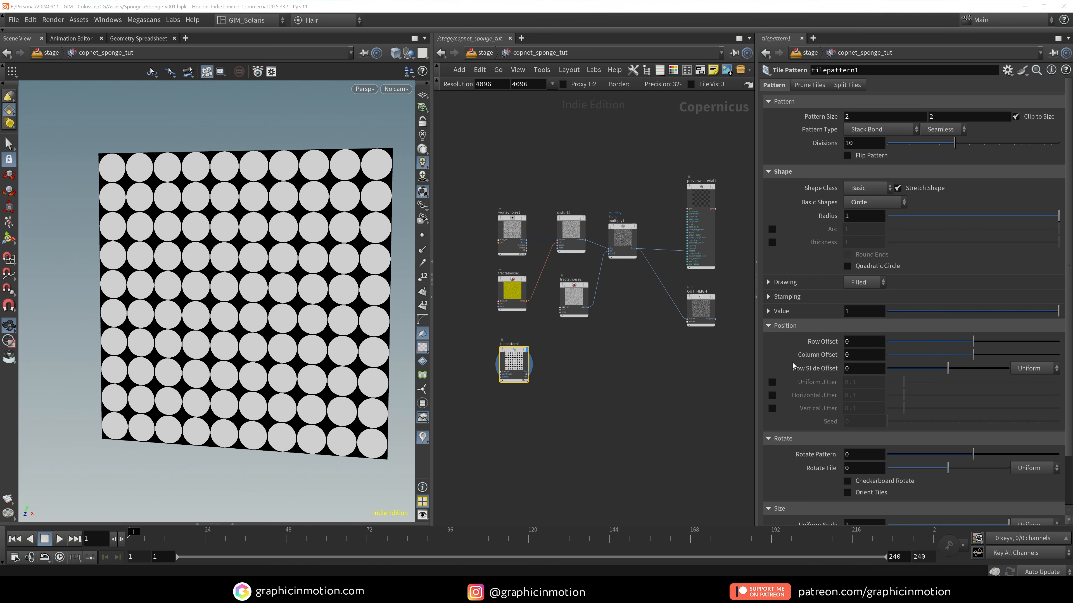
- Enable Uniform Jitter at 0.46 on tilepattern1 and set Uniform Scale to Set Varying with Variation 0.538 and Seed 19
click(772, 382)
drag(905, 382, 970, 382)
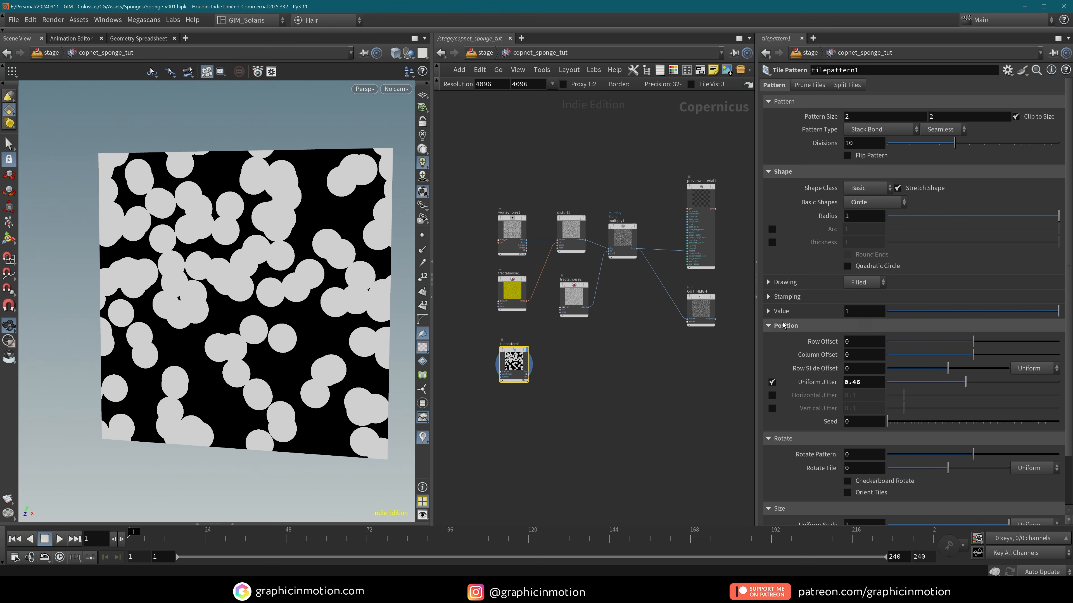
scroll(801, 291, down, 4)
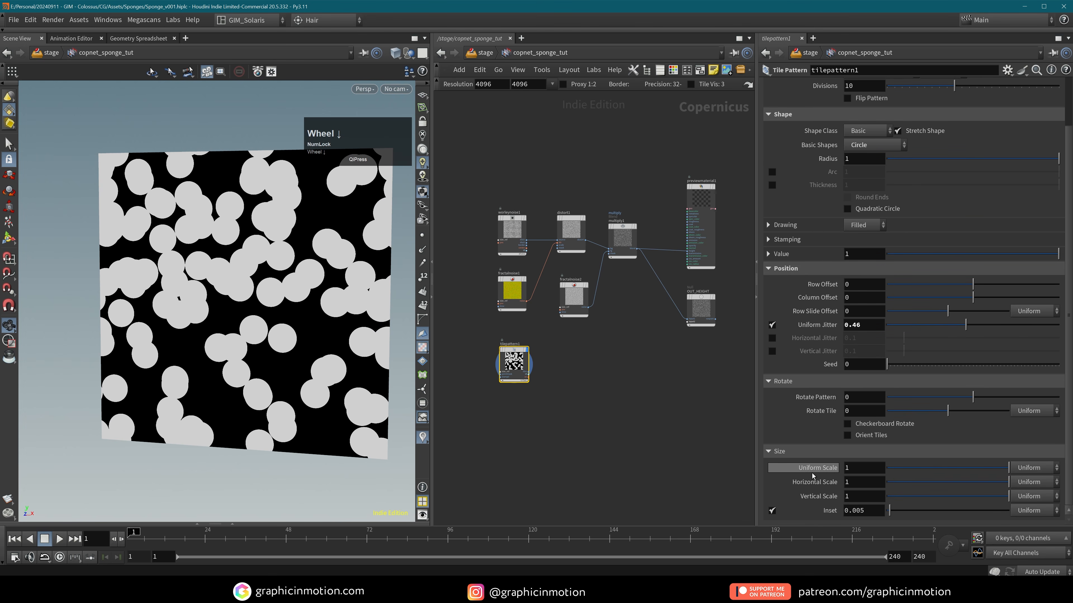
click(1027, 473)
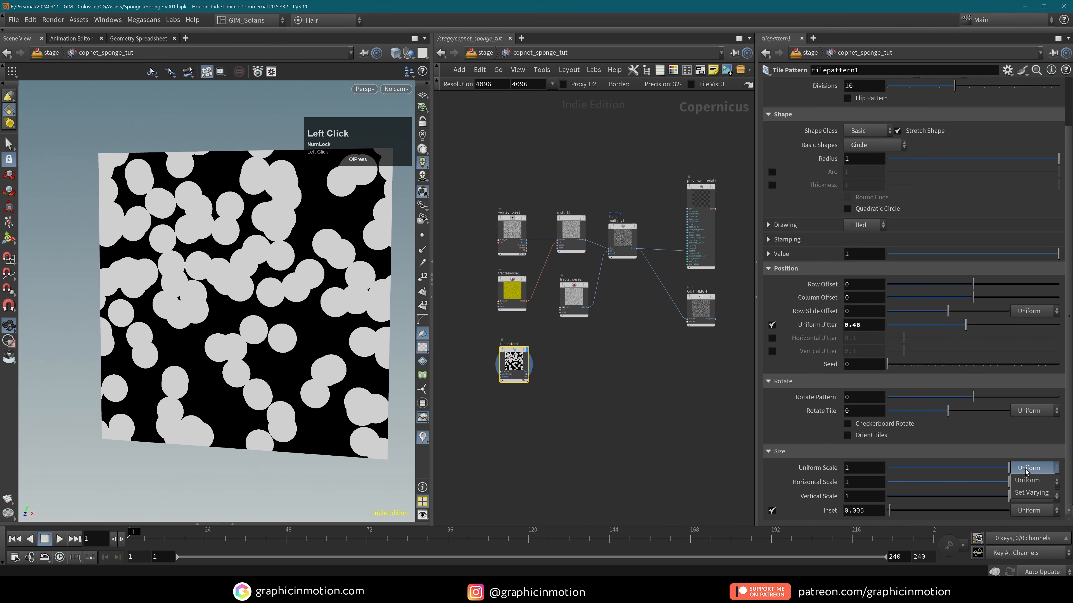
click(1031, 493)
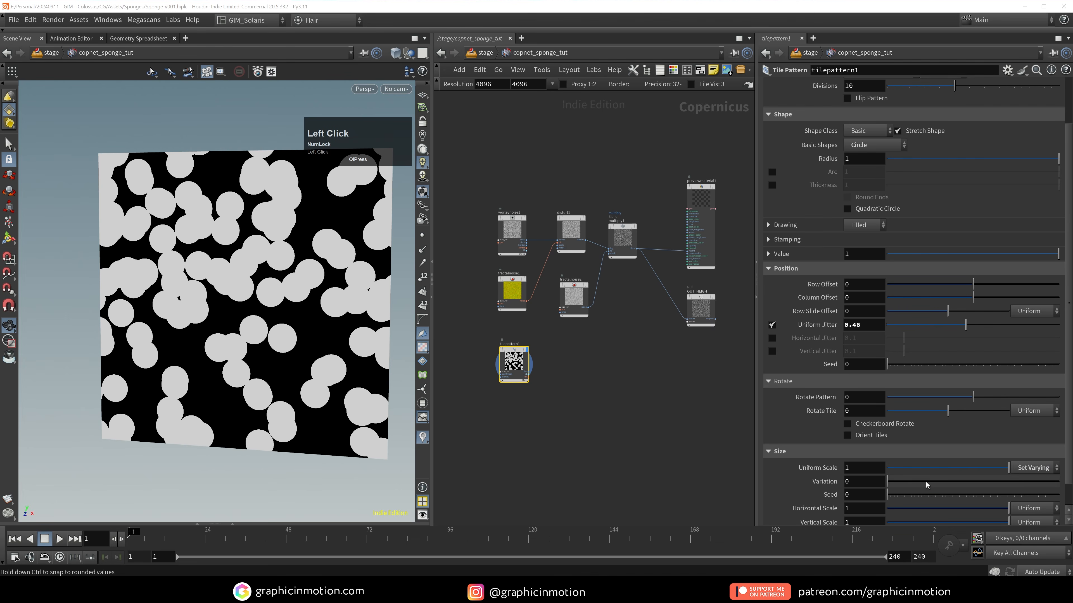
drag(898, 490, 970, 486)
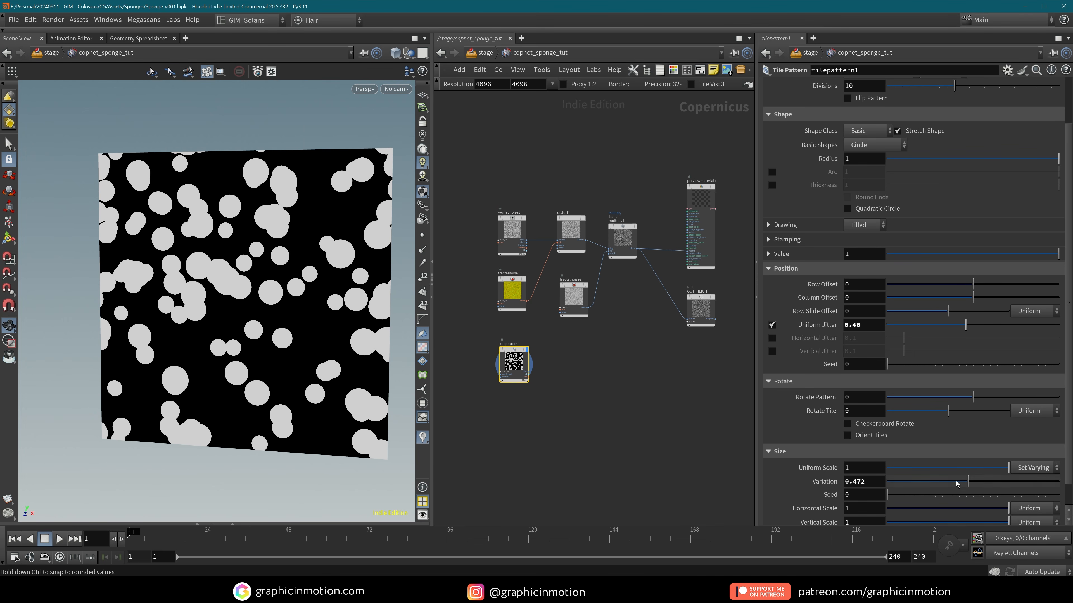
drag(898, 498, 981, 486)
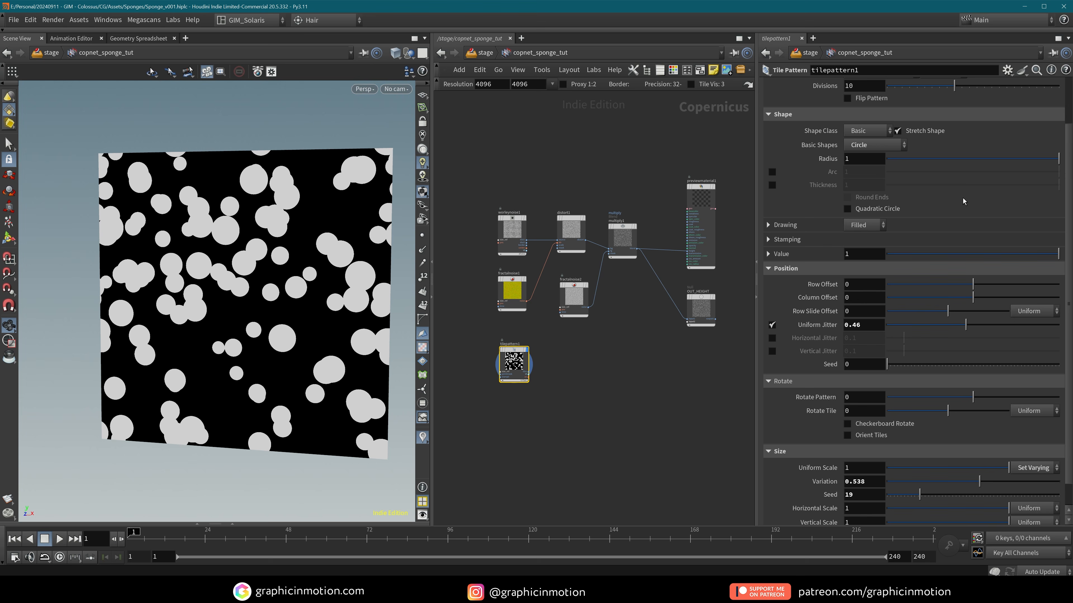
- Prune the circles of tilepattern1 by Random tile order with Threshold 0.83 and Seed 21, keeping Divisions at 10
scroll(969, 197, up, 2)
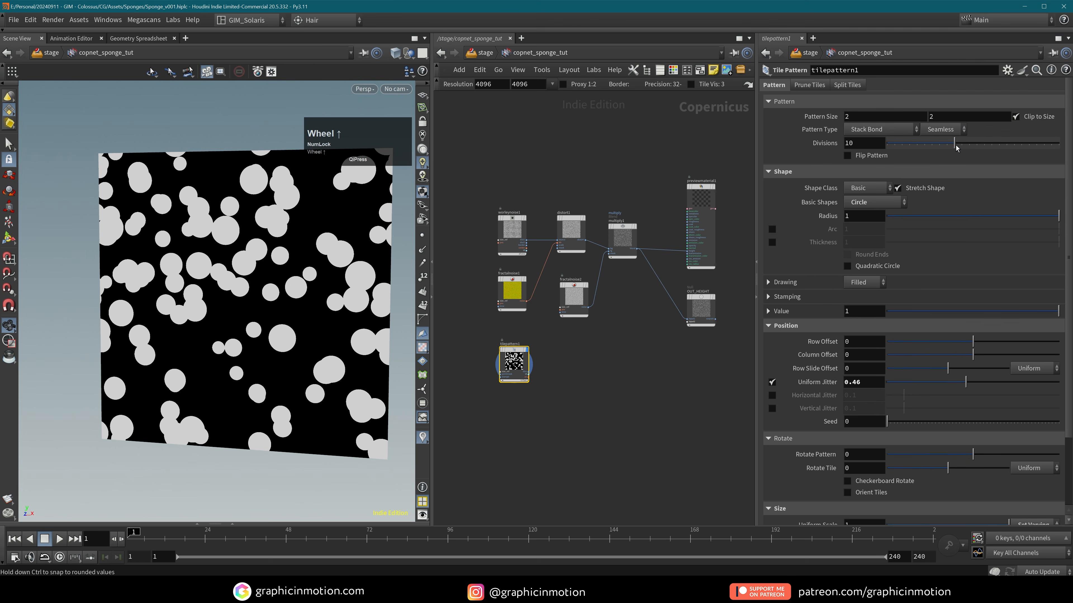
mouse_move(946, 147)
mouse_down()
mouse_move(928, 146)
mouse_move(958, 150)
mouse_up()
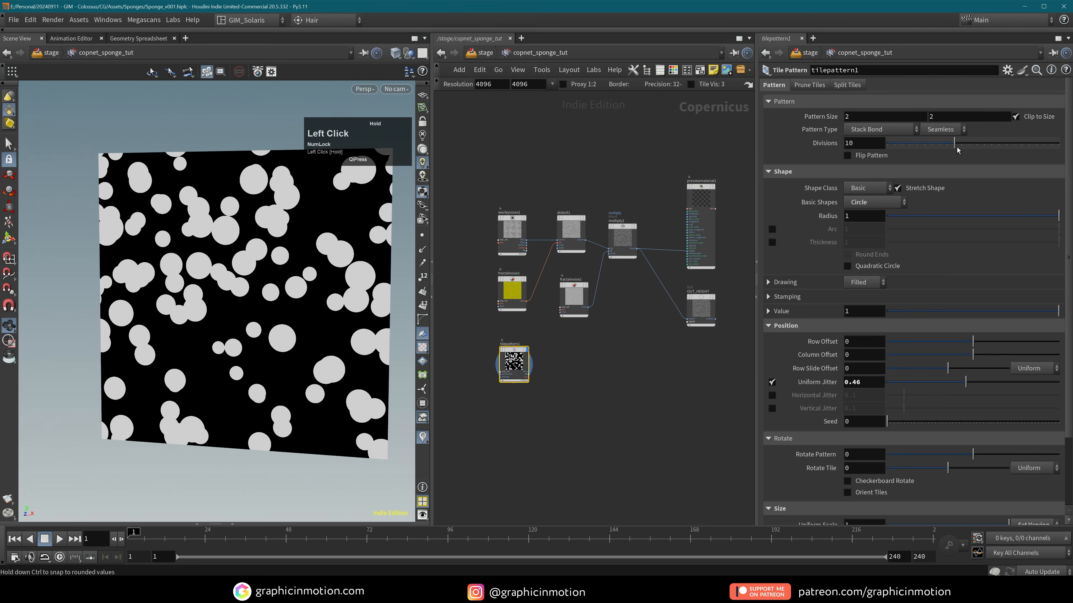
click(809, 85)
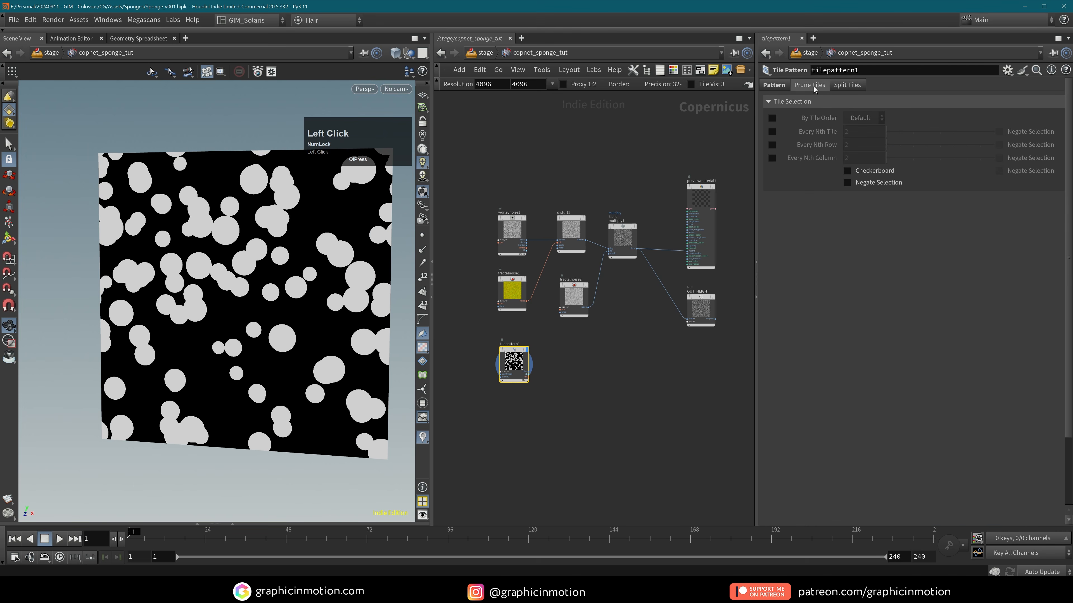
click(772, 118)
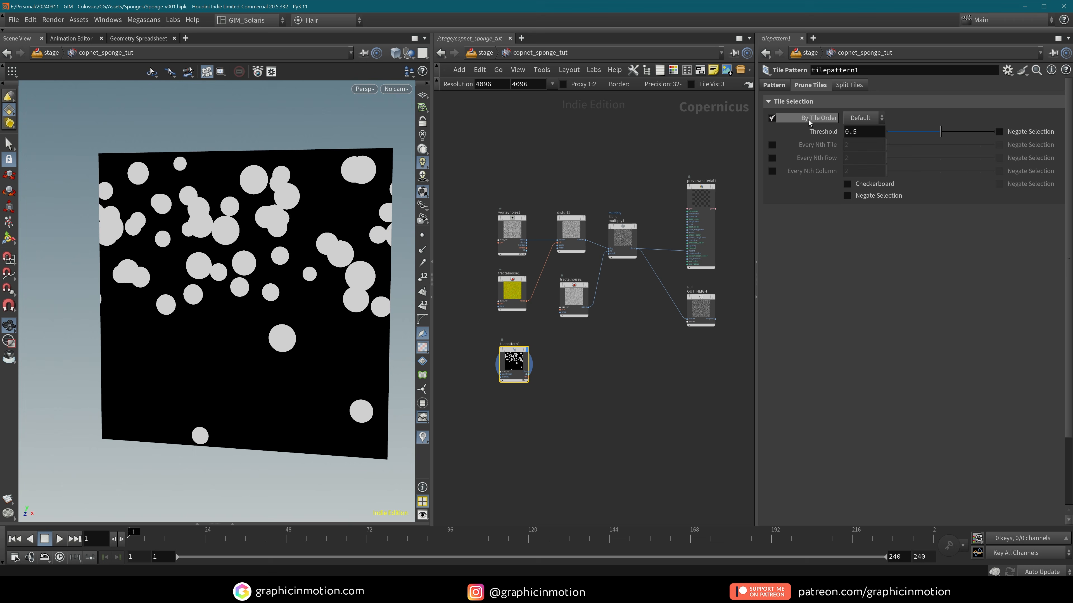
click(864, 118)
click(862, 155)
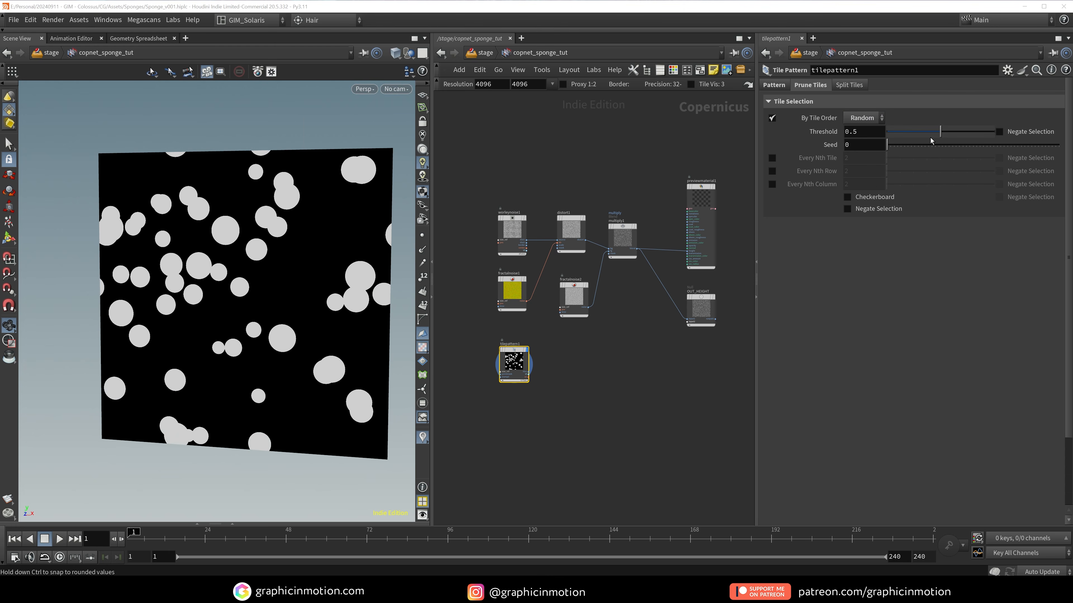
drag(941, 135, 981, 136)
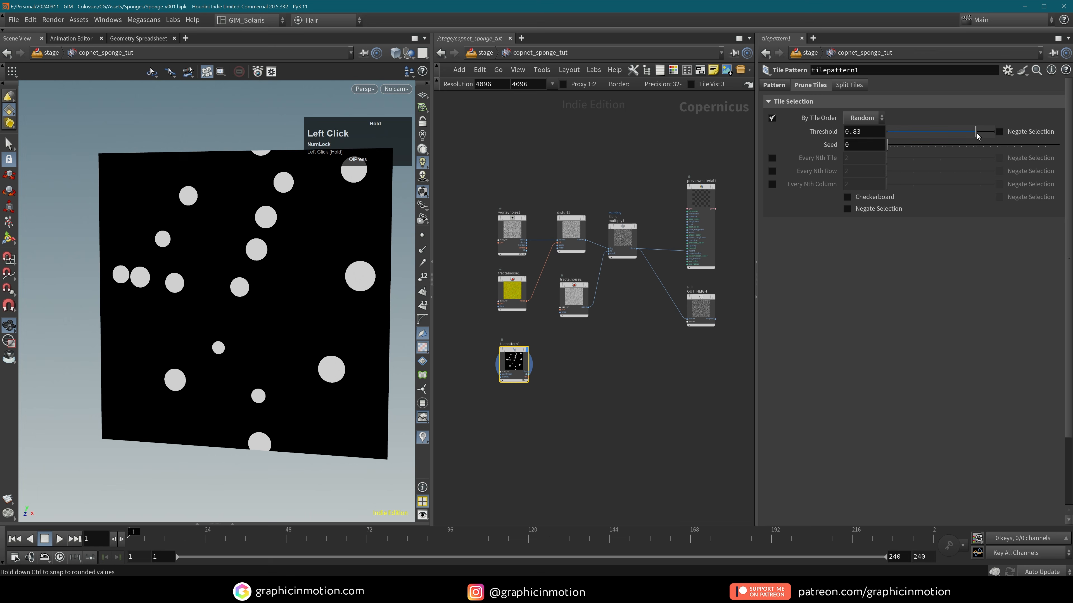
drag(890, 146, 923, 154)
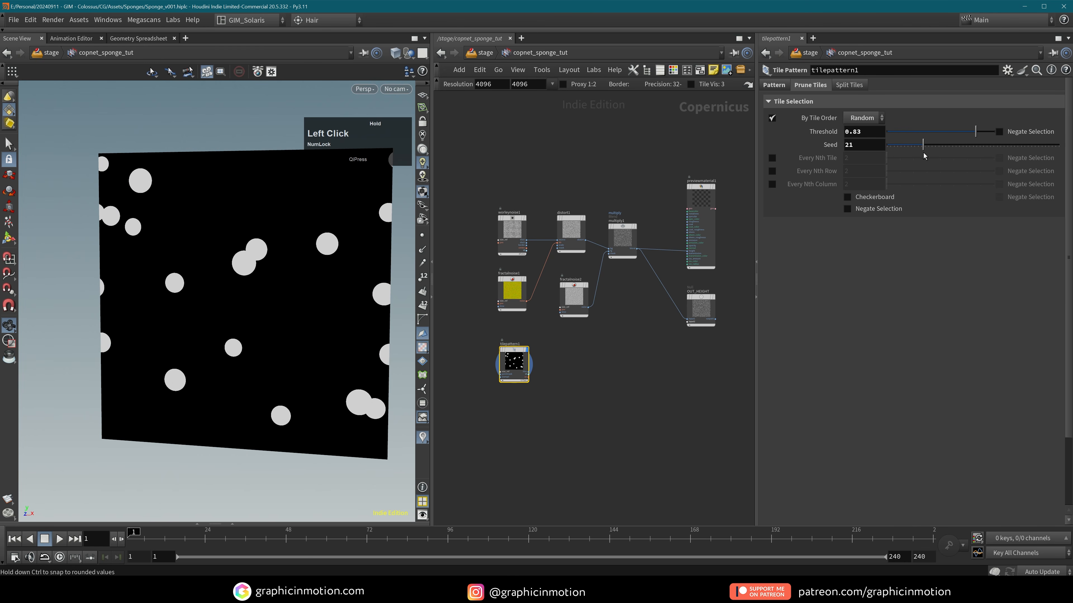
- Set the Uniform Jitter of tilepattern1 to 0.188
click(778, 86)
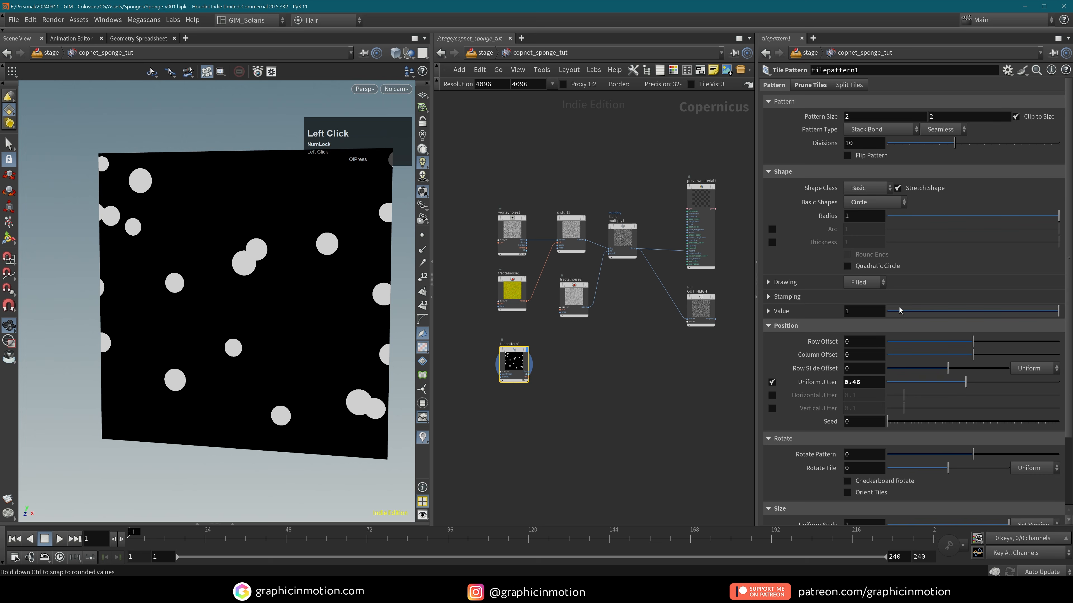
drag(967, 386, 922, 390)
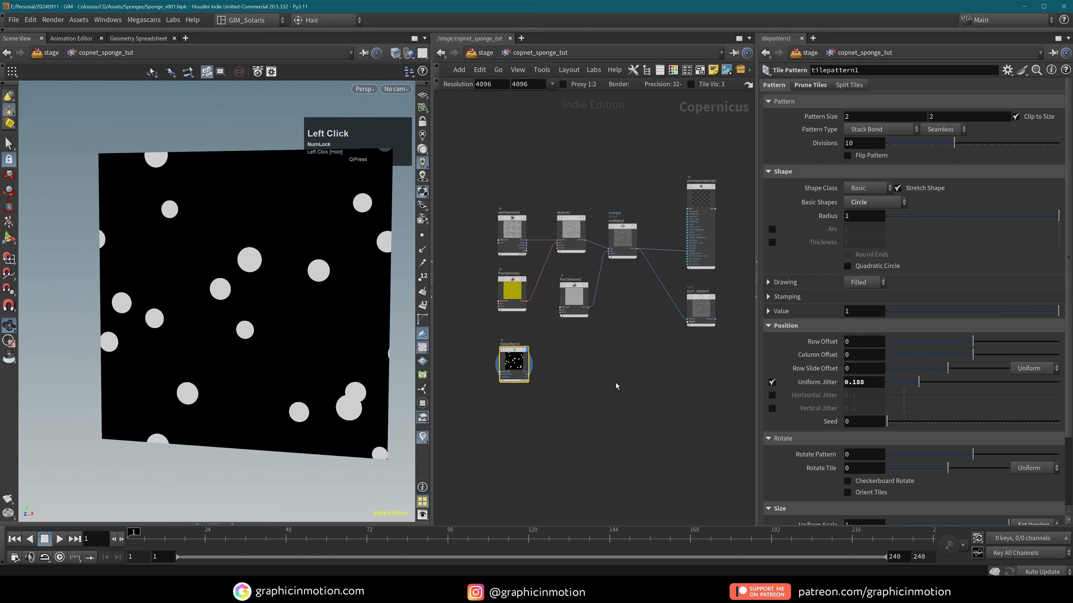
middle_drag(488, 338, 490, 308)
click(522, 325)
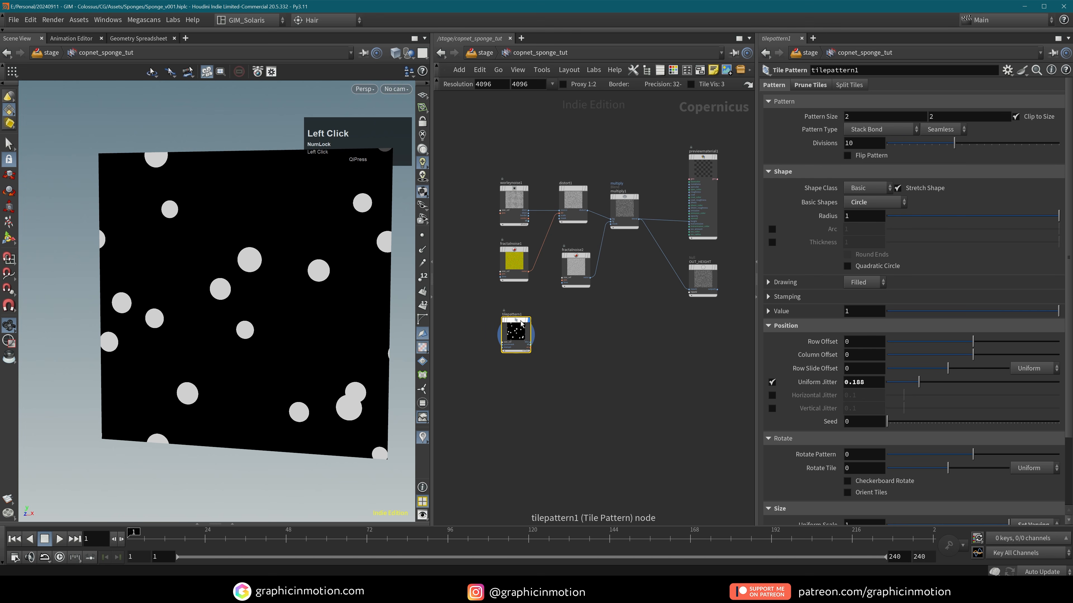
middle_drag(494, 309, 477, 315)
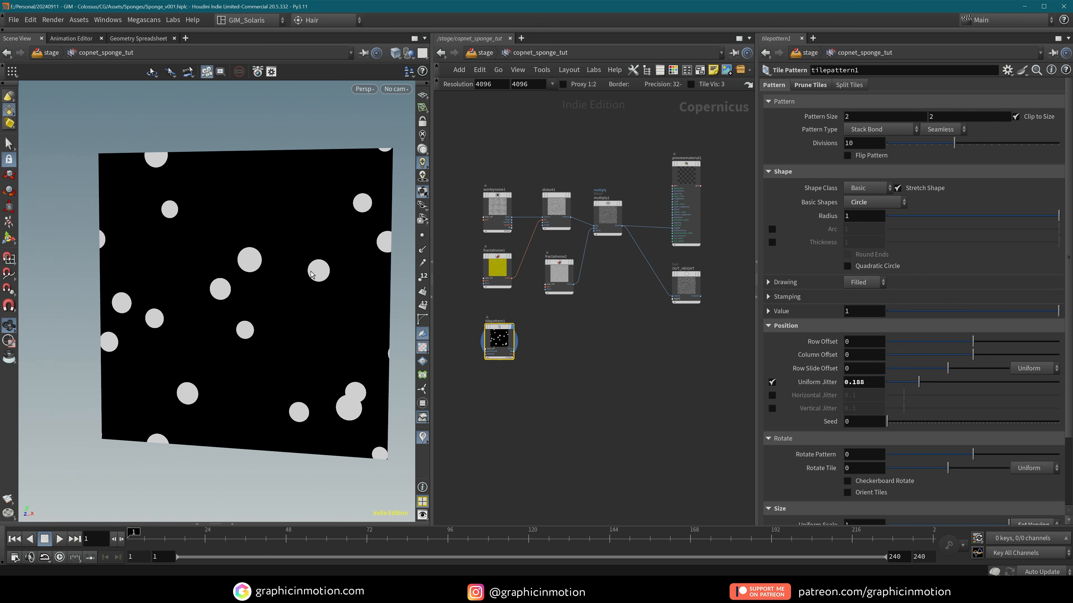
- Add an Invert node beside tilepattern1, connect the tile pattern's output to it and align it in the same row
scroll(562, 363, up, 2)
middle_drag(533, 330, 612, 350)
click(612, 350)
key(Tab)
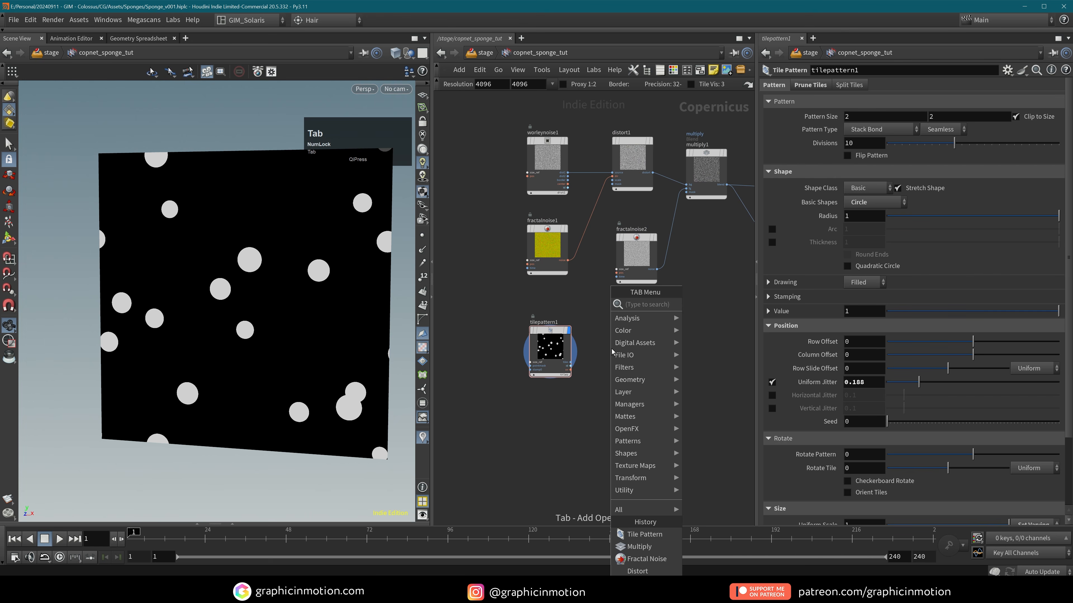
text(inv)
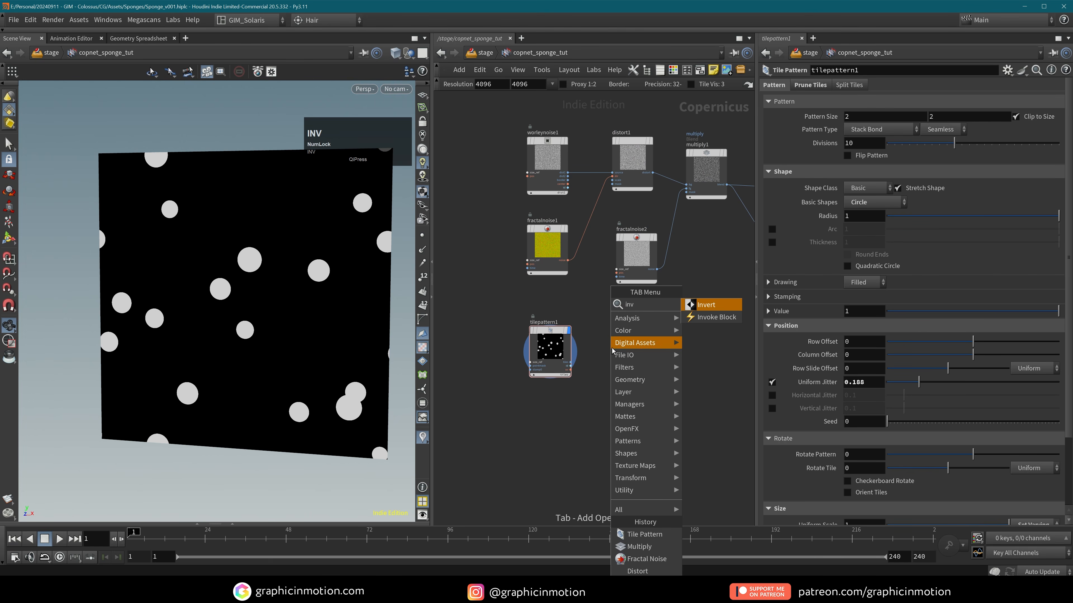
click(707, 305)
click(657, 384)
drag(570, 363, 636, 399)
middle_drag(689, 388, 618, 363)
drag(588, 343, 606, 306)
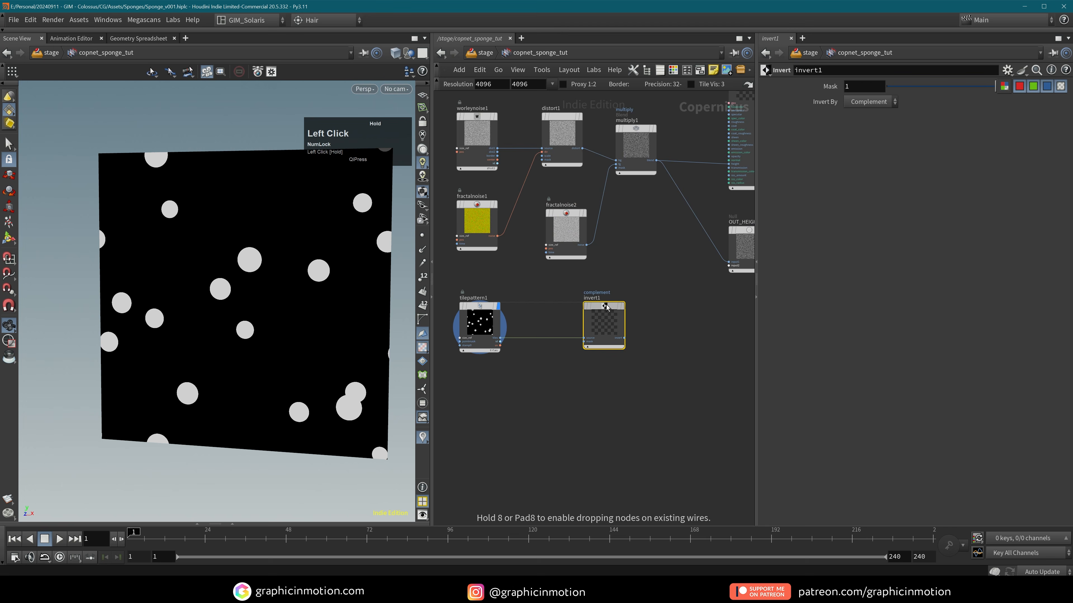
- Insert a Minimum blend that combines multiply1 with invert1 and feeds both previewmaterial1 and OUT_HEIGHT
middle_drag(676, 303, 585, 366)
drag(656, 311, 703, 316)
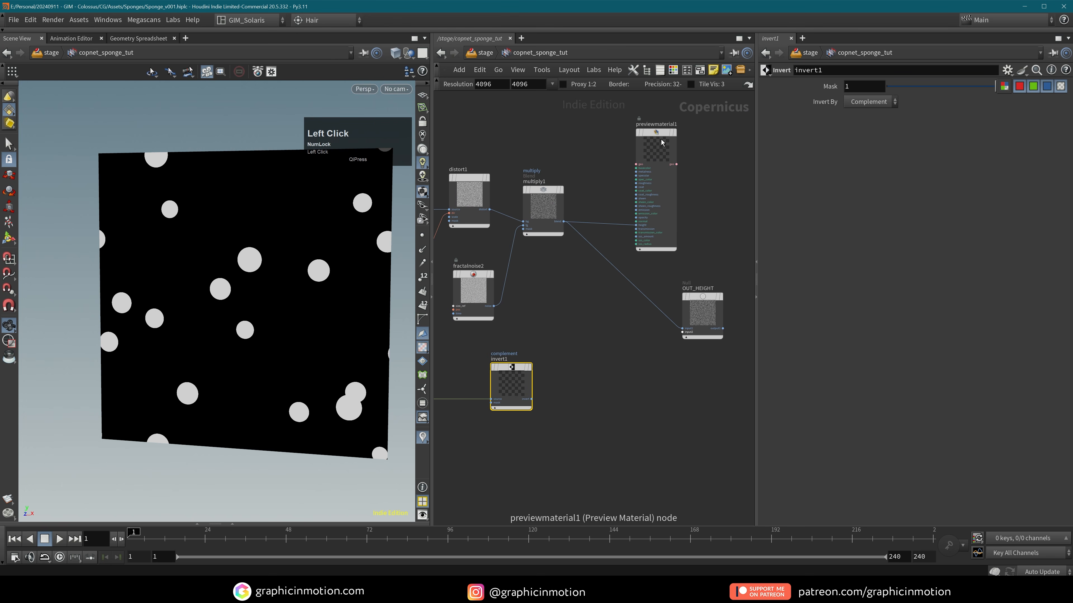
drag(661, 135, 696, 134)
key(Tab)
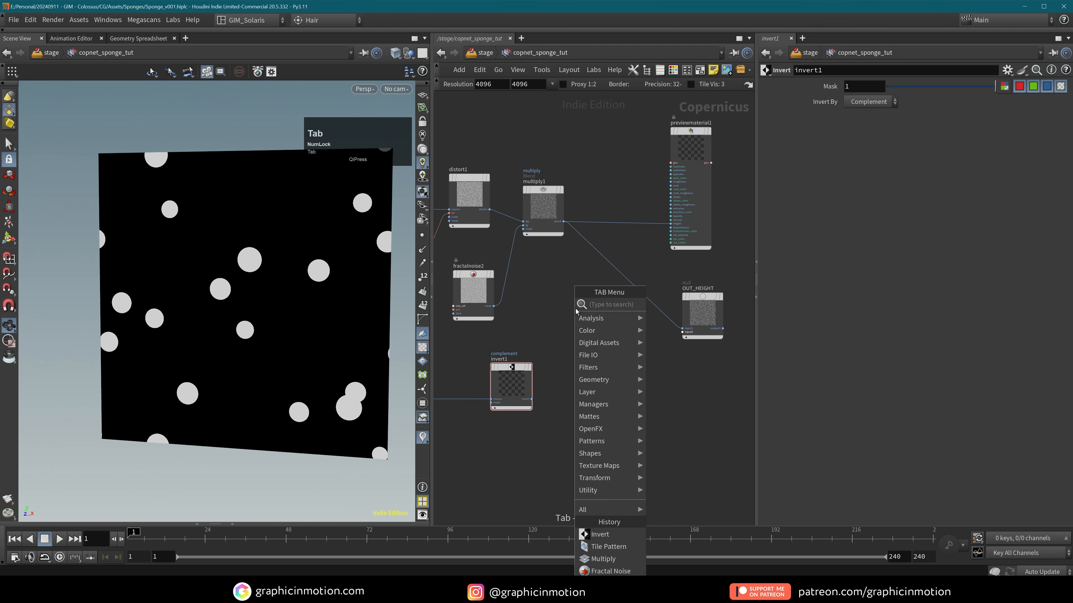
text(mini)
click(663, 307)
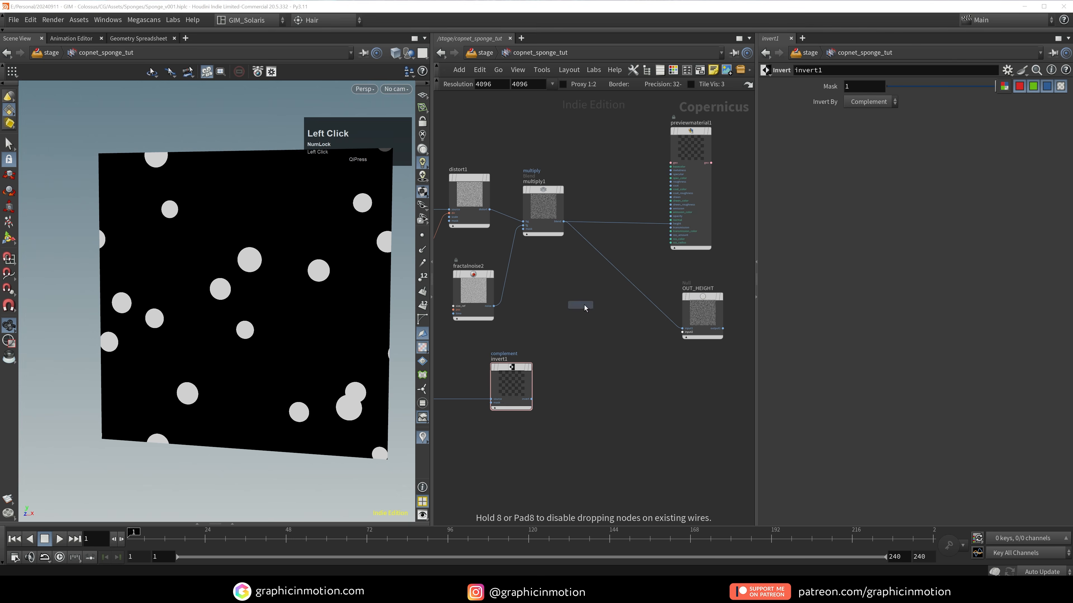
click(621, 228)
drag(620, 240, 619, 277)
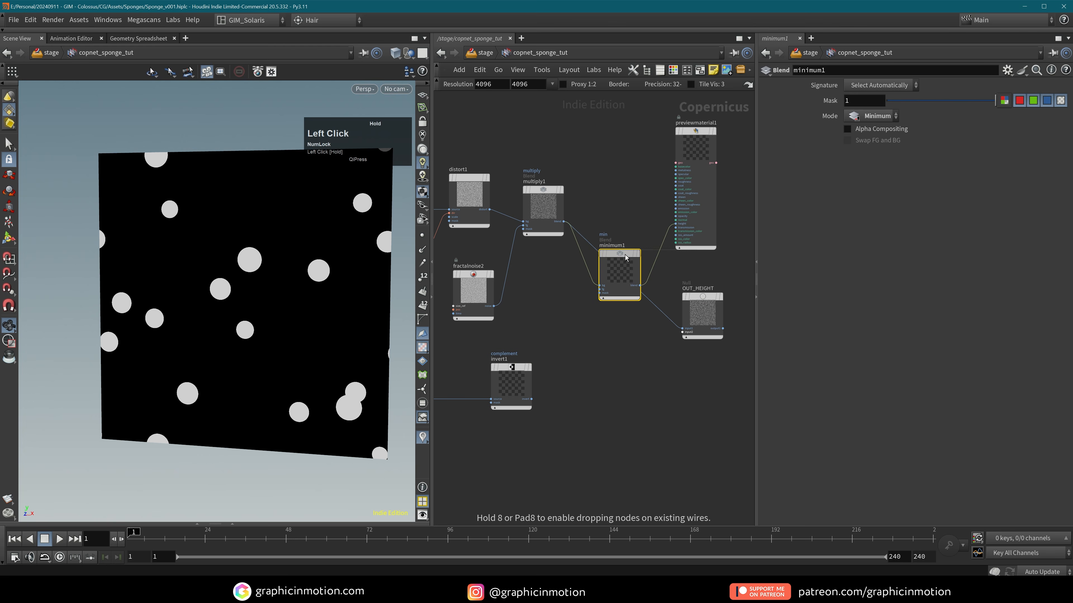
drag(531, 399, 682, 328)
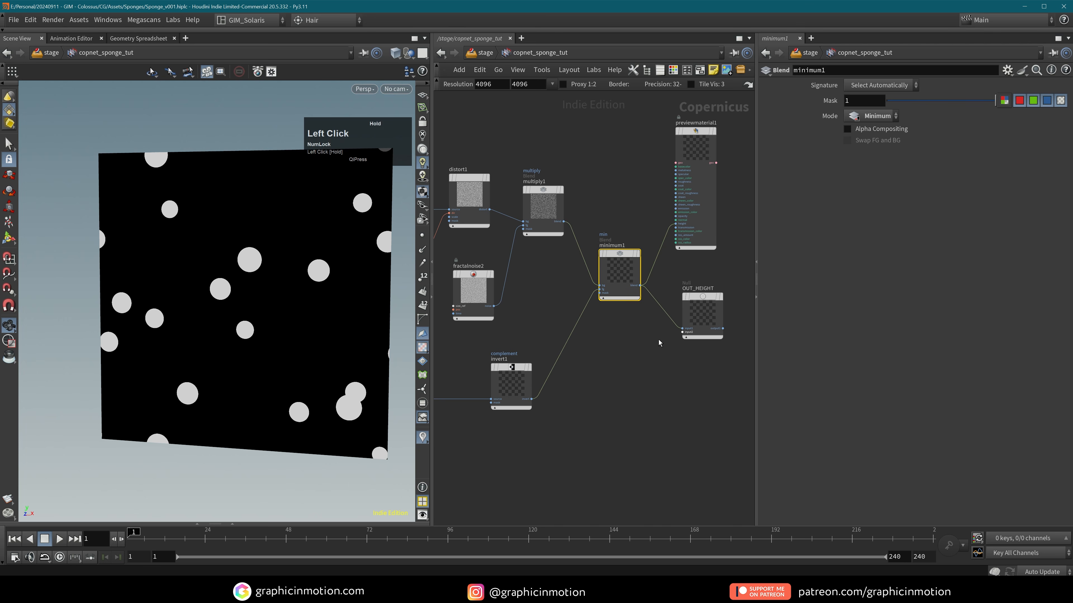
middle_drag(644, 343, 630, 370)
- Display previewmaterial1 and examine the circular holes on the displaced surface up close
click(698, 158)
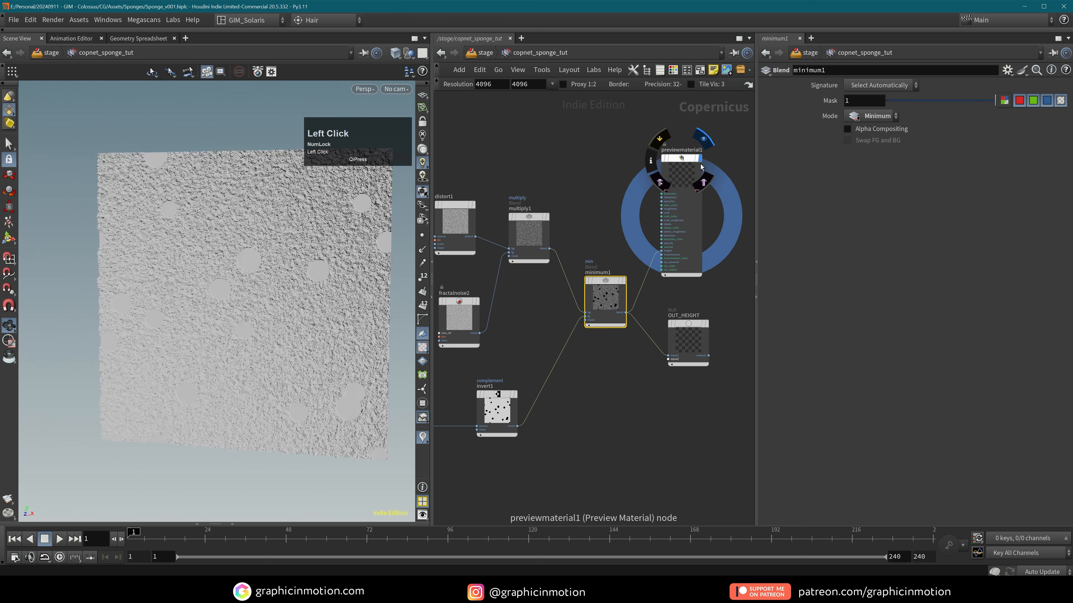
mouse_move(325, 310)
alt+mouse_down()
mouse_move(284, 320)
mouse_move(323, 311)
alt+mouse_up()
alt+right_drag(323, 310, 304, 291)
alt+drag(304, 292, 282, 278)
alt+right_drag(282, 278, 249, 209)
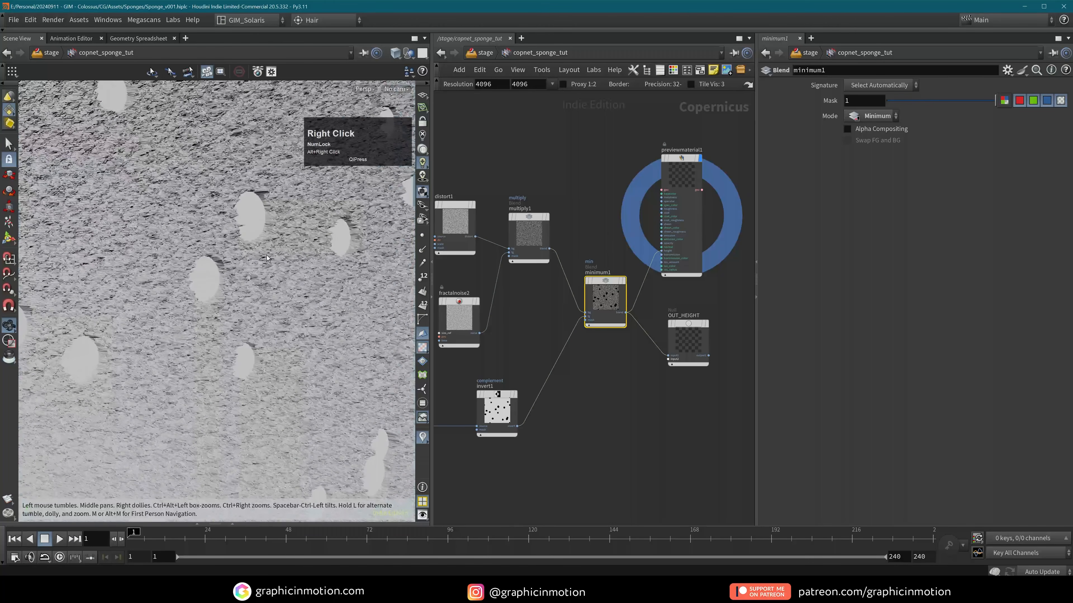
alt+right_drag(262, 259, 253, 283)
alt+drag(252, 283, 202, 280)
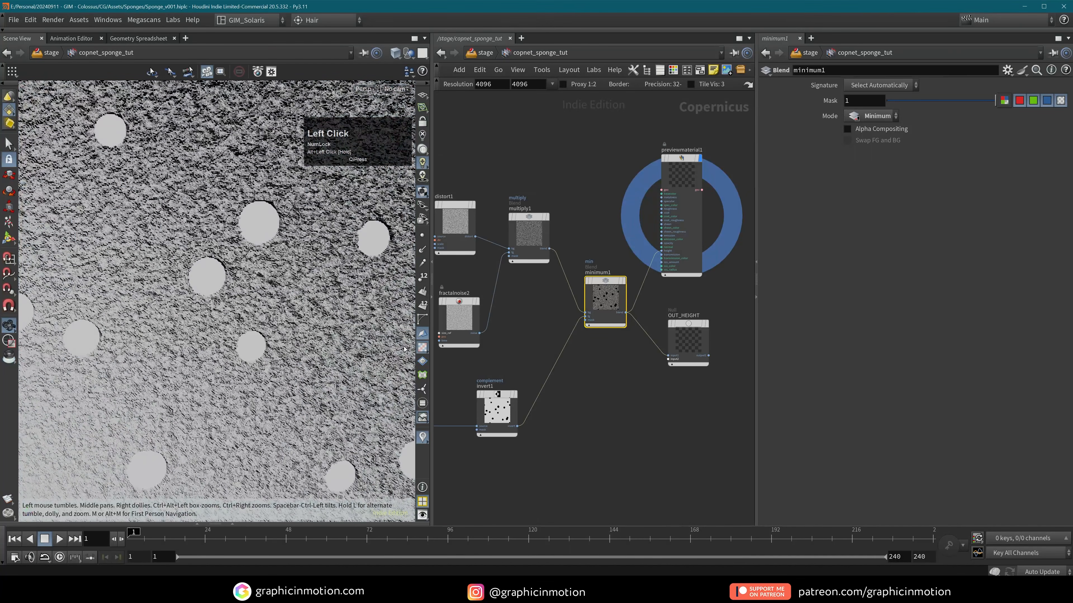
- Move invert1 closer to tilepattern1 and set the tile pattern's Draw As option to Distance
middle_drag(522, 439, 689, 384)
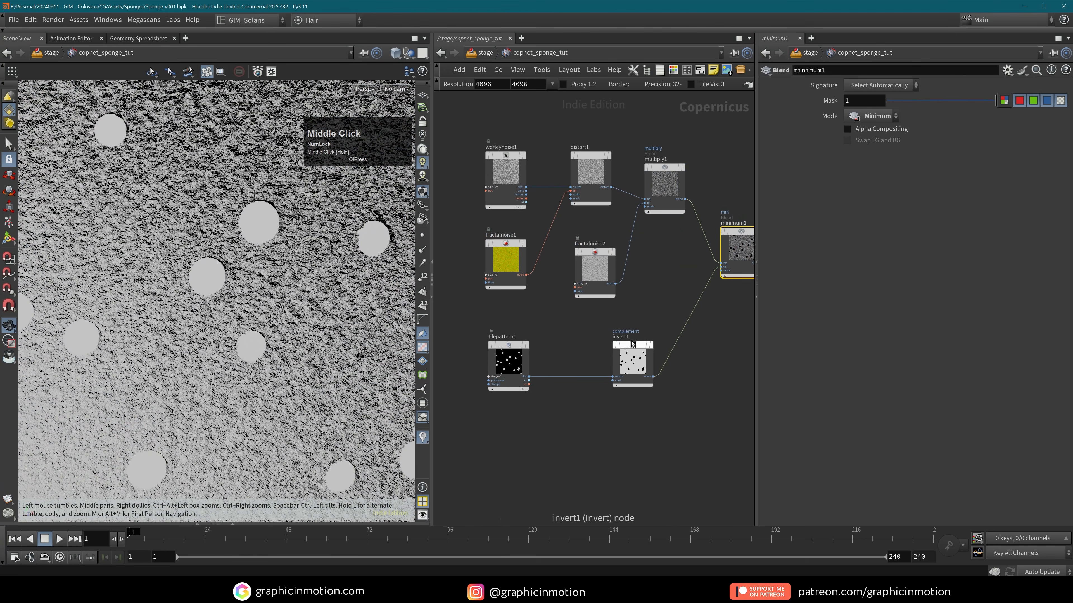
drag(632, 344, 590, 346)
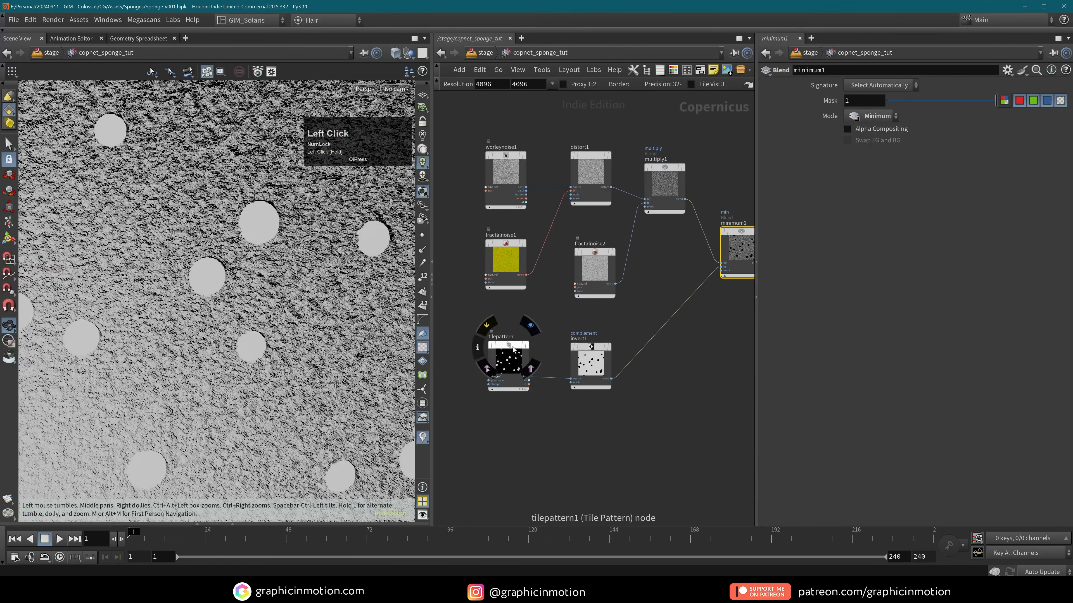
click(500, 345)
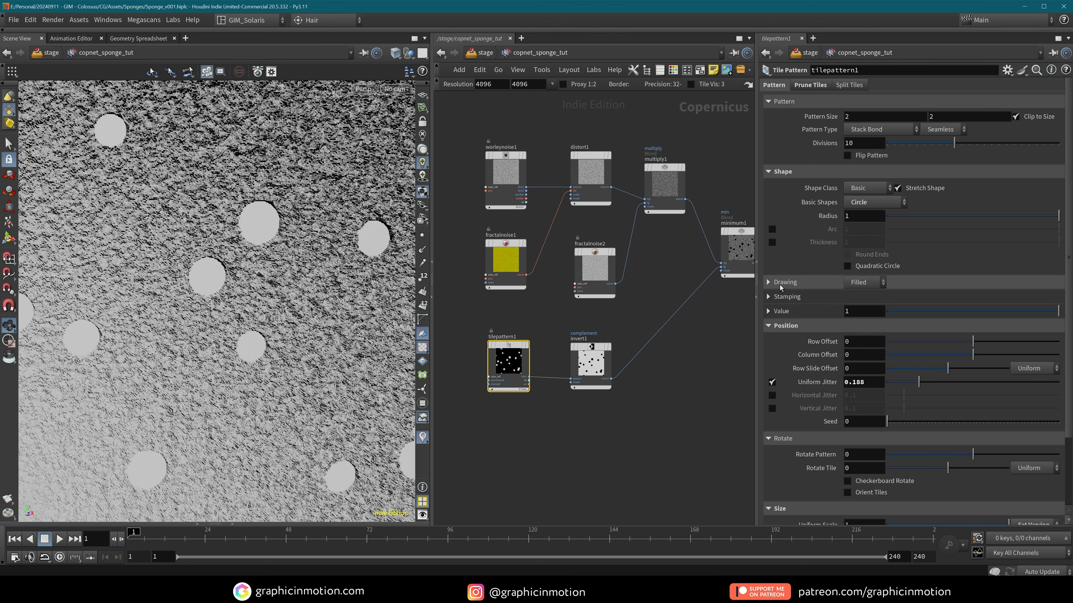
click(769, 282)
click(862, 300)
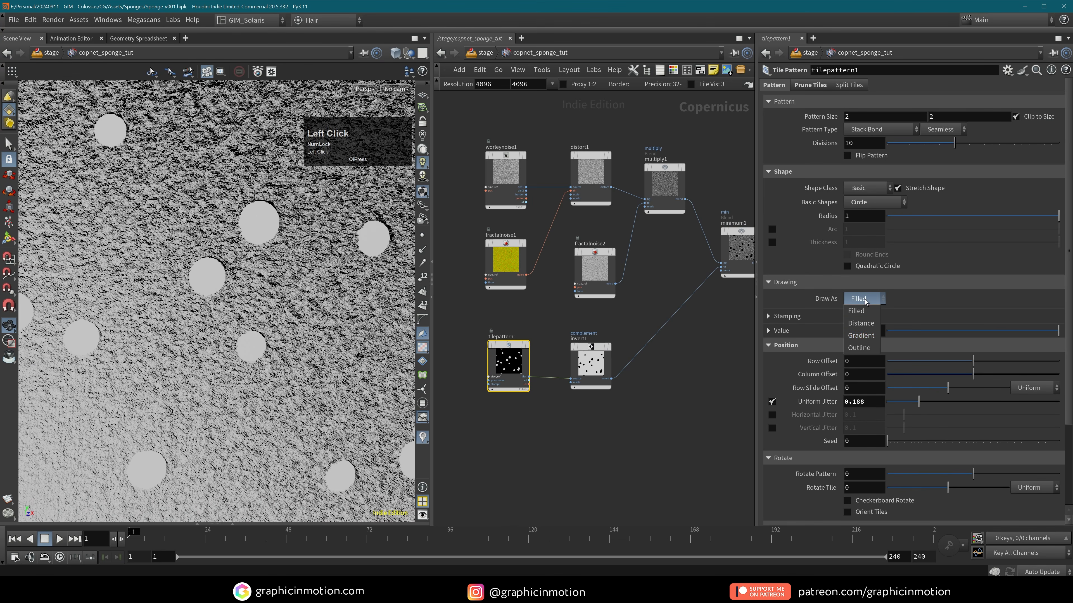
click(874, 323)
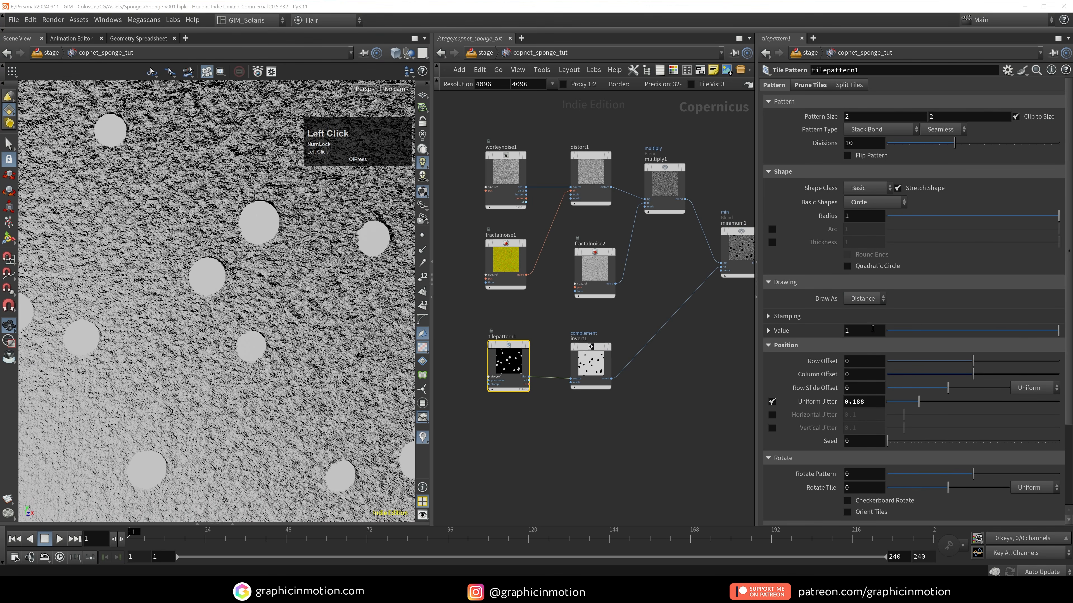
alt+right_drag(249, 257, 239, 260)
alt+middle_drag(238, 260, 231, 277)
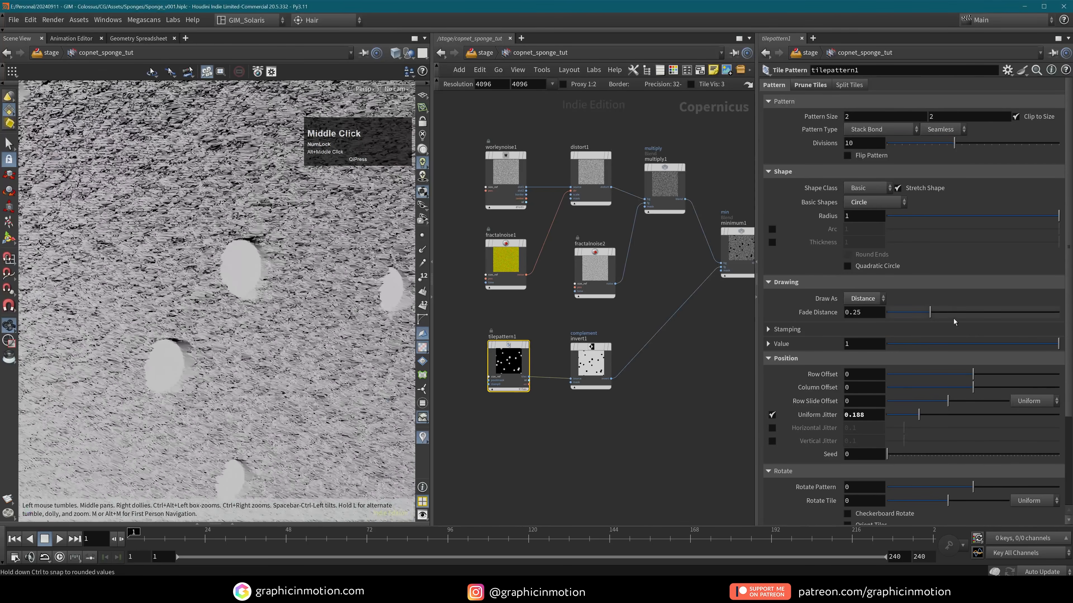
- Display tilepattern1 and set its Fade Distance to 0.5
mouse_move(931, 314)
mouse_down()
mouse_move(987, 318)
mouse_move(928, 320)
mouse_up()
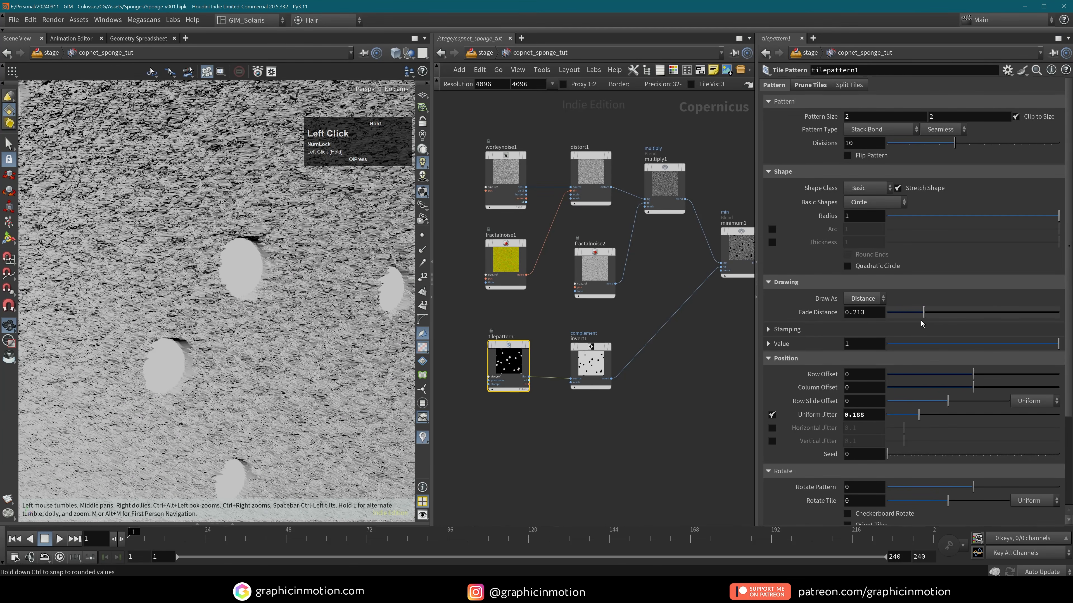
click(527, 346)
drag(911, 313, 956, 314)
drag(856, 313, 894, 315)
text(5)
click(685, 373)
alt+drag(254, 289, 298, 288)
alt+right_drag(297, 287, 266, 307)
alt+middle_drag(265, 307, 256, 291)
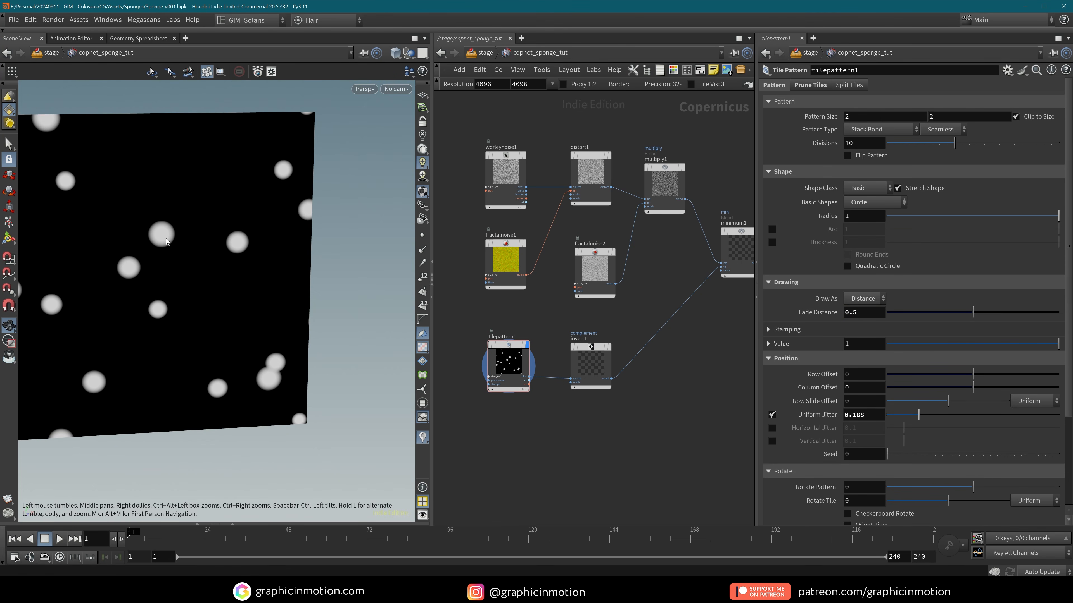
- Shift invert1 aside and duplicate distort1 together with fractalnoise1 beneath the tile pattern row
mouse_move(591, 350)
mouse_down()
mouse_move(573, 344)
mouse_move(605, 344)
mouse_up()
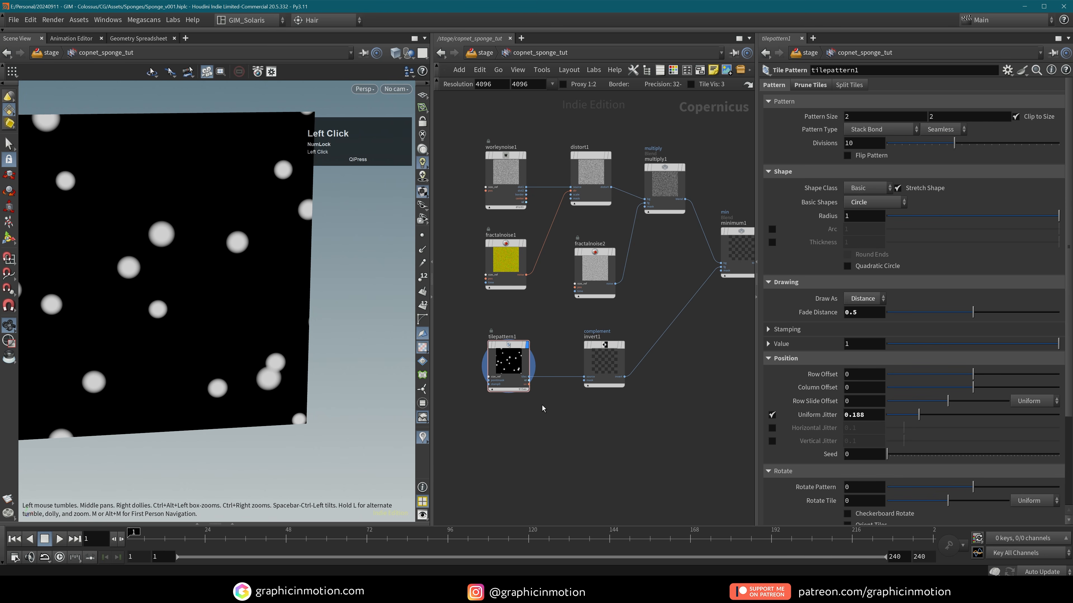
key(Tab)
mouse_move(544, 410)
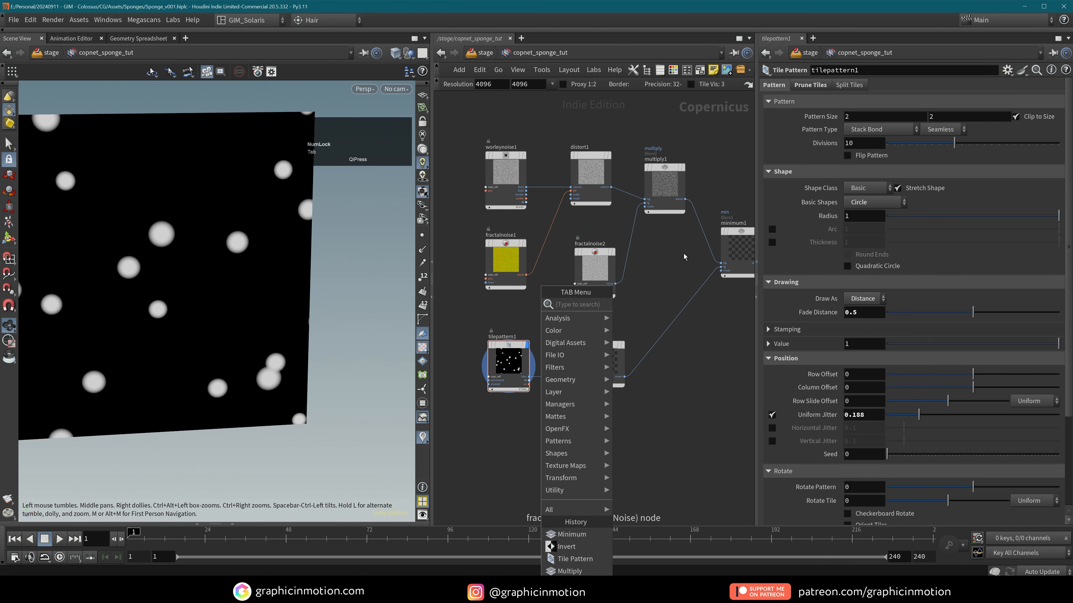
click(686, 256)
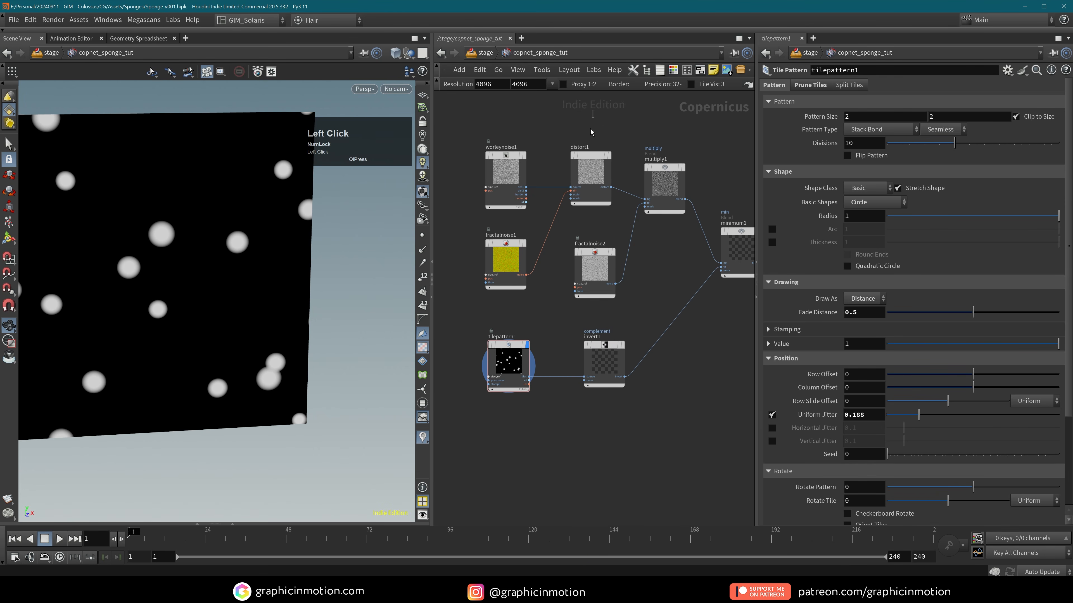
click(591, 175)
shift+click(512, 248)
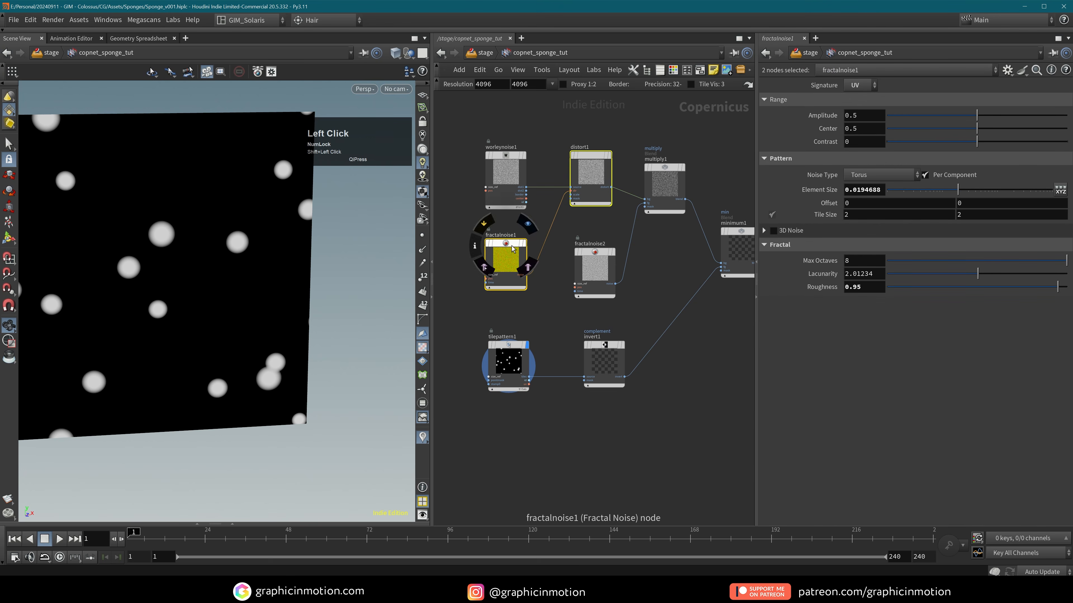
alt+drag(600, 159, 555, 407)
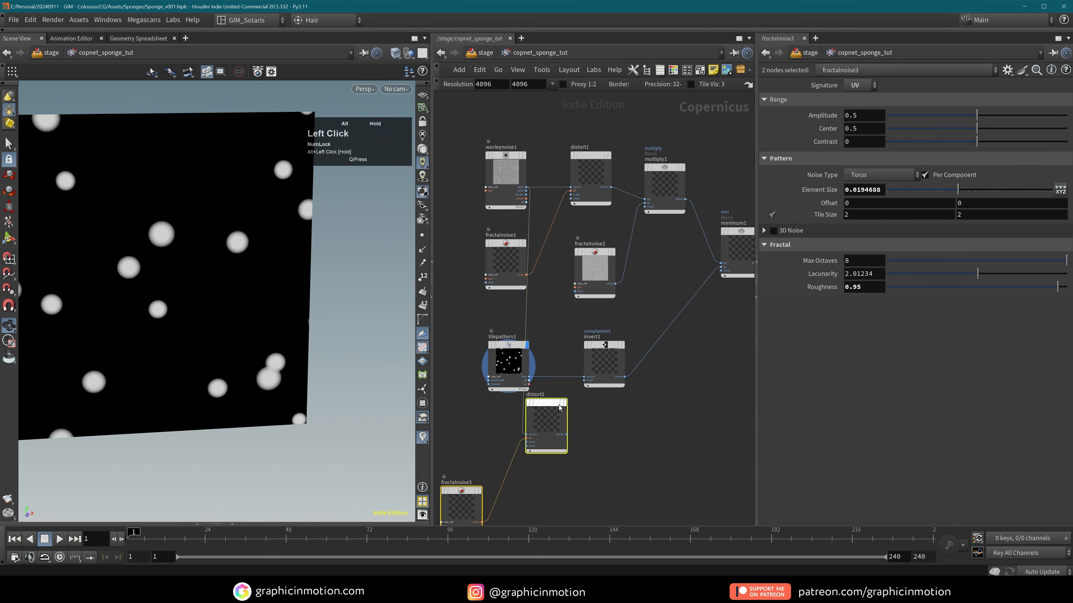
- Arrange the duplicated nodes and wire distort2 between tilepattern1 and invert1, with fractalnoise3 driving the distortion
middle_drag(608, 415, 652, 381)
drag(552, 320, 517, 324)
drag(584, 367, 587, 318)
drag(538, 347, 624, 346)
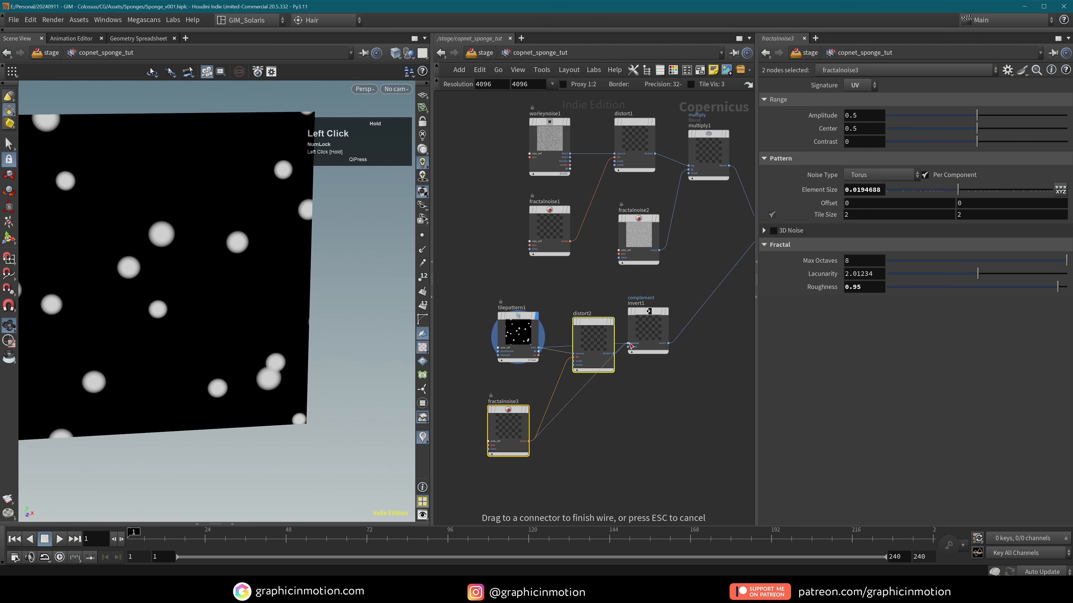
drag(616, 392, 626, 404)
click(632, 407)
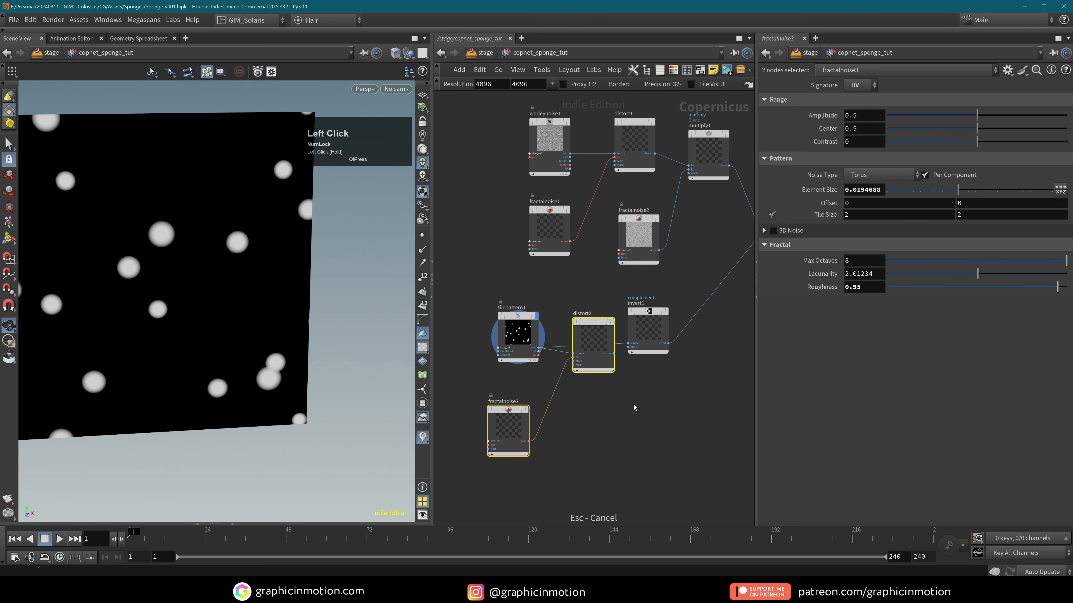
drag(614, 353, 596, 313)
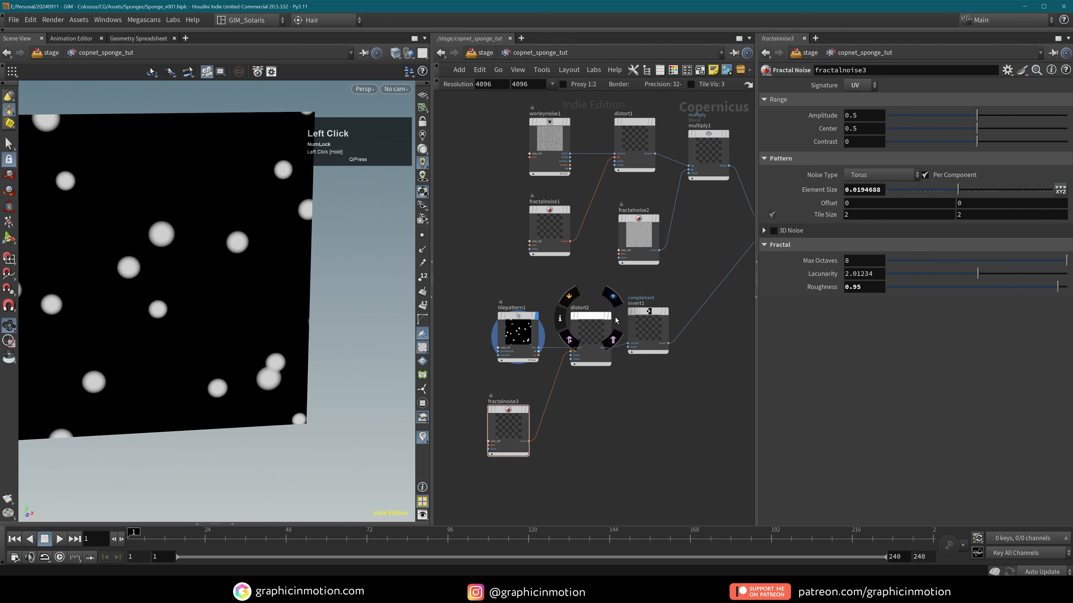
- Display distort2 and set fractalnoise3's Roughness to 0.033 and Element Size to 0.183637
click(610, 316)
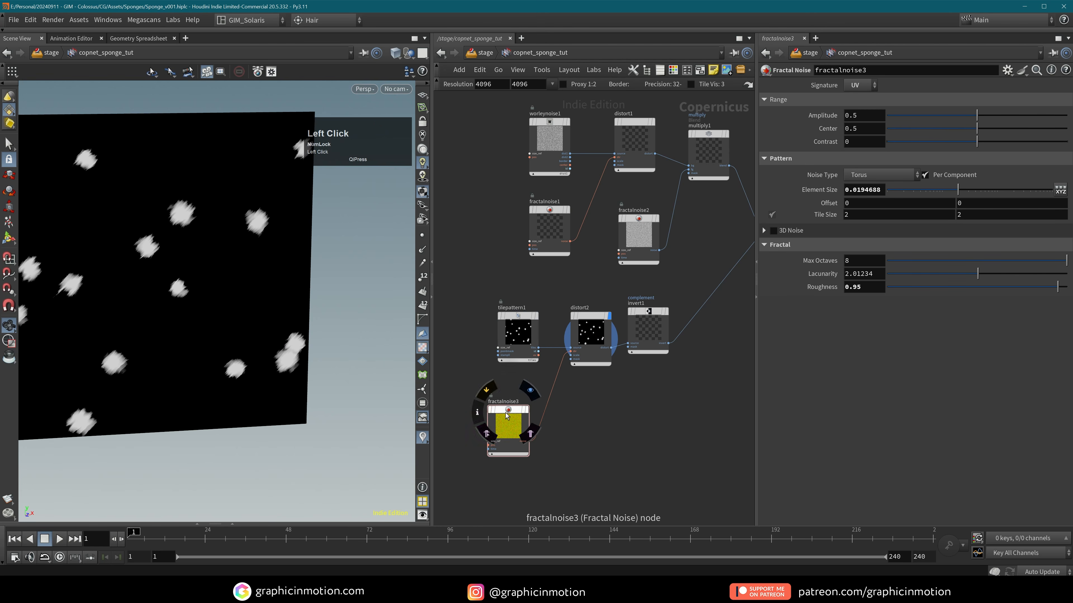
alt+middle_drag(280, 319, 377, 314)
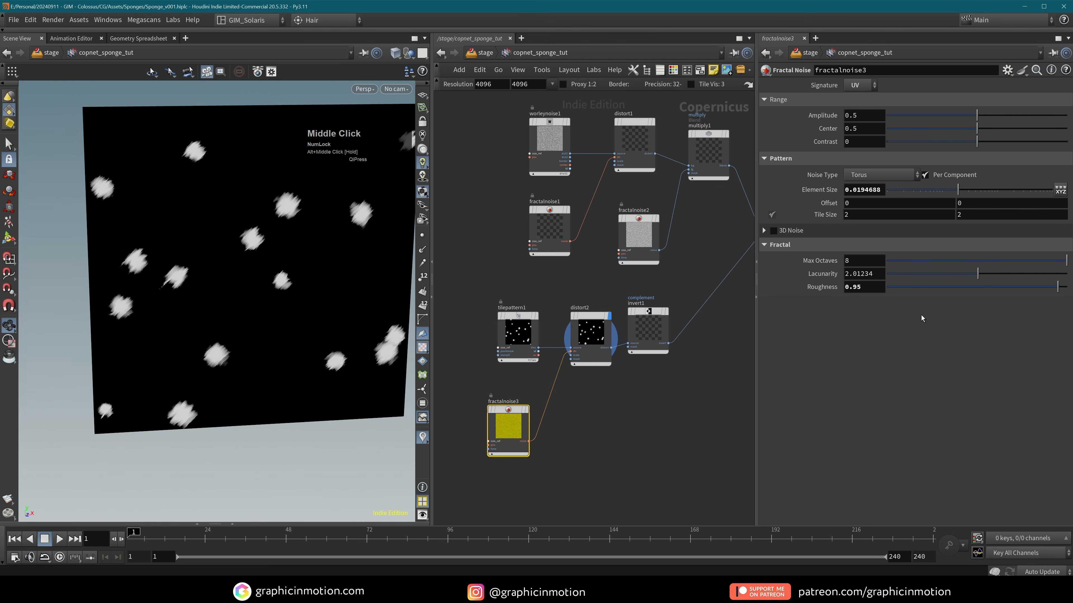
drag(1024, 291, 970, 293)
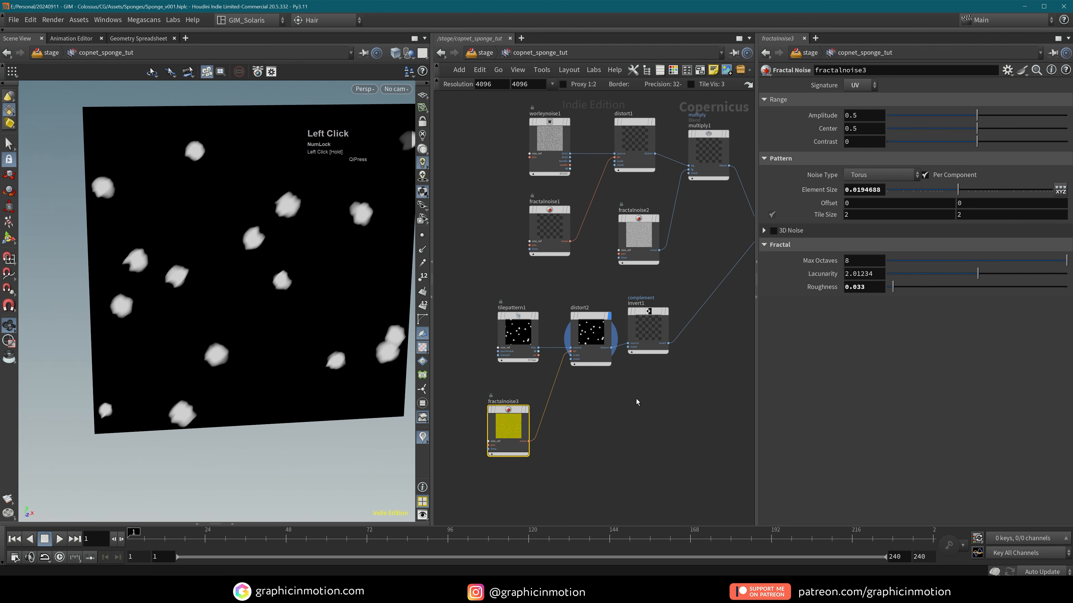
drag(959, 190, 1013, 193)
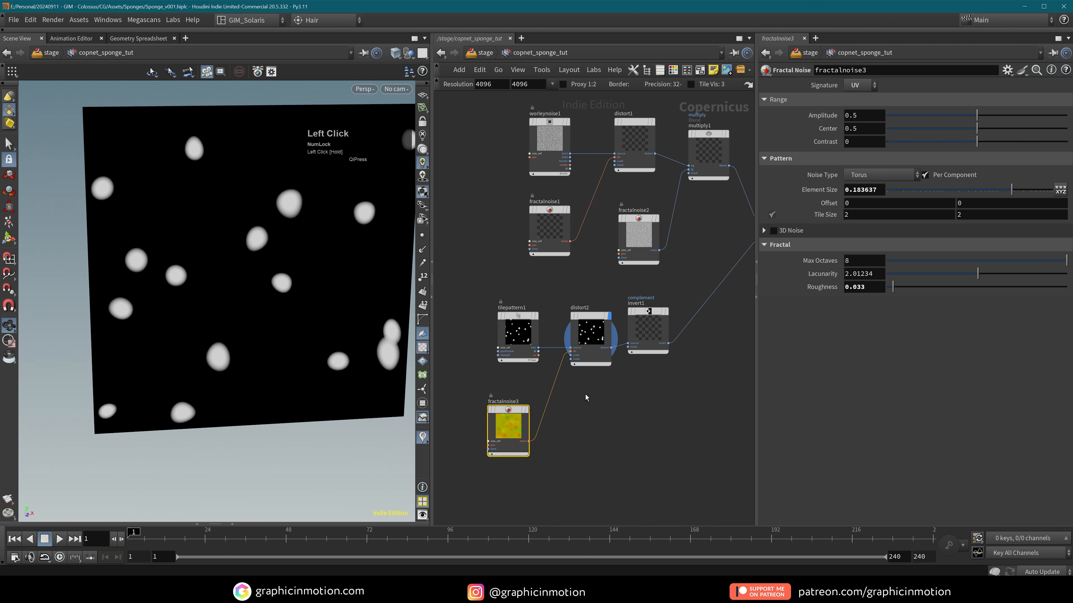
- Set the Scale of distort2 to 0.145
click(577, 317)
mouse_move(996, 173)
mouse_down()
mouse_move(973, 173)
mouse_move(989, 173)
mouse_up()
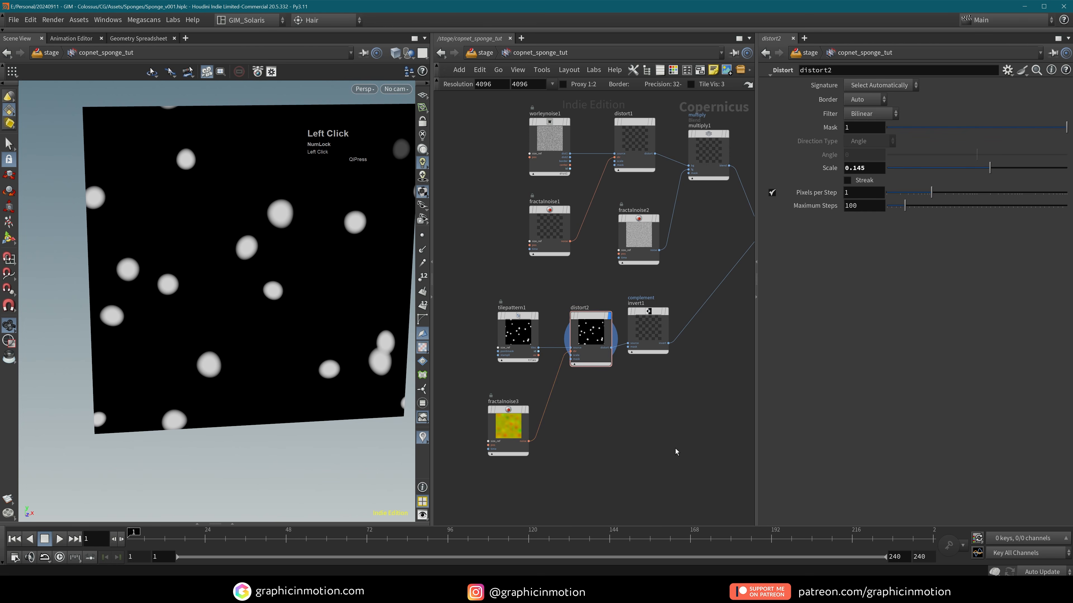
alt+scroll(347, 259, down, 3)
alt+drag(346, 262, 331, 282)
alt+middle_drag(331, 277, 256, 268)
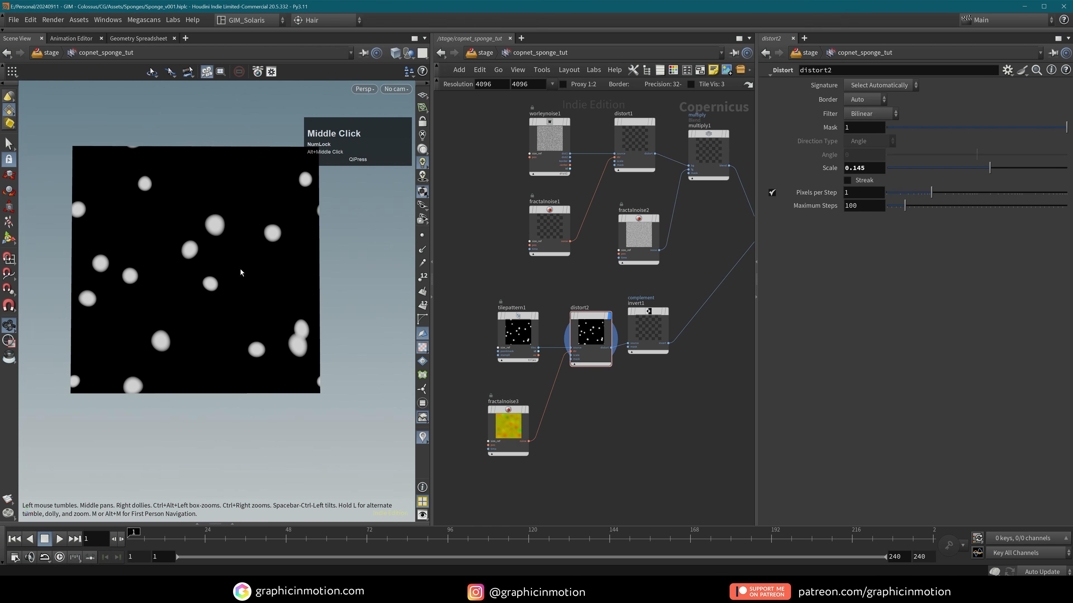
- Display previewmaterial1 and examine the distorted holes on the surface up close
middle_drag(640, 415, 524, 429)
drag(533, 334, 546, 343)
middle_drag(689, 216, 623, 251)
click(628, 249)
alt+drag(321, 262, 295, 203)
alt+scroll(296, 264, up, 5)
click(698, 123)
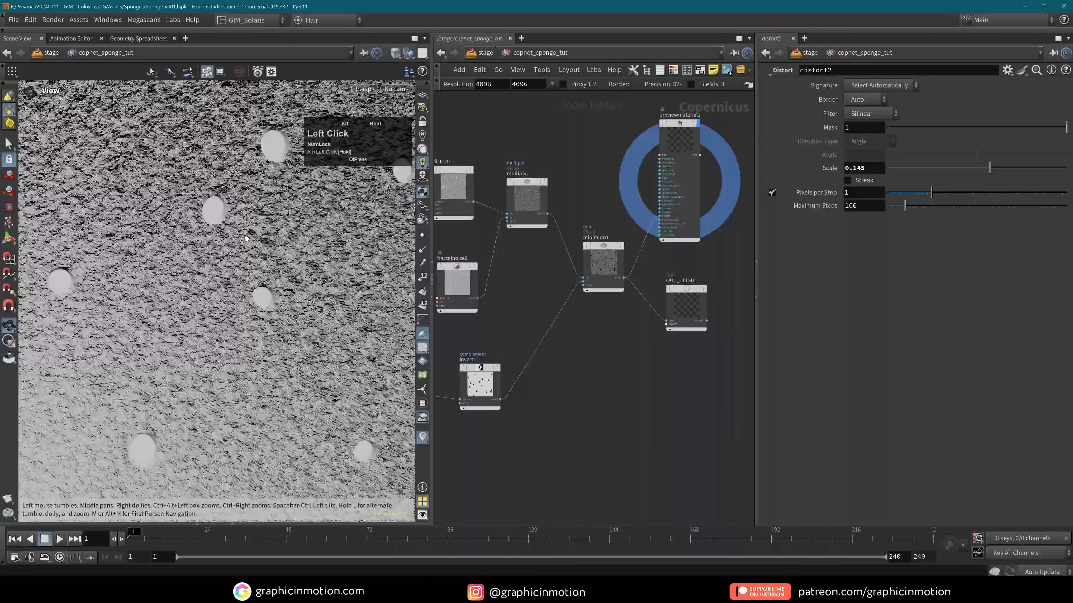
- Insert a Remap node between invert1 and minimum1 and align it with the invert node's row
middle_drag(568, 403, 652, 387)
click(569, 353)
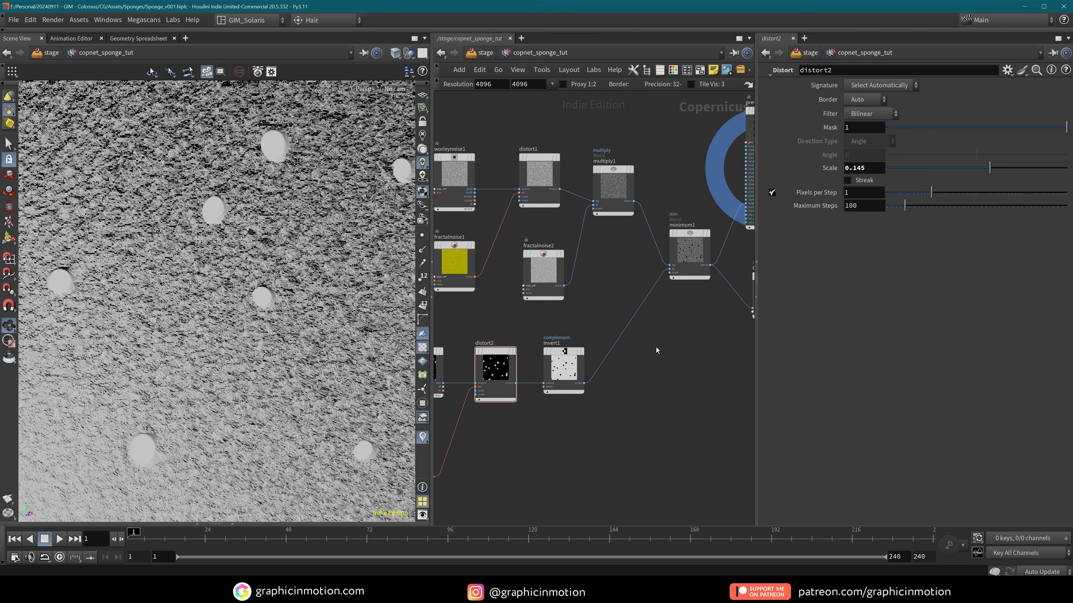
middle_drag(656, 347, 638, 346)
key(Tab)
text(rem)
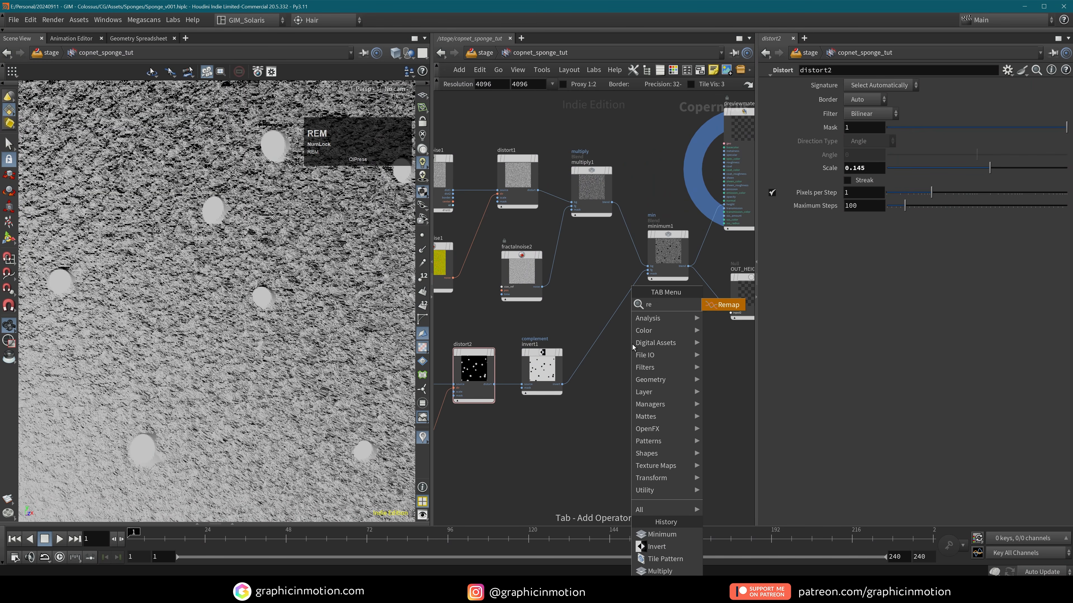
drag(614, 322, 621, 356)
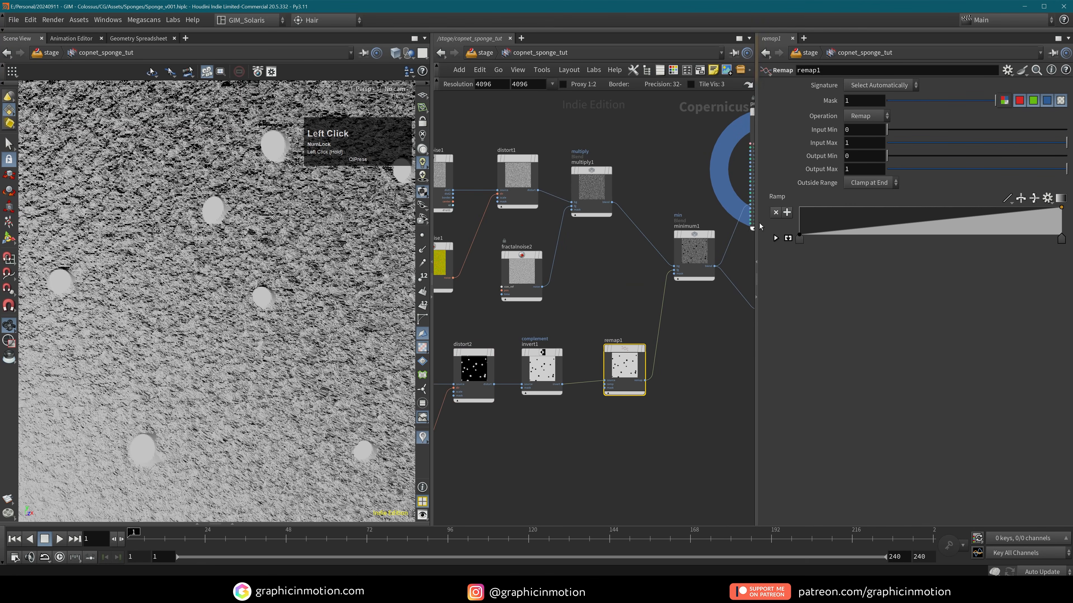
- Set the Output Min of remap1 to -1 to deepen the holes in the surface
click(856, 161)
text(-1)
click(688, 415)
mouse_move(294, 247)
alt+mouse_down()
mouse_move(253, 257)
mouse_move(293, 250)
alt+mouse_up()
alt+right_drag(294, 250, 331, 270)
alt+middle_drag(330, 270, 251, 267)
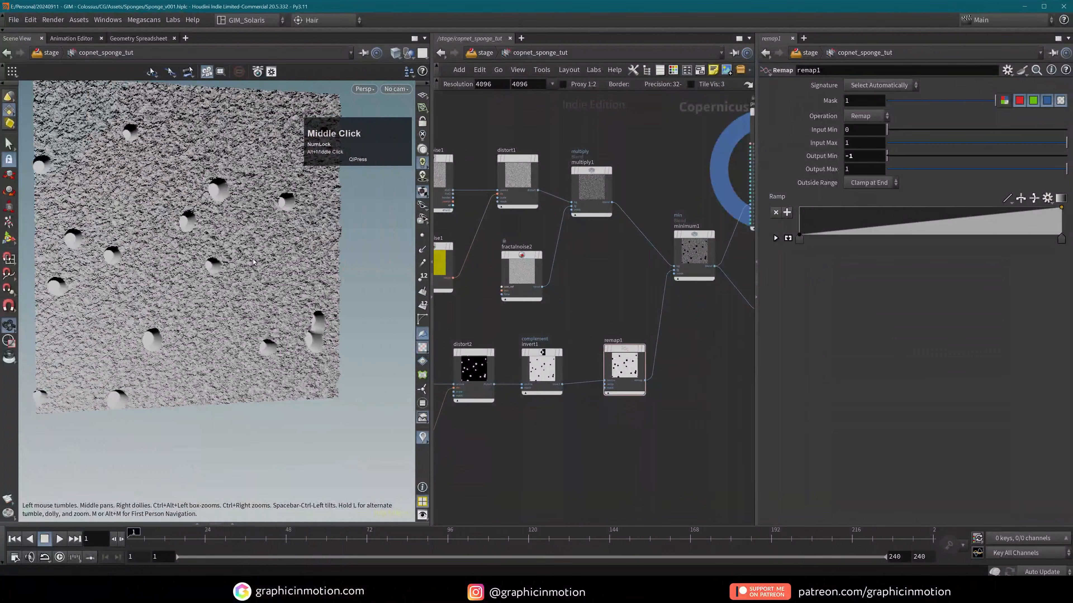
- Return to the stage network and examine the sponge render with the deepened holes from several angles
middle_drag(716, 369, 624, 387)
click(630, 392)
key(u)
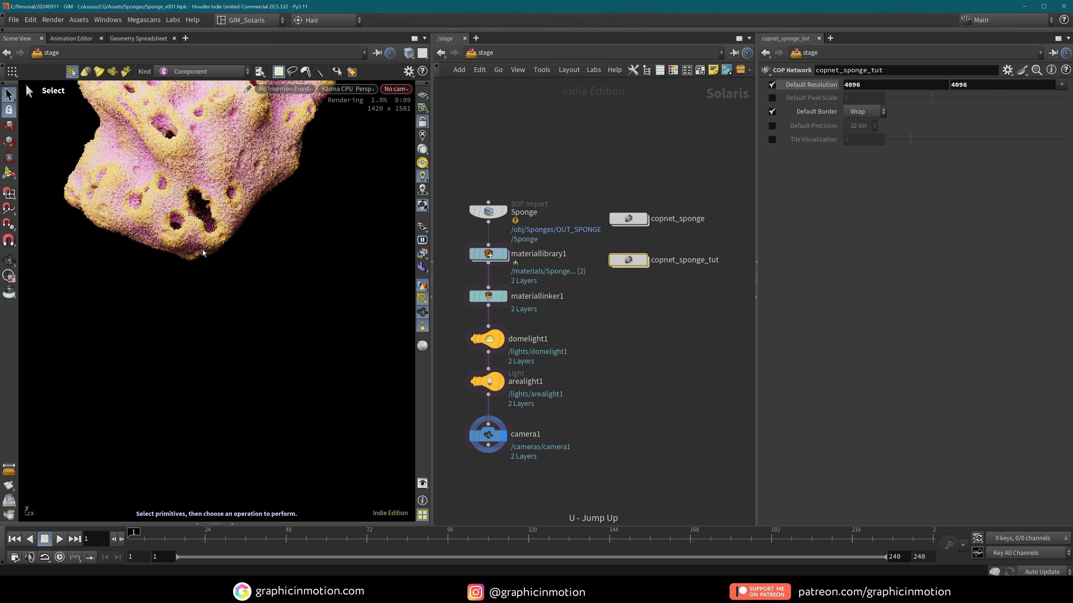
alt+middle_click(241, 158)
alt+middle_drag(242, 159, 260, 368)
alt+right_drag(260, 368, 286, 330)
alt+drag(286, 330, 154, 307)
alt+middle_drag(154, 307, 410, 337)
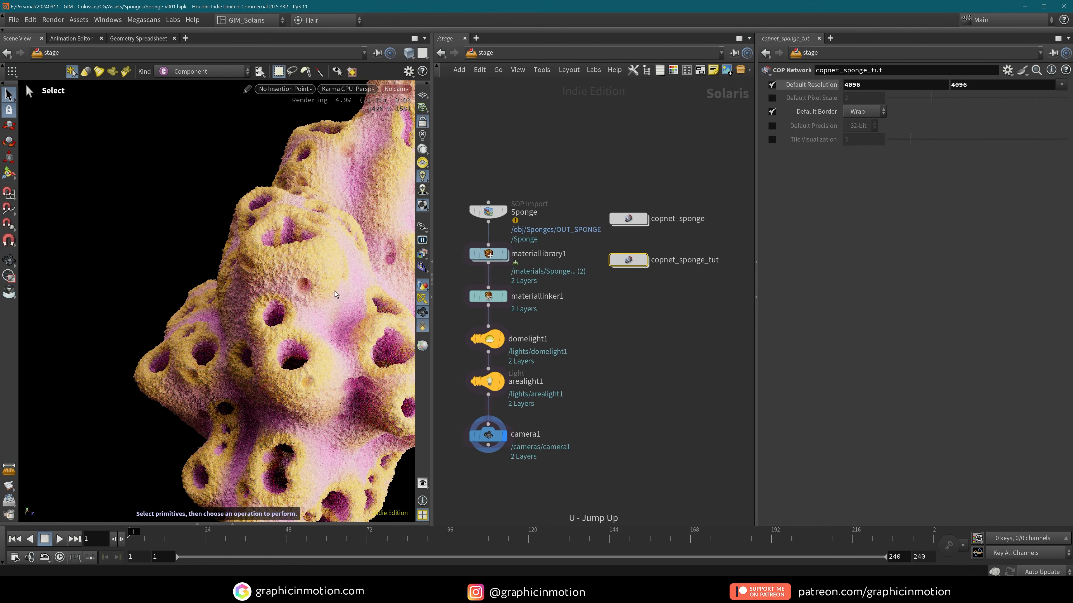
alt+middle_drag(346, 280, 301, 283)
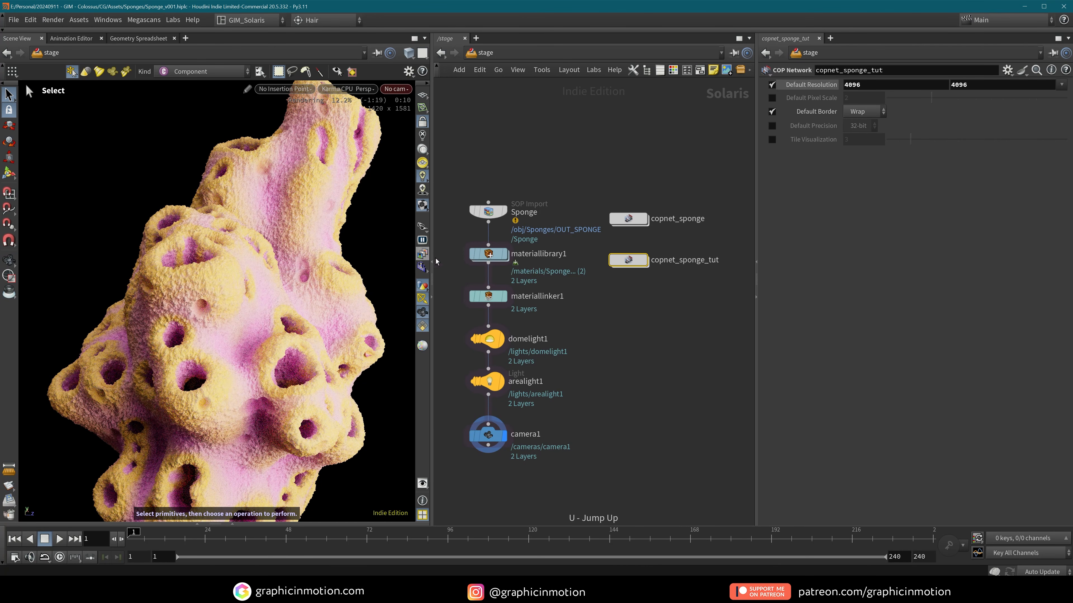
- In materiallibrary1, try a Scale of 2 on the Sponge_TUT material and reduce it to 1.5
double_click(488, 254)
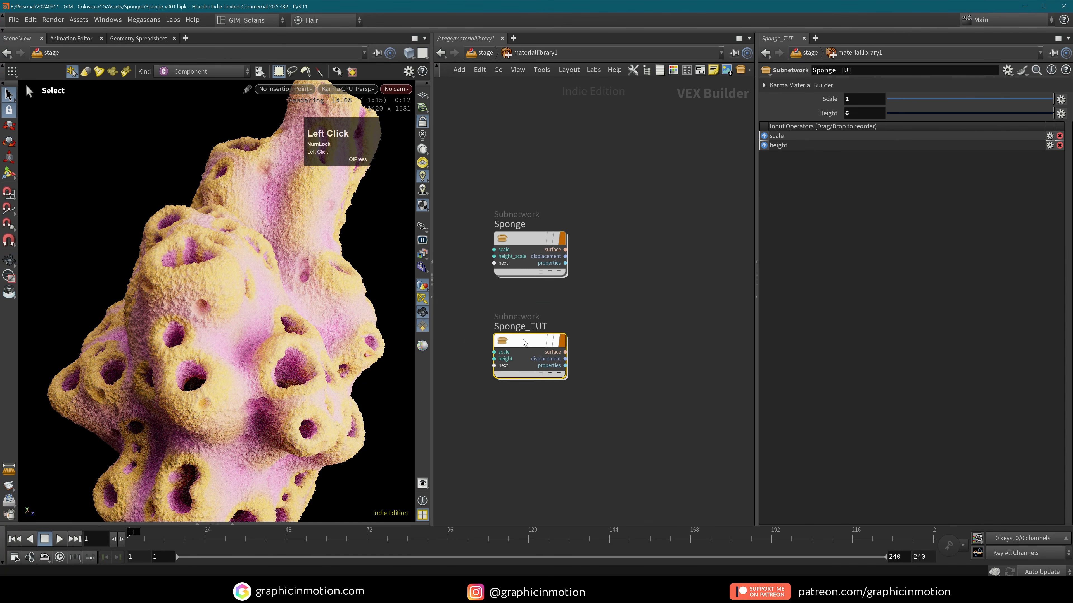
click(861, 98)
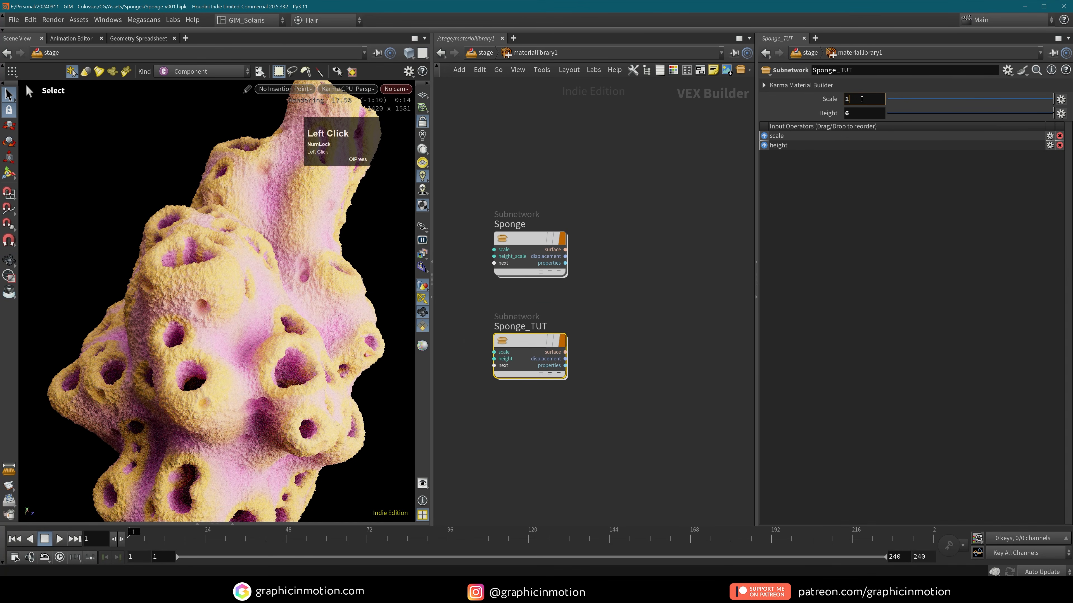
key(BackSpace)
text(2)
click(614, 194)
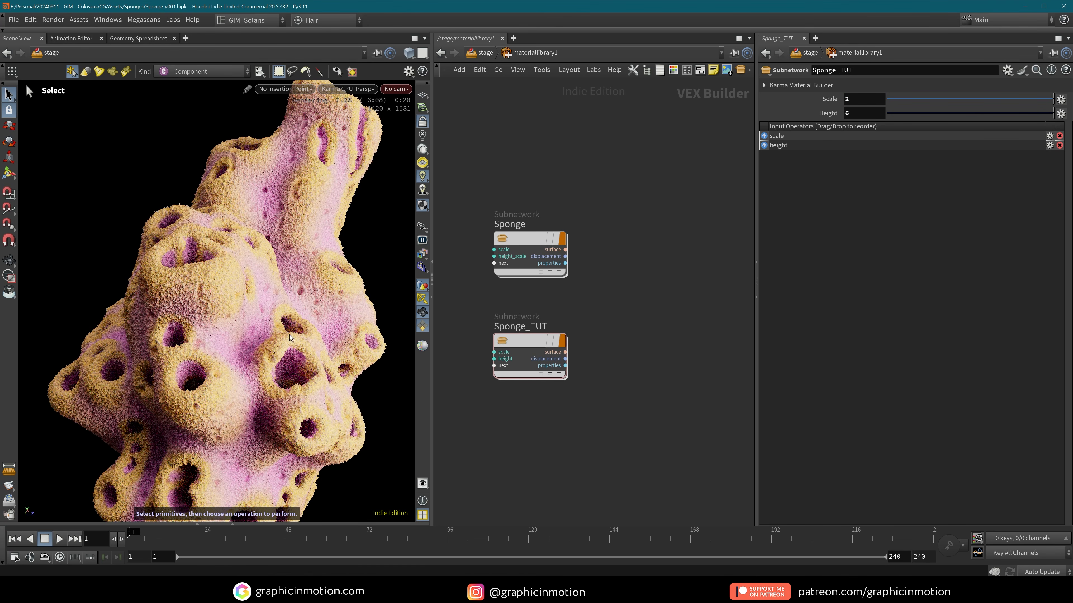
click(853, 101)
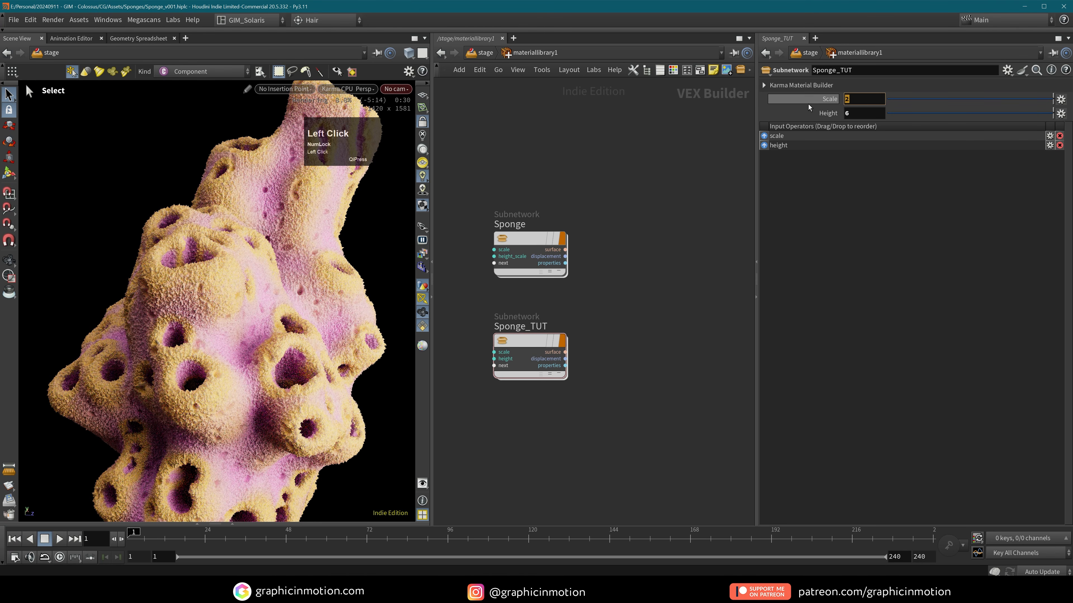
text(1.5)
key(Return)
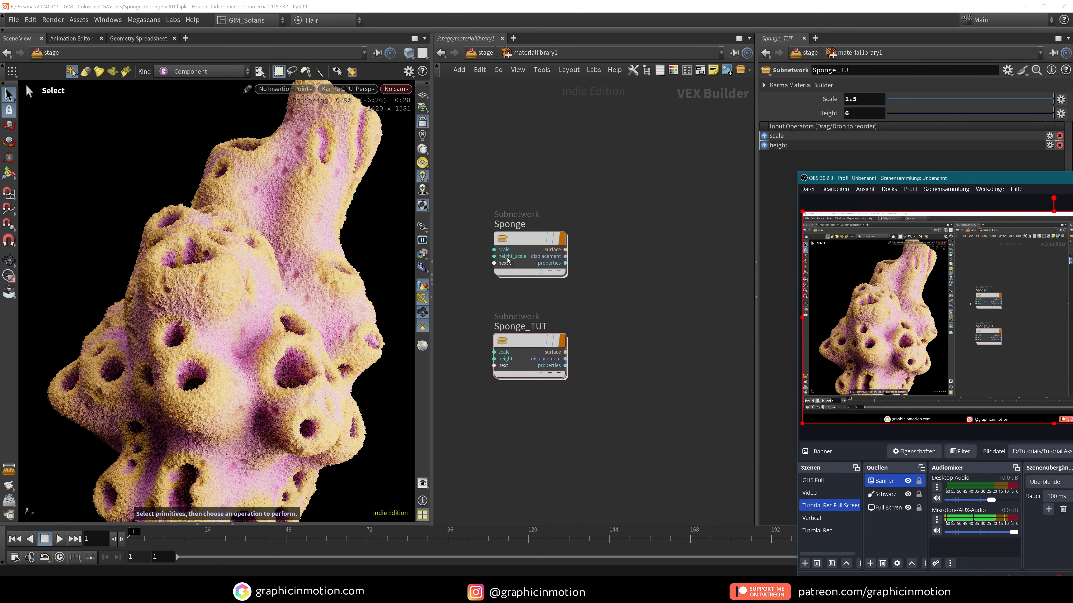
- Inspect the node network inside the reference Sponge material and return to the material library
double_click(529, 247)
click(602, 350)
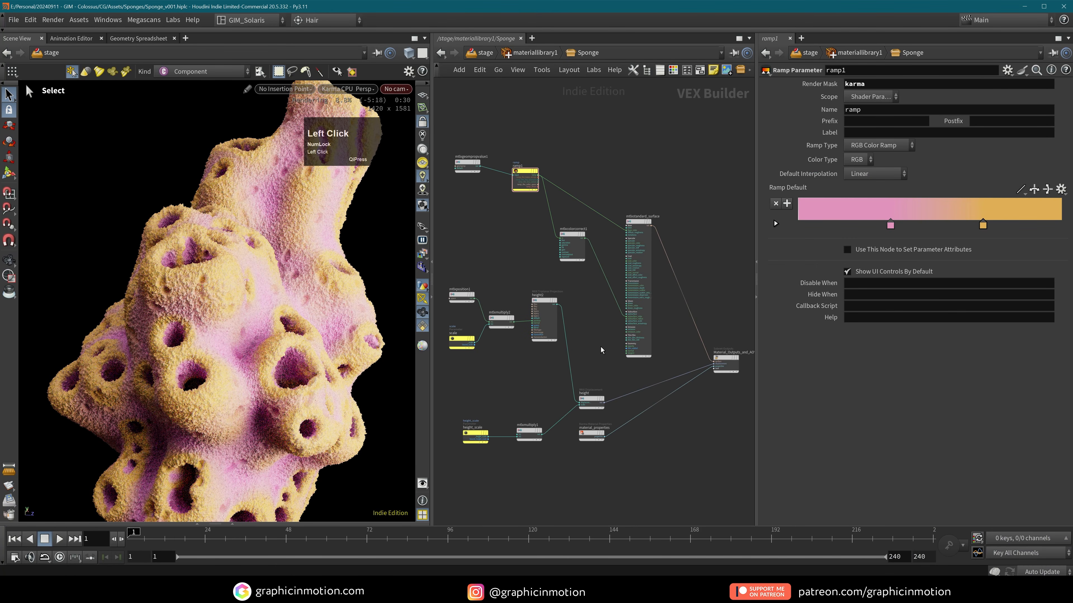
key(u)
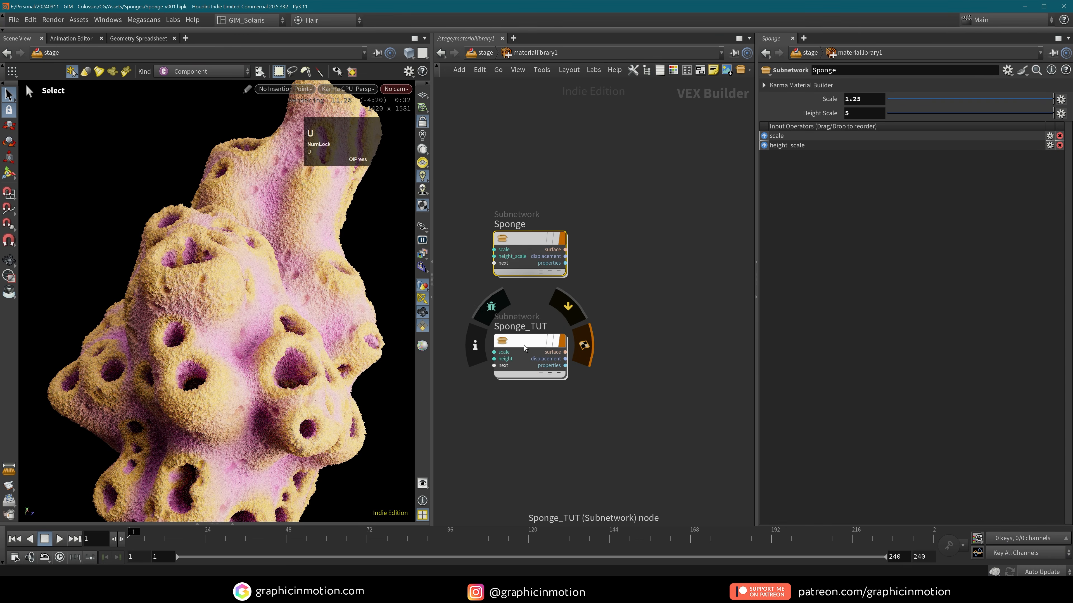
- In copnet_sponge_tut, set the Output Min of remap1 to -2 to deepen the holes further
key(u)
double_click(633, 260)
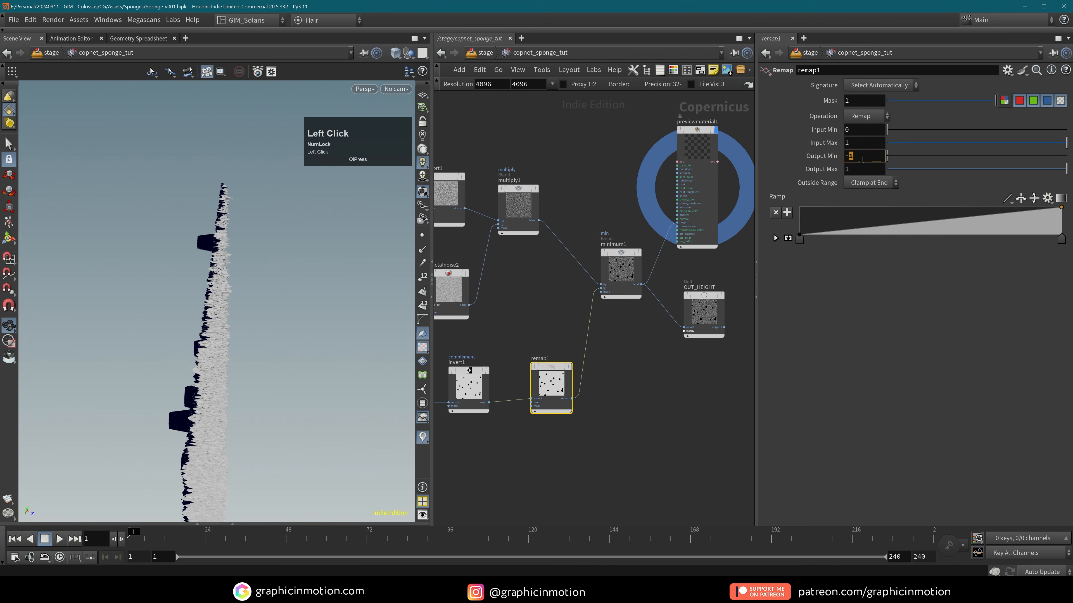
text(2)
click(675, 413)
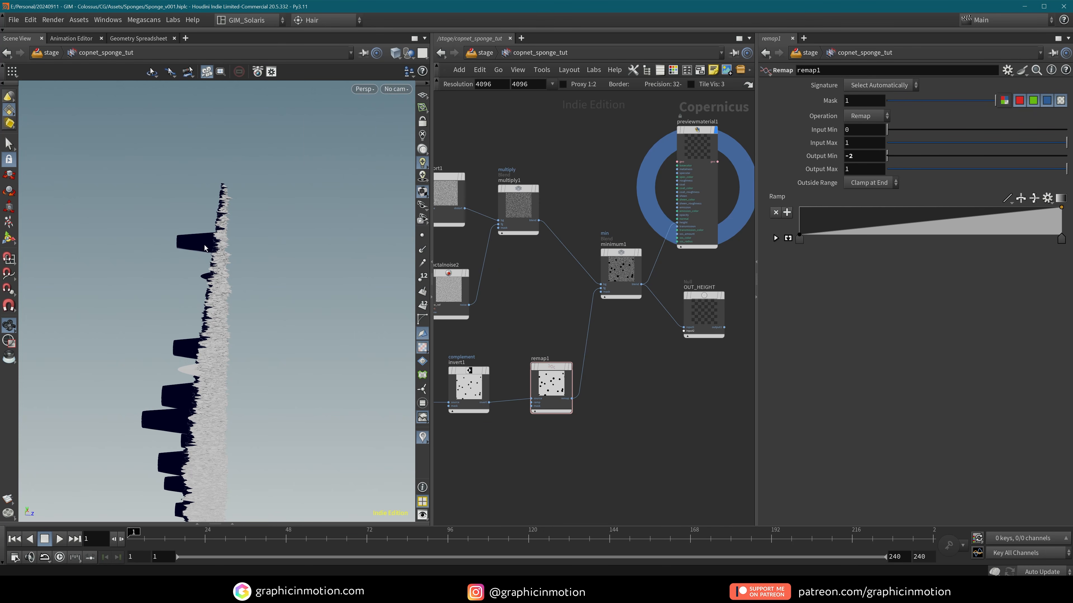
click(702, 412)
- Go back to the stage and examine the deeper holes in the rendered sponge
key(u)
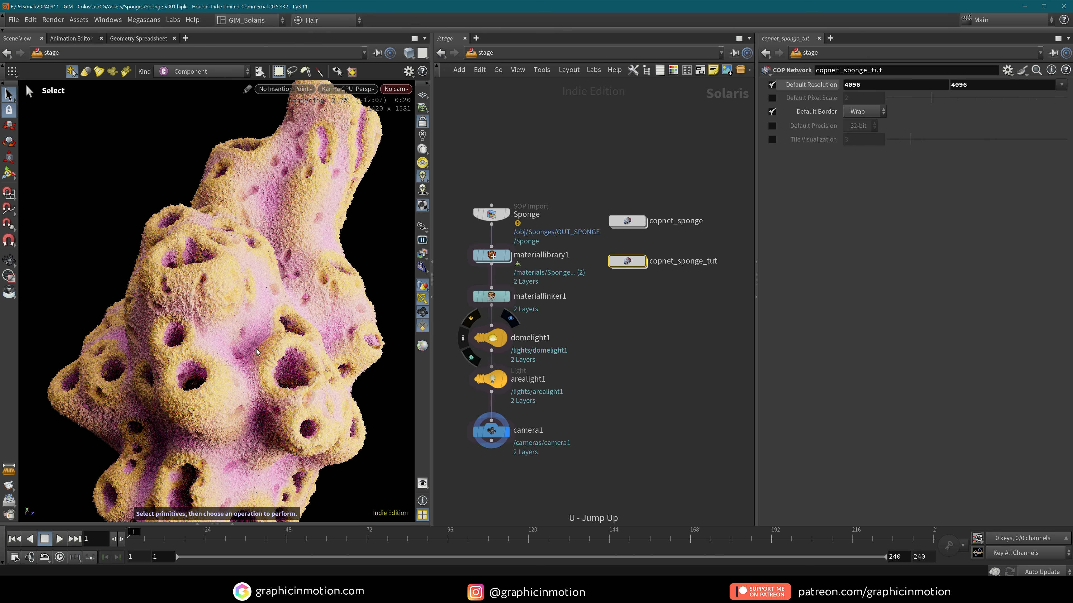
alt+drag(262, 282, 245, 310)
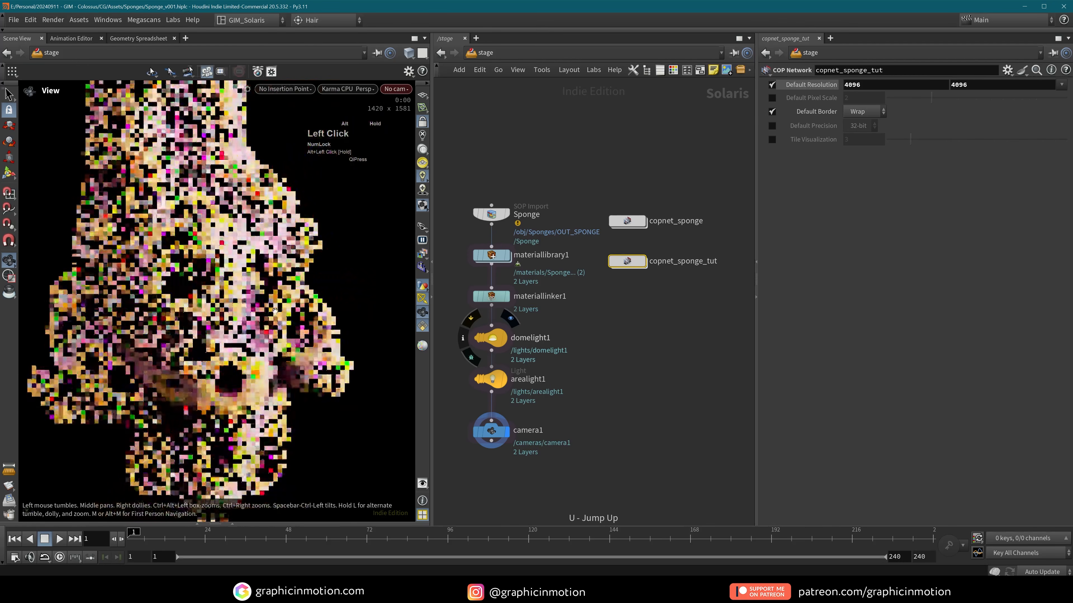
alt+middle_drag(245, 310, 318, 337)
alt+drag(319, 337, 272, 366)
alt+middle_drag(272, 366, 307, 332)
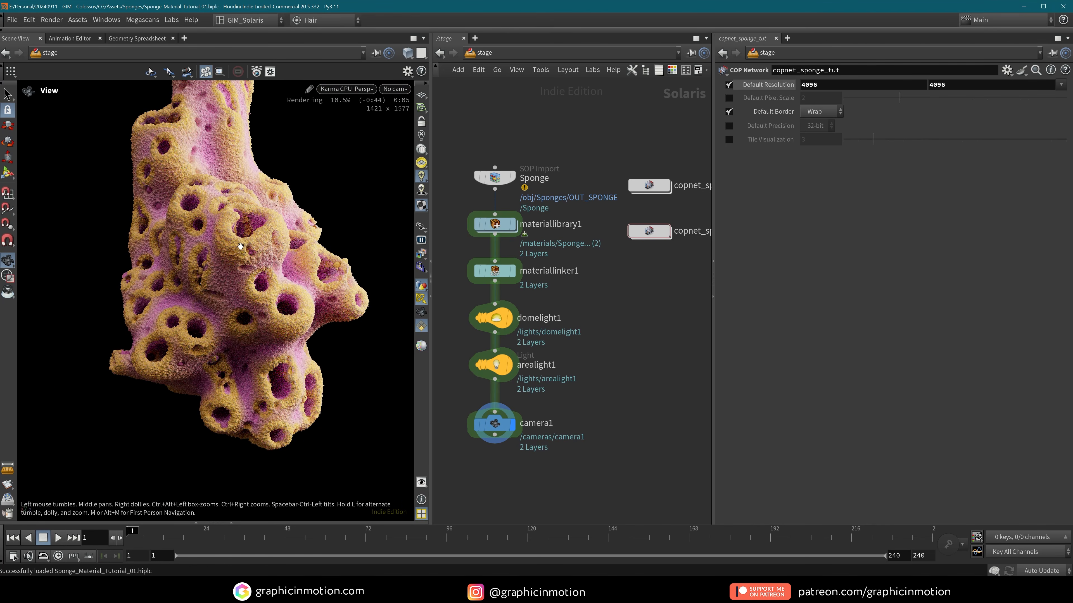
- In copnet_sponge_tut, enclose the five hole nodes, from the tile pattern to remap1, in a network box labelled Big Holes
middle_drag(652, 272, 599, 314)
click(597, 274)
double_click(597, 274)
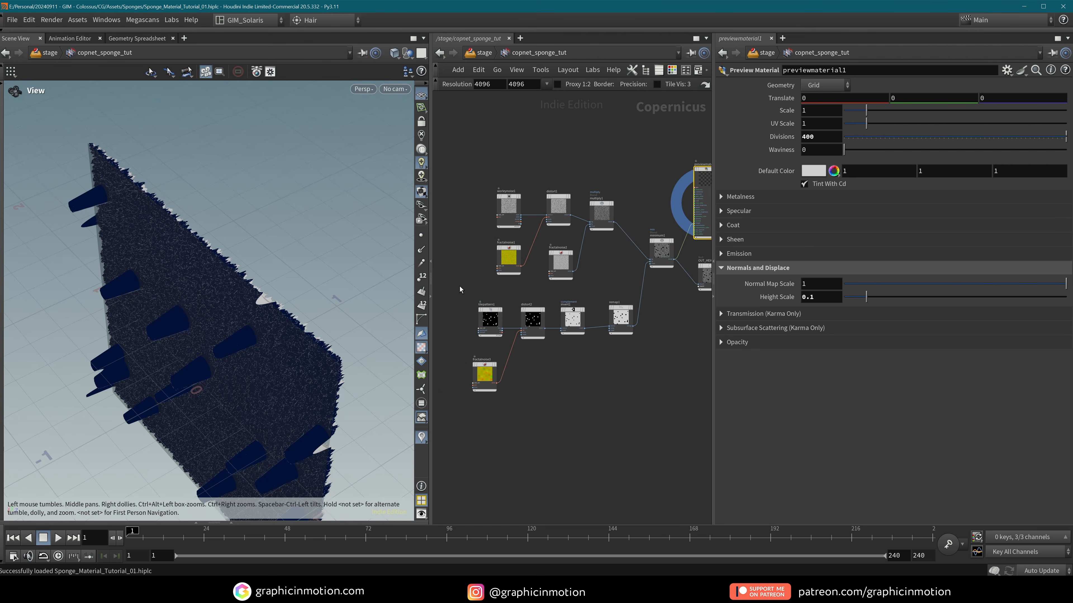
drag(459, 286, 657, 424)
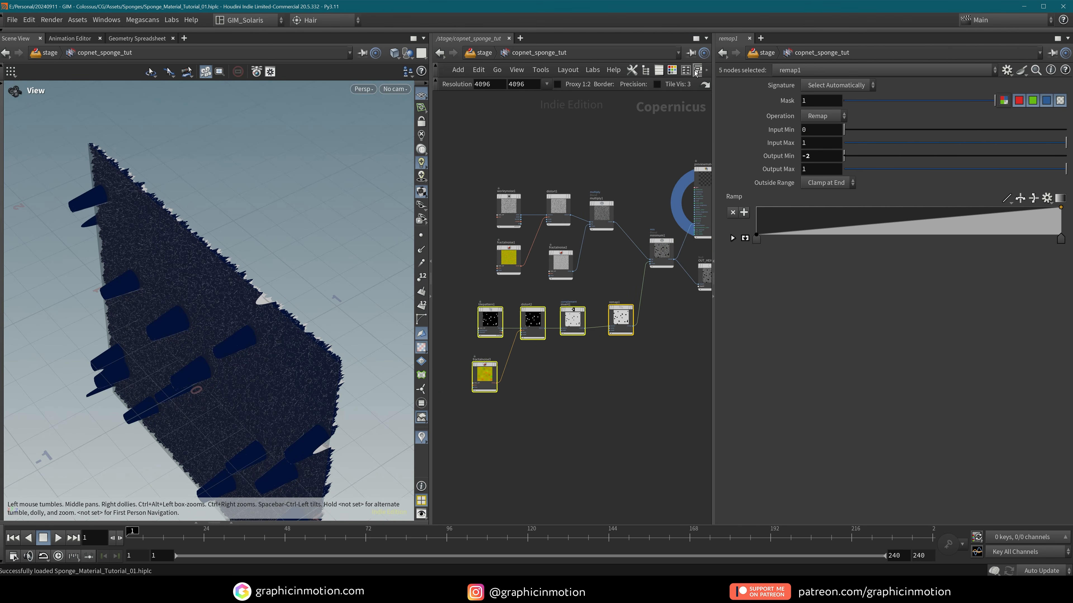
key(shift+o)
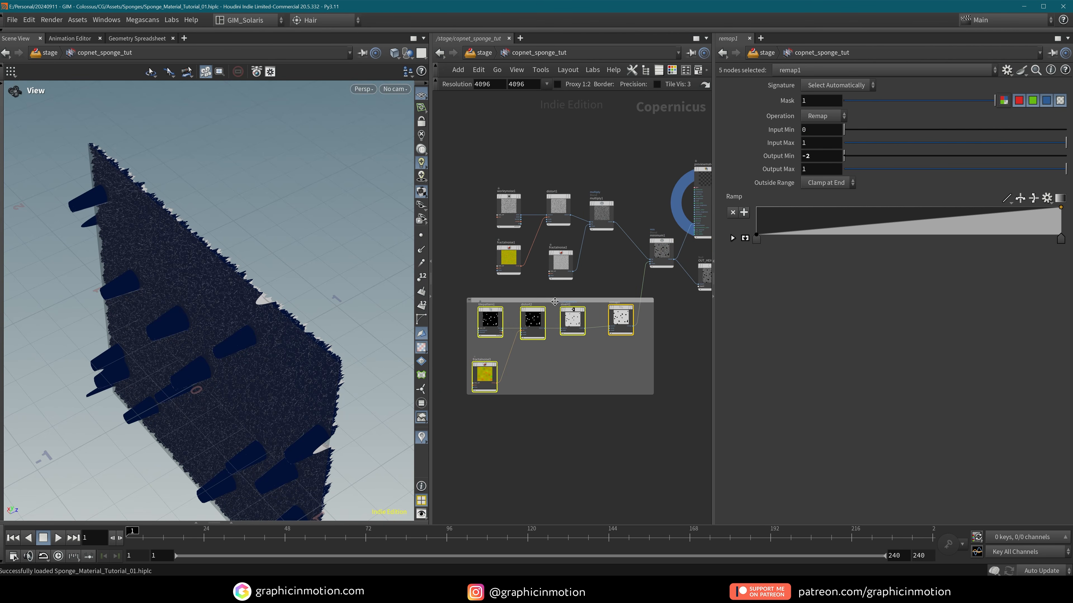
click(551, 310)
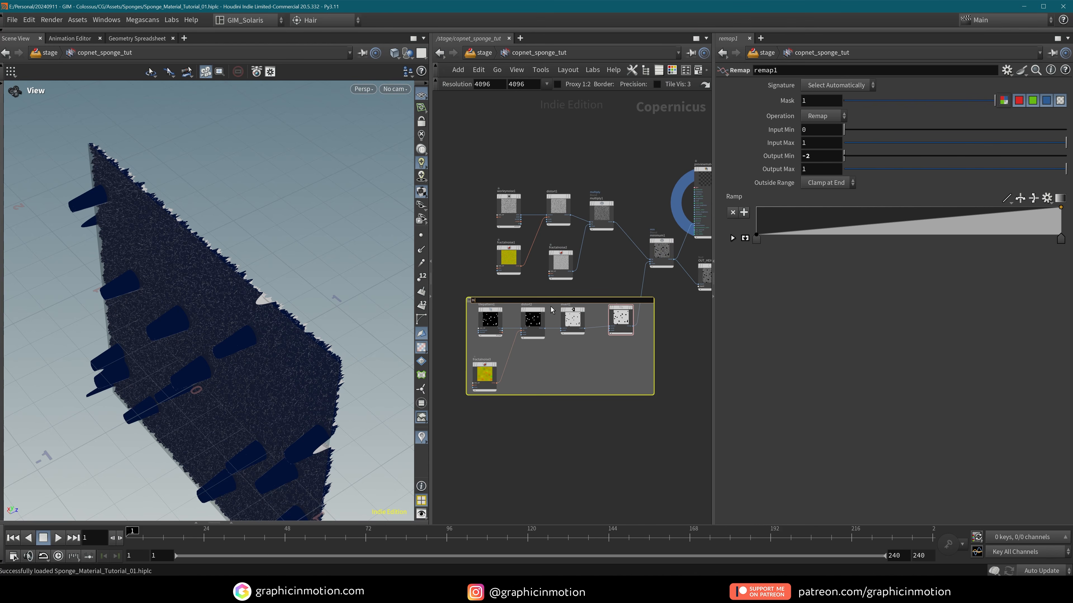
click(602, 434)
- Duplicate the Big Holes network box with its nodes below the original and display the copied remap2
alt+drag(558, 300, 558, 403)
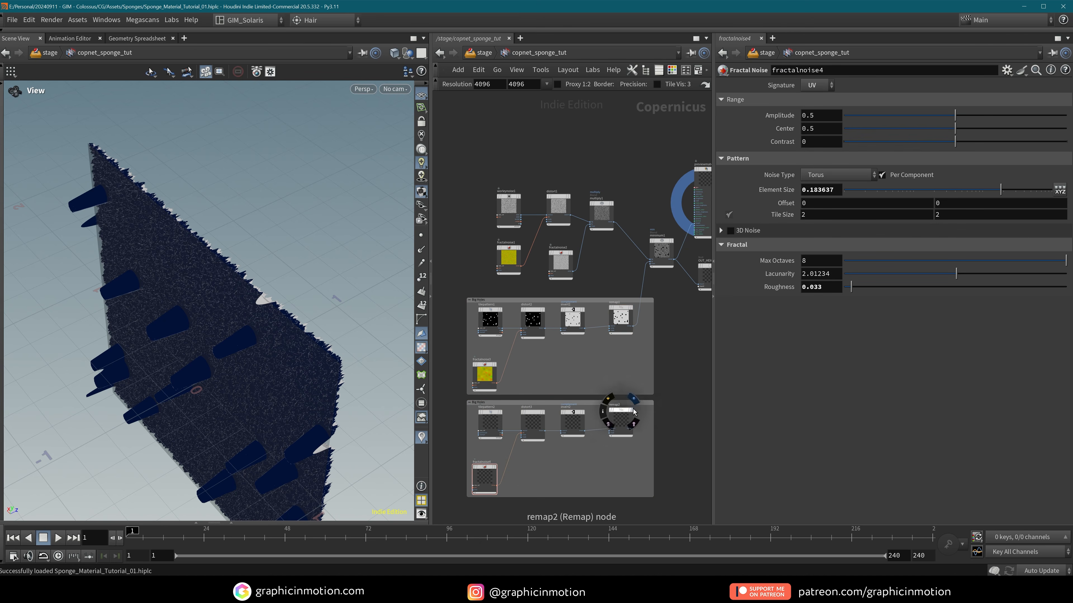
click(633, 409)
drag(232, 346, 247, 341)
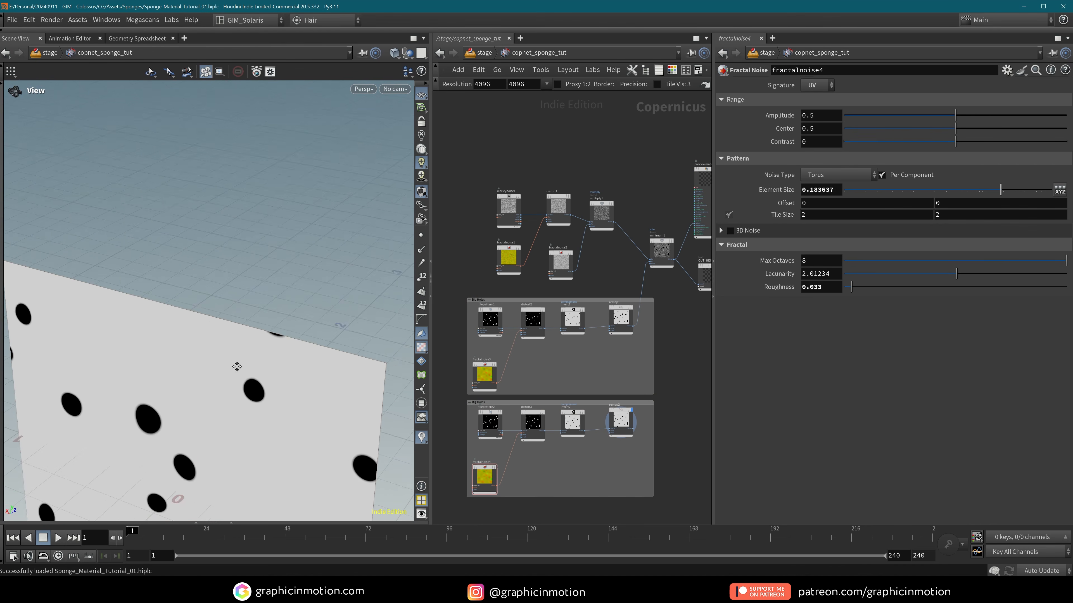
middle_drag(231, 381, 290, 223)
right_drag(295, 237, 317, 220)
middle_drag(317, 210, 275, 256)
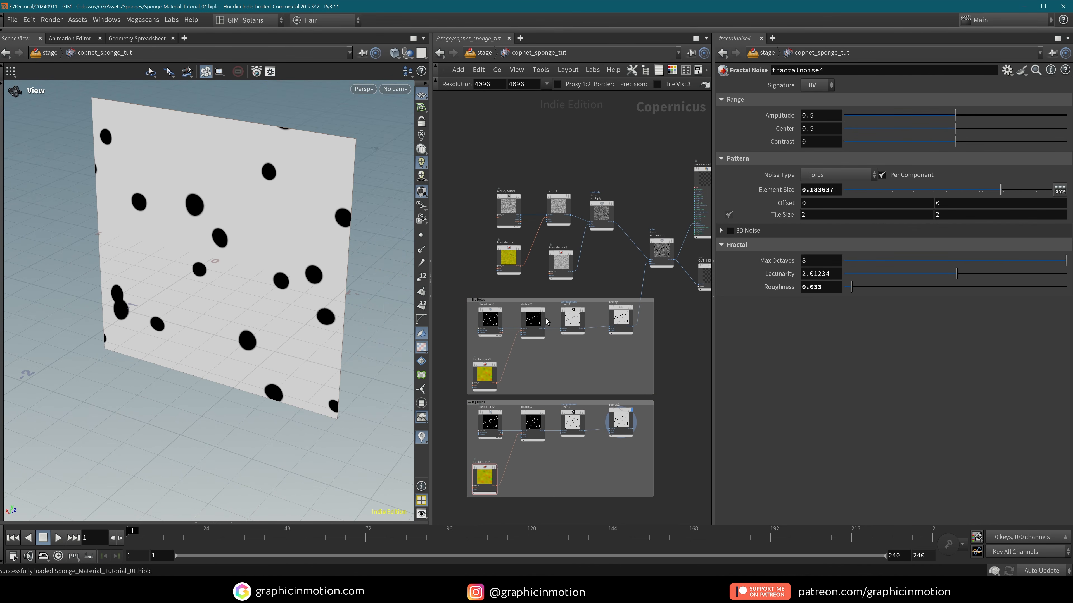
- Set tilepattern2 to 21 Divisions and its tile pruning Threshold to 0.751 for smaller, more numerous holes
click(491, 416)
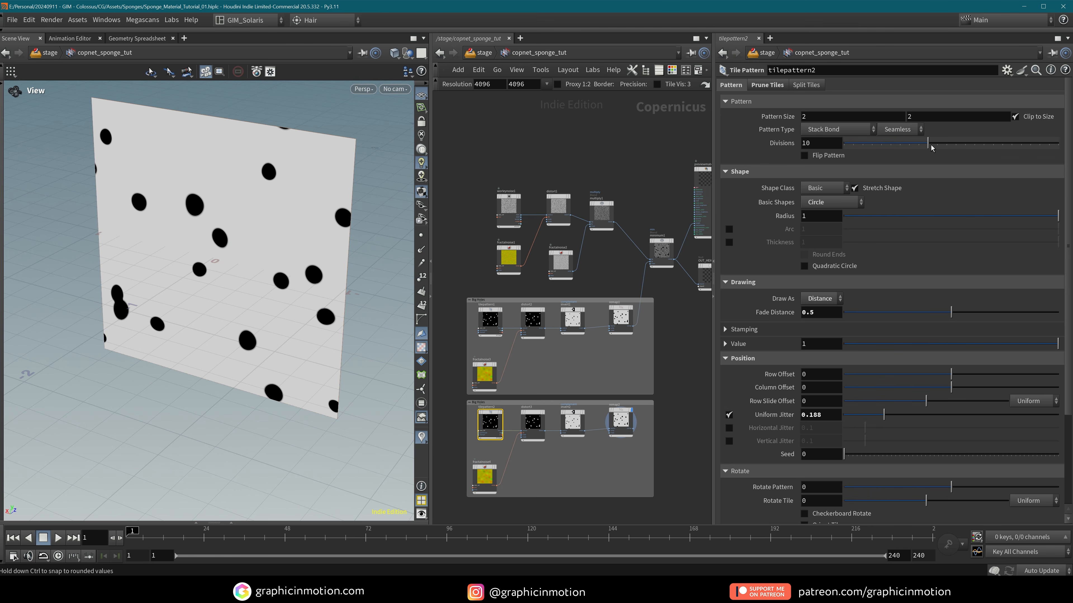
drag(947, 144, 1029, 143)
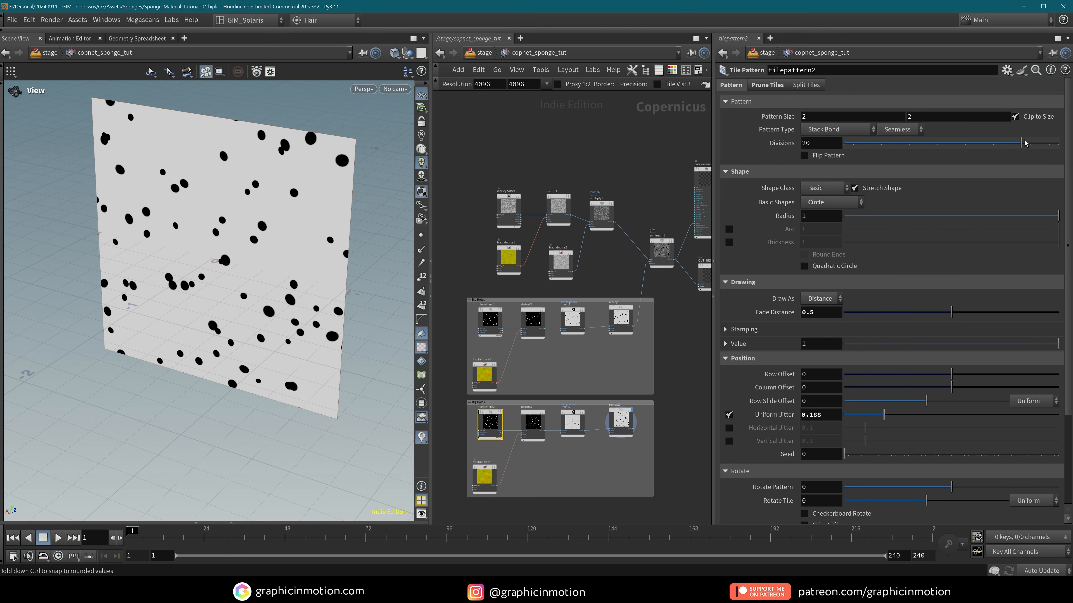
click(766, 86)
drag(968, 134, 958, 135)
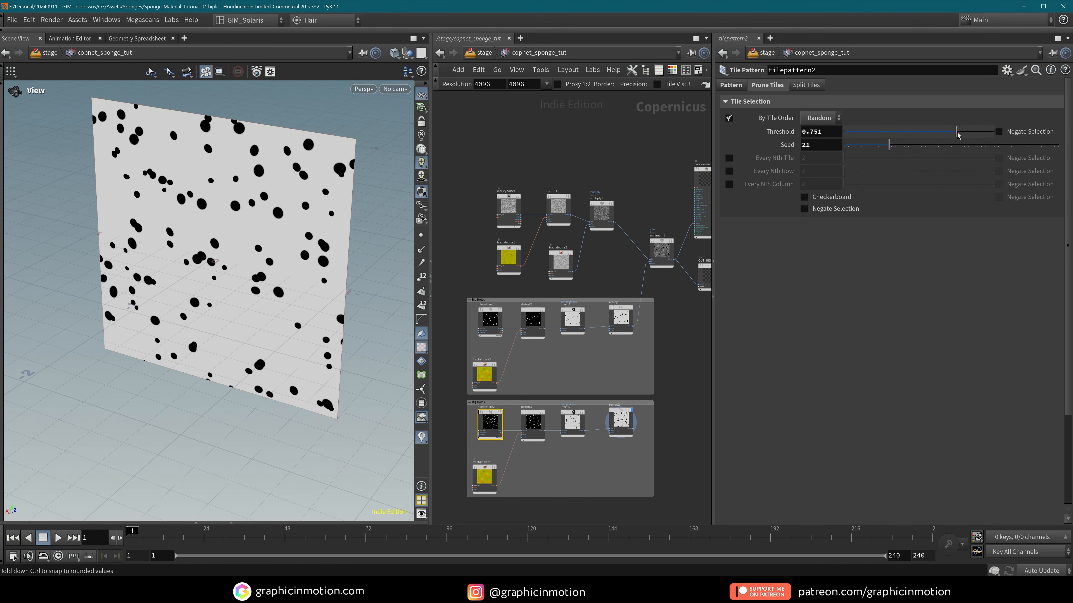
- Reduce the circle Radius of tilepattern2 to 0.858 and set its tile pruning Seed to 26
click(737, 84)
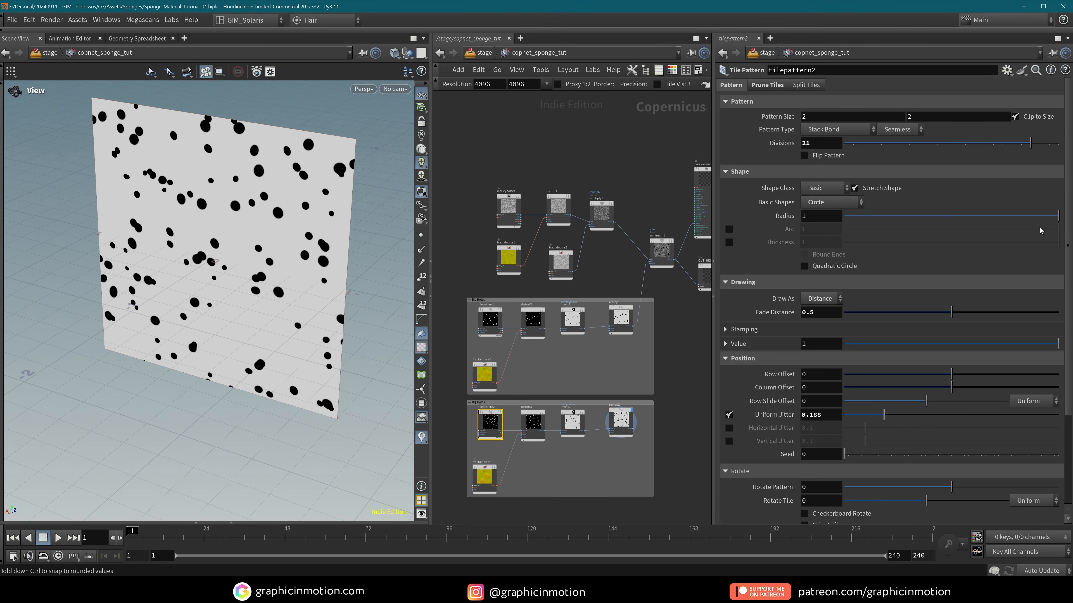
drag(1058, 216, 1031, 218)
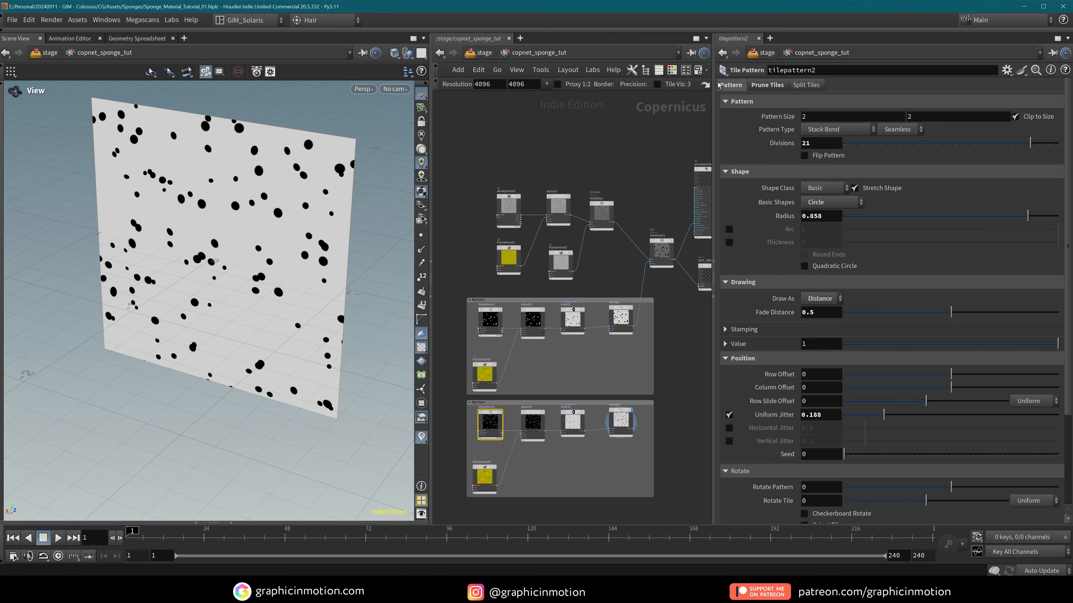
click(766, 84)
drag(890, 149, 901, 148)
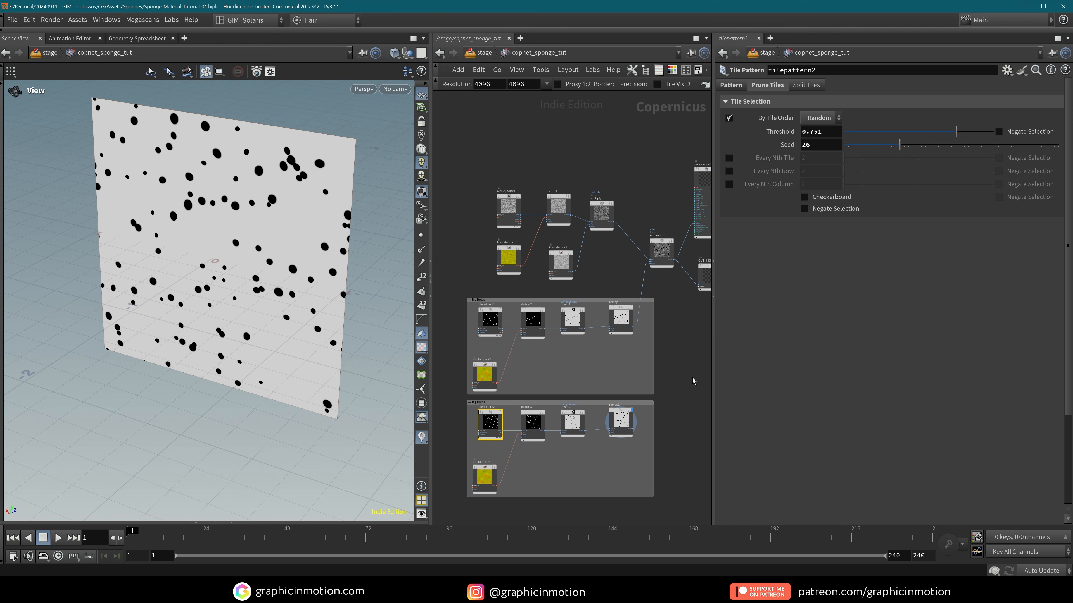
- Move minimum1, previewmaterial1 and OUT_HEIGHT farther from the hole network boxes to make room for another node
middle_drag(689, 378, 675, 333)
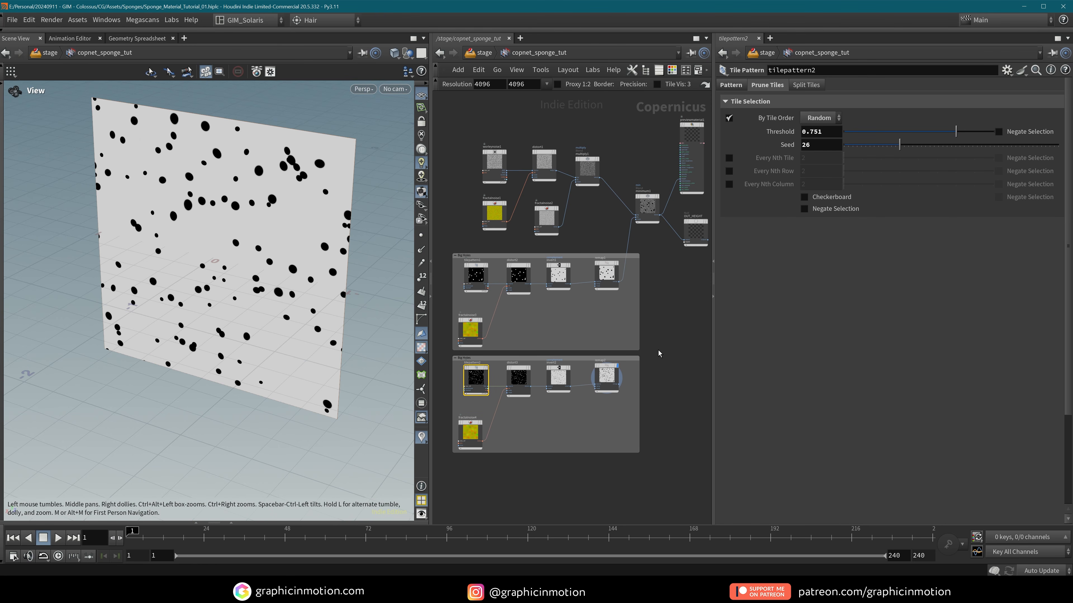
scroll(660, 357, up, 2)
middle_drag(660, 359, 604, 355)
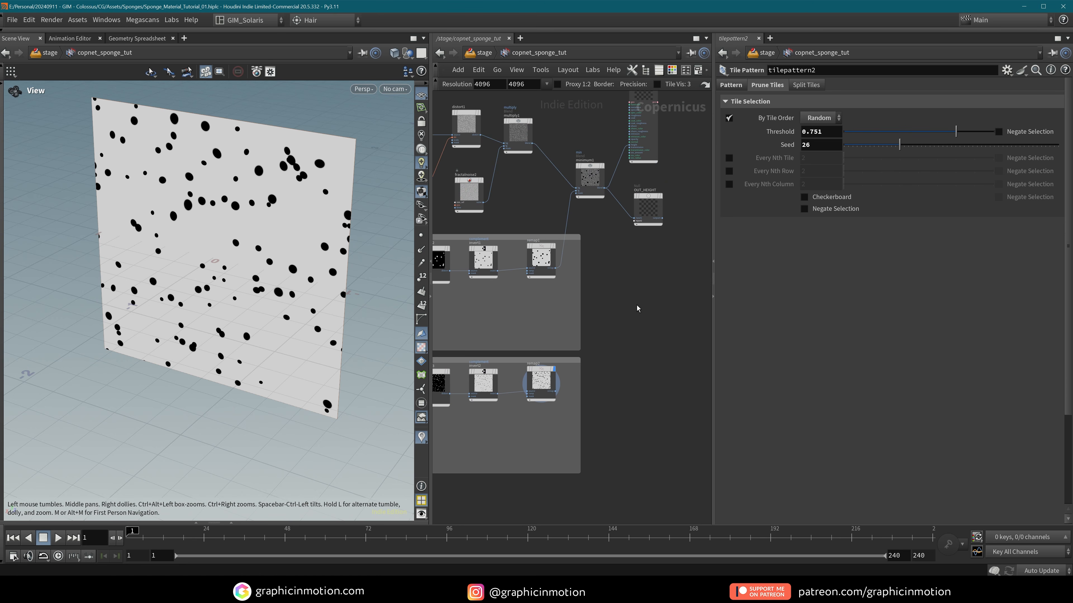
middle_drag(636, 305, 591, 344)
drag(650, 130, 548, 277)
drag(545, 217, 676, 262)
- Add a Minimum blend node between the hole network boxes and minimum1
click(599, 363)
key(Tab)
text(minim)
key(Return)
click(575, 338)
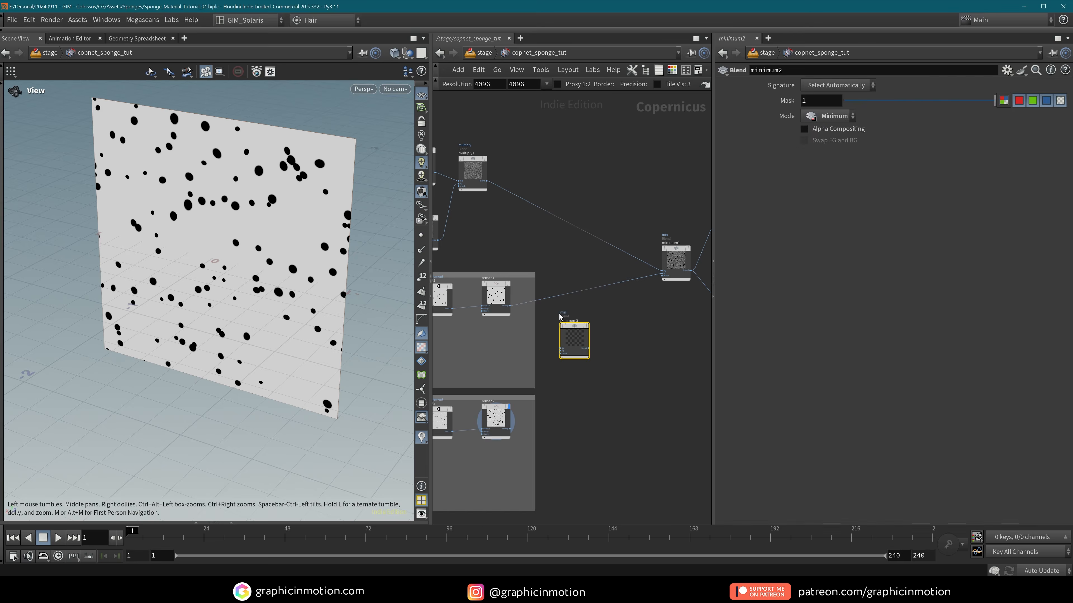
- Connect remap1 and remap2 into minimum2, feed its output into minimum1, and display the combined holes
drag(511, 306, 561, 349)
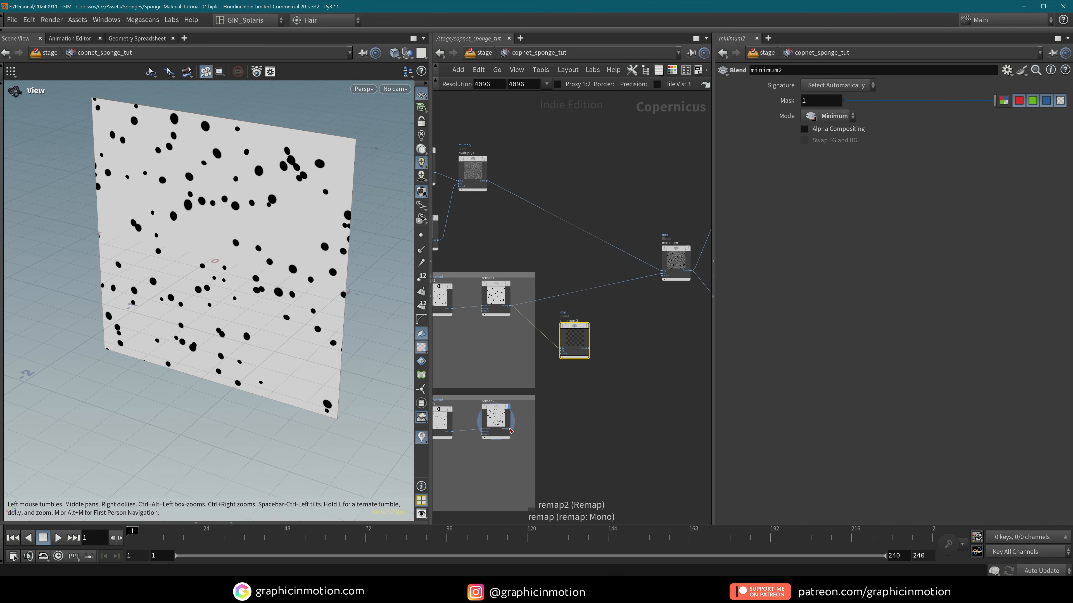
drag(511, 429, 662, 275)
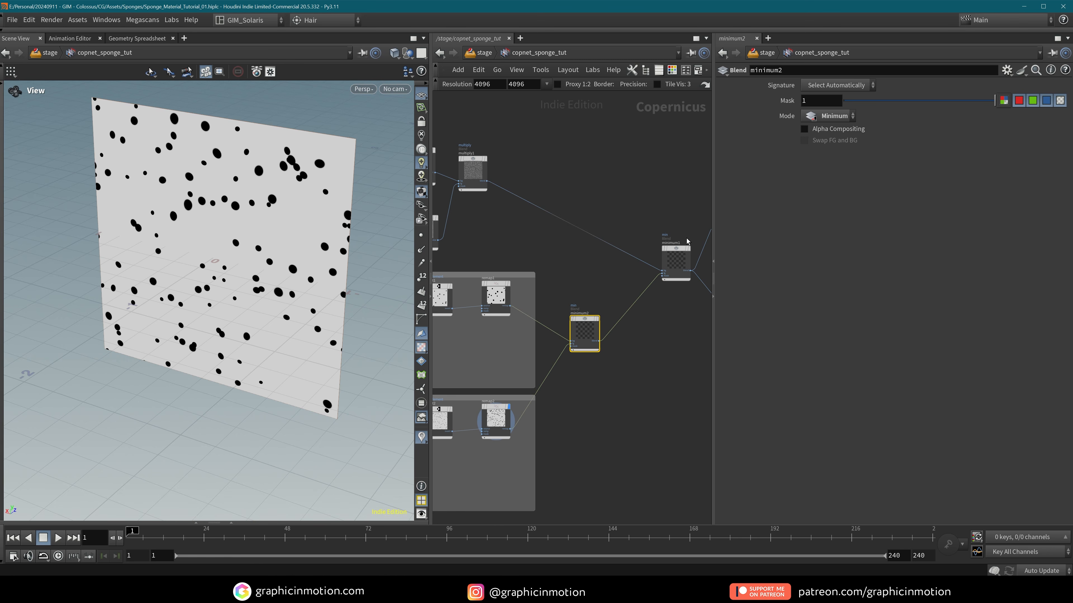
click(600, 305)
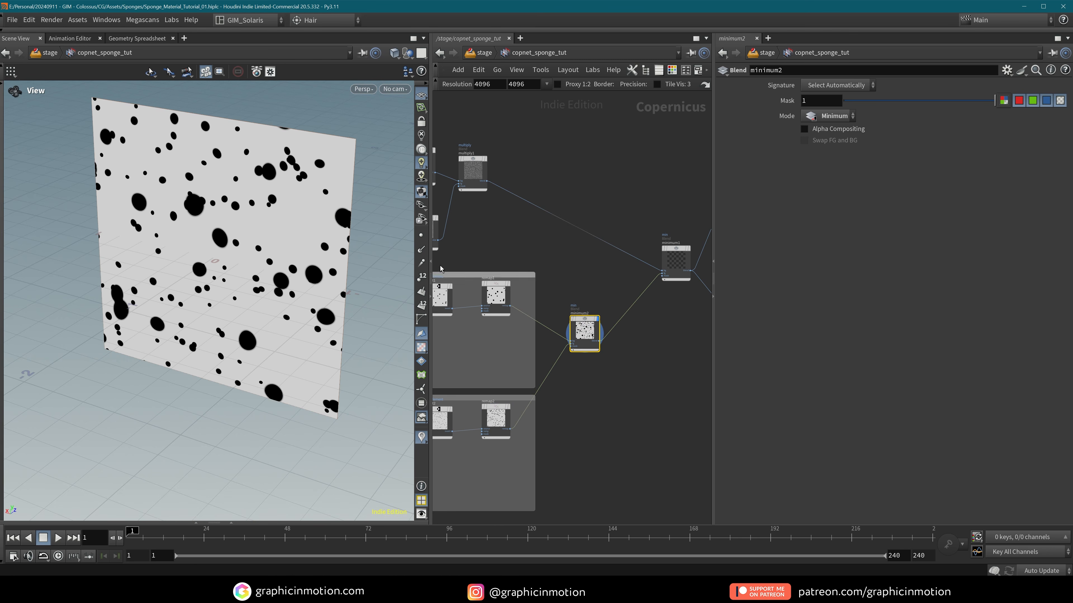
drag(278, 249, 300, 226)
- Duplicate the second hole network box with its nodes below it as a third hole layer
middle_drag(596, 437, 688, 315)
middle_drag(655, 395, 718, 361)
alt+drag(534, 243, 528, 393)
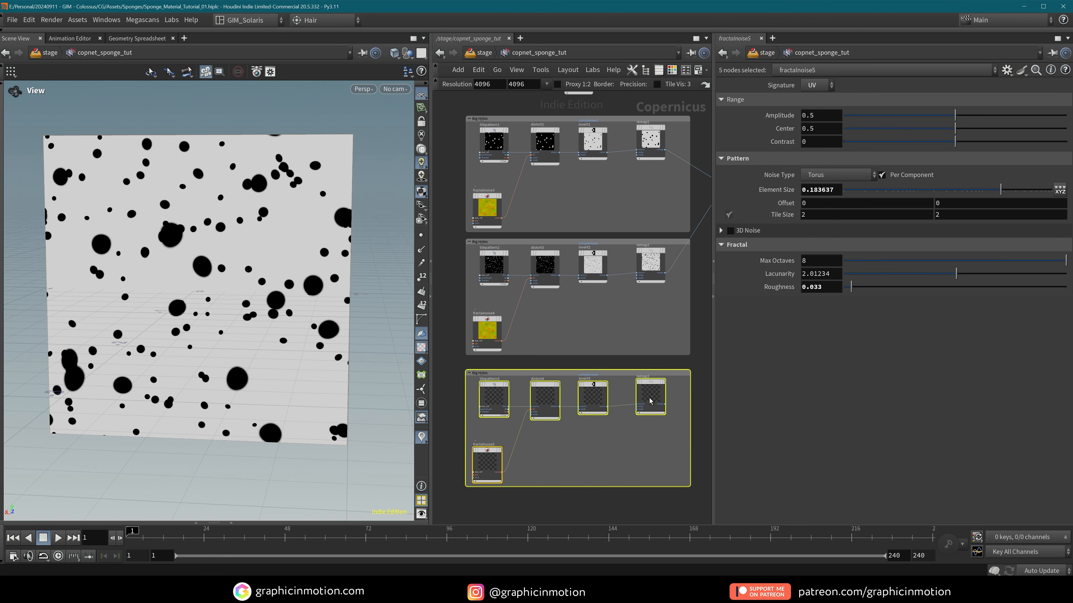
- Title the lowest network box "Small Holes" and the middle one "Medium Holes"
double_click(484, 373)
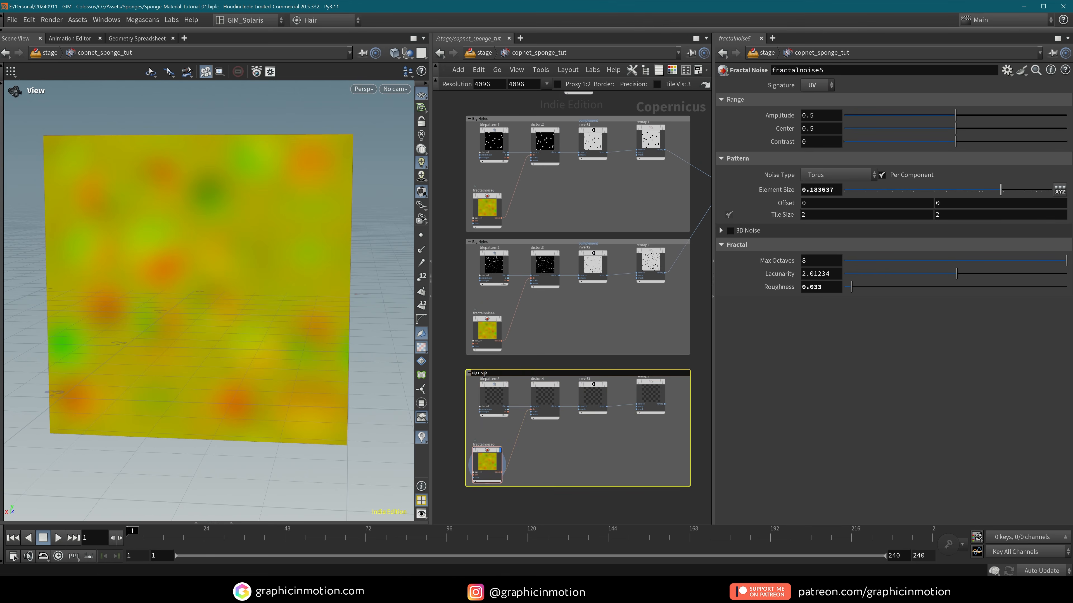
text(Small Holes)
double_click(485, 242)
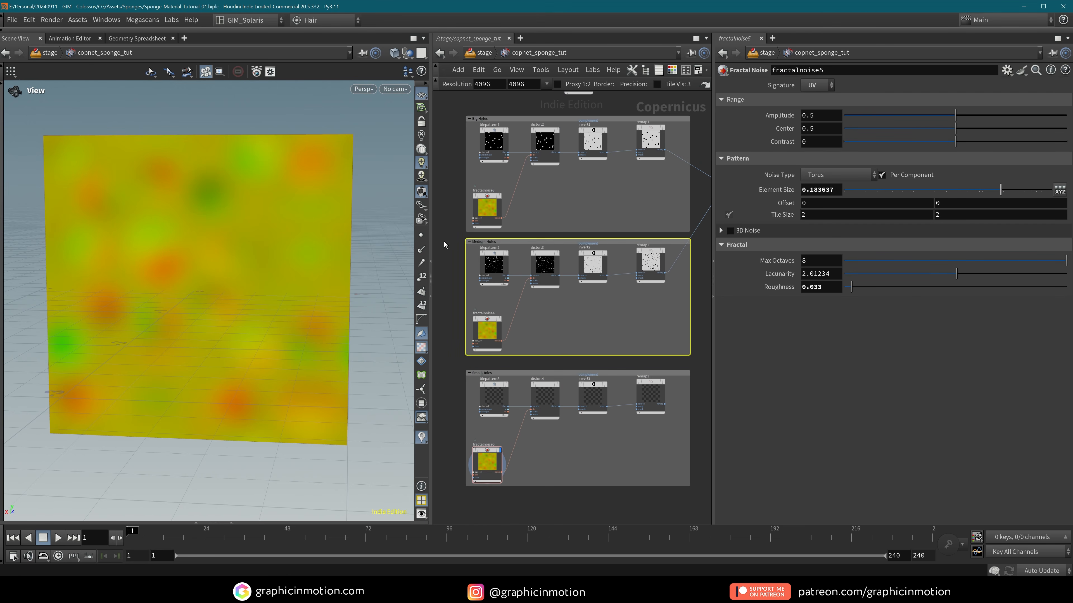
- Display remap3 and set the small holes' tile pattern to 50 divisions, with prune threshold 0.807 and seed 33
click(664, 382)
click(493, 386)
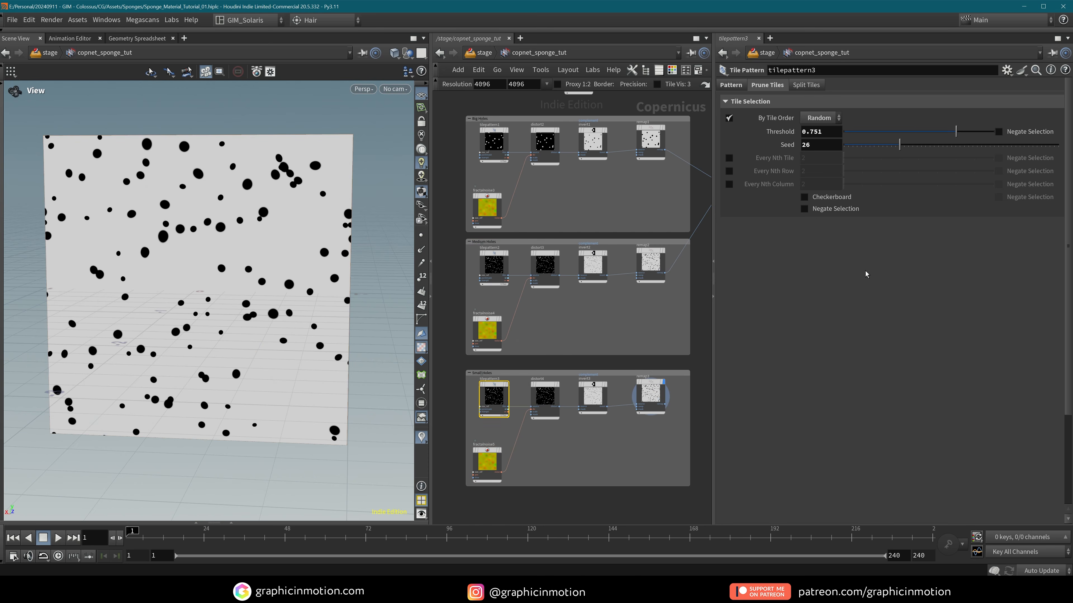
click(730, 85)
click(807, 143)
text(30)
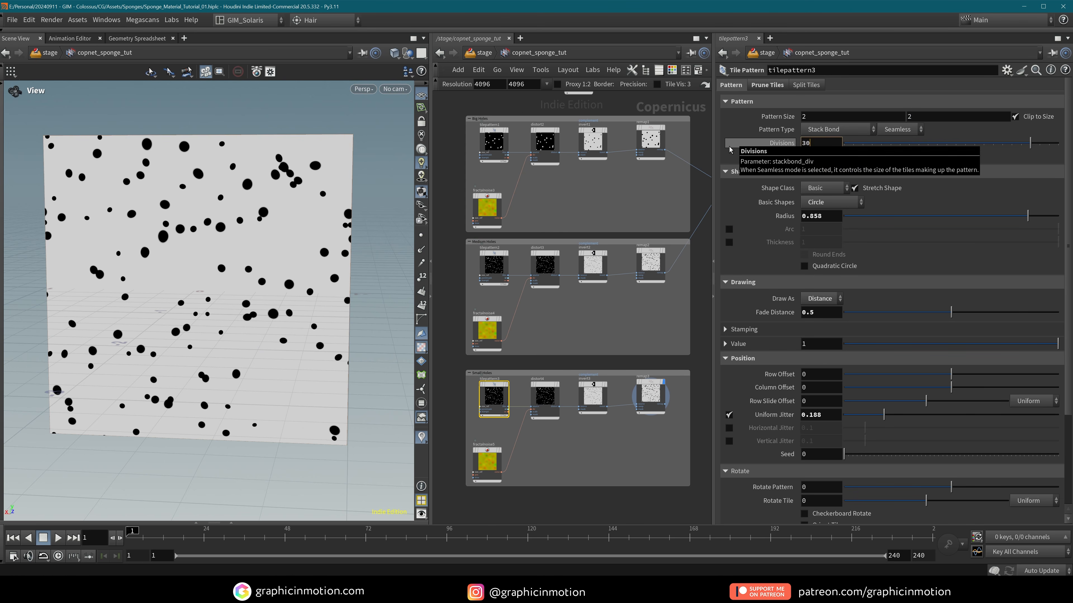
key(Return)
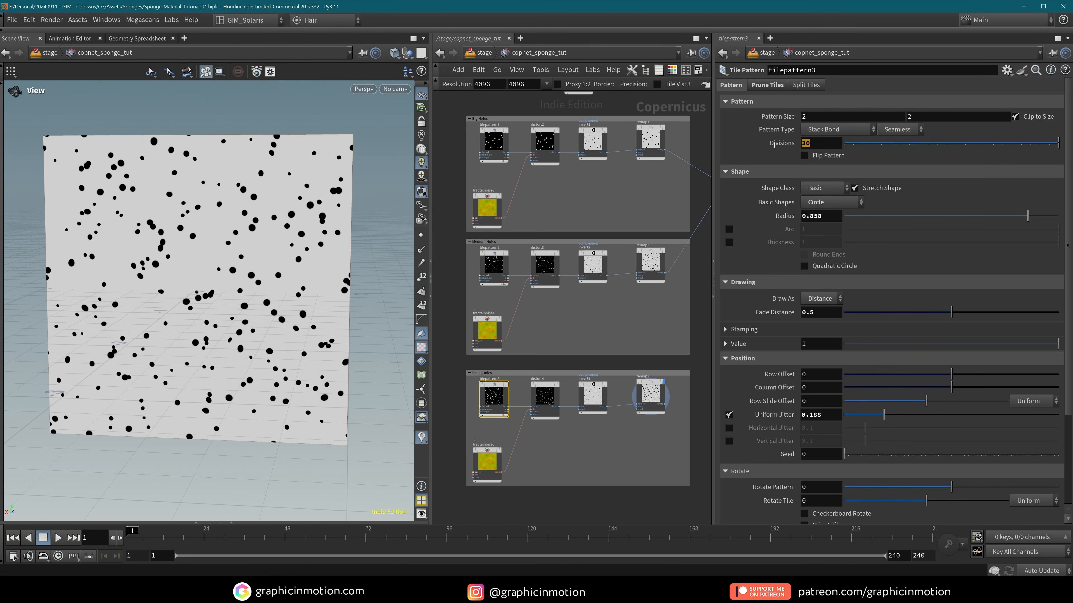
text(40)
key(Return)
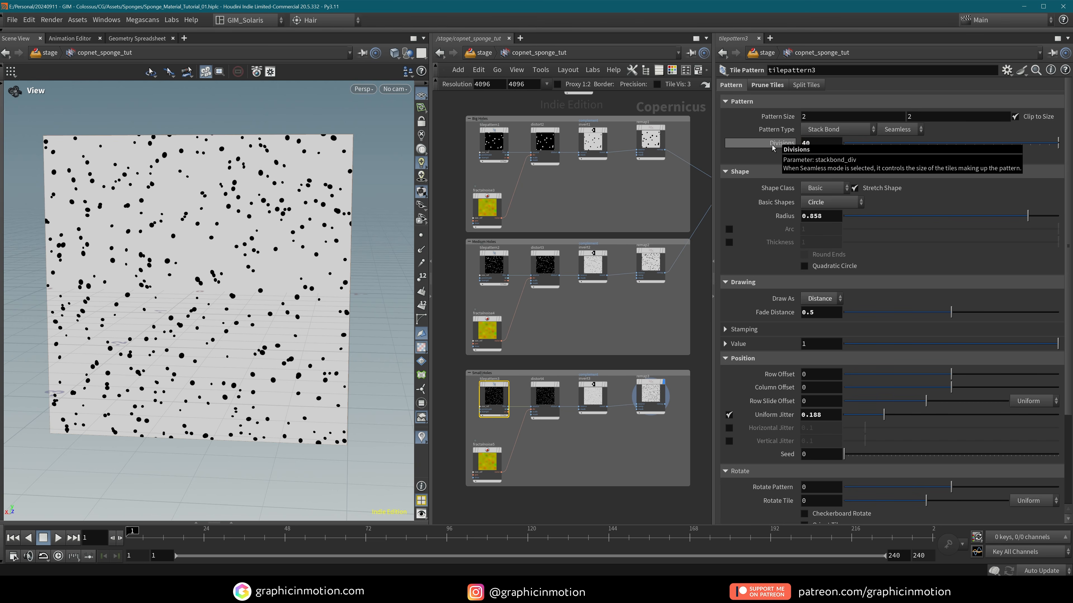
text(50)
key(Return)
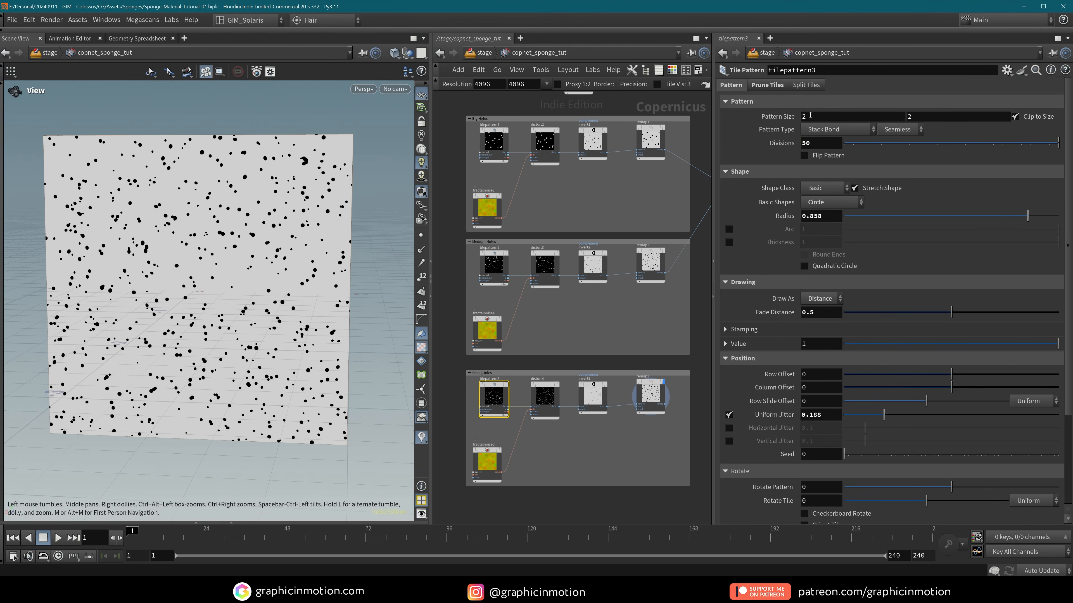
click(766, 85)
drag(912, 147, 963, 134)
- Duplicate the minimum2 blend node, connect minimum2 and remap3 into the copy, and feed its output into minimum1
middle_drag(618, 470, 533, 407)
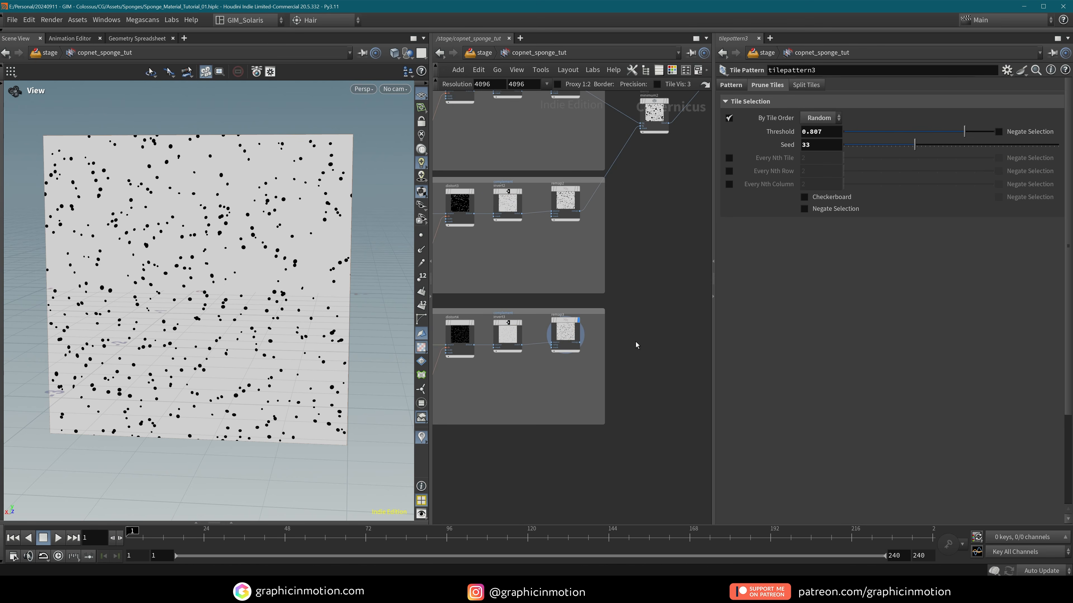
middle_drag(632, 332, 594, 401)
middle_drag(617, 367, 616, 363)
drag(582, 219, 583, 246)
alt+drag(582, 246, 619, 364)
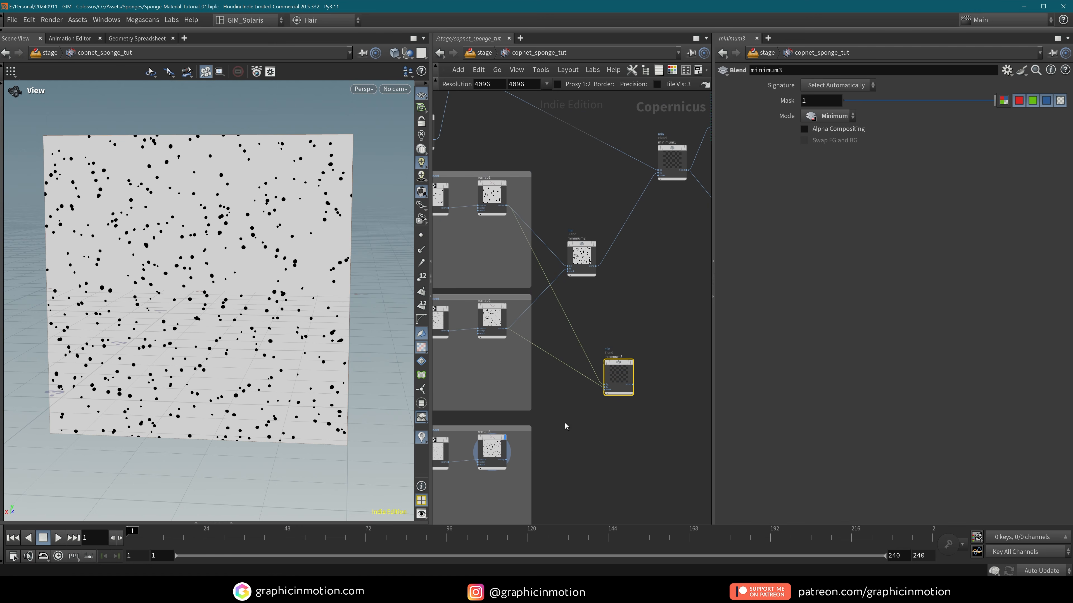
drag(596, 267, 605, 385)
drag(507, 461, 659, 171)
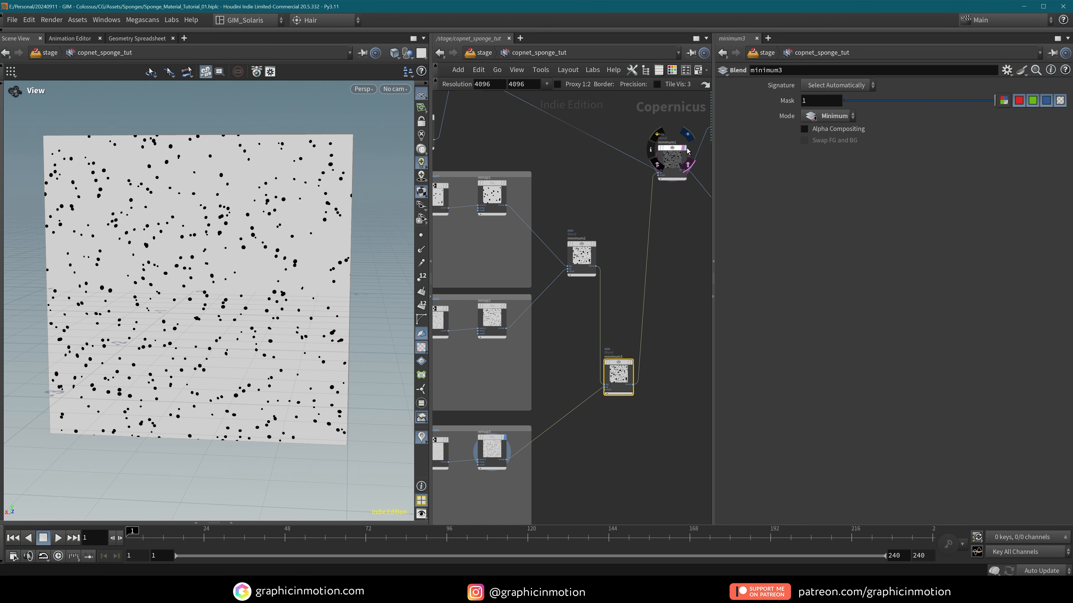
- Display minimum1 and the preview material to examine the three hole layers combined with the height noise
click(688, 135)
scroll(214, 268, up, 5)
drag(214, 269, 219, 228)
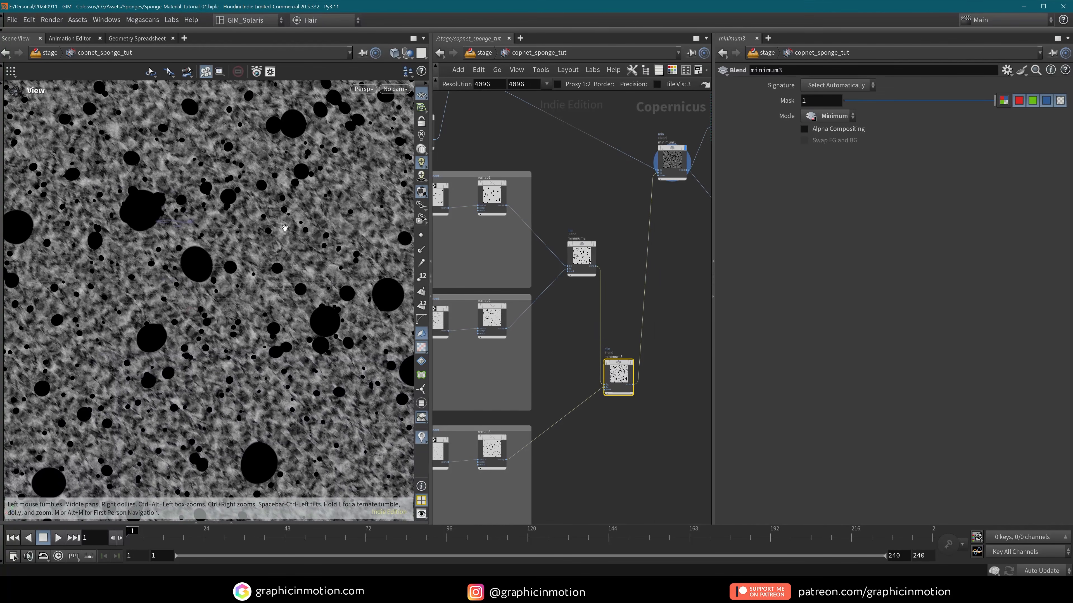
middle_drag(704, 252, 581, 353)
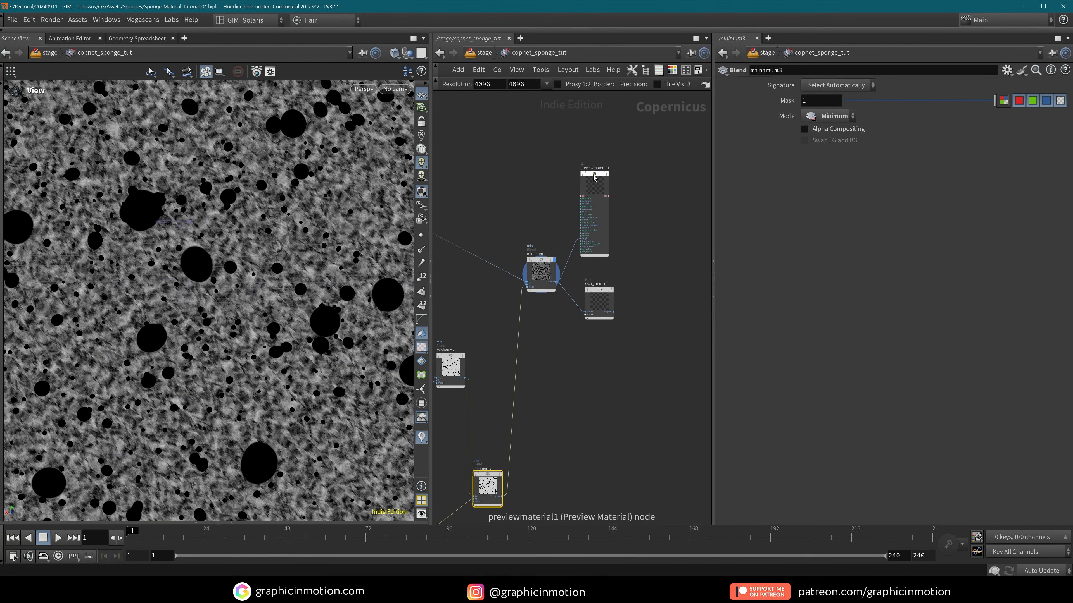
click(609, 176)
drag(267, 243, 236, 257)
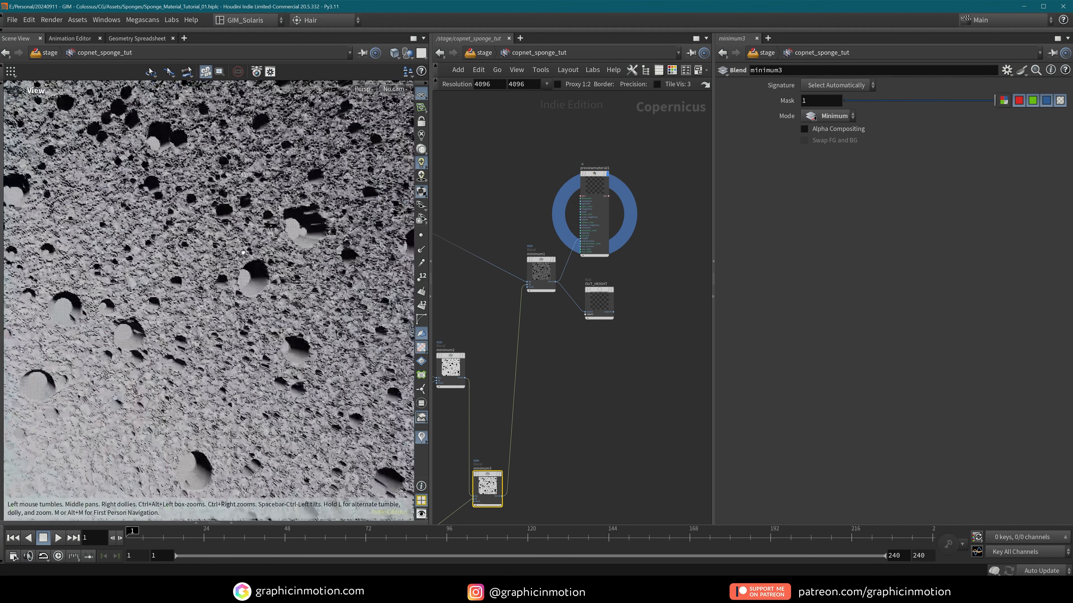
- Return to the stage network and examine the holes on the rendered sponge
middle_drag(467, 207, 533, 185)
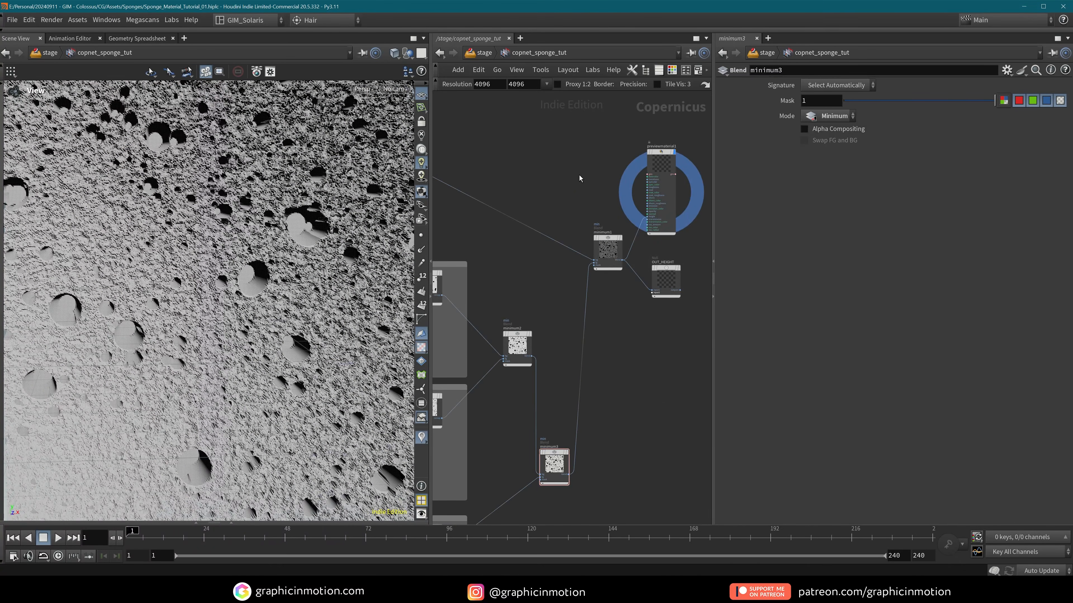
key(u)
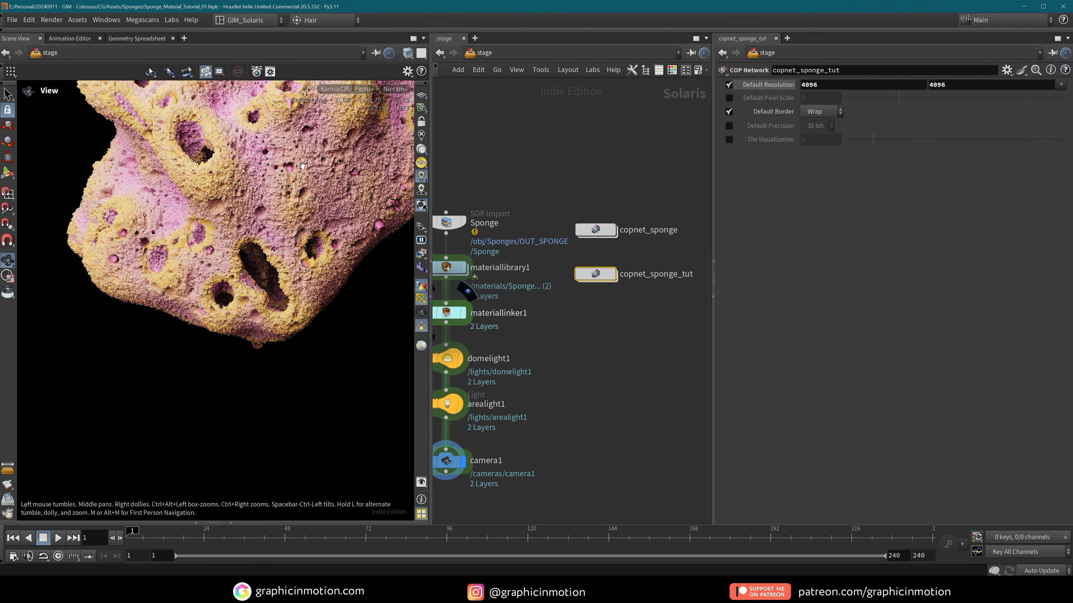
drag(289, 176, 247, 300)
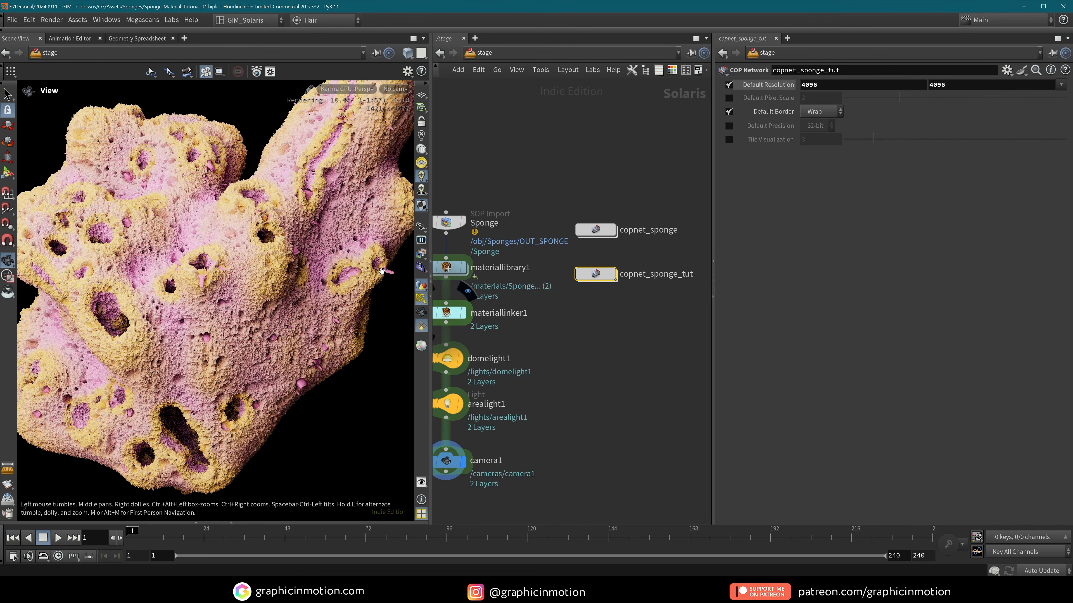
- Inside copnet_sponge_tut, adjust Output Min on all three hole remaps, using -1.5 for remap1 and -0.5 for remap3
double_click(601, 278)
middle_drag(632, 412, 675, 303)
middle_drag(548, 335, 617, 320)
click(542, 154)
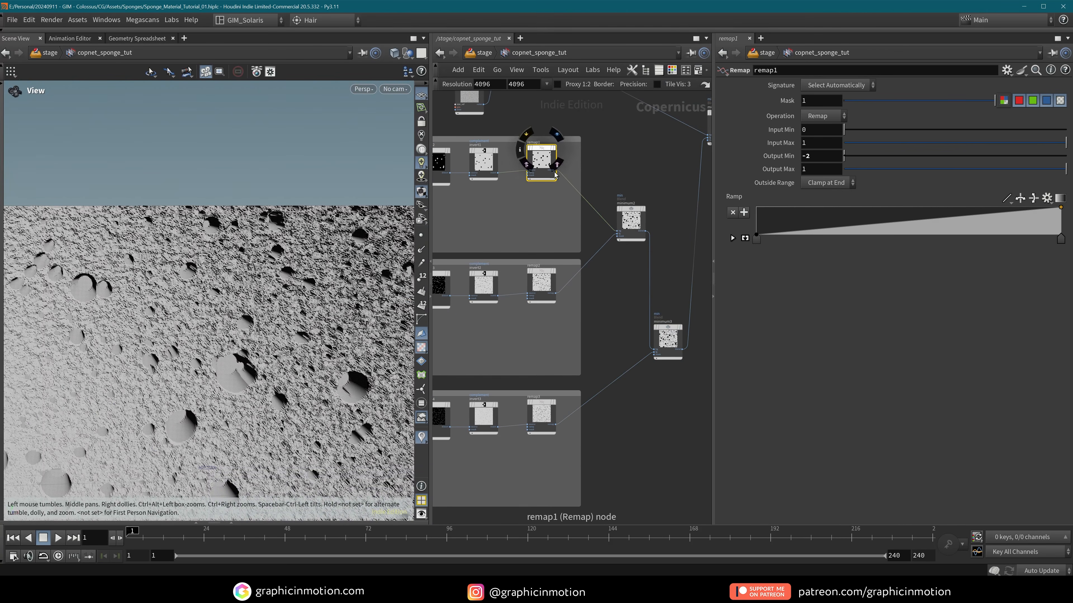
click(818, 159)
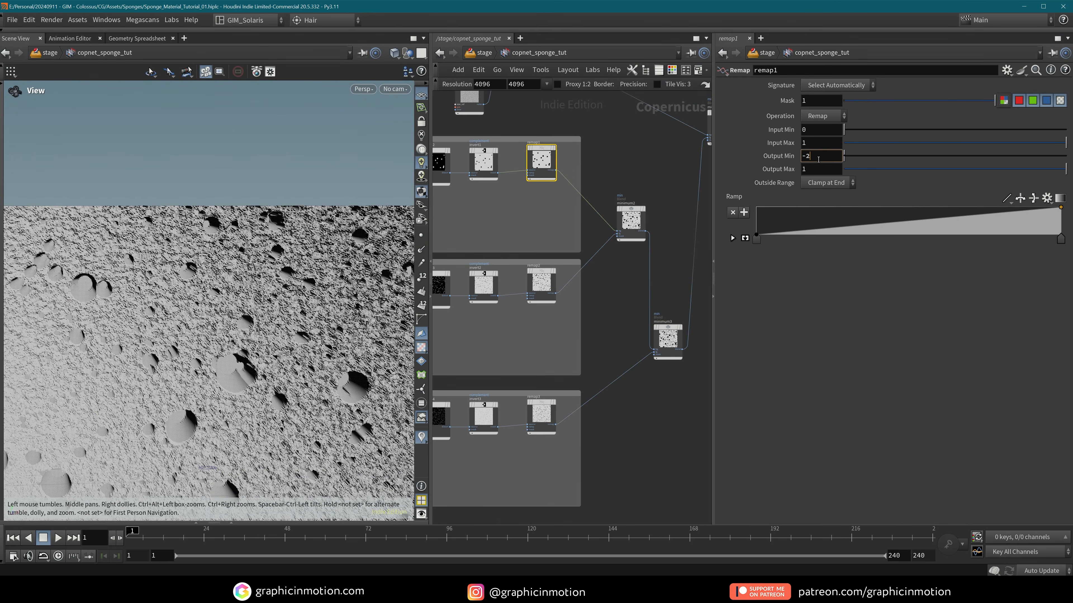
key(BackSpace)
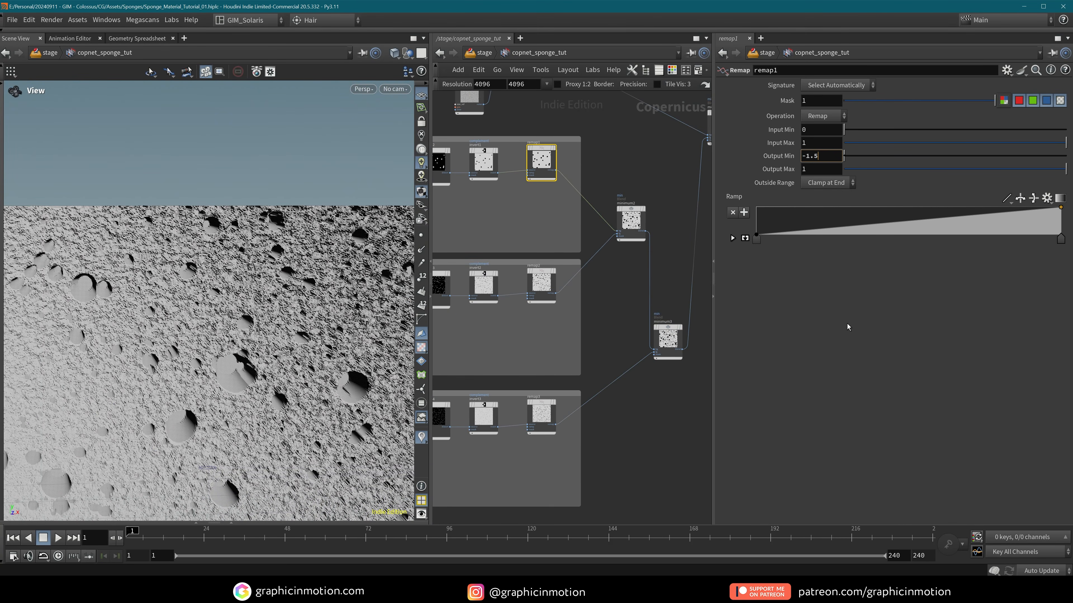
click(541, 281)
click(817, 160)
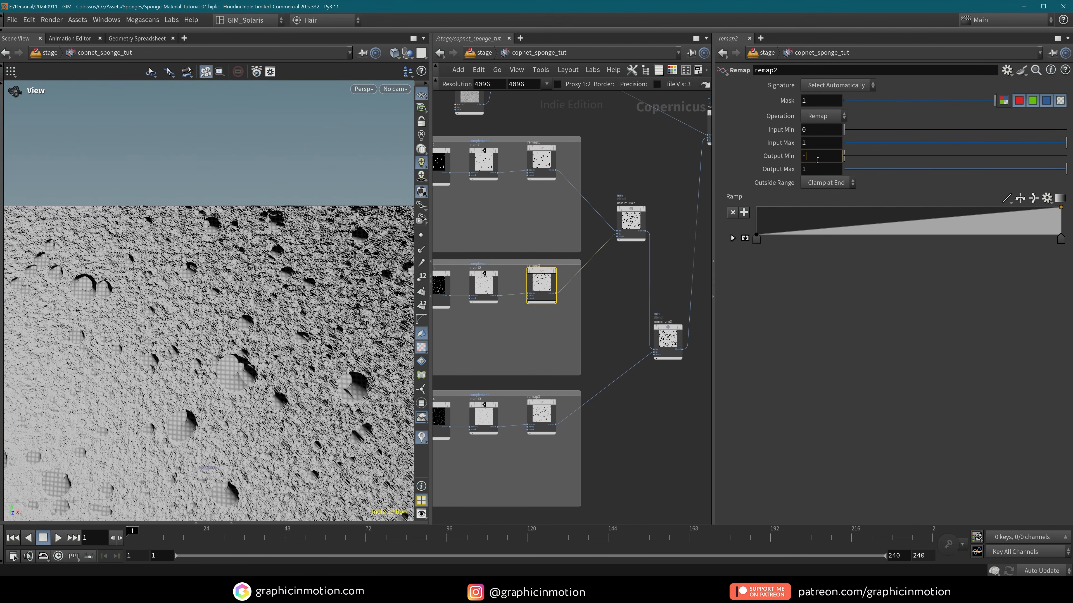
key(Return)
click(541, 417)
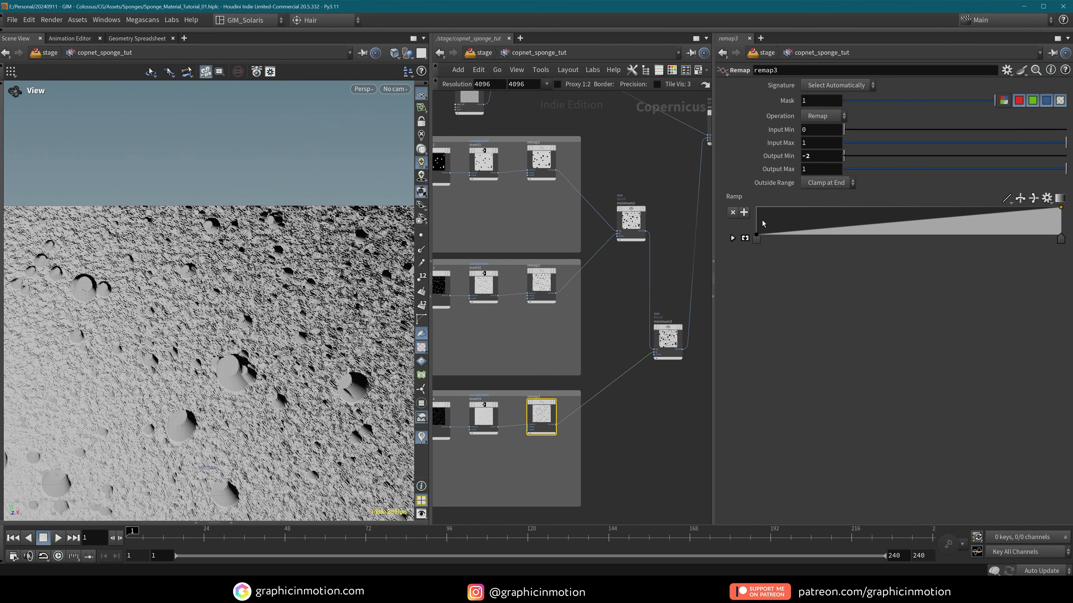
click(823, 160)
click(661, 457)
- Go back up to the stage and check how the adjusted hole depths look across the whole rendered sponge
middle_drag(660, 416, 645, 385)
key(u)
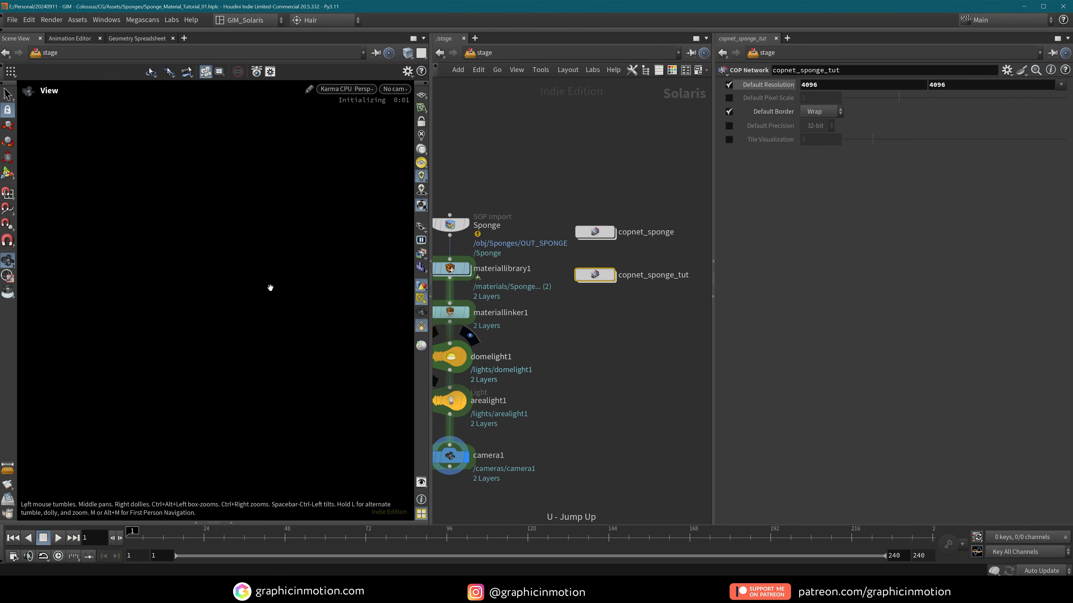
right_drag(302, 388, 376, 382)
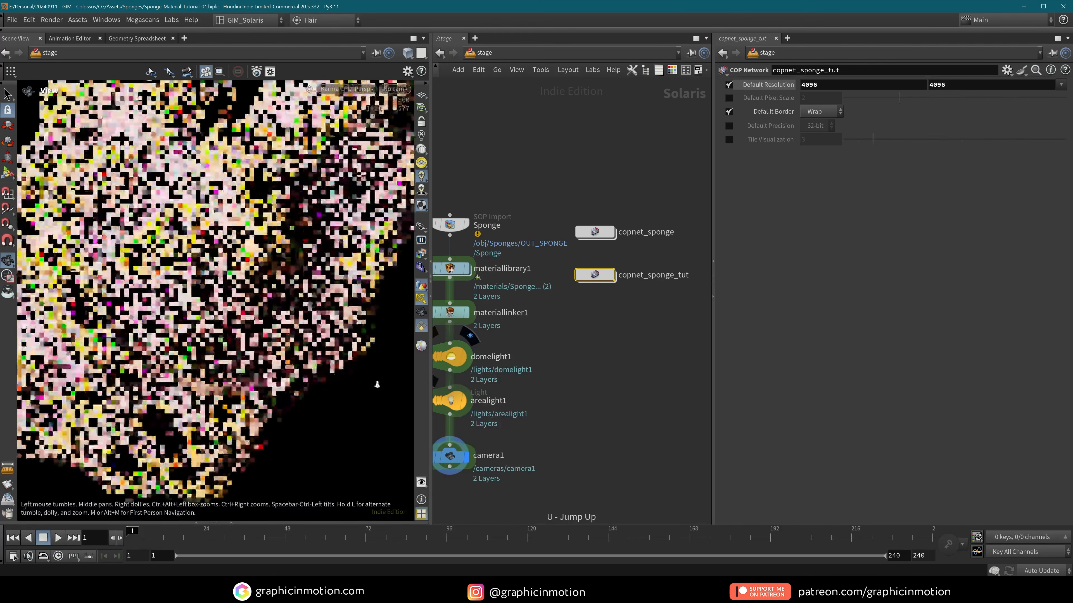
middle_drag(329, 383, 248, 376)
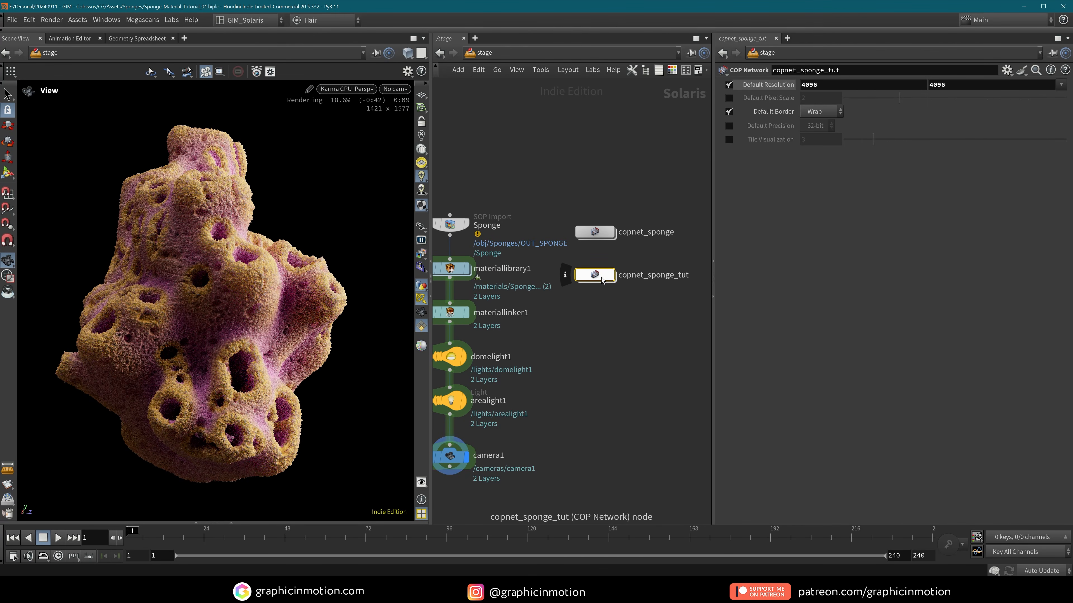
- Reopen copnet_sponge_tut, readjust remap1's Output Min for the big holes, and set remap2's Output Min to -0.8
double_click(601, 279)
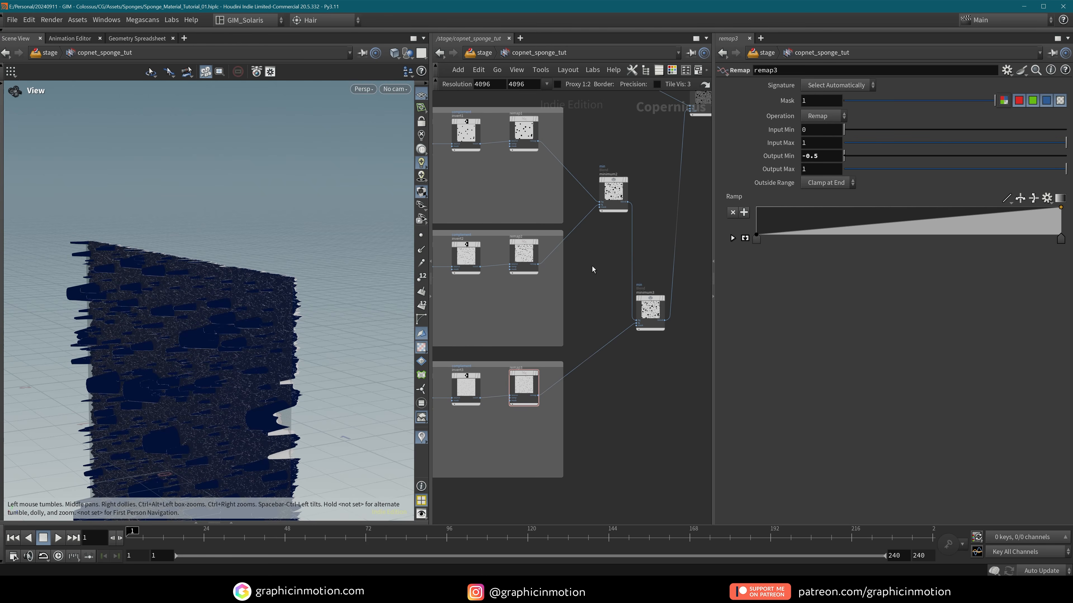
click(524, 132)
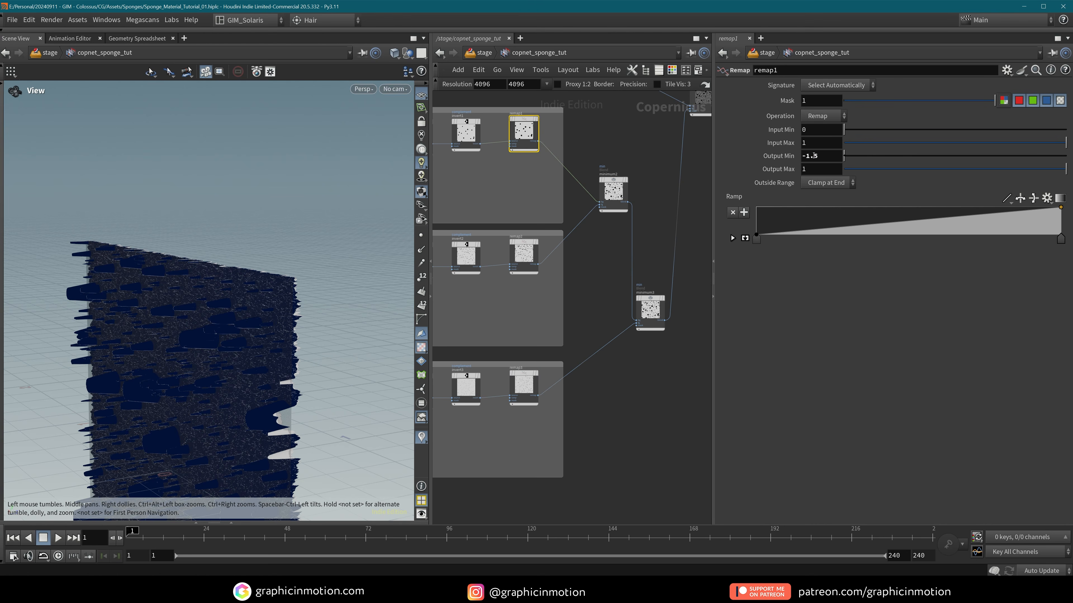
text(2)
key(Return)
click(521, 248)
double_click(809, 159)
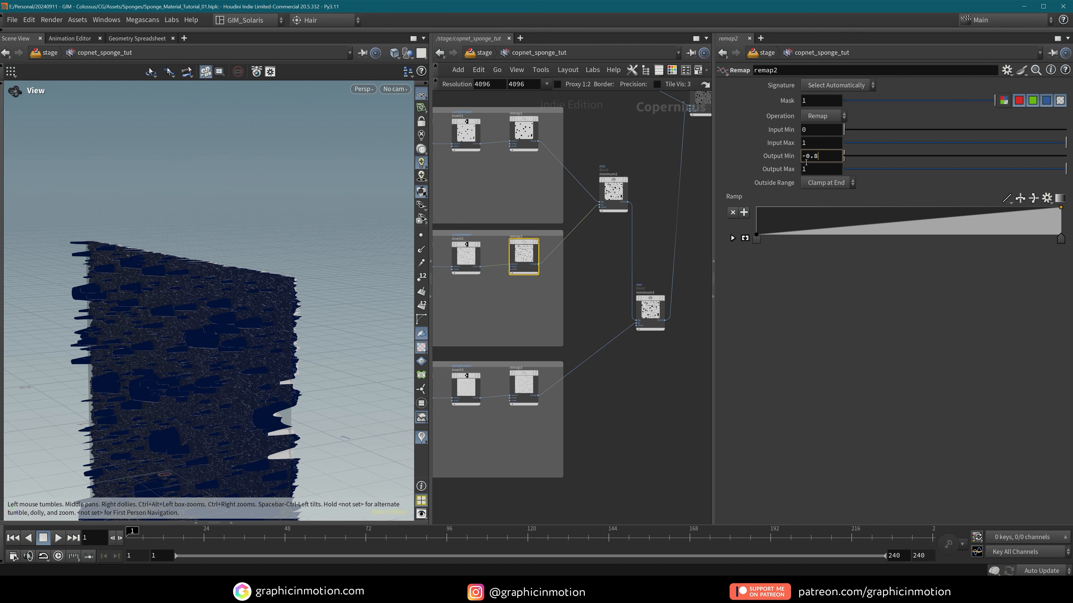
text(0.8)
key(Return)
click(523, 385)
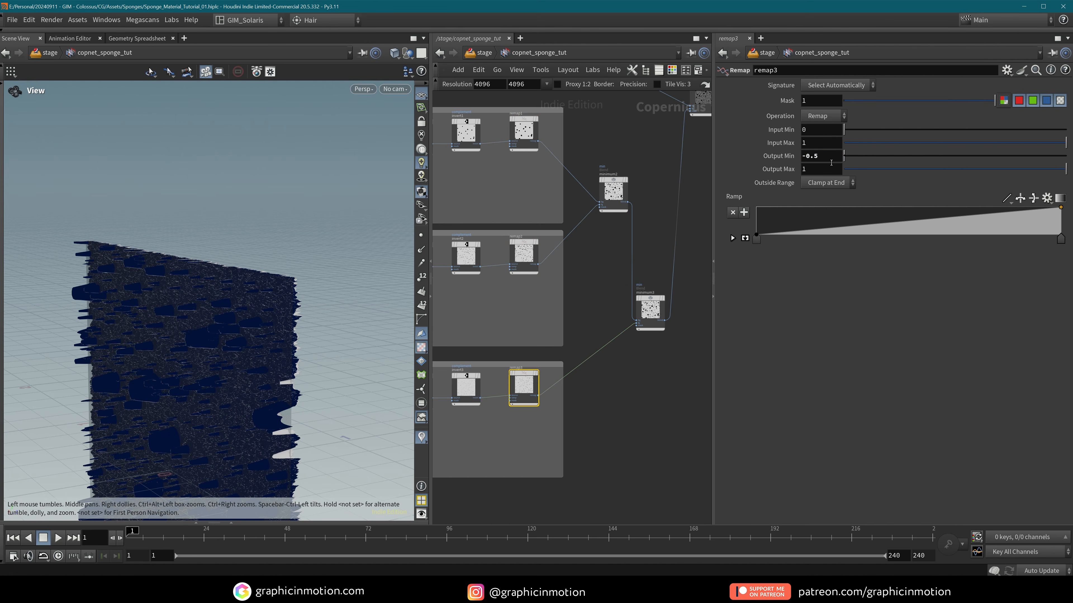
- Leave the COP network for the stage and inspect the updated sponge render from several angles
key(u)
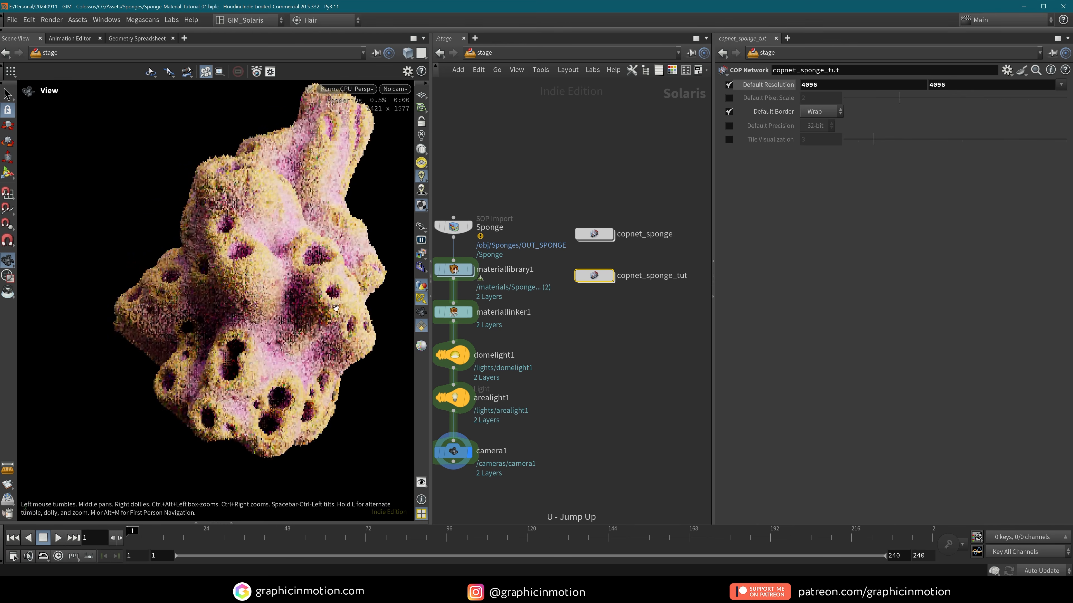
drag(324, 315, 227, 322)
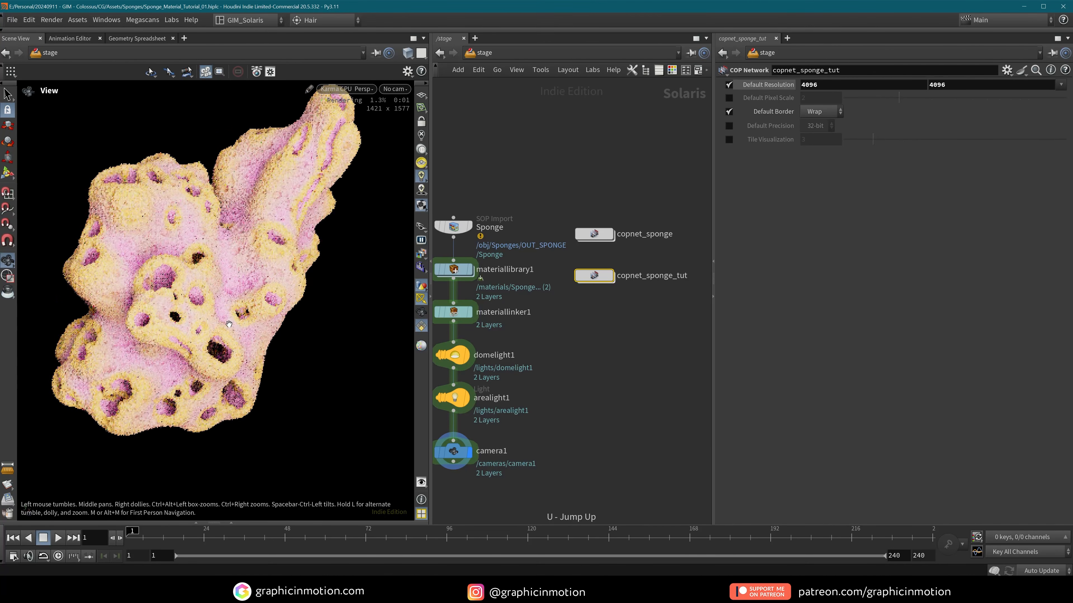
drag(266, 304, 212, 299)
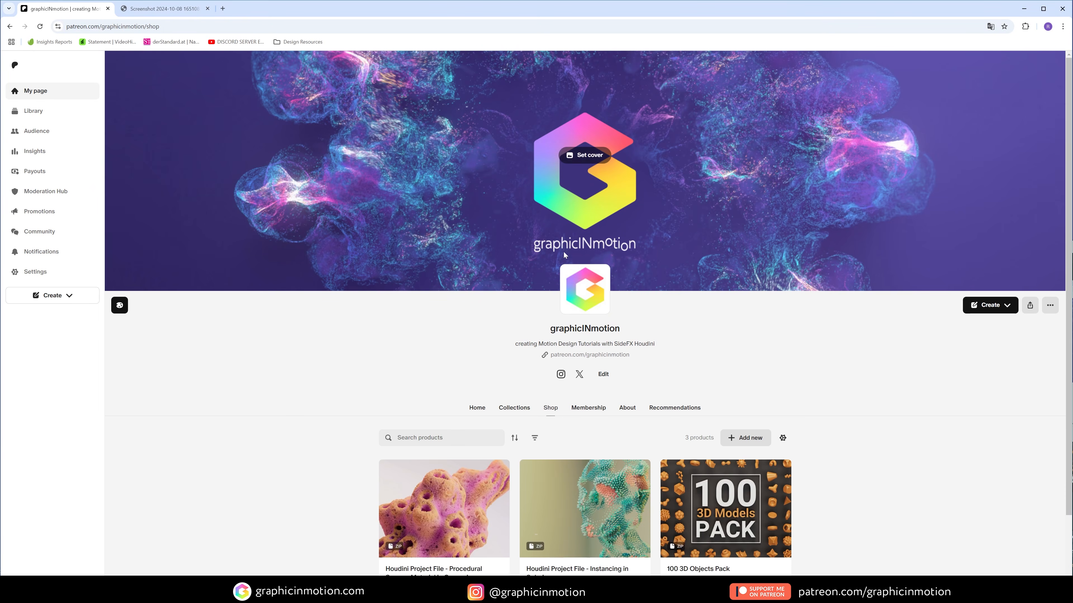
- Switch to the Patreon shop in the browser and review the "Houdini Project File - Procedural Sponge Material in Copernicus" product page
scroll(587, 169, down, 2)
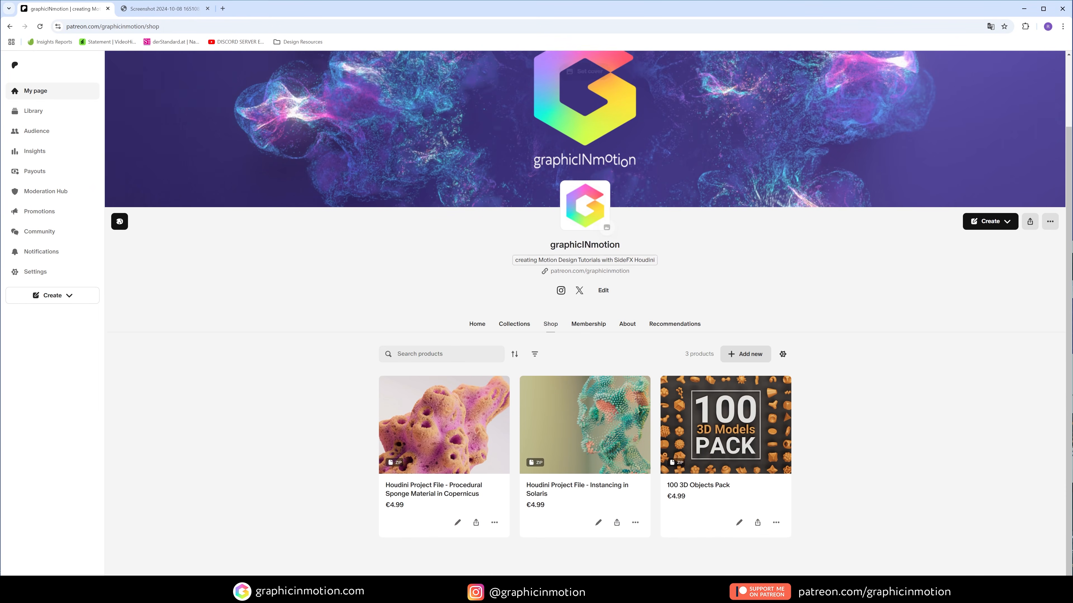
scroll(562, 267, down, 1)
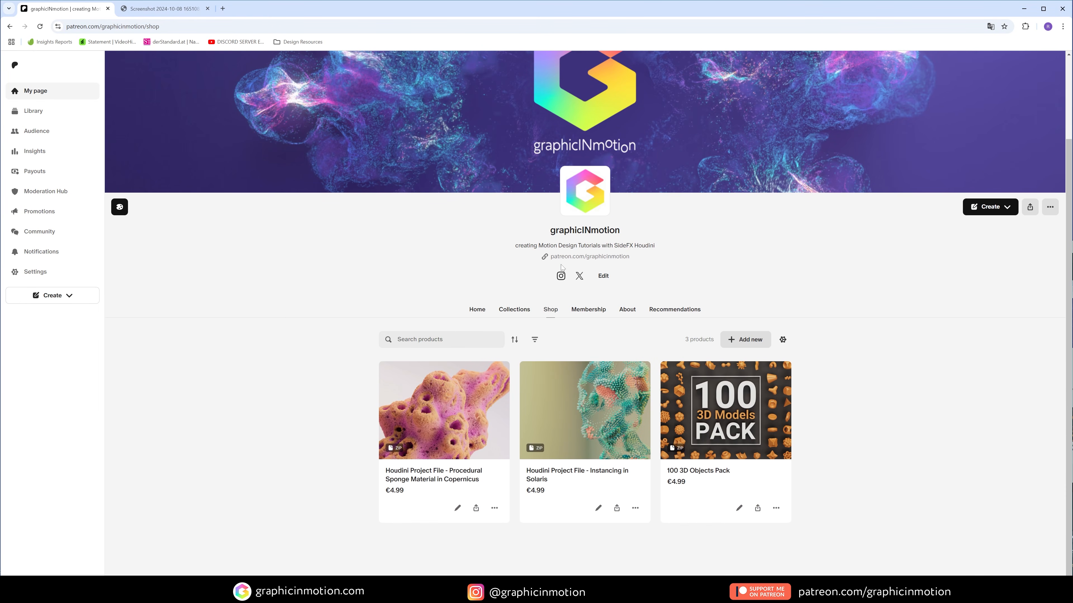
click(469, 476)
scroll(585, 296, down, 3)
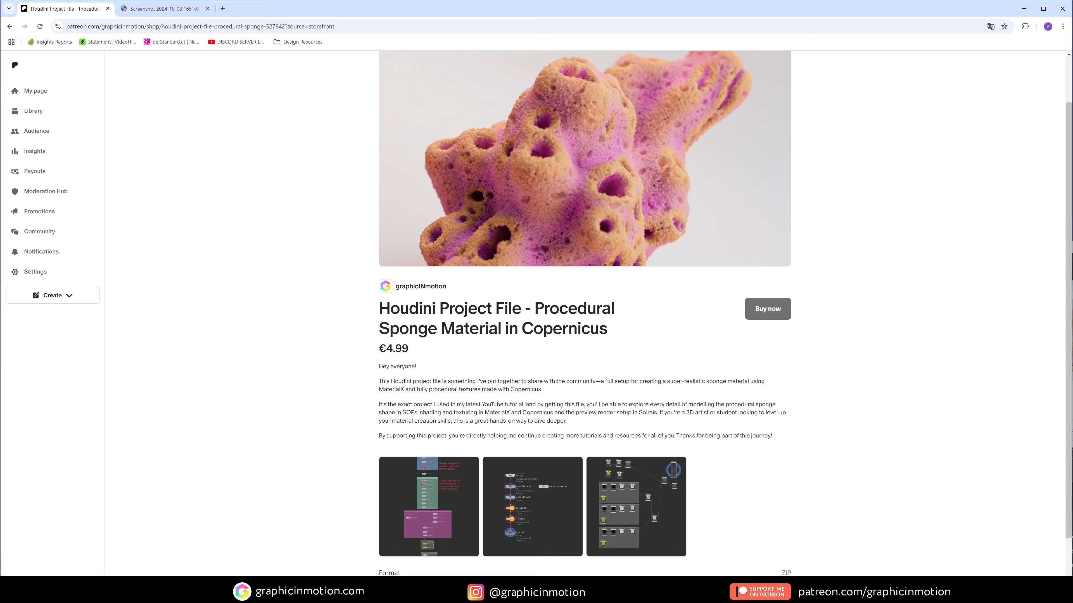
scroll(597, 337, up, 3)
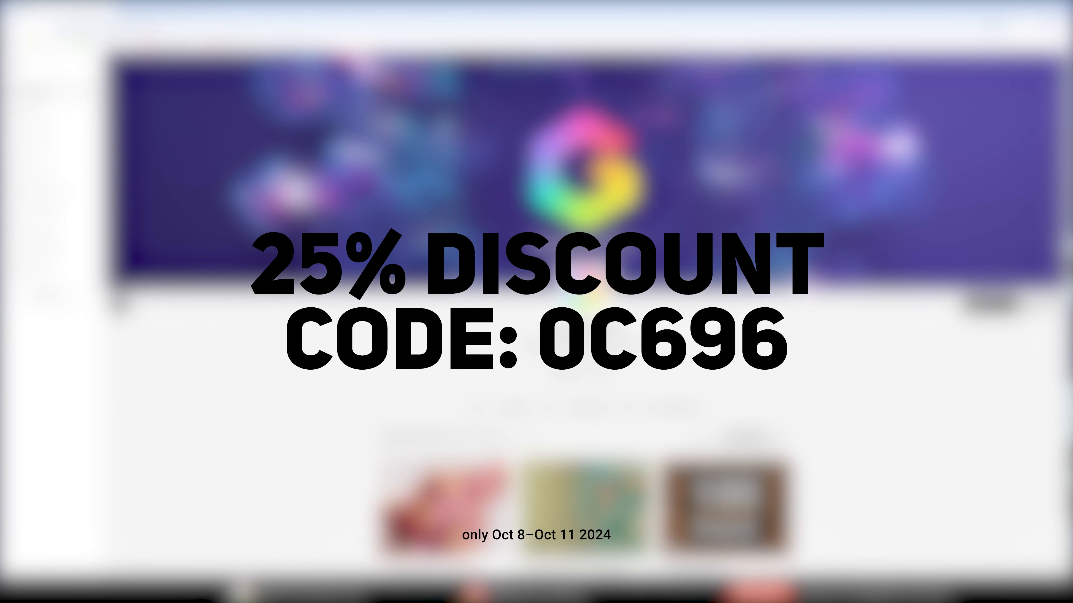
scroll(585, 321, down, 10)
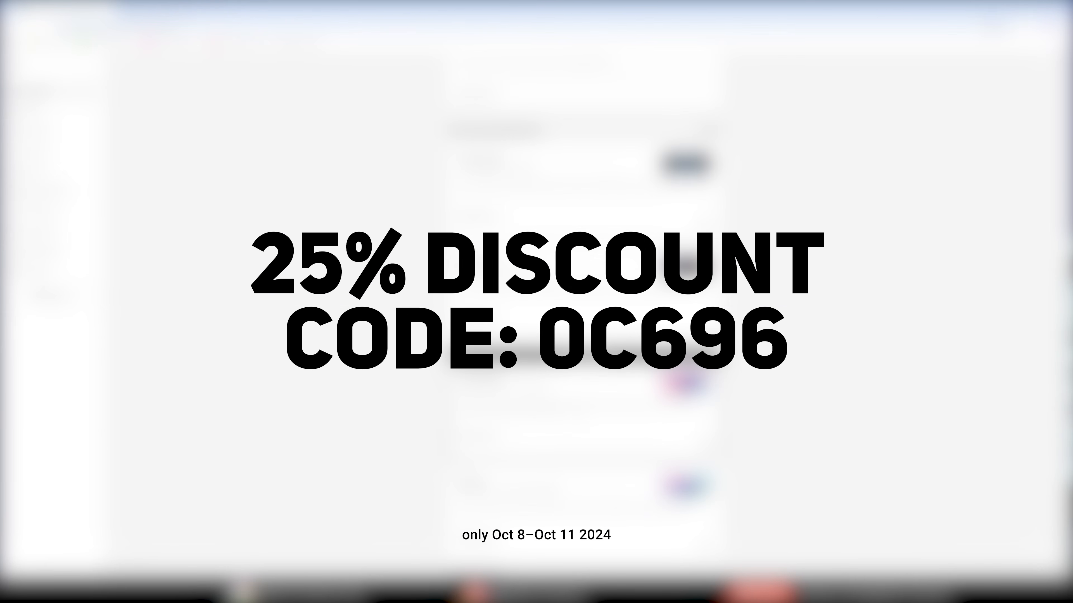